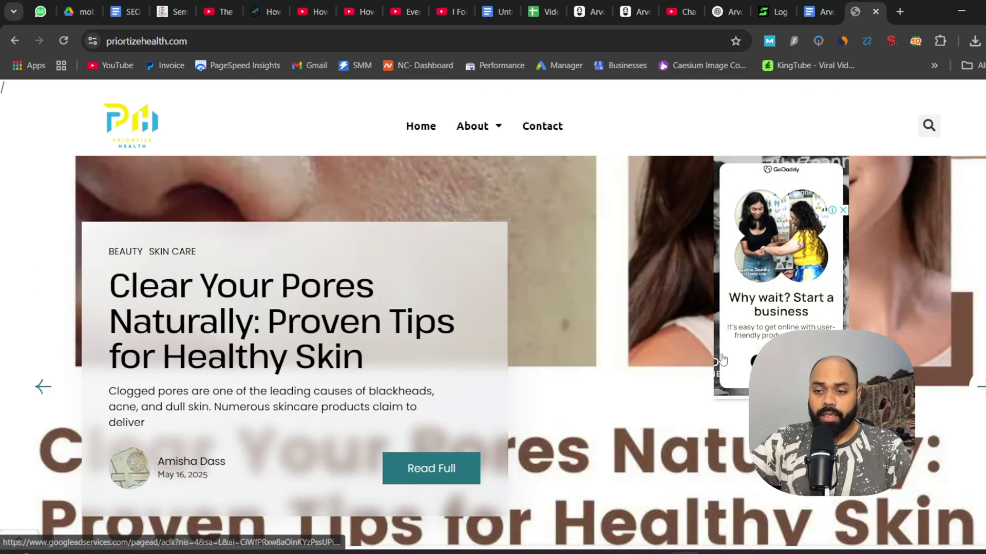
Step: Look through the priortizehealth.com homepage, from the featured article down to the category and Fitness, Food and Beauty sections
{"action": "scroll", "coordinate": [518, 277], "scroll_direction": "down", "scroll_amount": 20}
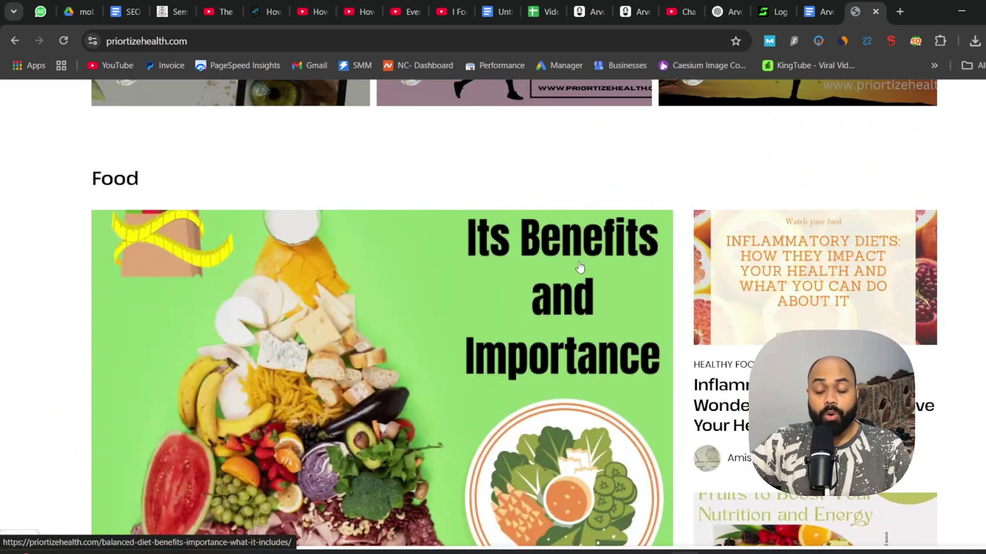
{"action": "scroll", "coordinate": [581, 294], "scroll_direction": "down", "scroll_amount": 8}
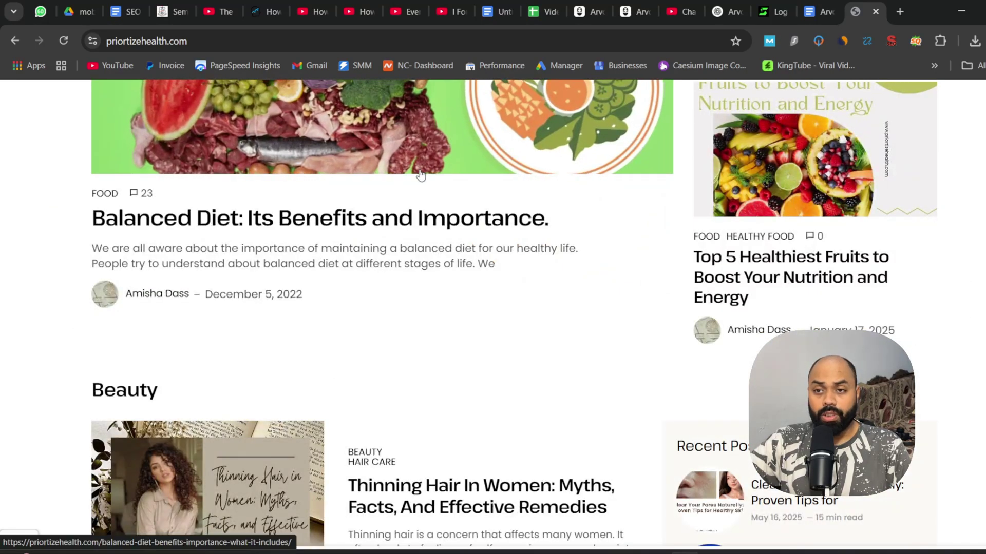
{"action": "scroll", "coordinate": [693, 233], "scroll_direction": "down", "scroll_amount": 8}
{"action": "scroll", "coordinate": [680, 232], "scroll_direction": "up", "scroll_amount": 20}
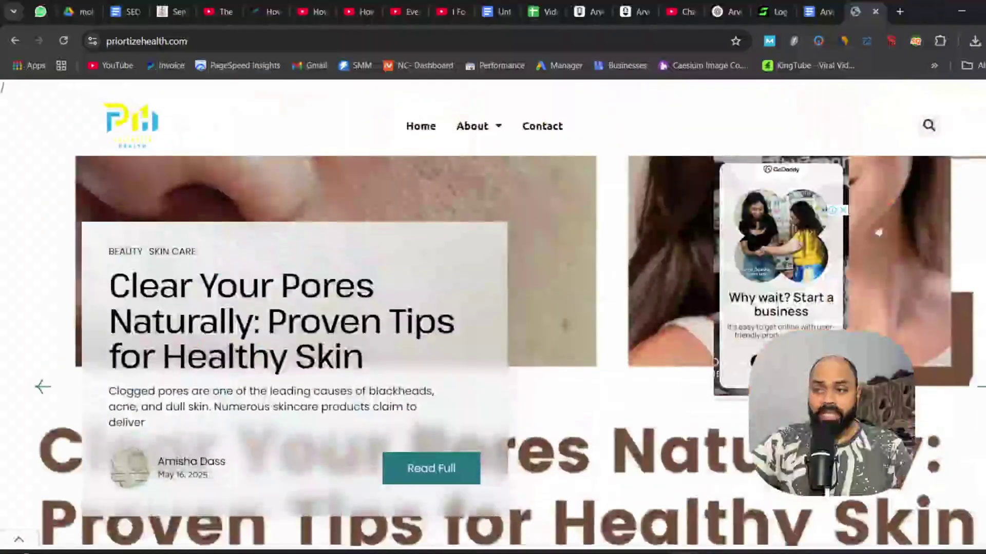
{"action": "scroll", "coordinate": [845, 252], "scroll_direction": "down", "scroll_amount": 10}
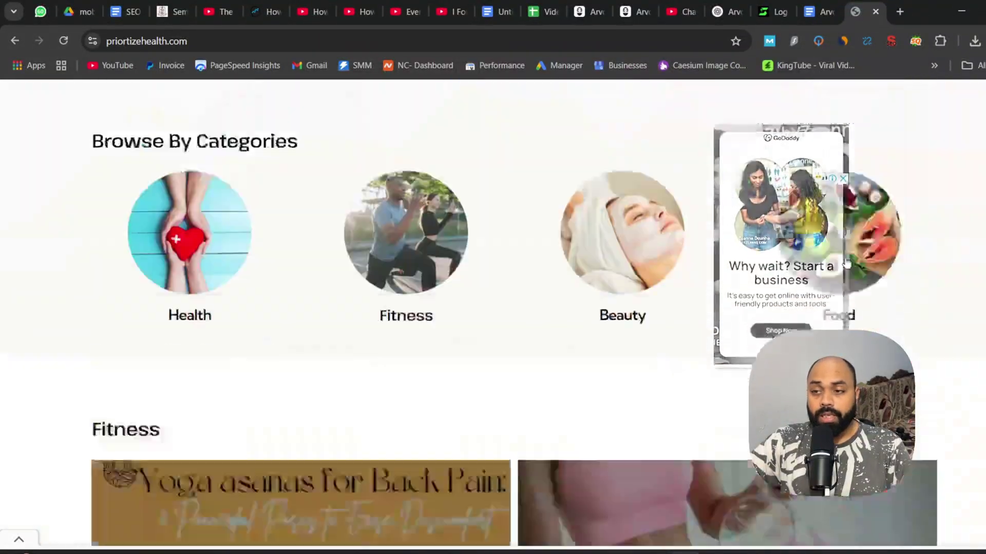
{"action": "scroll", "coordinate": [942, 258], "scroll_direction": "down", "scroll_amount": 7}
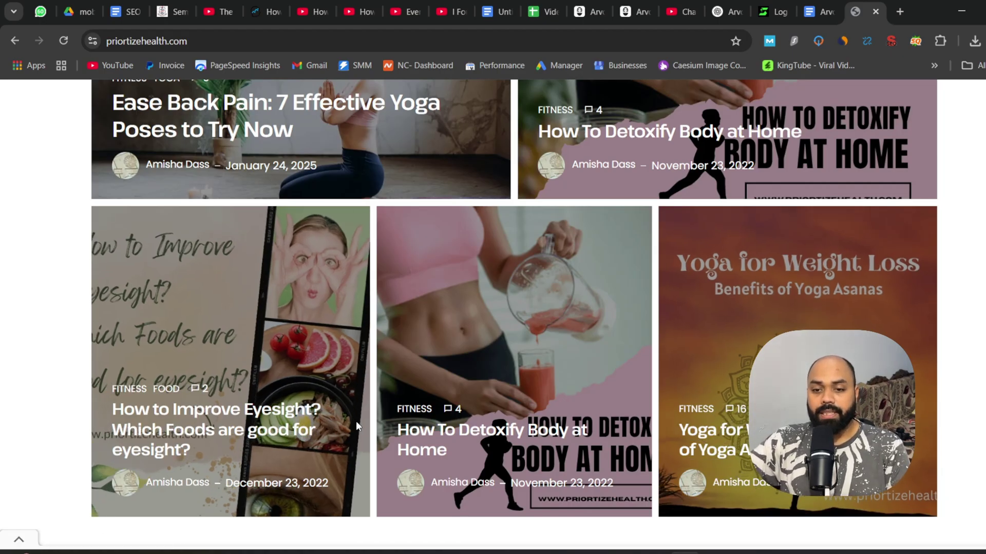
Step: Search Google in a new tab for the Fitness article title "How To Detoxify Body at Home" and accept the suggested "How To Detox Body at Home"
{"action": "left_click_drag", "start_coordinate": [394, 432], "coordinate": [452, 456]}
{"action": "key", "text": "ctrl+c"}
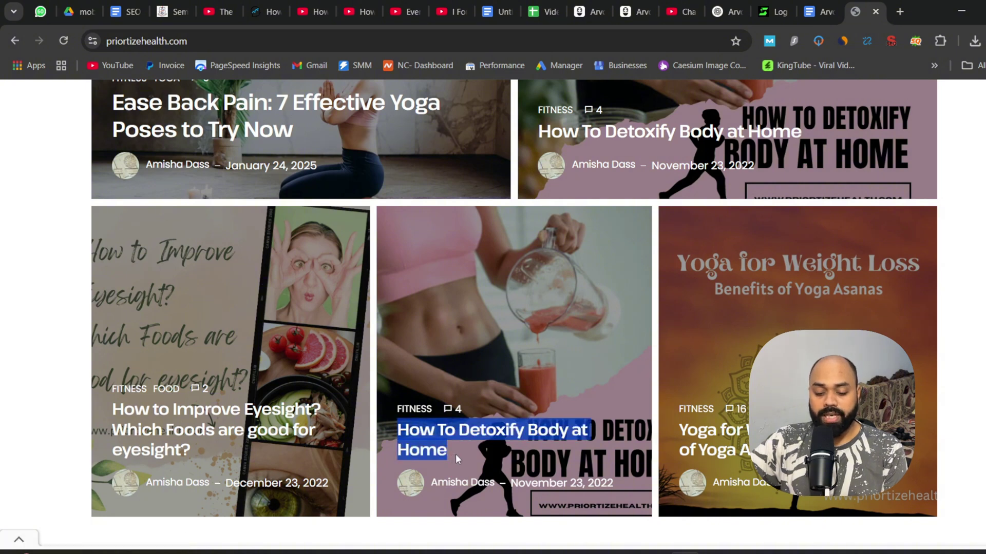
{"action": "left_click", "coordinate": [899, 12]}
{"action": "key", "text": "ctrl+v"}
{"action": "key", "text": "Return"}
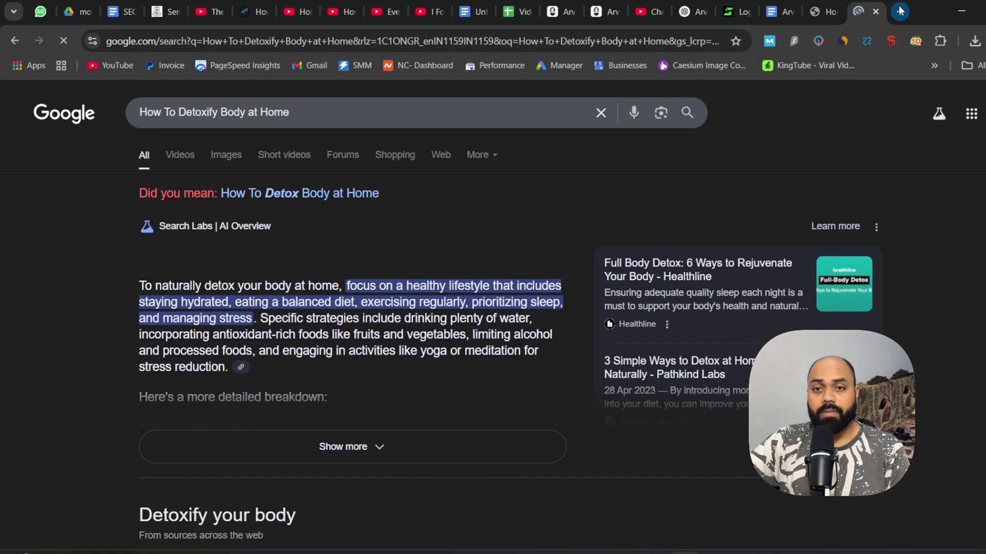
{"action": "left_click", "coordinate": [287, 194]}
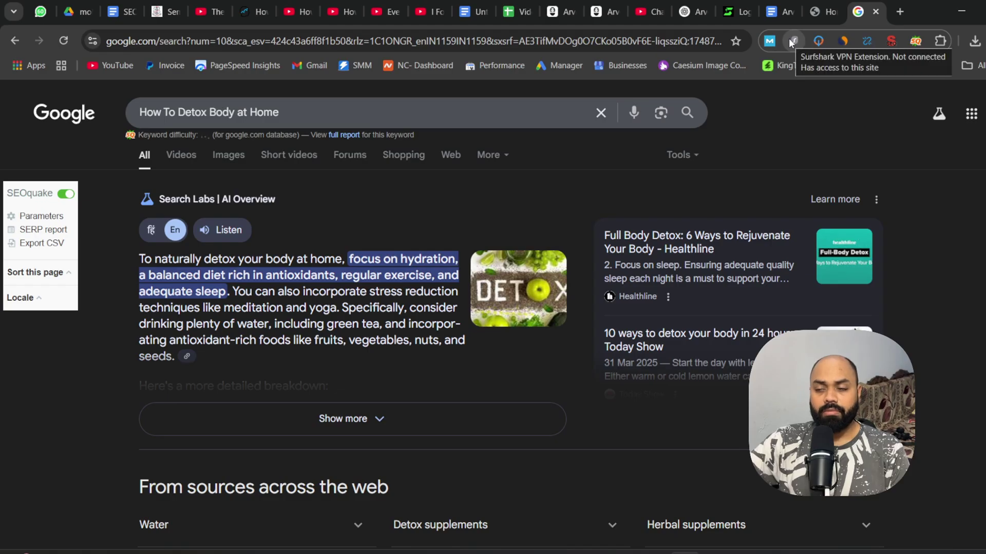
Step: Open the Healthline result in a new tab, check its link metrics with MozBar, and close that tab
{"action": "scroll", "coordinate": [898, 267], "scroll_direction": "down", "scroll_amount": 8}
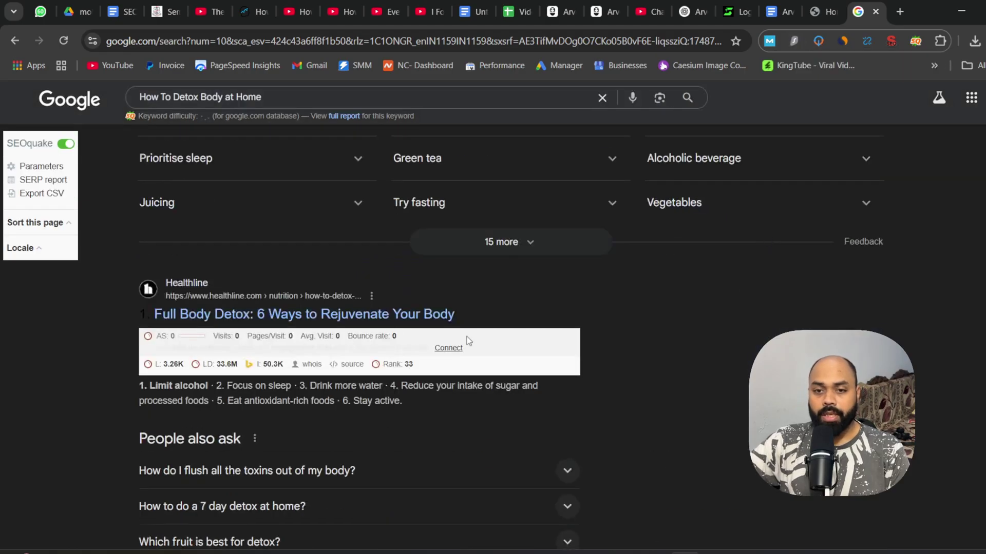
{"action": "middle_click", "coordinate": [267, 313]}
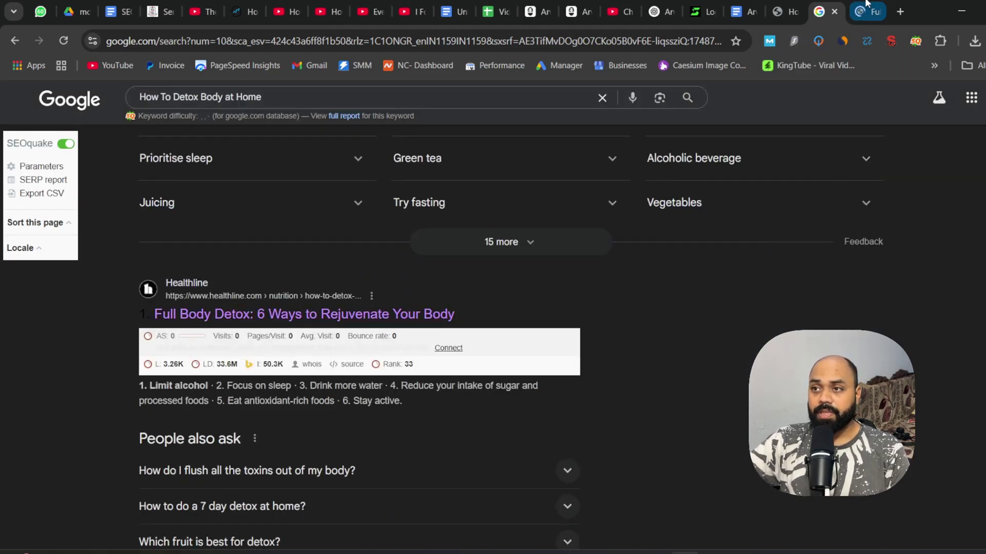
{"action": "left_click", "coordinate": [855, 12]}
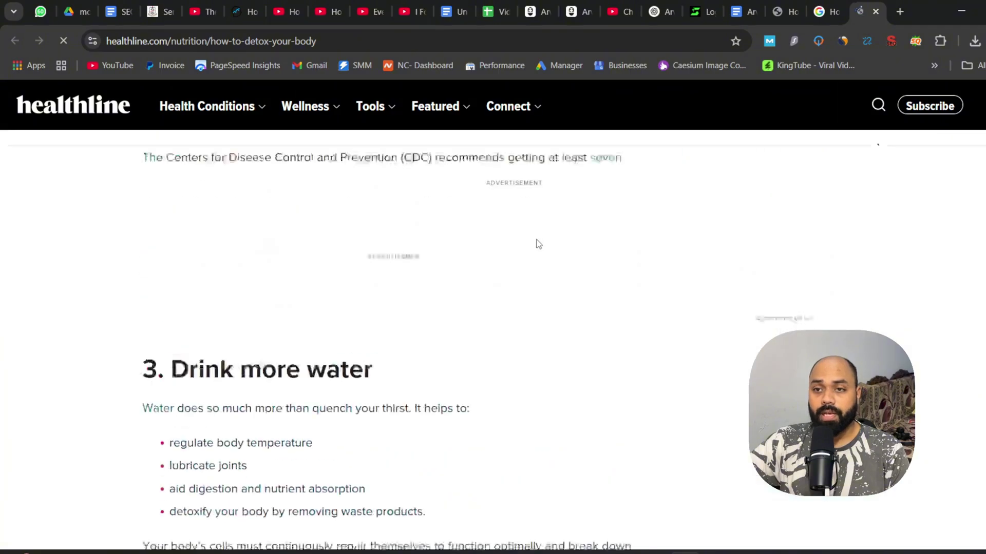
{"action": "left_click", "coordinate": [770, 41]}
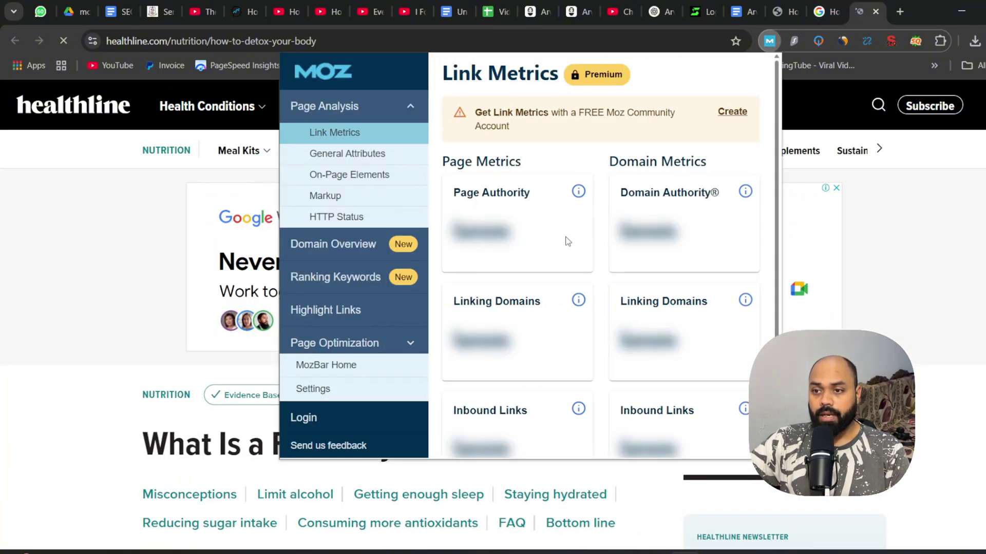
{"action": "left_click", "coordinate": [877, 12]}
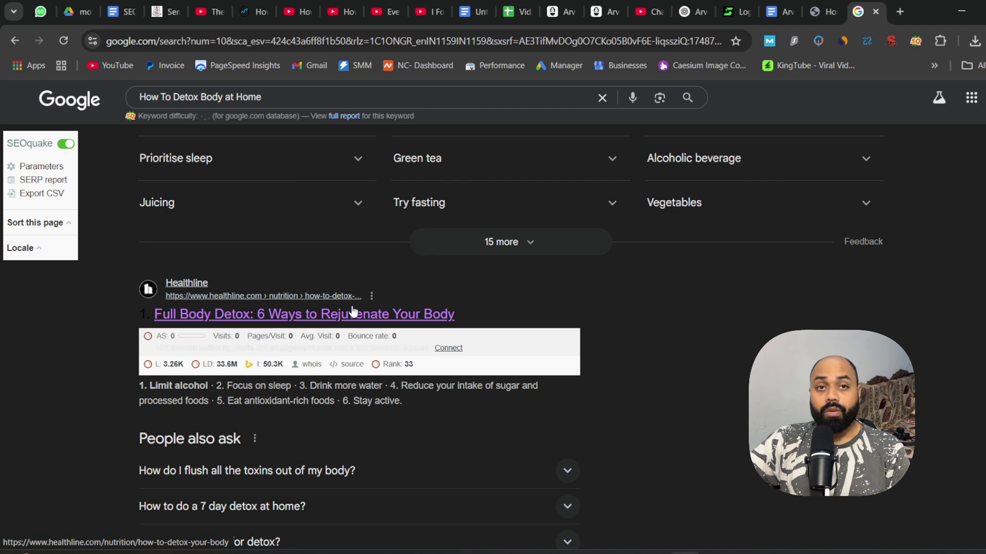
Step: Examine which sites rank on the first results page for the detox query, down to the related searches
{"action": "scroll", "coordinate": [352, 311], "scroll_direction": "down", "scroll_amount": 8}
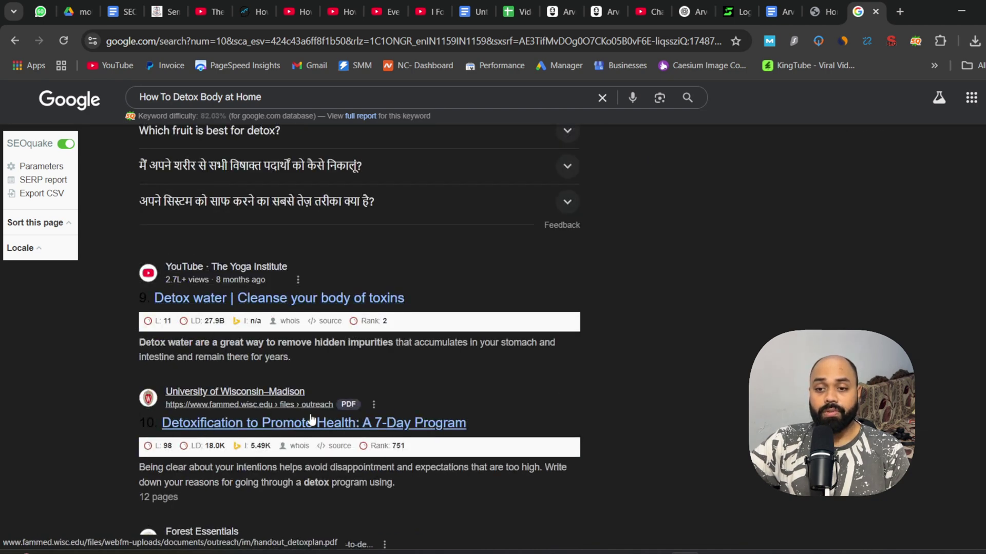
{"action": "scroll", "coordinate": [368, 405], "scroll_direction": "up", "scroll_amount": 5}
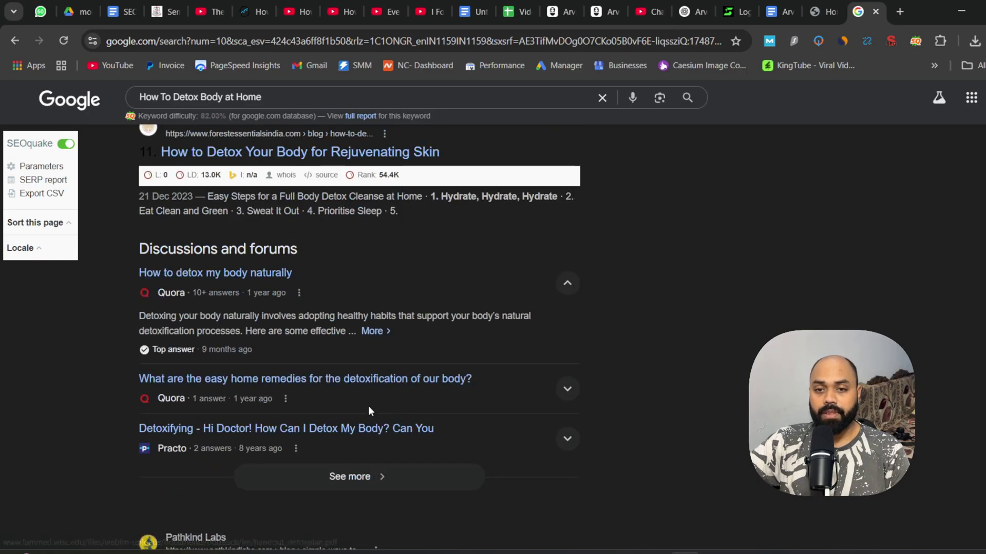
{"action": "scroll", "coordinate": [360, 333], "scroll_direction": "down", "scroll_amount": 5}
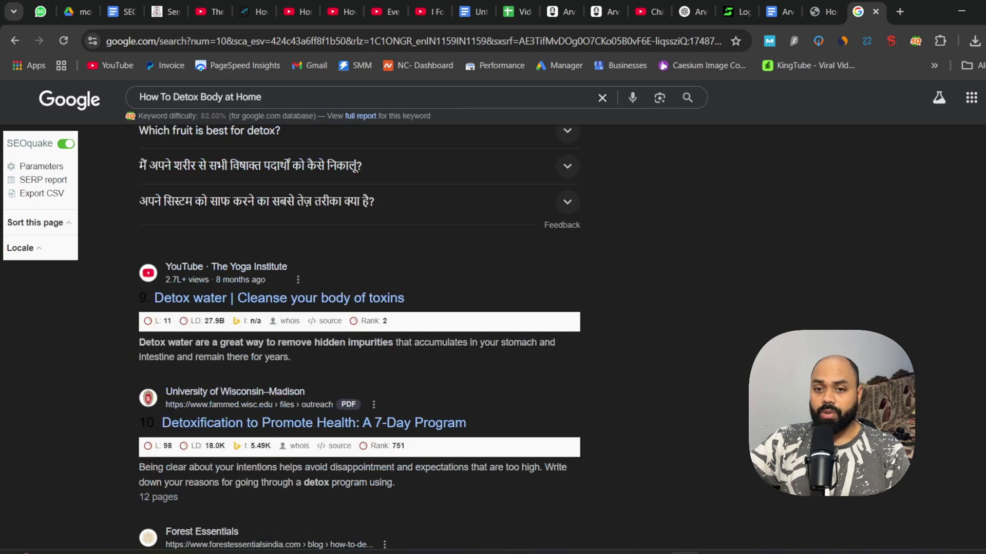
{"action": "scroll", "coordinate": [339, 331], "scroll_direction": "down", "scroll_amount": 4}
{"action": "scroll", "coordinate": [236, 277], "scroll_direction": "down", "scroll_amount": 1}
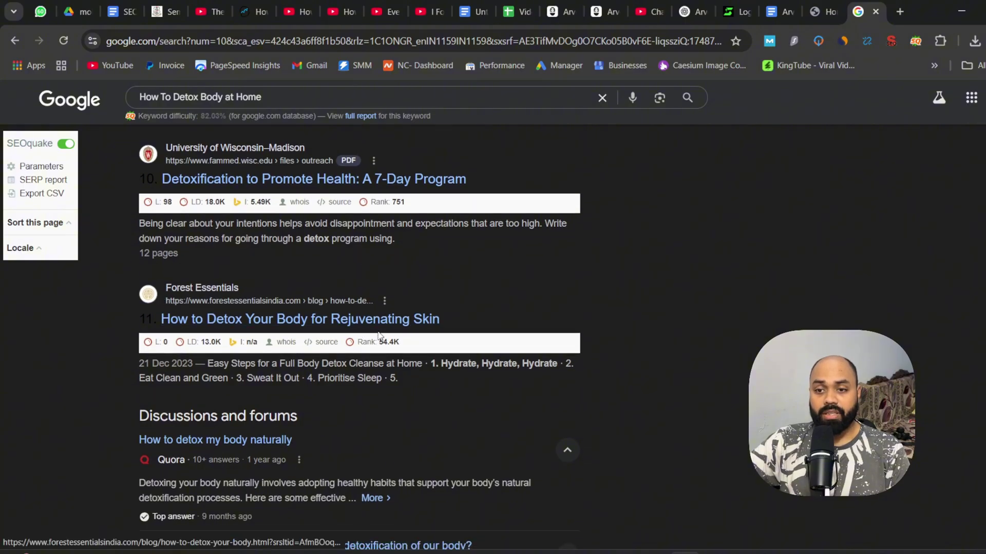
{"action": "scroll", "coordinate": [380, 334], "scroll_direction": "down", "scroll_amount": 8}
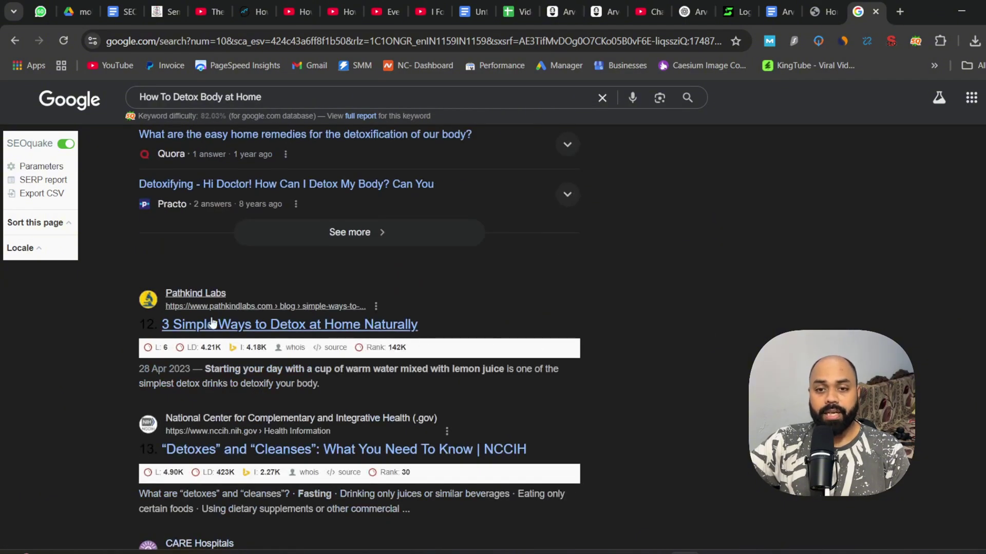
{"action": "scroll", "coordinate": [374, 345], "scroll_direction": "down", "scroll_amount": 8}
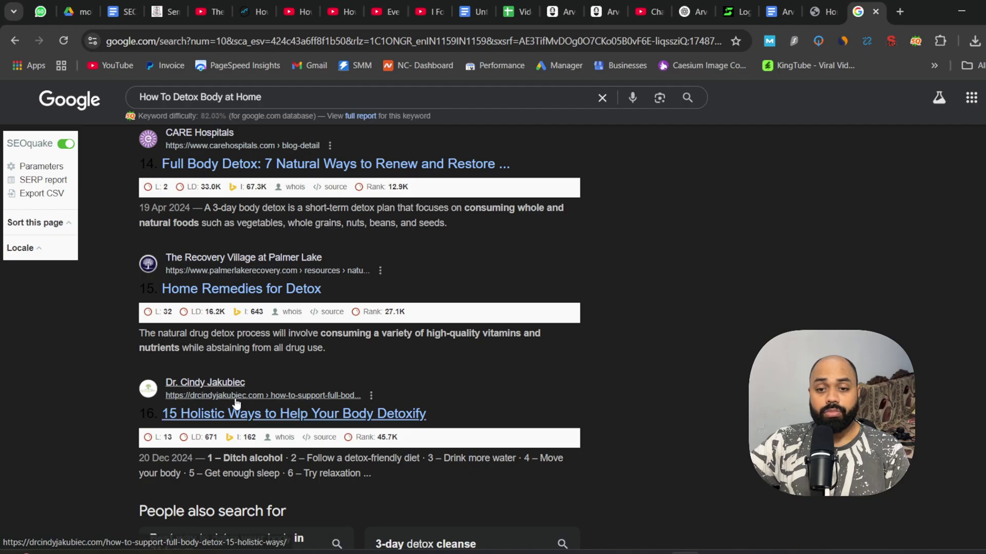
{"action": "scroll", "coordinate": [236, 409], "scroll_direction": "down", "scroll_amount": 6}
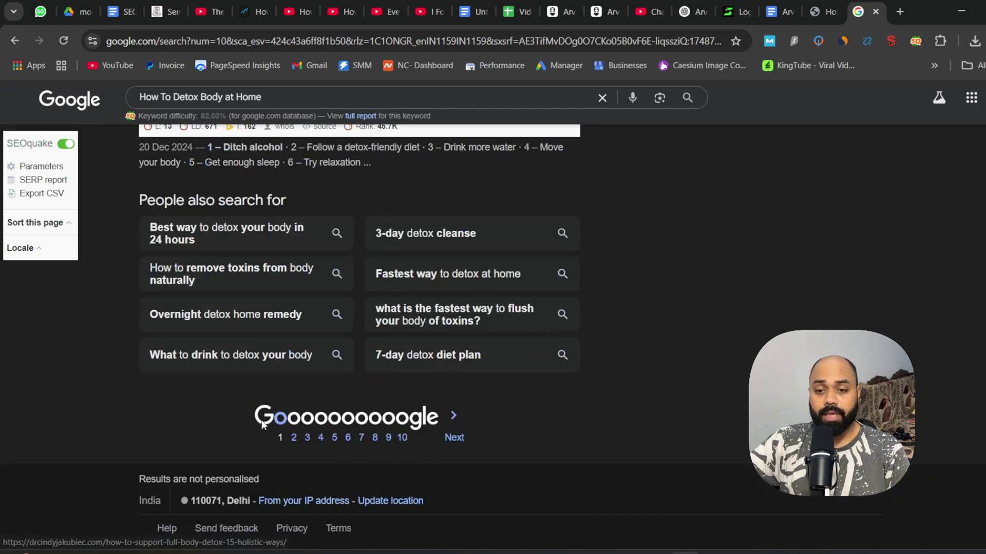
Step: Examine the sites ranking on the second page of Google results and open the third page
{"action": "left_click", "coordinate": [295, 437]}
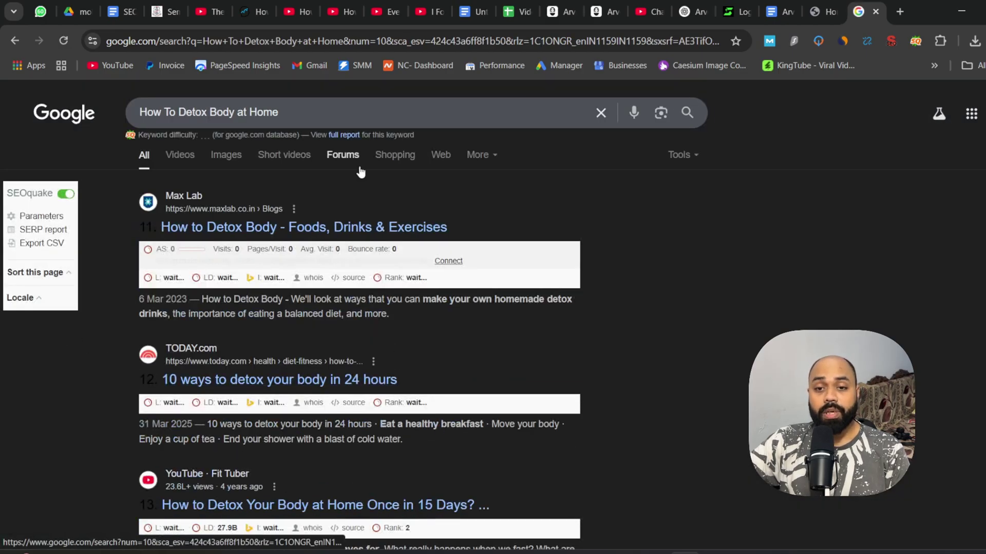
{"action": "scroll", "coordinate": [353, 370], "scroll_direction": "down", "scroll_amount": 7}
{"action": "scroll", "coordinate": [354, 371], "scroll_direction": "up", "scroll_amount": 7}
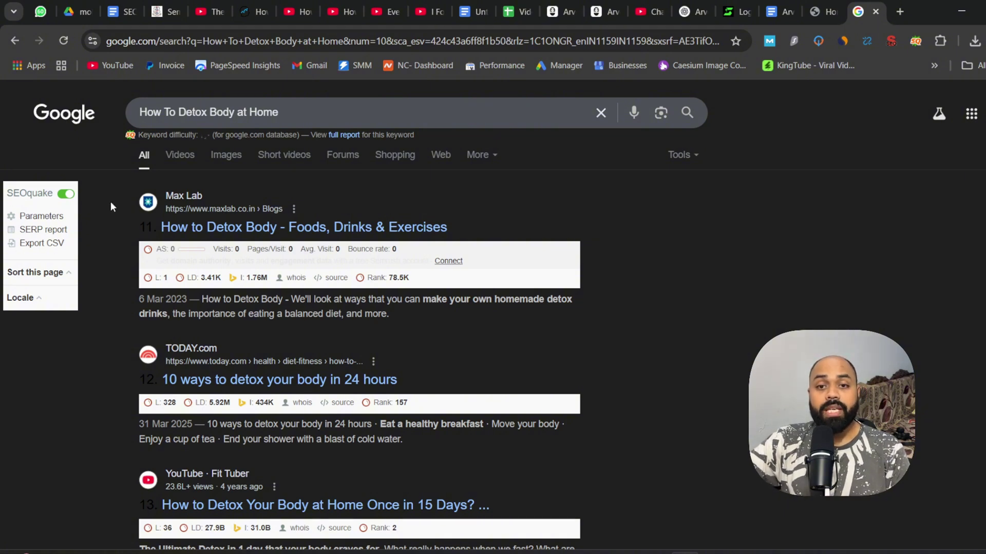
{"action": "scroll", "coordinate": [563, 311], "scroll_direction": "down", "scroll_amount": 20}
{"action": "scroll", "coordinate": [282, 275], "scroll_direction": "up", "scroll_amount": 15}
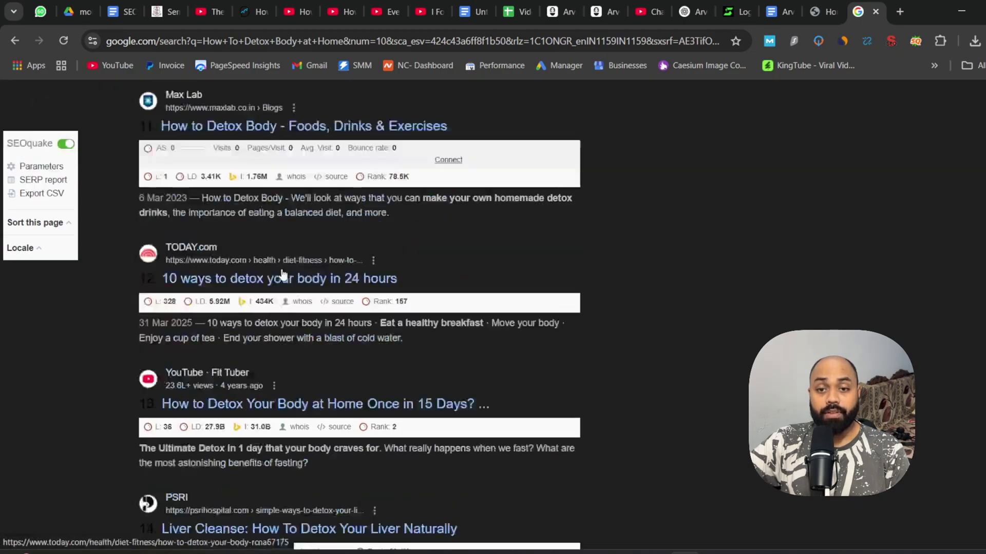
{"action": "scroll", "coordinate": [282, 274], "scroll_direction": "down", "scroll_amount": 15}
{"action": "scroll", "coordinate": [282, 274], "scroll_direction": "up", "scroll_amount": 7}
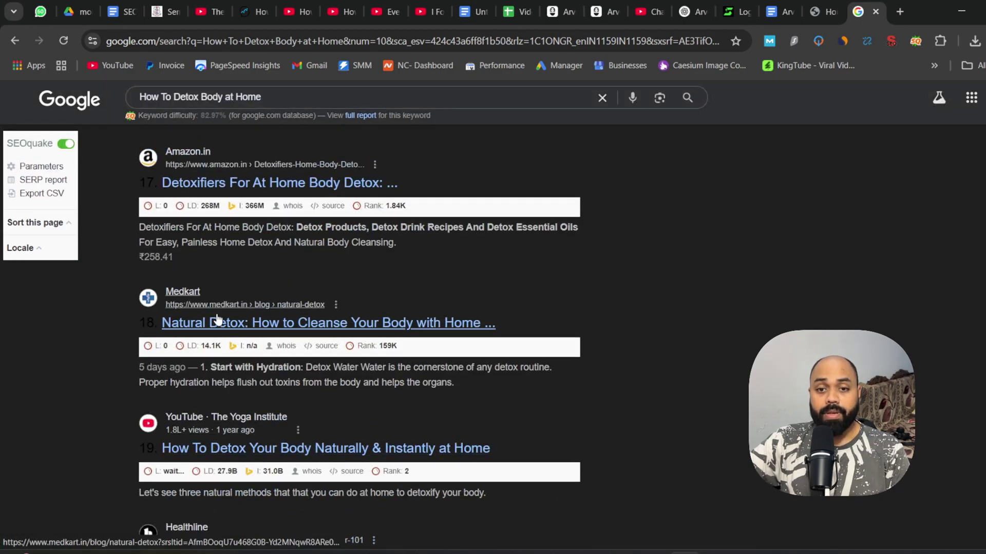
{"action": "scroll", "coordinate": [230, 315], "scroll_direction": "down", "scroll_amount": 7}
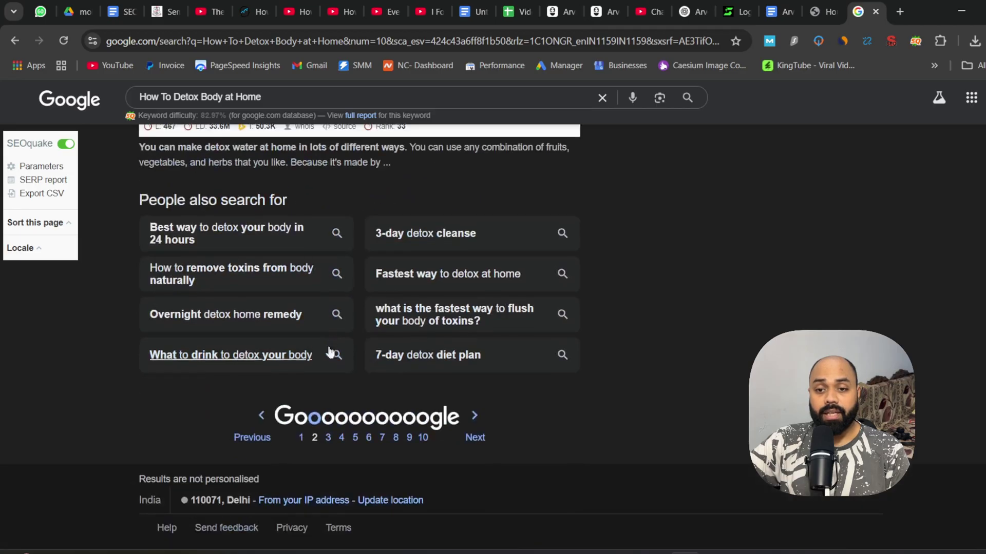
{"action": "left_click", "coordinate": [329, 442]}
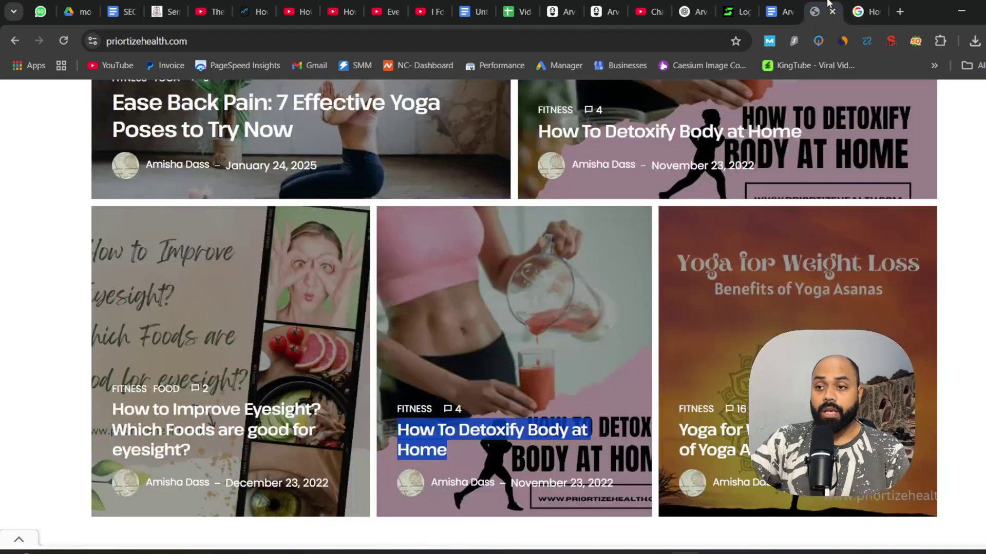
Step: Return to the priortizehealth.com homepage and look through its article sections for another title to check
{"action": "left_click", "coordinate": [821, 11]}
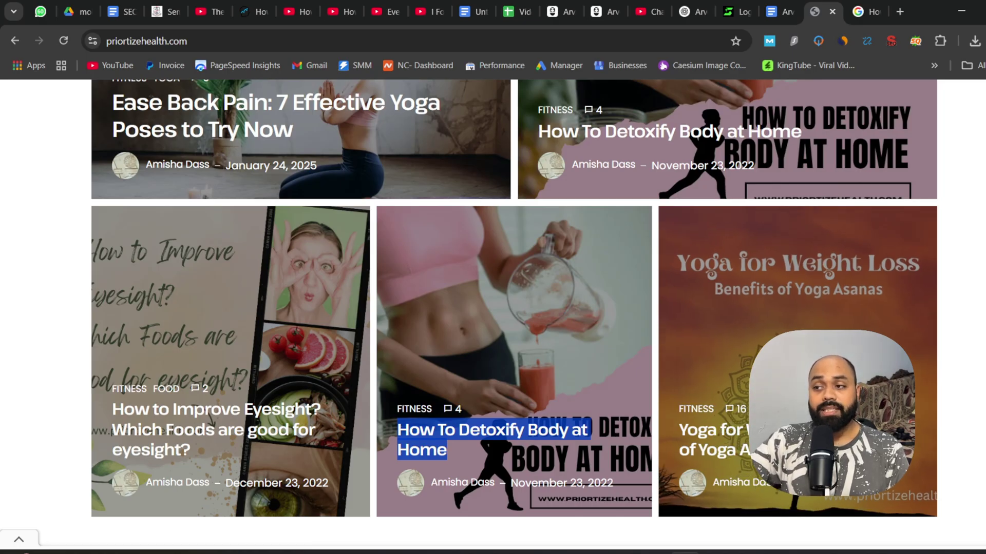
{"action": "scroll", "coordinate": [513, 308], "scroll_direction": "up", "scroll_amount": 4}
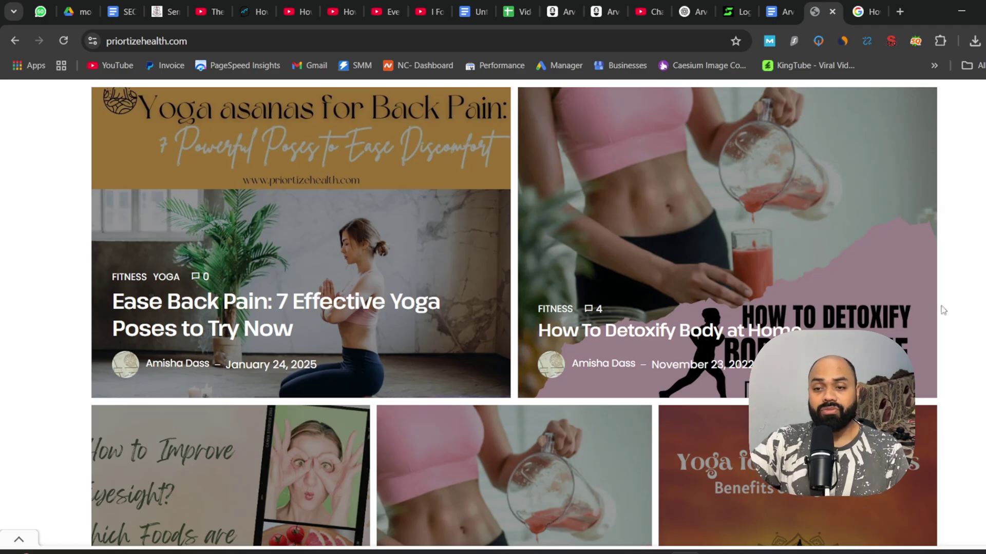
{"action": "scroll", "coordinate": [251, 416], "scroll_direction": "down", "scroll_amount": 15}
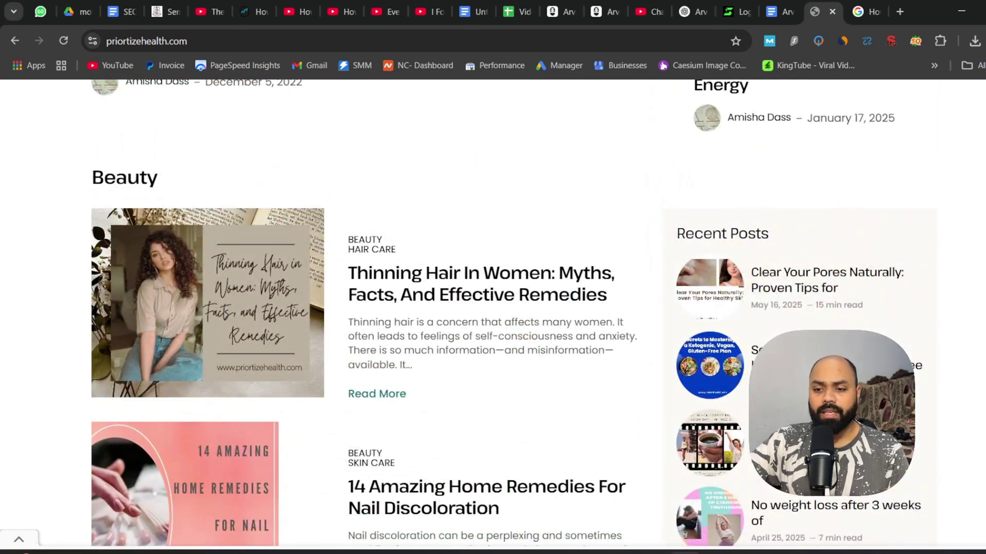
{"action": "scroll", "coordinate": [604, 368], "scroll_direction": "down", "scroll_amount": 7}
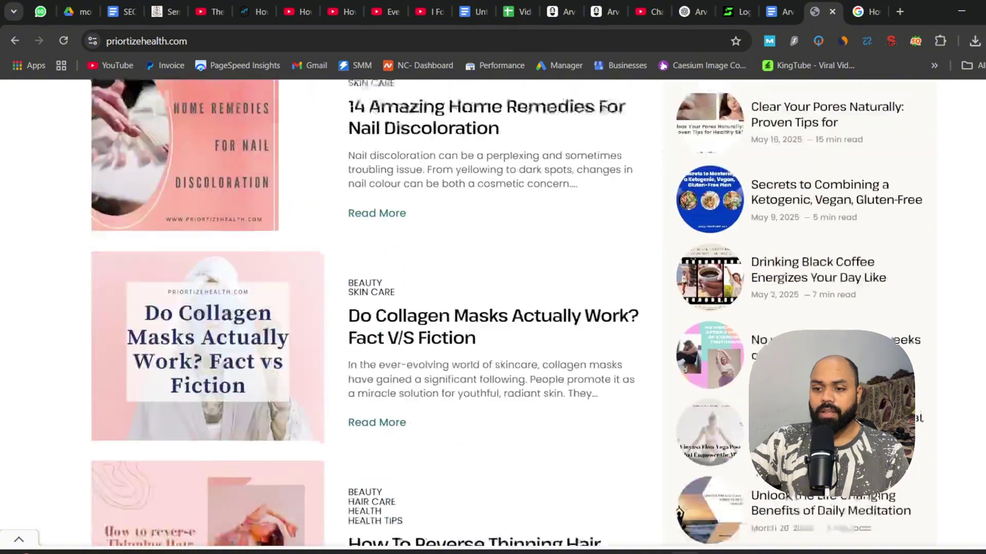
{"action": "scroll", "coordinate": [724, 382], "scroll_direction": "down", "scroll_amount": 8}
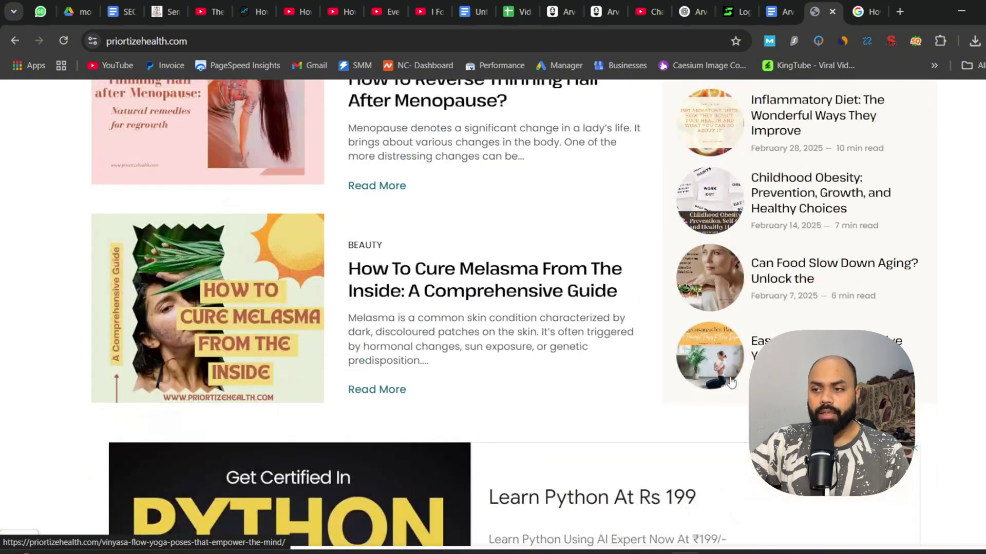
{"action": "scroll", "coordinate": [733, 389], "scroll_direction": "down", "scroll_amount": 8}
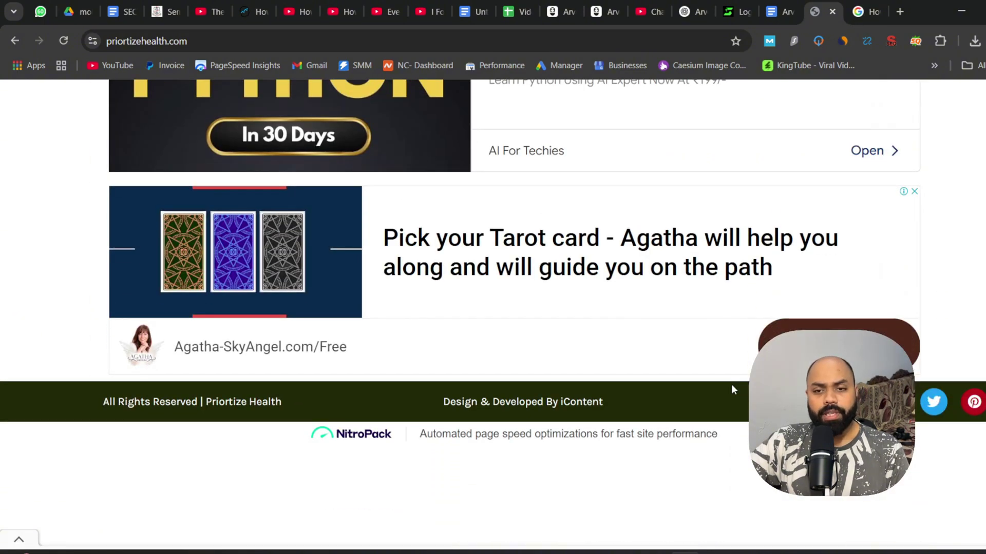
{"action": "scroll", "coordinate": [731, 384], "scroll_direction": "up", "scroll_amount": 20}
{"action": "scroll", "coordinate": [573, 376], "scroll_direction": "up", "scroll_amount": 1}
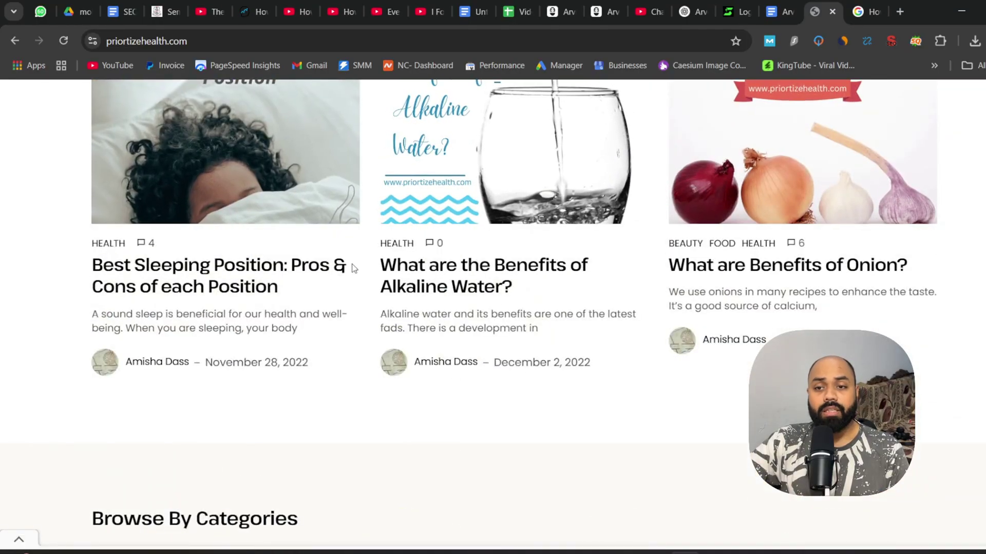
Step: Copy the article title "What are the Benefits of Alkaline Water?" from the priortizehealth.com homepage and search Google for it
{"action": "left_click_drag", "start_coordinate": [364, 265], "coordinate": [382, 278]}
{"action": "key", "text": "ctrl+c"}
{"action": "left_click", "coordinate": [561, 377]}
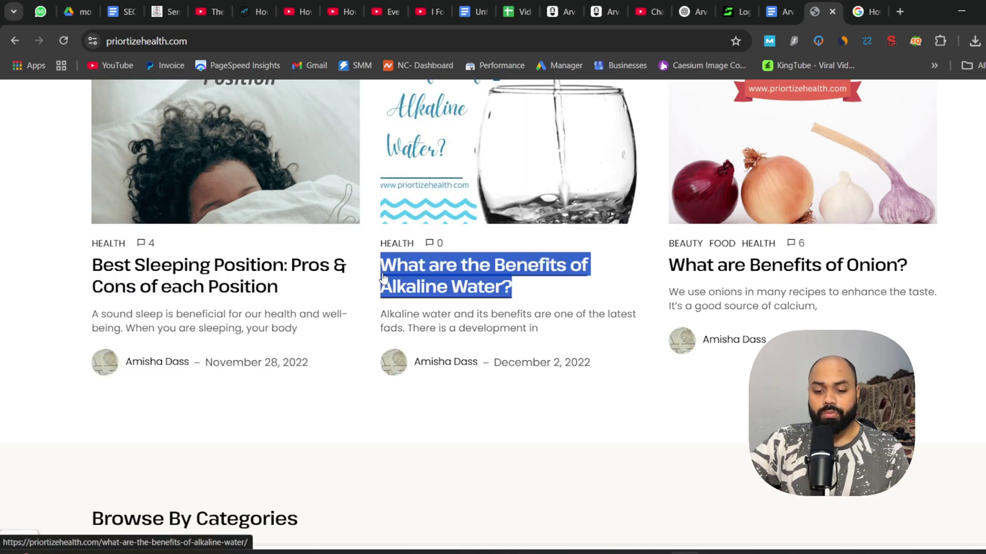
{"action": "key", "text": "ctrl+Tab"}
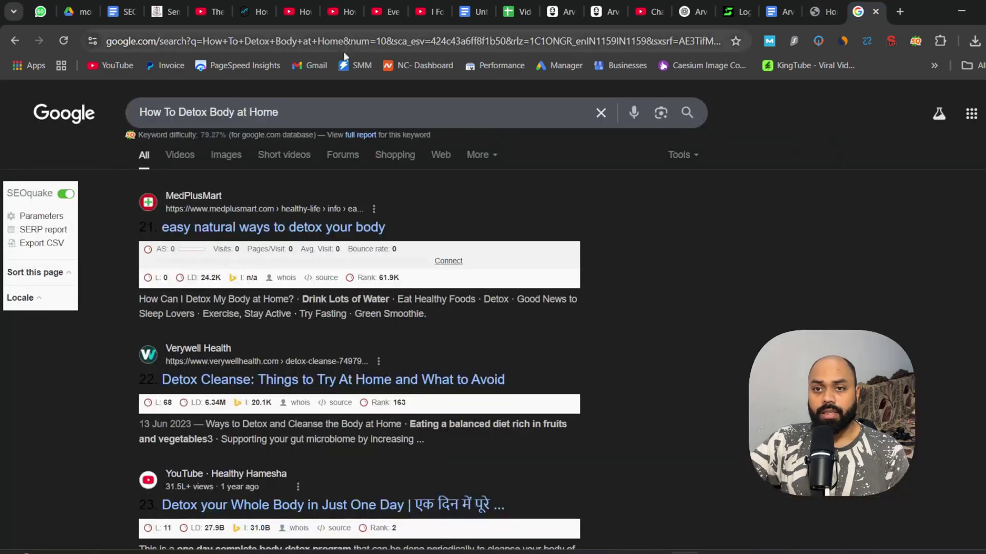
{"action": "key", "text": "ctrl+a"}
{"action": "key", "text": "ctrl+v"}
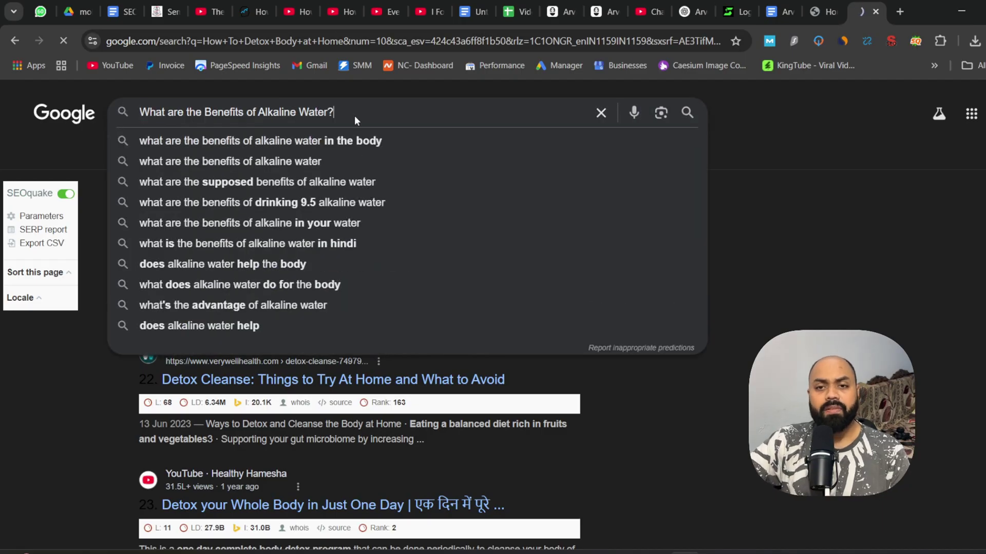
{"action": "key", "text": "Return"}
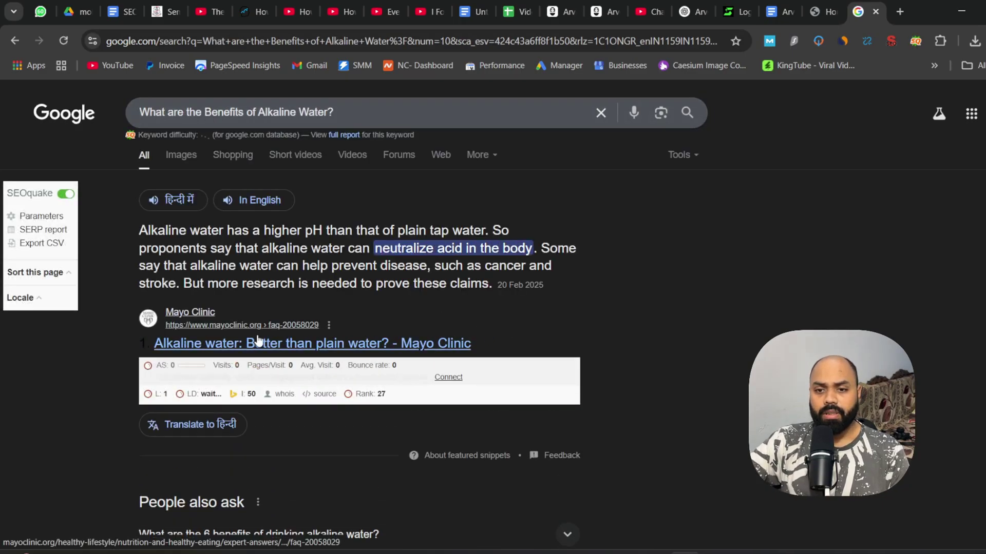
Step: Open the Mayo Clinic and Healthline alkaline water results in new tabs and copy the Healthline article's URL
{"action": "middle_click", "coordinate": [257, 341]}
{"action": "scroll", "coordinate": [776, 303], "scroll_direction": "down", "scroll_amount": 8}
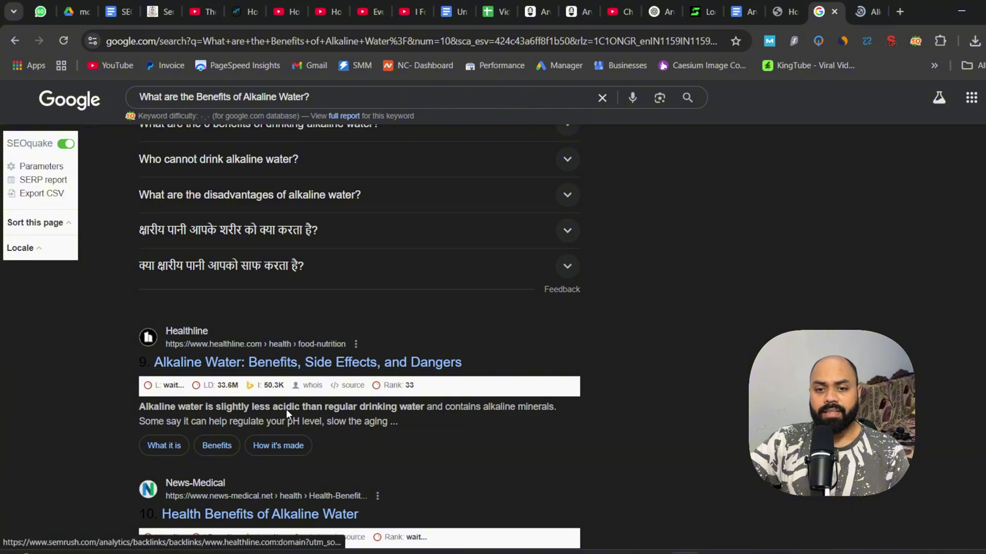
{"action": "middle_click", "coordinate": [297, 362]}
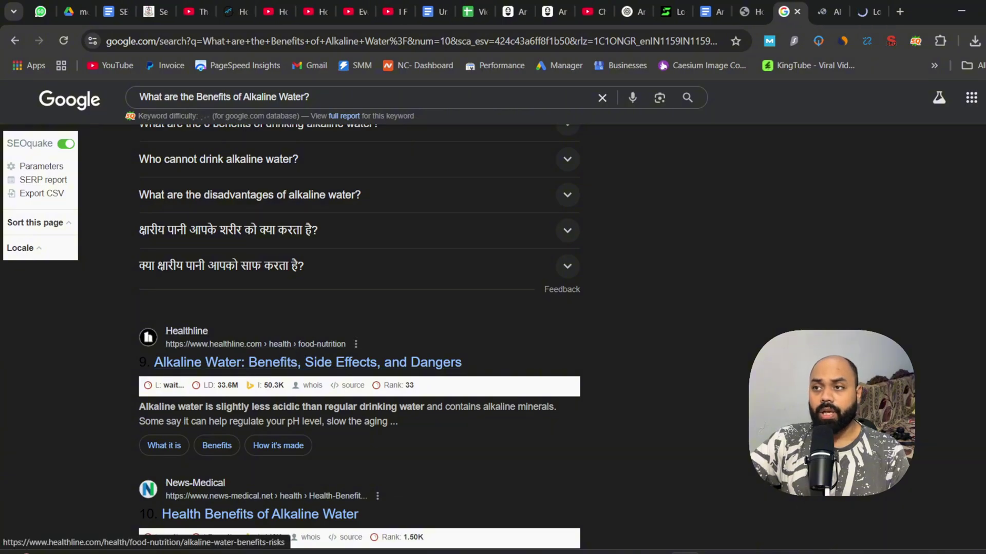
{"action": "left_click", "coordinate": [864, 11]}
{"action": "left_click", "coordinate": [406, 42]}
{"action": "key", "text": "ctrl+c"}
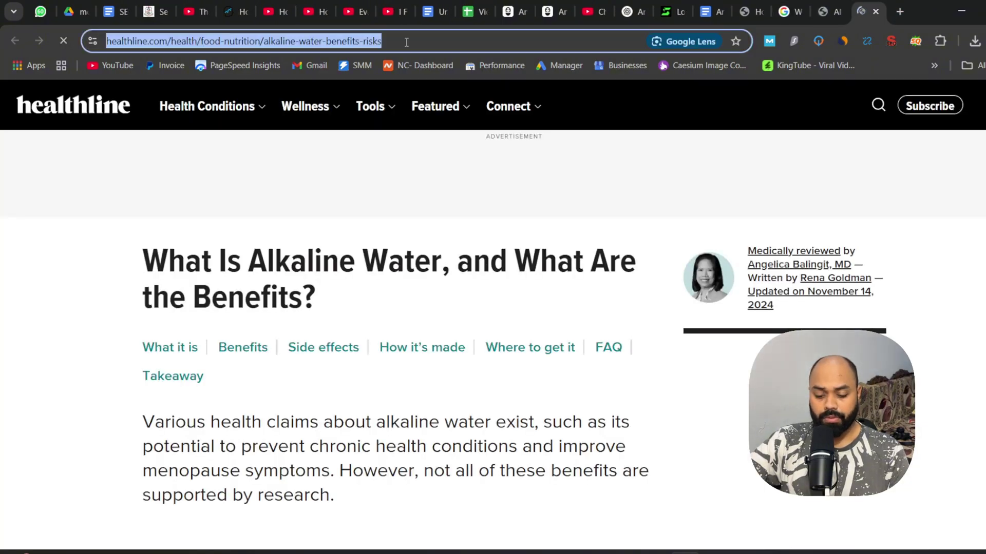
Step: Search Google for "da checker" in a new tab and open the websiteseochecker.com domain authority checker
{"action": "left_click", "coordinate": [899, 10]}
{"action": "type", "text": "da checker"}
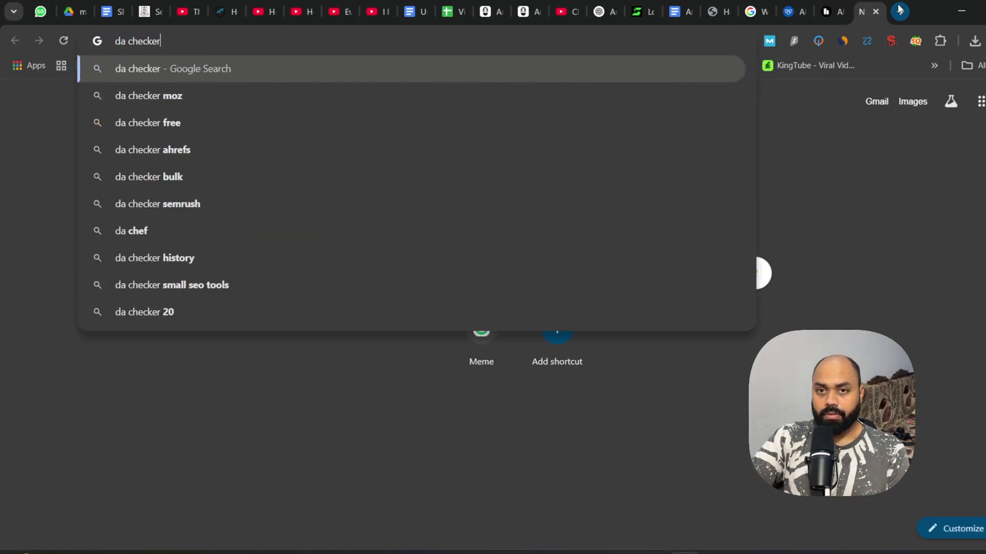
{"action": "key", "text": "Return"}
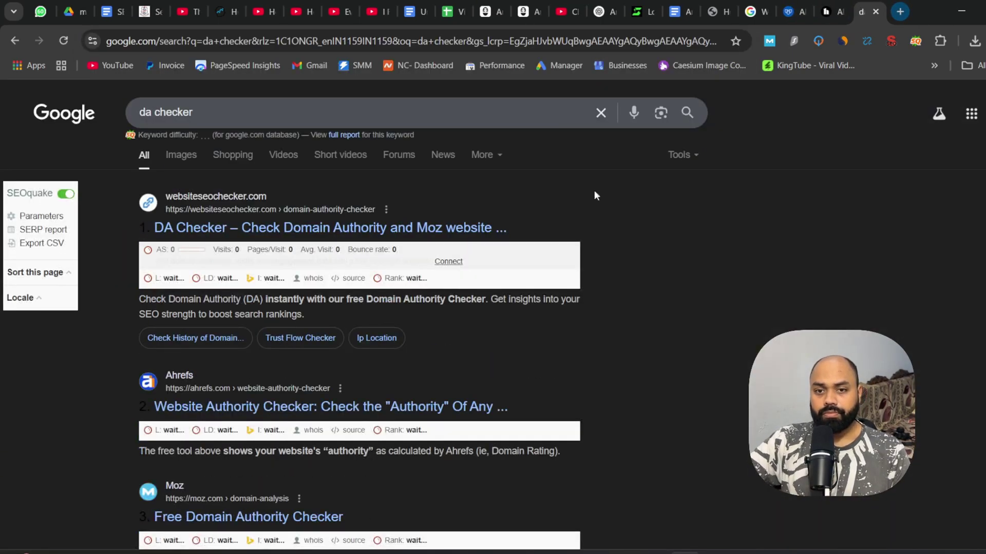
{"action": "left_click", "coordinate": [381, 228]}
Step: Check the domain authority of the copied Healthline URL, completing the robot check, and close the checker tab
{"action": "left_click", "coordinate": [543, 153]}
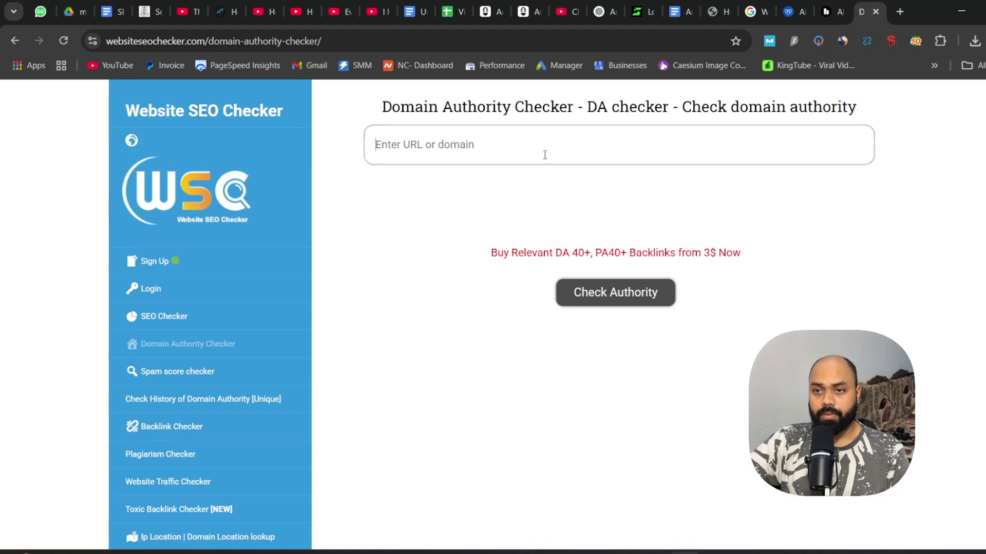
{"action": "key", "text": "ctrl+v"}
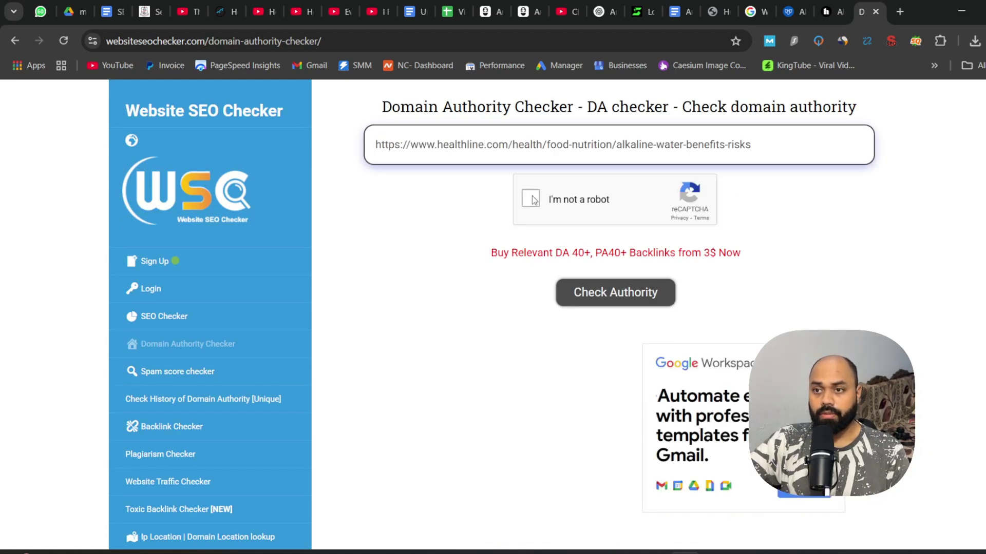
{"action": "left_click", "coordinate": [530, 199]}
{"action": "left_click", "coordinate": [604, 296]}
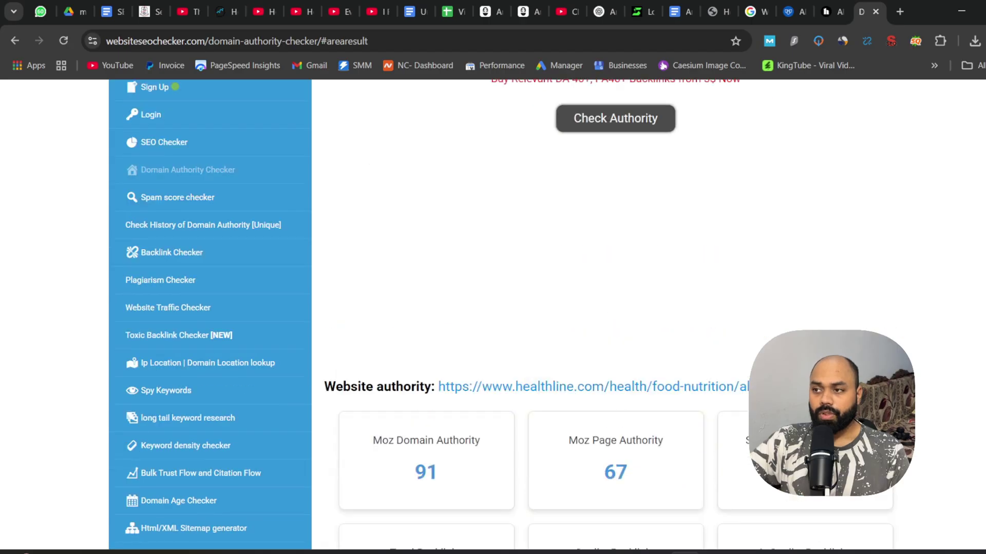
{"action": "scroll", "coordinate": [611, 308], "scroll_direction": "down", "scroll_amount": 5}
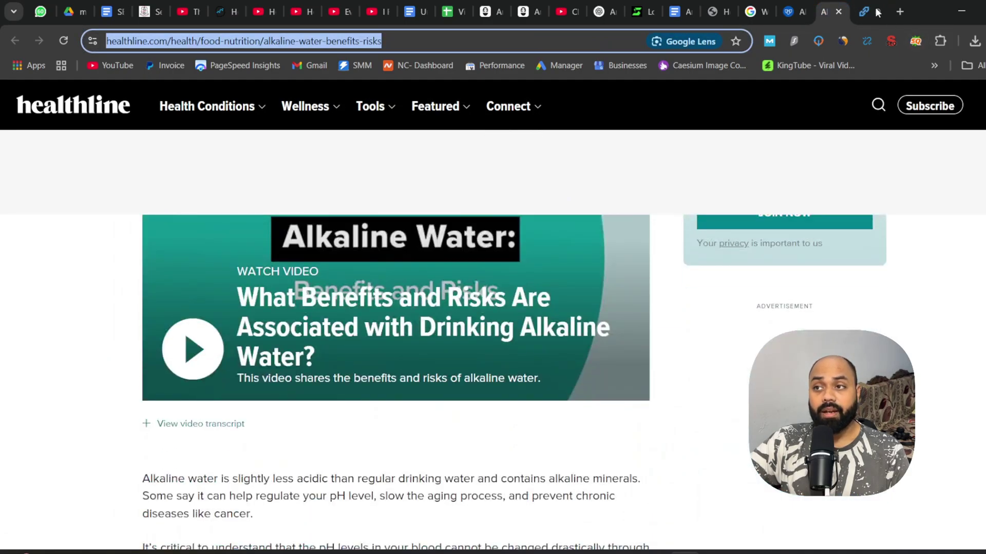
{"action": "left_click", "coordinate": [875, 12]}
{"action": "left_click", "coordinate": [878, 11]}
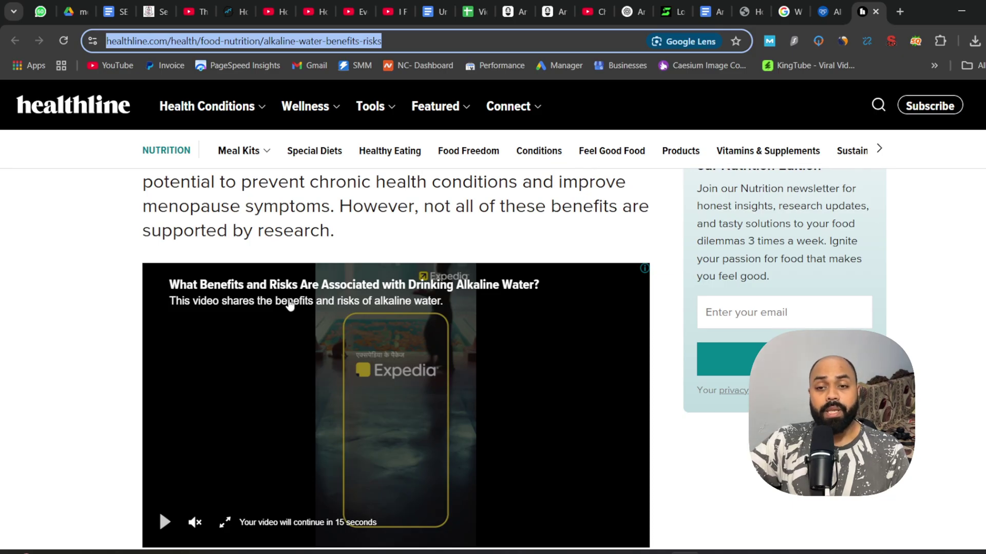
Step: Skim the Healthline and Mayo Clinic alkaline water articles and close both tabs
{"action": "scroll", "coordinate": [295, 300], "scroll_direction": "down", "scroll_amount": 15}
{"action": "scroll", "coordinate": [298, 383], "scroll_direction": "up", "scroll_amount": 10}
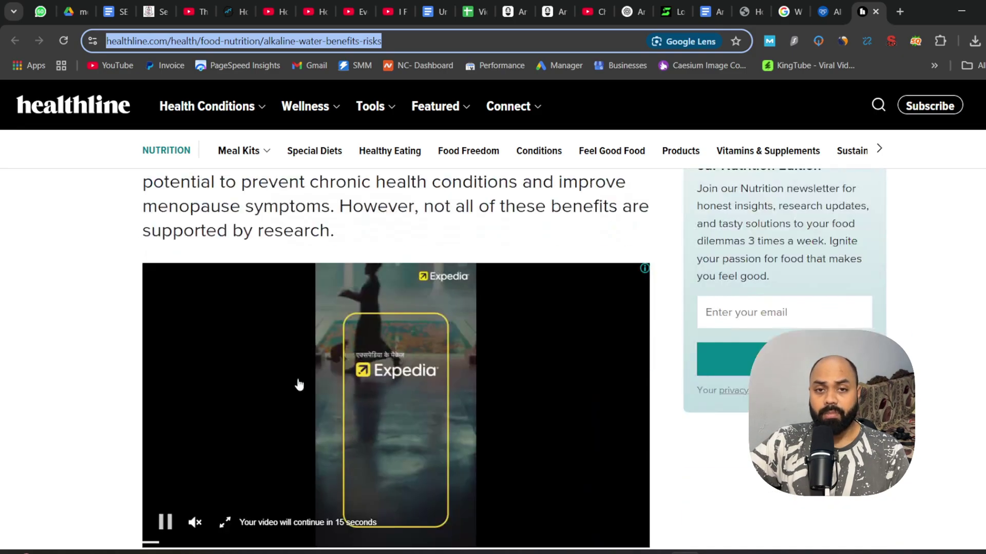
{"action": "left_click", "coordinate": [877, 12]}
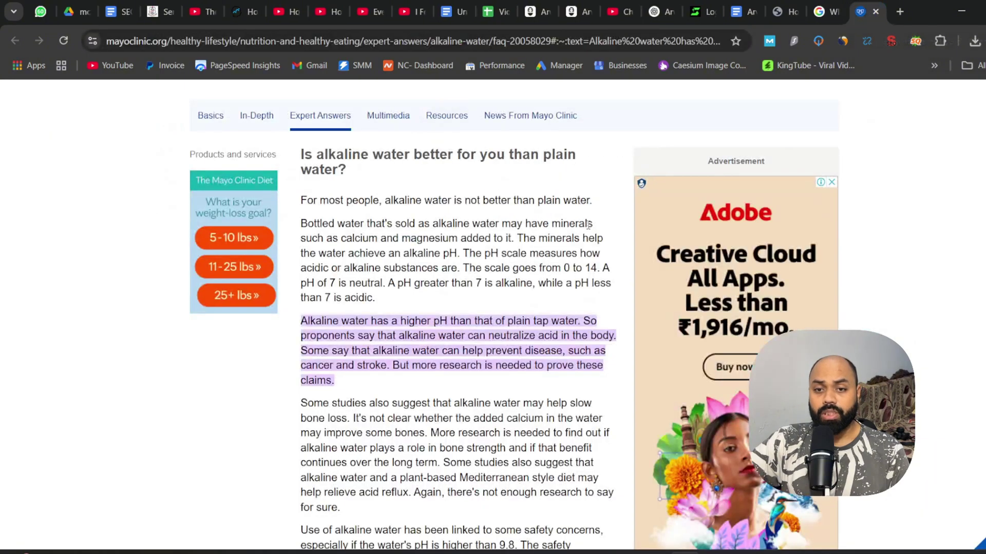
{"action": "scroll", "coordinate": [697, 148], "scroll_direction": "down", "scroll_amount": 20}
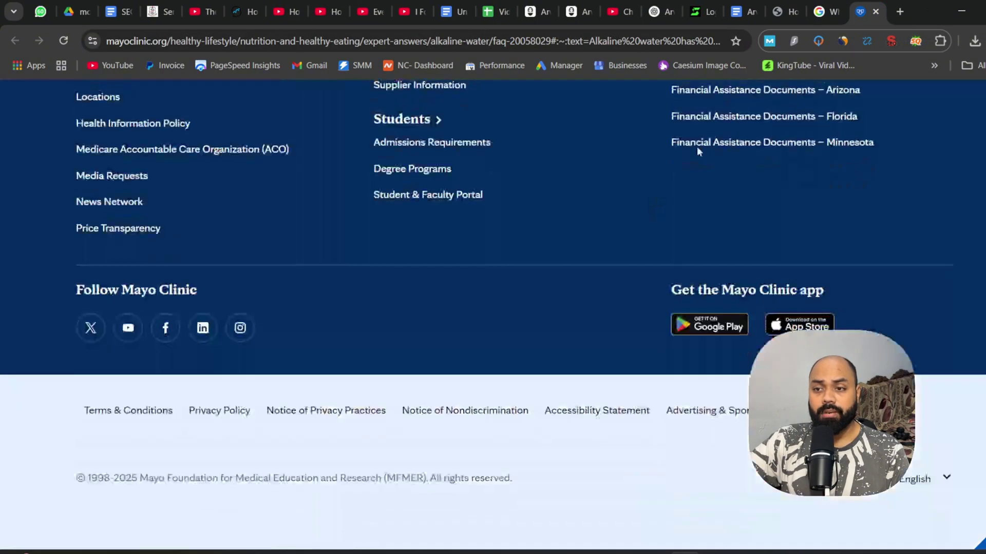
{"action": "left_click", "coordinate": [877, 12]}
Step: Review the remaining sites ranking for the alkaline water query, then close the Google results and priortizehealth.com tabs
{"action": "scroll", "coordinate": [517, 257], "scroll_direction": "down", "scroll_amount": 20}
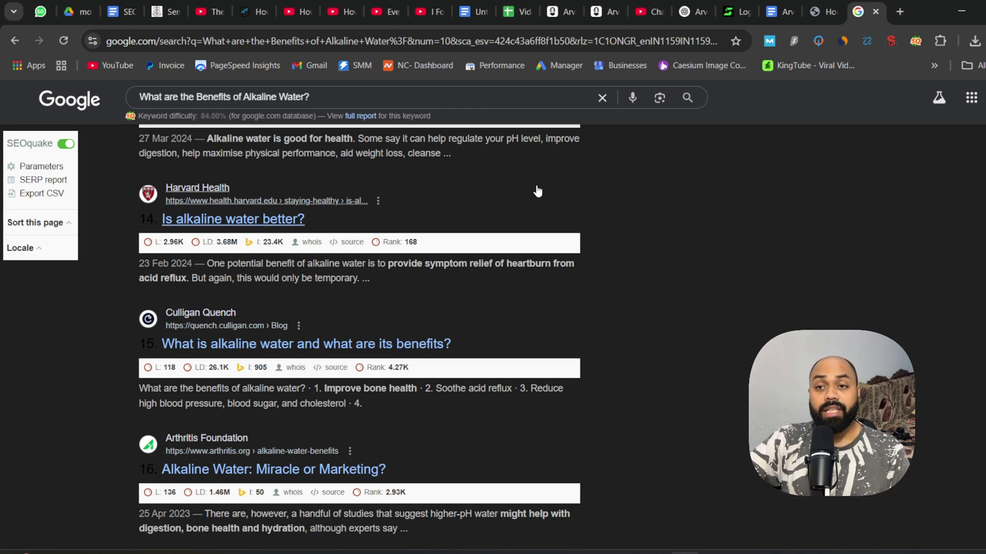
{"action": "scroll", "coordinate": [537, 190], "scroll_direction": "up", "scroll_amount": 20}
{"action": "left_click", "coordinate": [876, 11]}
{"action": "left_click", "coordinate": [875, 11]}
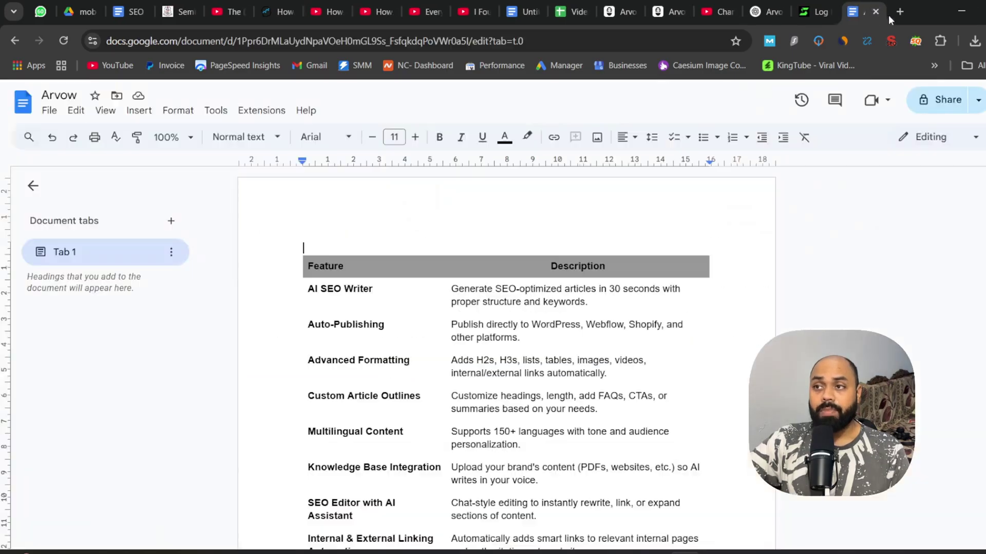
Step: Bring up Google results for "website audit report template" in a new tab by reopening that search from the browsing history
{"action": "left_click", "coordinate": [899, 12]}
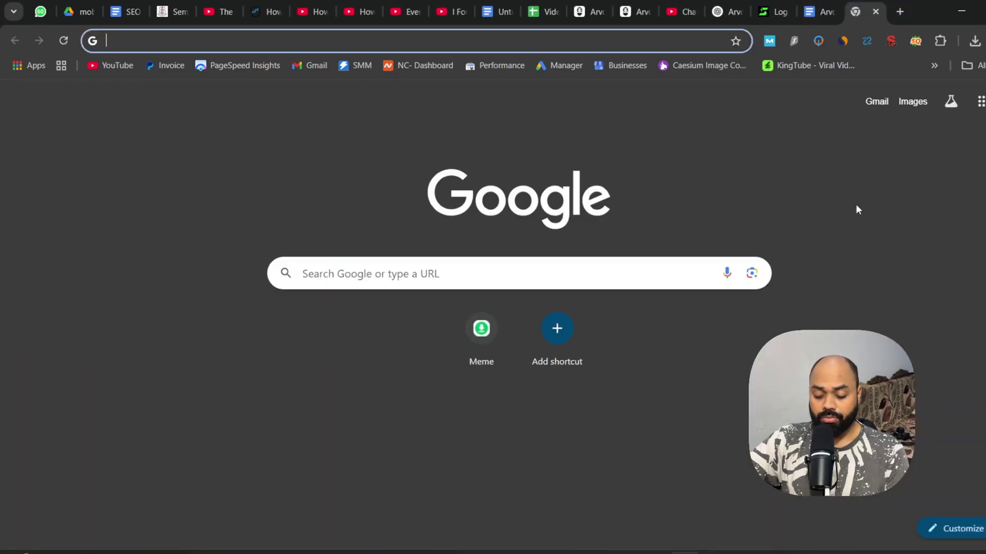
{"action": "type", "text": "wesbis"}
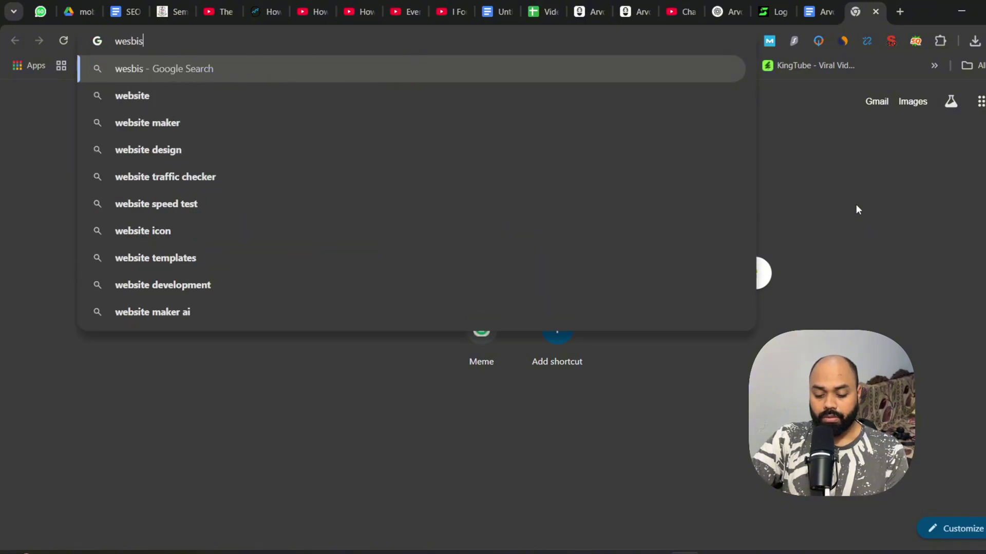
{"action": "type", "text": "ite audit"}
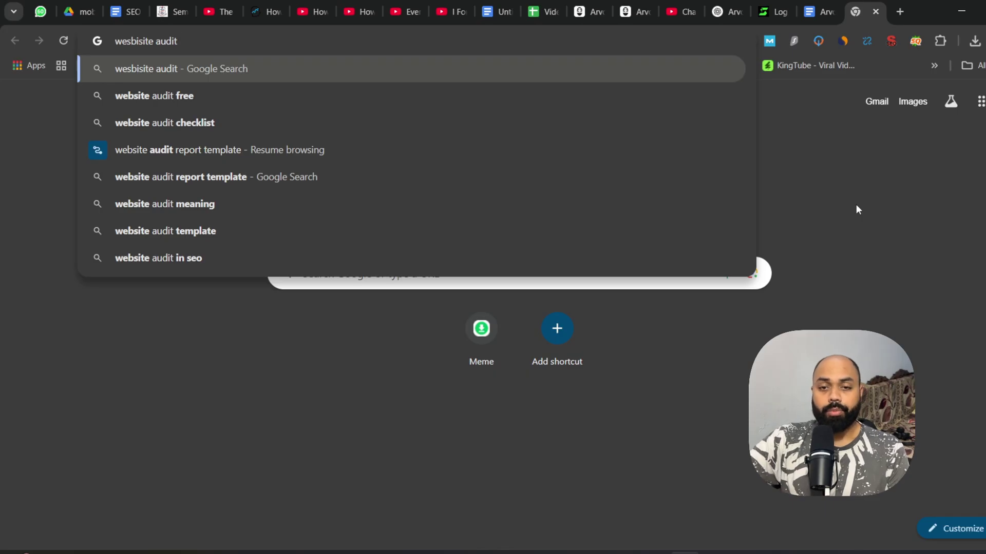
{"action": "left_click", "coordinate": [186, 149]}
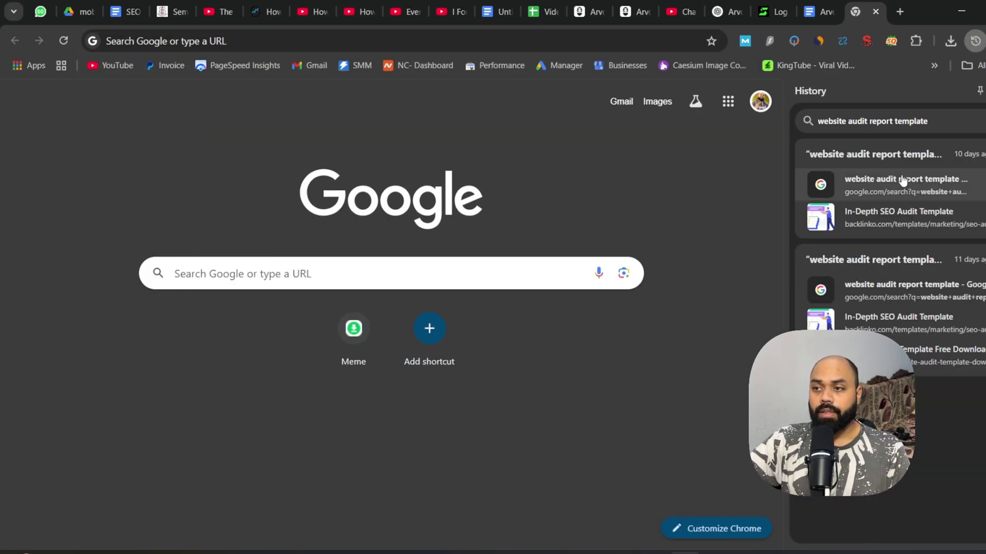
{"action": "left_click", "coordinate": [870, 184]}
{"action": "left_click", "coordinate": [985, 91]}
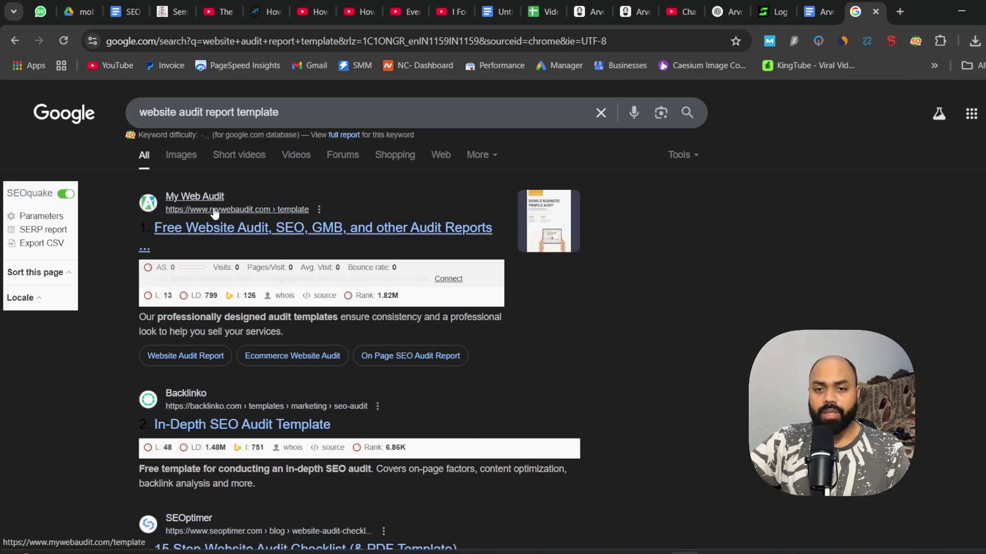
Step: Look over the top audit template results, open Backlinko's In-Depth SEO Audit Template in a new tab and copy its URL
{"action": "scroll", "coordinate": [406, 260], "scroll_direction": "down", "scroll_amount": 8}
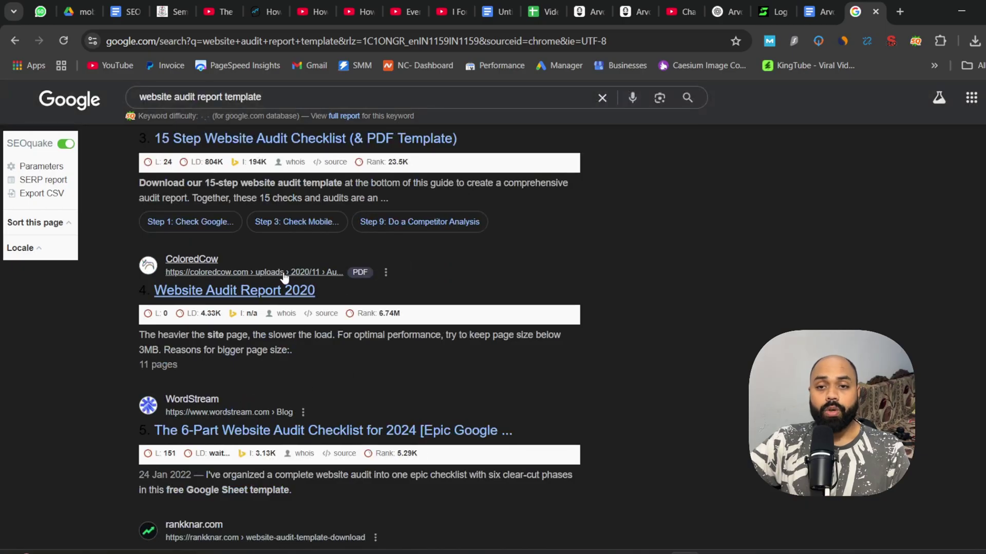
{"action": "scroll", "coordinate": [277, 285], "scroll_direction": "up", "scroll_amount": 8}
{"action": "middle_click", "coordinate": [286, 393]}
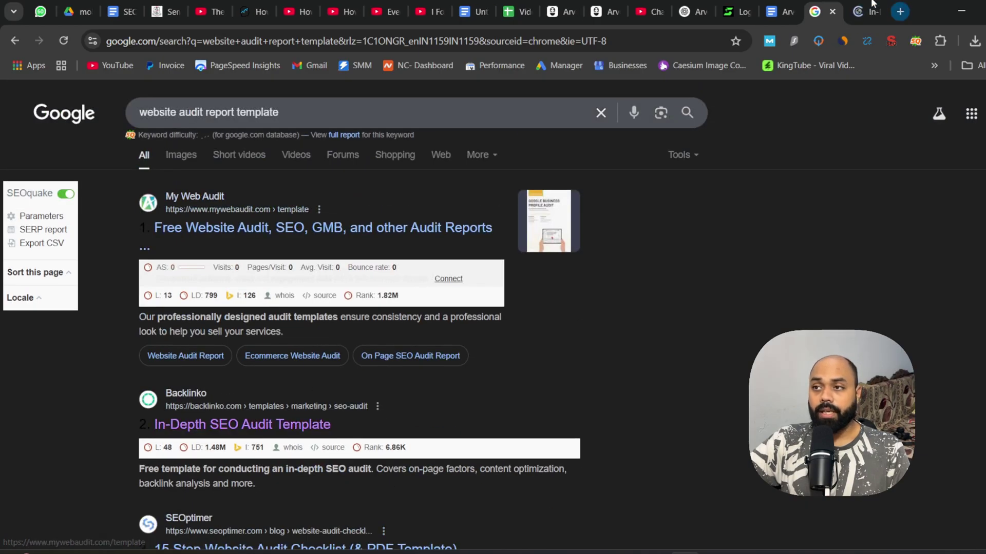
{"action": "key", "text": "ctrl+Tab"}
{"action": "left_click", "coordinate": [327, 37]}
{"action": "key", "text": "ctrl+c"}
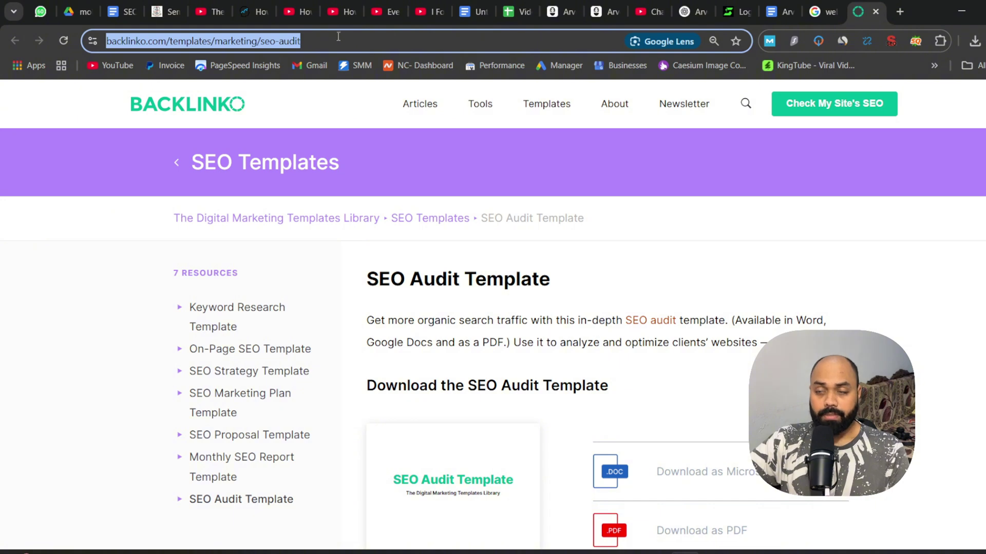
Step: Find the websiteseochecker.com authority tool again through a "da checker" search in a new tab
{"action": "left_click", "coordinate": [899, 16]}
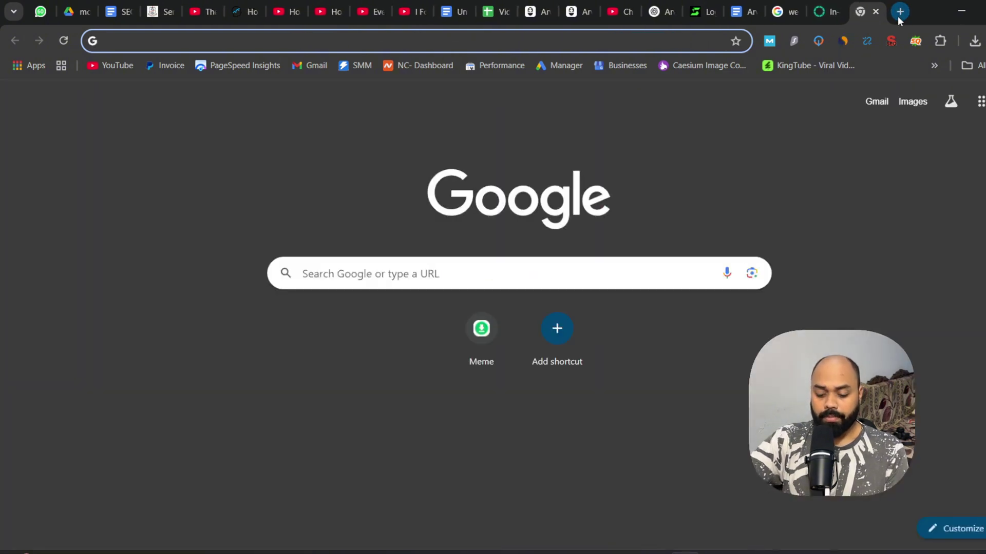
{"action": "type", "text": "da che"}
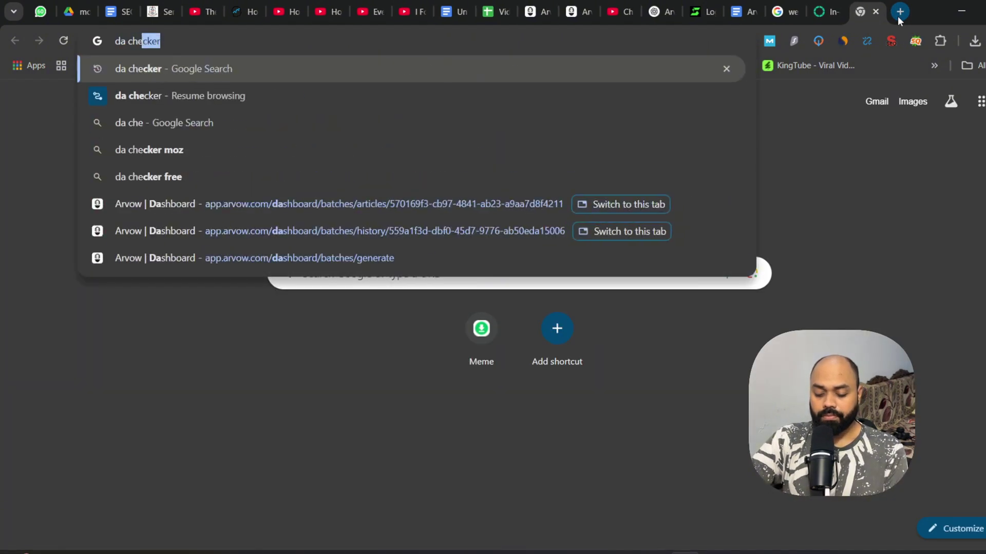
{"action": "type", "text": "cker"}
{"action": "key", "text": "Return"}
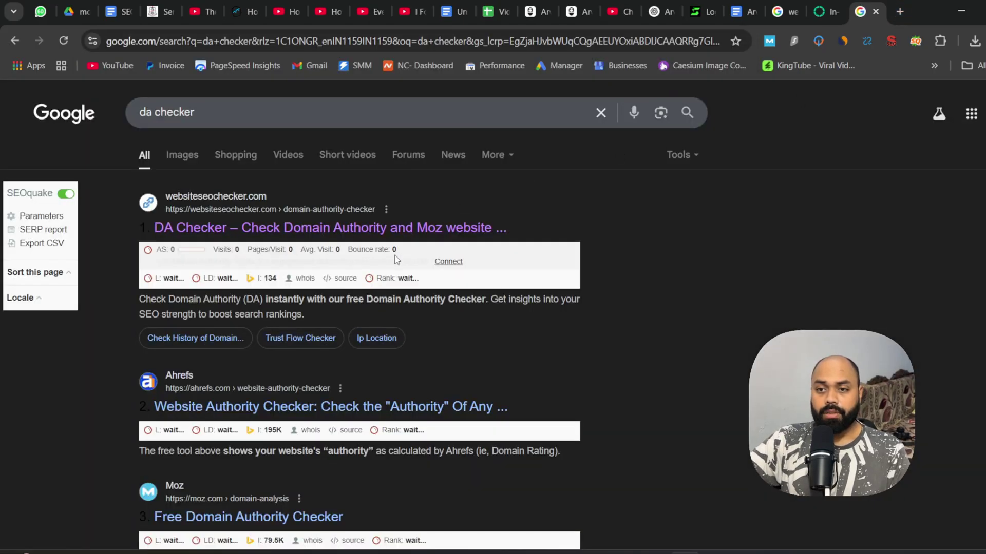
{"action": "left_click", "coordinate": [341, 227]}
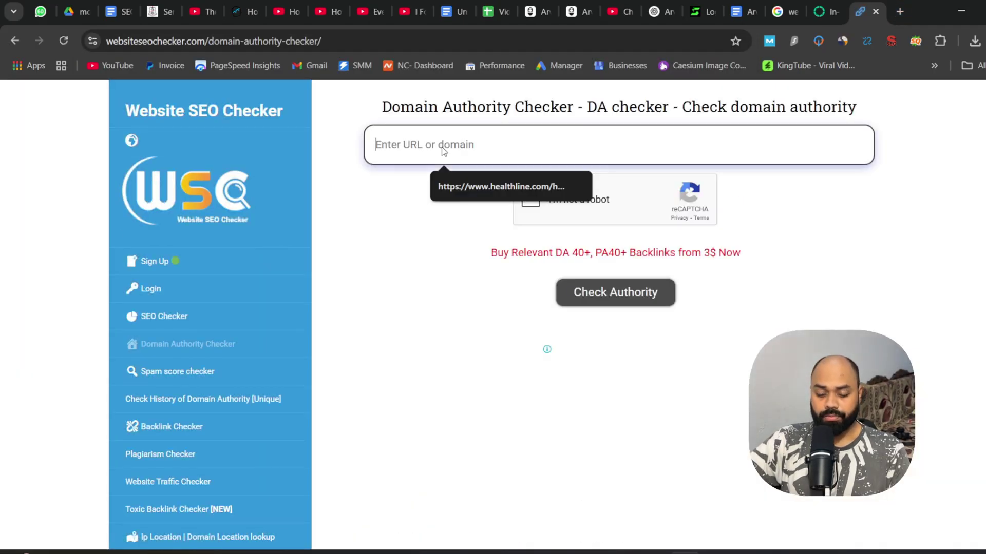
Step: Check the domain authority of the copied Backlinko SEO audit template URL, completing the robot check
{"action": "key", "text": "ctrl+v"}
{"action": "left_click", "coordinate": [530, 203]}
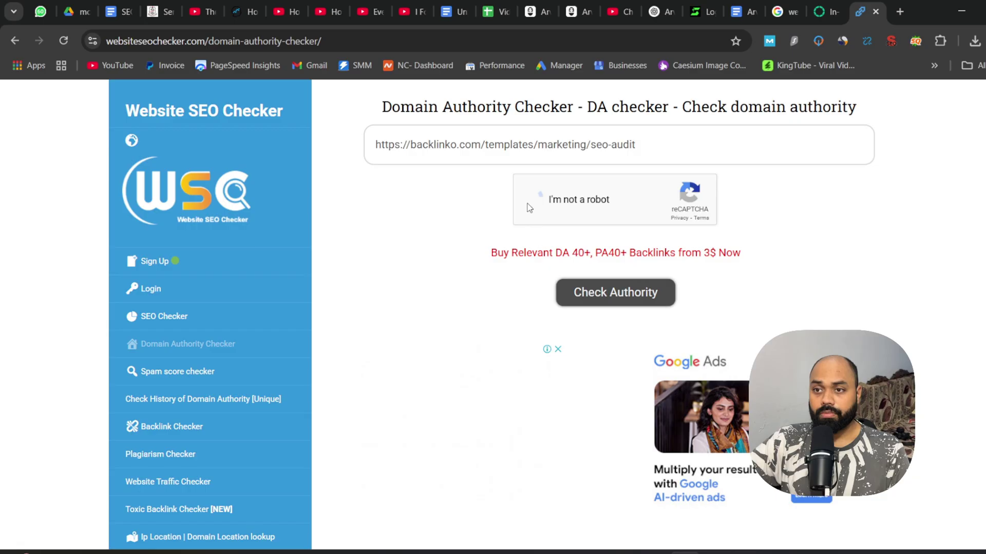
{"action": "left_click", "coordinate": [590, 288]}
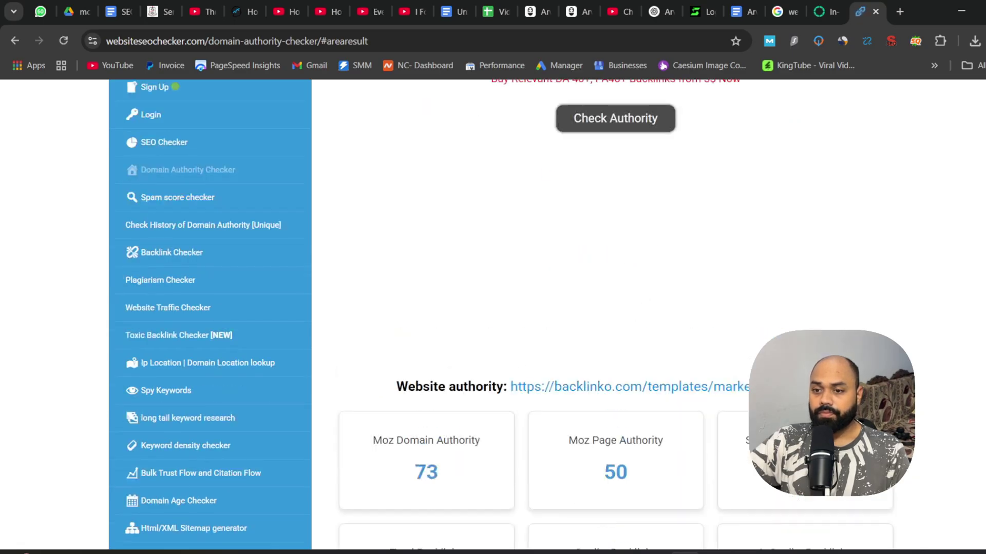
Step: Return to the "website audit report template" results, review the whole first page and open vonclaro.com's free website audit template in a new tab
{"action": "key", "text": "ctrl+shift+Tab"}
{"action": "key", "text": "ctrl+shift+Tab"}
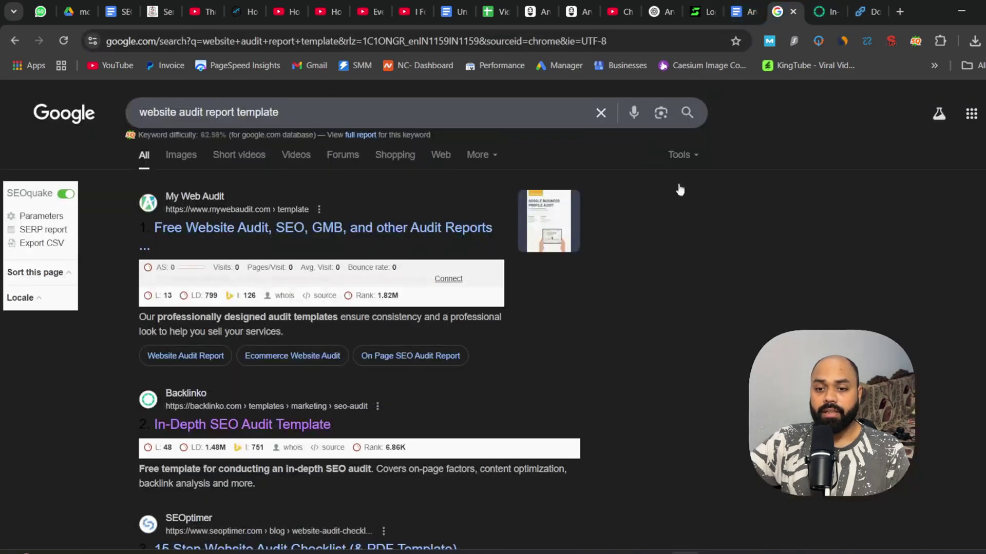
{"action": "scroll", "coordinate": [680, 190], "scroll_direction": "down", "scroll_amount": 8}
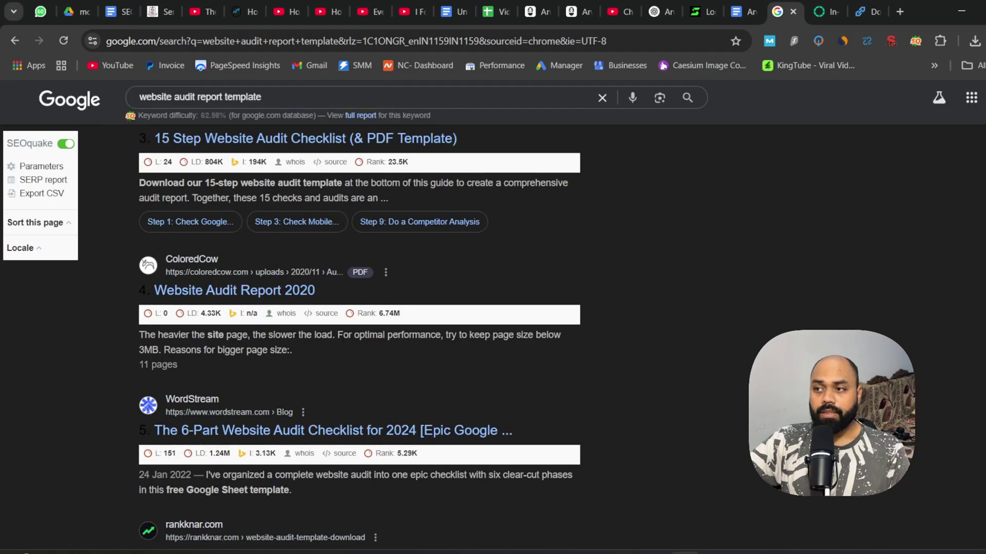
{"action": "scroll", "coordinate": [233, 316], "scroll_direction": "down", "scroll_amount": 5}
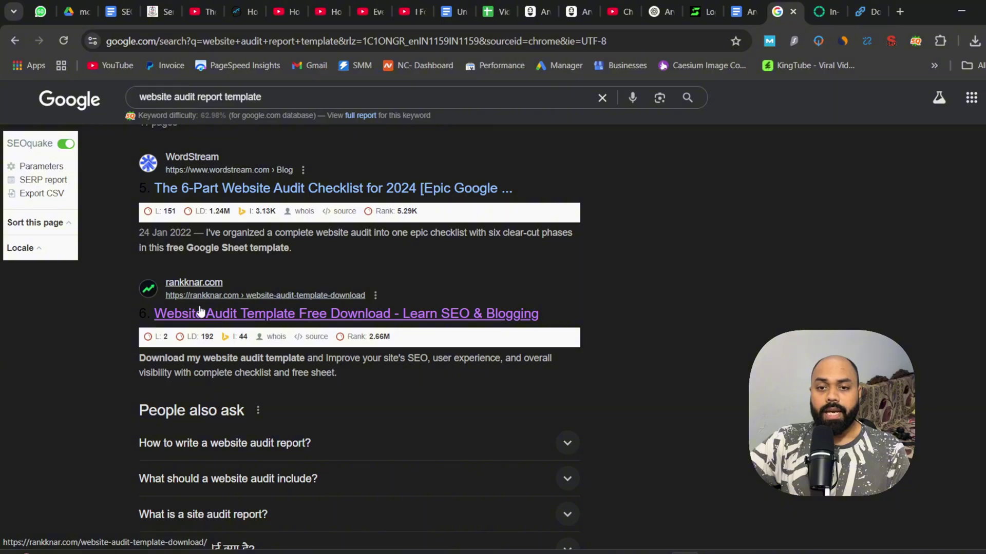
{"action": "scroll", "coordinate": [406, 317], "scroll_direction": "down", "scroll_amount": 8}
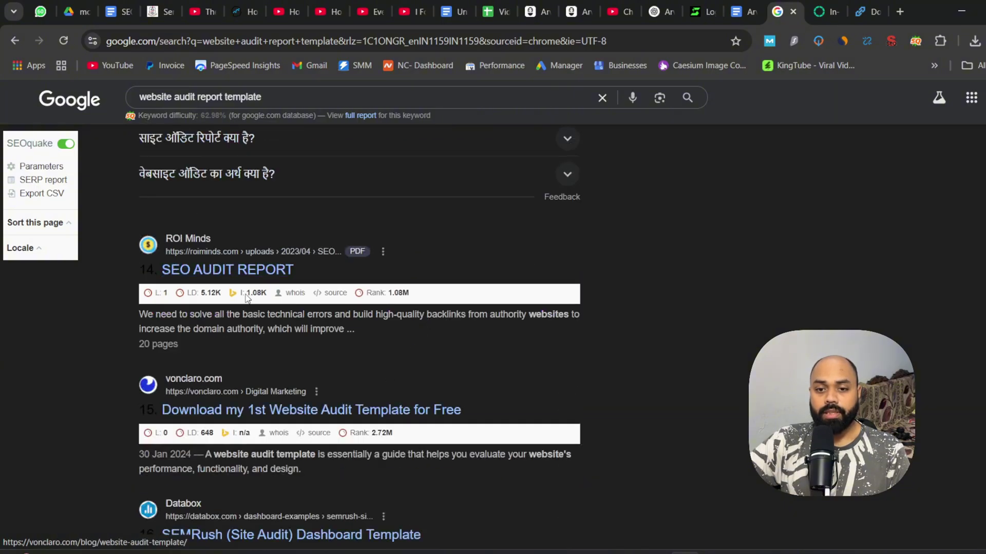
{"action": "middle_click", "coordinate": [245, 417]}
{"action": "scroll", "coordinate": [244, 410], "scroll_direction": "down", "scroll_amount": 8}
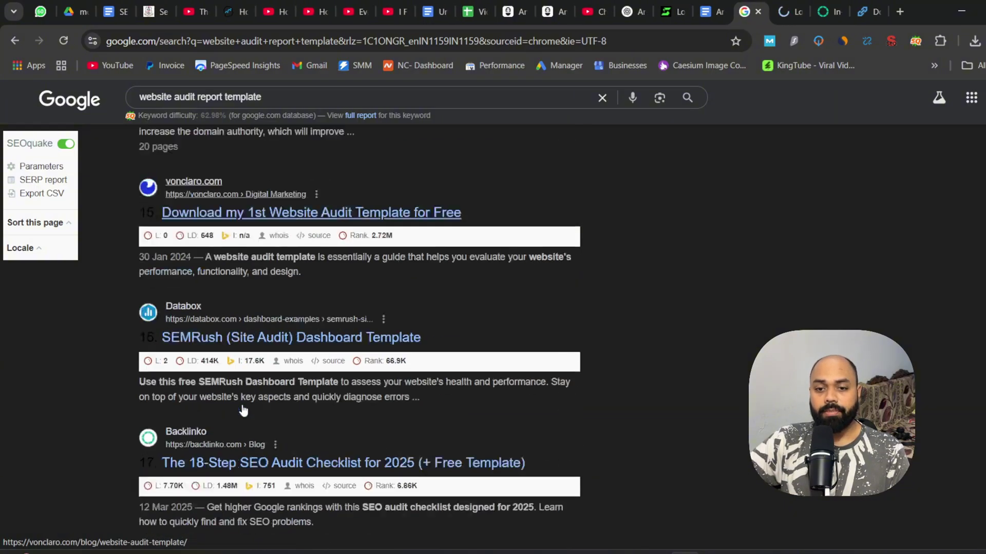
{"action": "scroll", "coordinate": [212, 345], "scroll_direction": "down", "scroll_amount": 3}
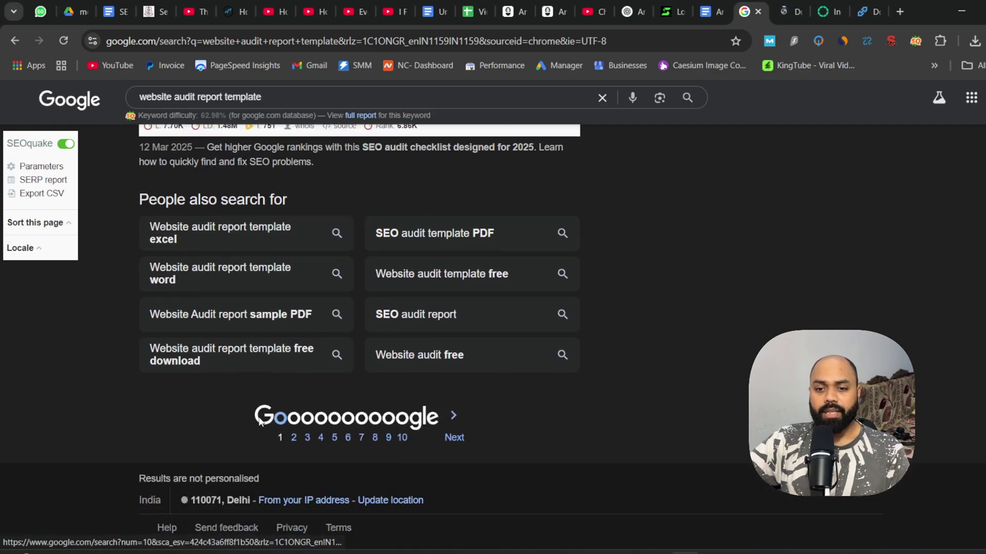
Step: Go to the second page of Google results, open SEOmator's Free SEO Audit Tool in a new tab and copy its URL
{"action": "left_click", "coordinate": [295, 439]}
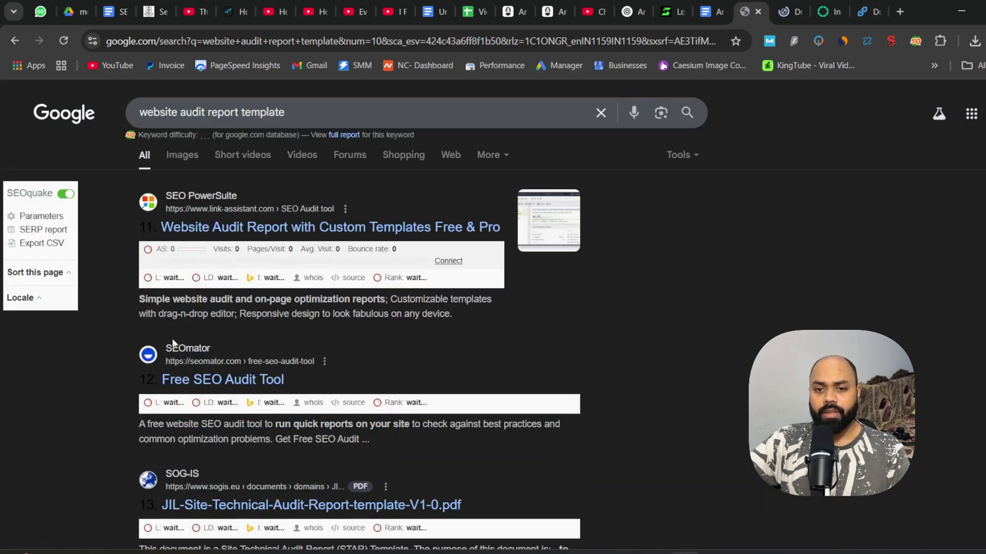
{"action": "middle_click", "coordinate": [205, 380]}
{"action": "left_click", "coordinate": [794, 11]}
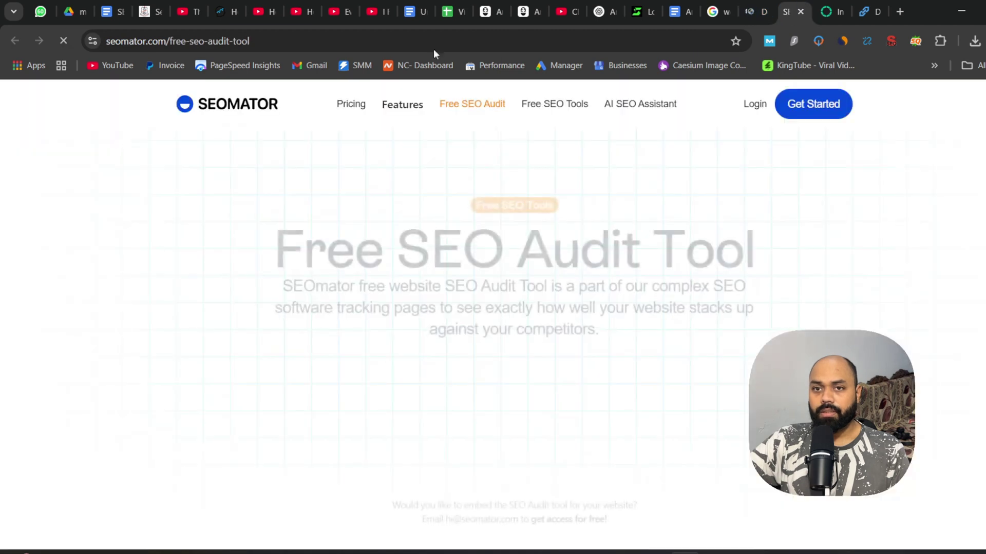
{"action": "left_click", "coordinate": [406, 40]}
{"action": "key", "text": "ctrl+c"}
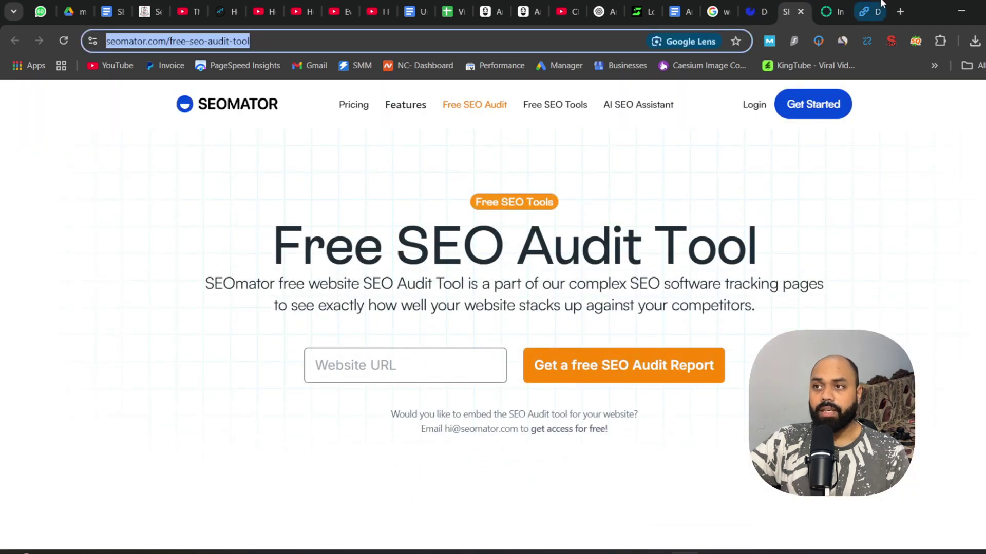
Step: Check the domain authority of the copied SEOmator free SEO audit tool URL, completing the robot check
{"action": "left_click", "coordinate": [869, 12]}
{"action": "scroll", "coordinate": [440, 461], "scroll_direction": "up", "scroll_amount": 3}
{"action": "triple_click", "coordinate": [592, 131]}
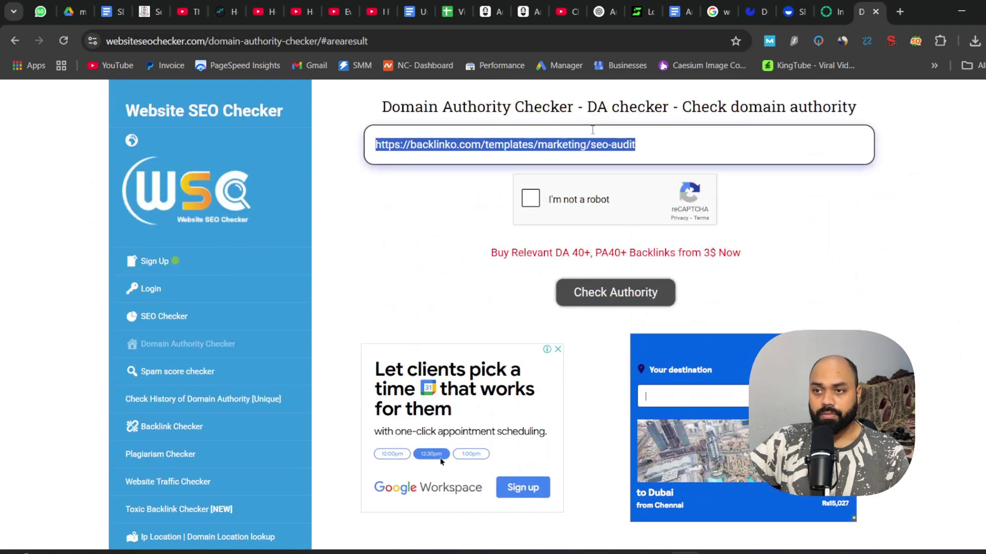
{"action": "key", "text": "ctrl+v"}
{"action": "left_click", "coordinate": [531, 199]}
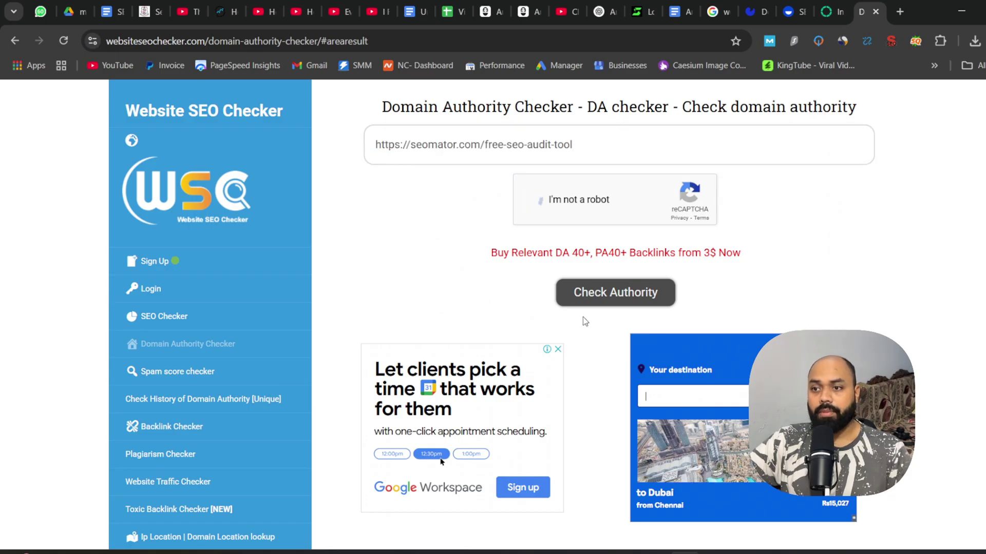
{"action": "left_click", "coordinate": [613, 295]}
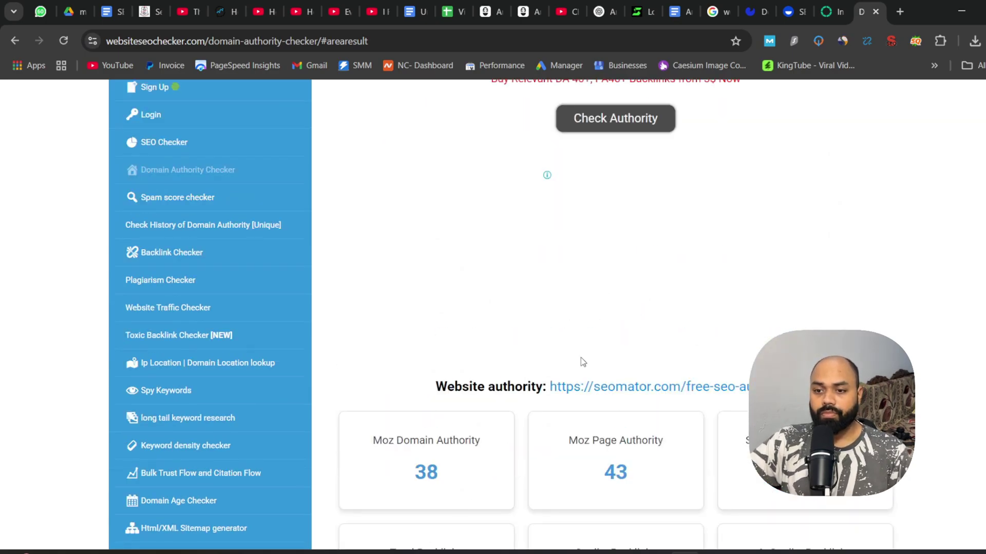
Step: Return to the first page of Google results, open rankknar.com's website audit template download page and copy its URL
{"action": "left_click", "coordinate": [828, 11]}
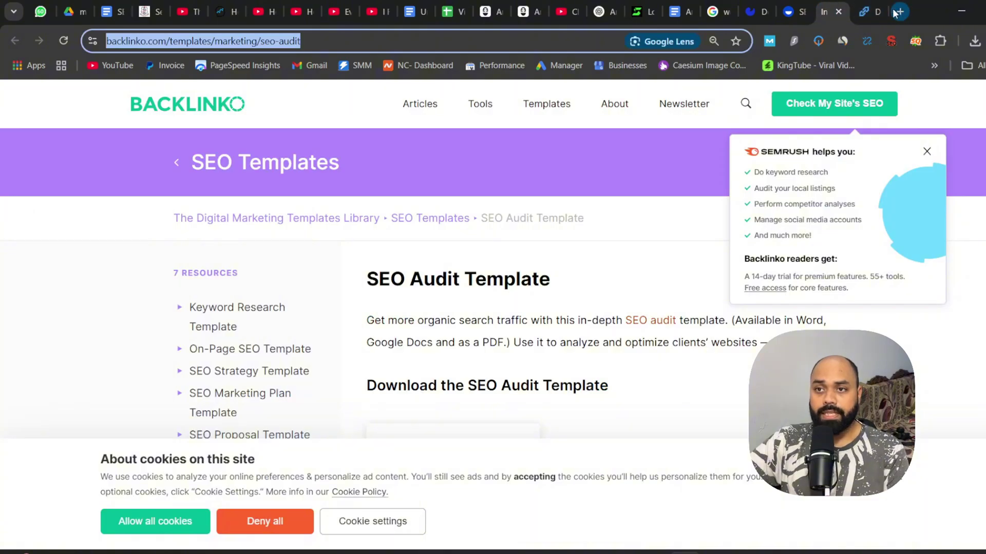
{"action": "left_click", "coordinate": [752, 11]}
{"action": "left_click", "coordinate": [712, 9]}
{"action": "scroll", "coordinate": [277, 225], "scroll_direction": "down", "scroll_amount": 15}
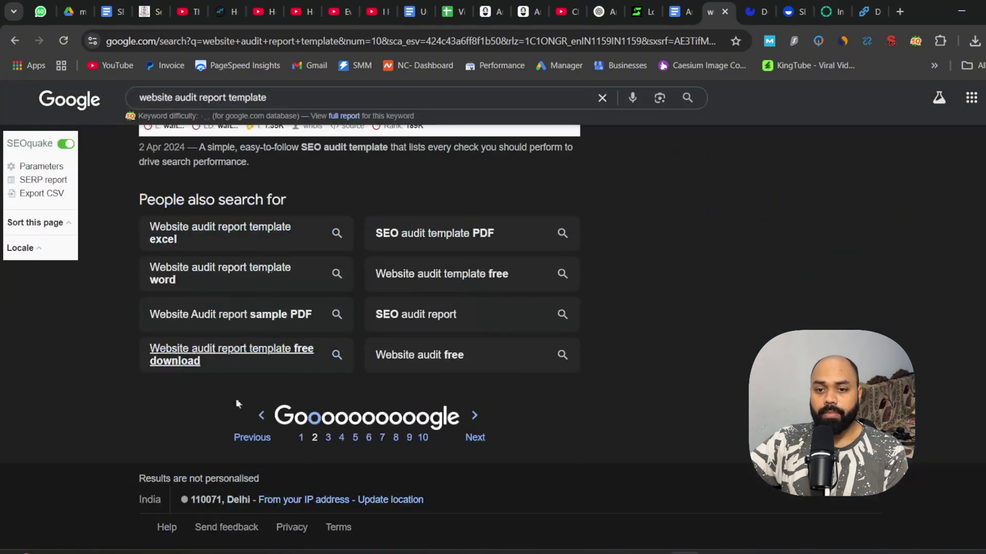
{"action": "left_click", "coordinate": [300, 436]}
{"action": "scroll", "coordinate": [262, 421], "scroll_direction": "down", "scroll_amount": 10}
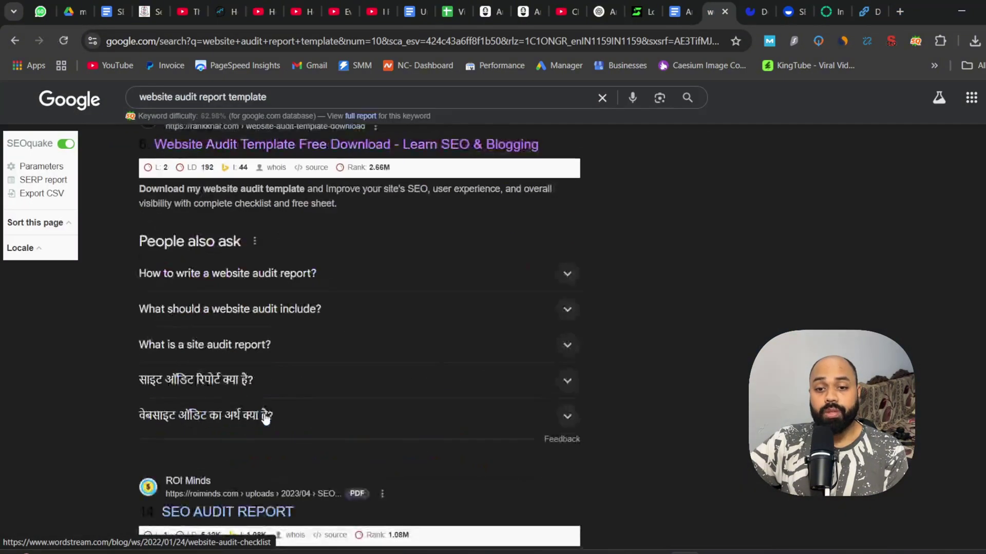
{"action": "scroll", "coordinate": [265, 418], "scroll_direction": "up", "scroll_amount": 8}
{"action": "left_click", "coordinate": [216, 536]}
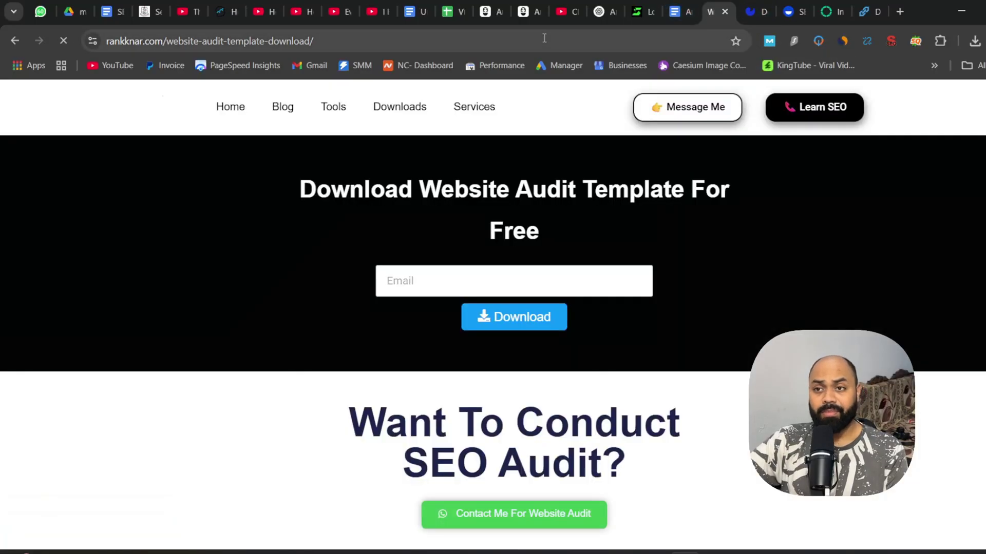
{"action": "left_click", "coordinate": [544, 37]}
{"action": "key", "text": "ctrl+c"}
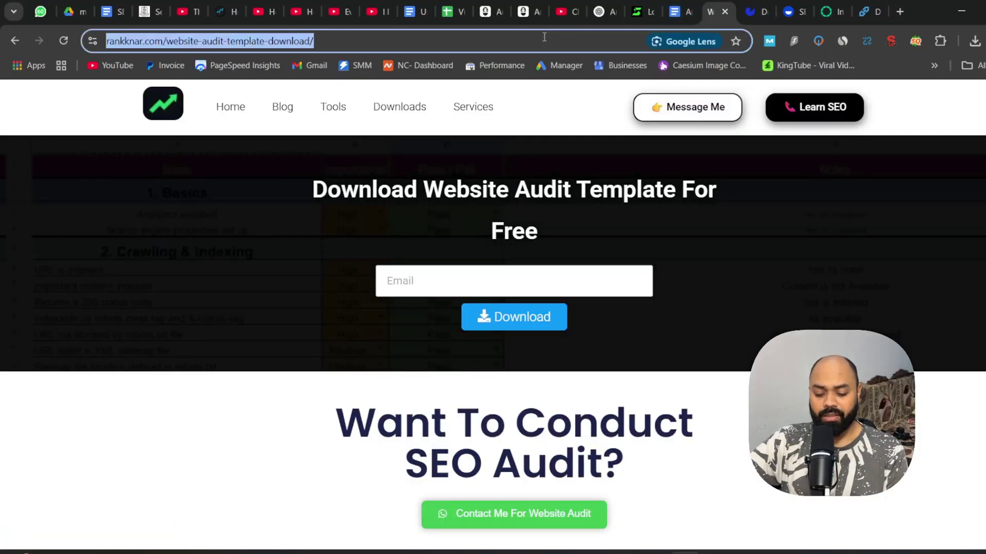
Step: Check the domain authority of the copied rankknar.com template download URL, completing the robot check
{"action": "left_click", "coordinate": [867, 5]}
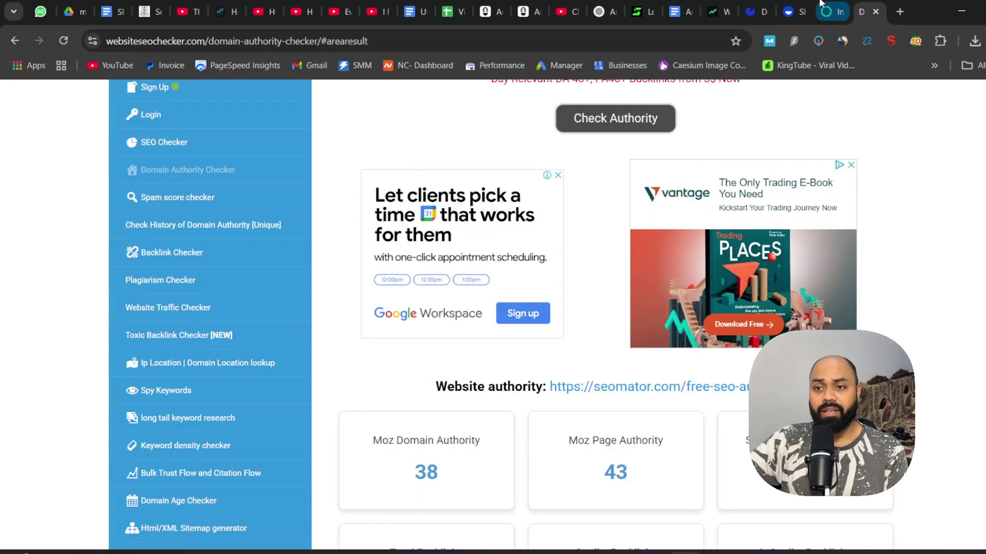
{"action": "scroll", "coordinate": [616, 205], "scroll_direction": "up", "scroll_amount": 5}
{"action": "triple_click", "coordinate": [596, 150]}
{"action": "key", "text": "ctrl+v"}
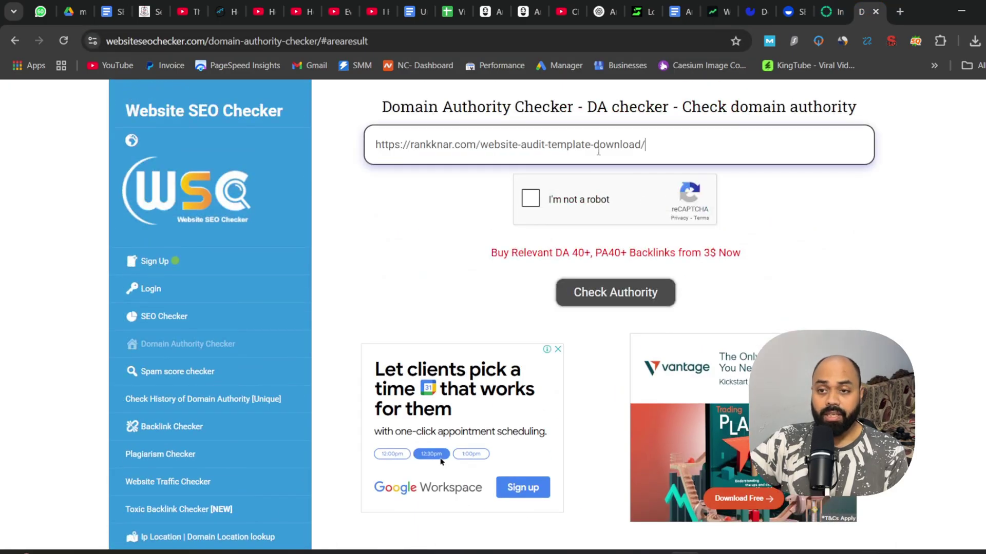
{"action": "left_click", "coordinate": [531, 198]}
{"action": "left_click", "coordinate": [625, 302]}
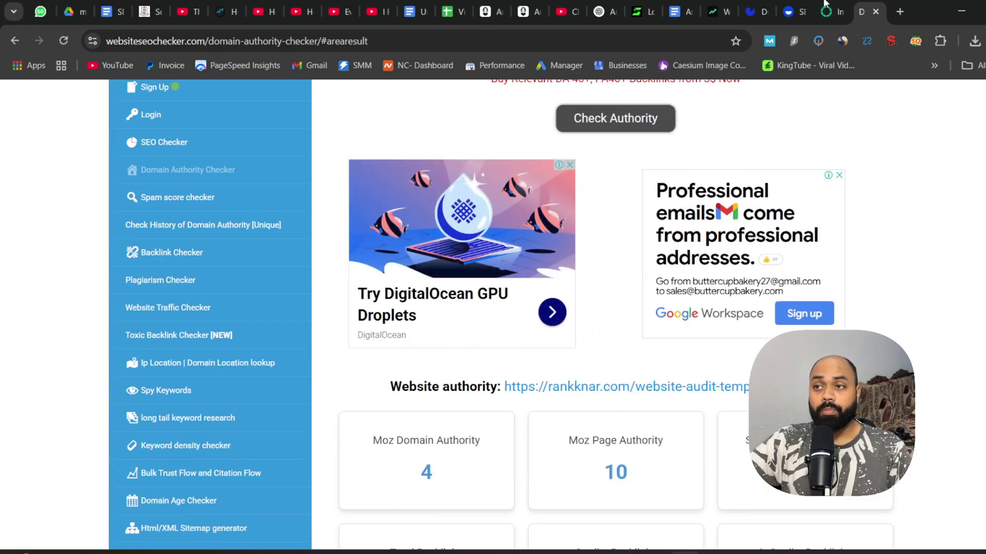
Step: Look over the whole rankknar.com website audit template download page
{"action": "left_click", "coordinate": [712, 4]}
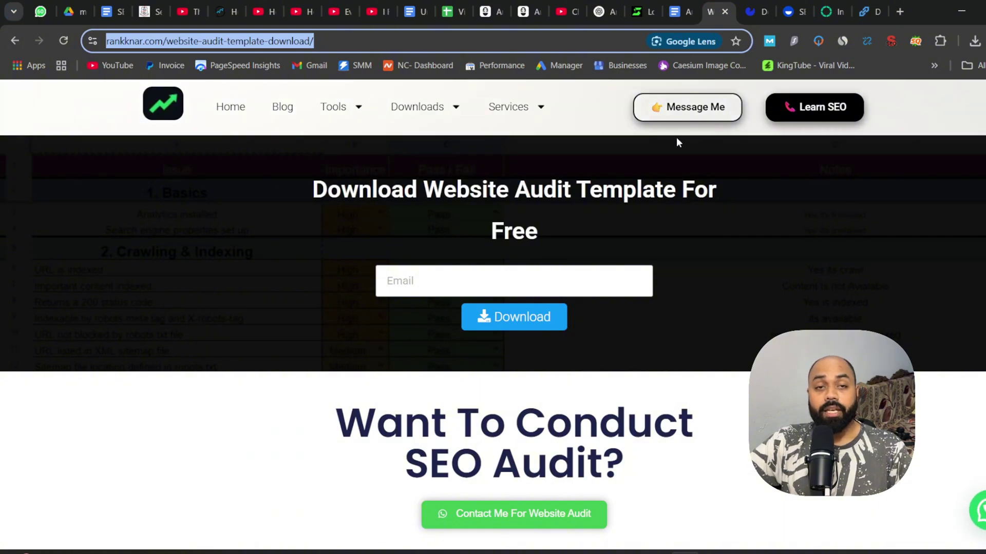
{"action": "scroll", "coordinate": [613, 339], "scroll_direction": "down", "scroll_amount": 20}
{"action": "scroll", "coordinate": [633, 326], "scroll_direction": "up", "scroll_amount": 20}
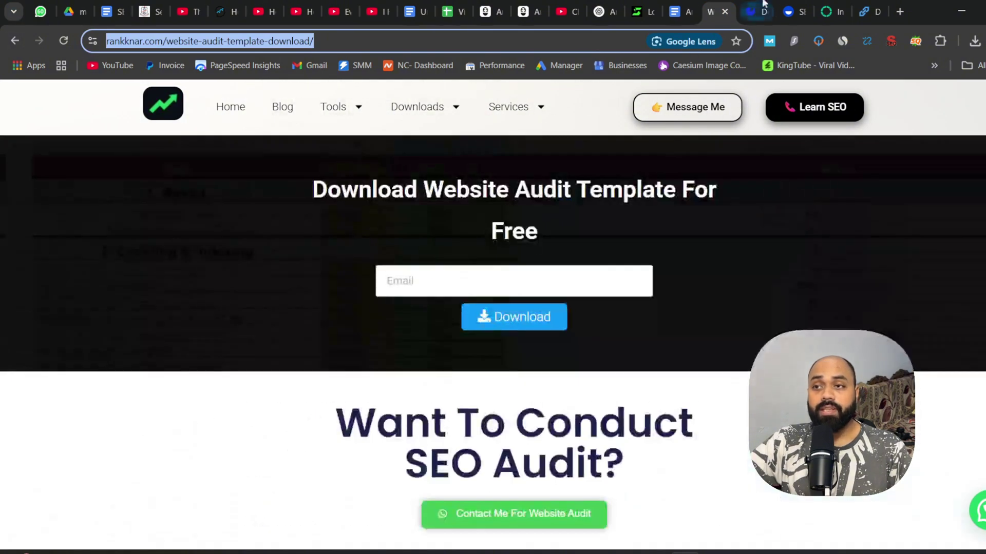
Step: Close the rankknar, vonclaro, SEOmator, Backlinko and authority checker tabs and open a new blank tab
{"action": "left_click", "coordinate": [725, 12]}
{"action": "left_click", "coordinate": [725, 11]}
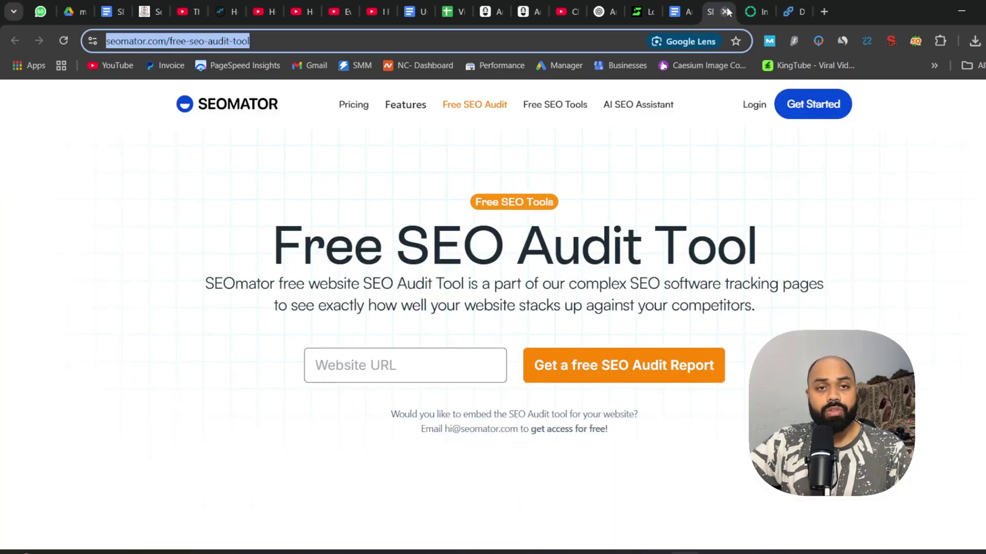
{"action": "left_click", "coordinate": [726, 12]}
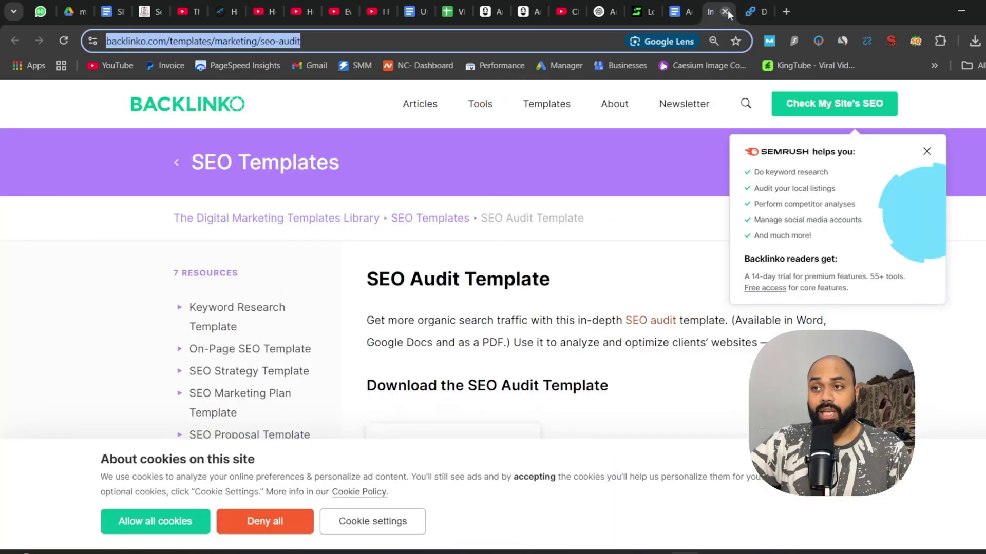
{"action": "left_click", "coordinate": [725, 11]}
{"action": "left_click", "coordinate": [726, 11]}
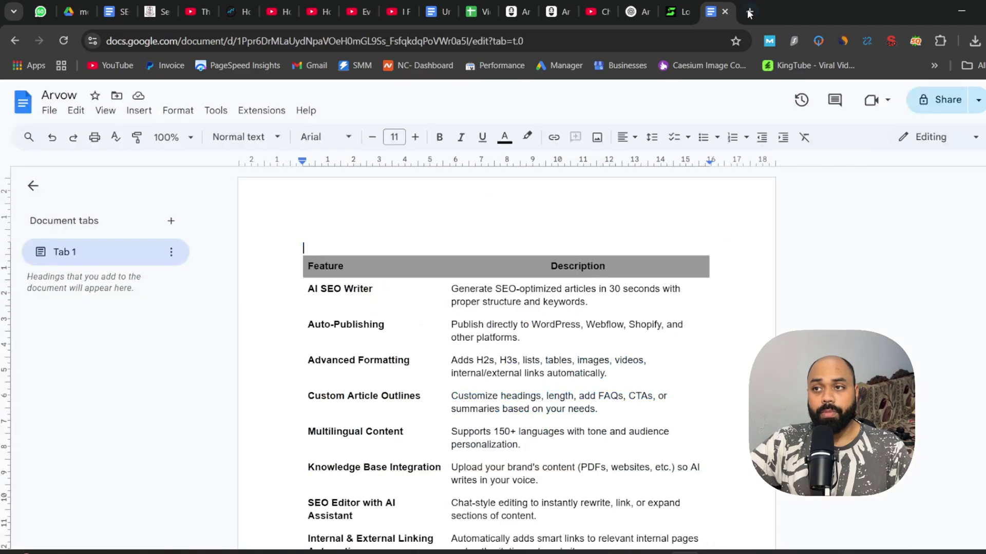
{"action": "left_click", "coordinate": [749, 12]}
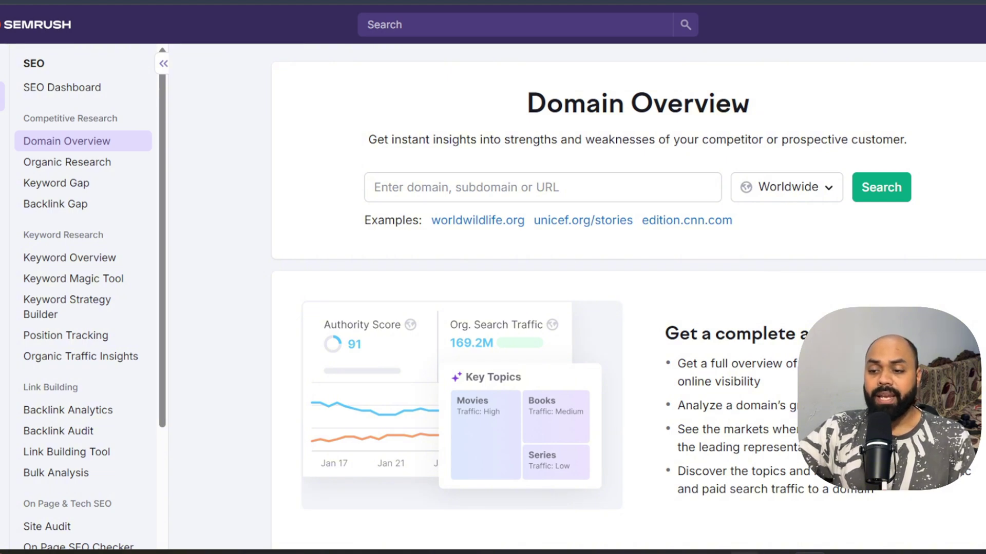
Step: Switch from Semrush to the blank Google tab and open the rankknar.com website
{"action": "left_click", "coordinate": [711, 553]}
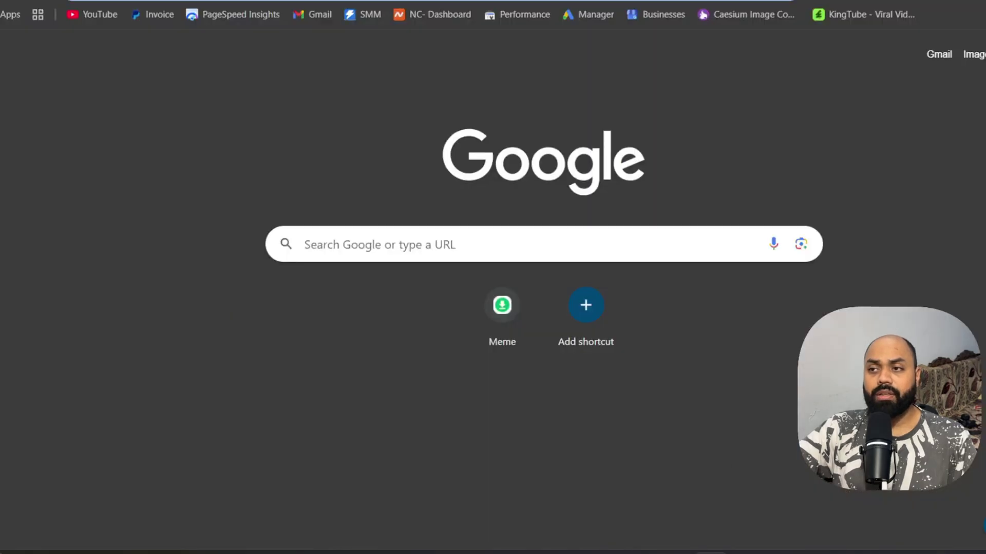
{"action": "left_click", "coordinate": [733, 5]}
{"action": "type", "text": "rank"}
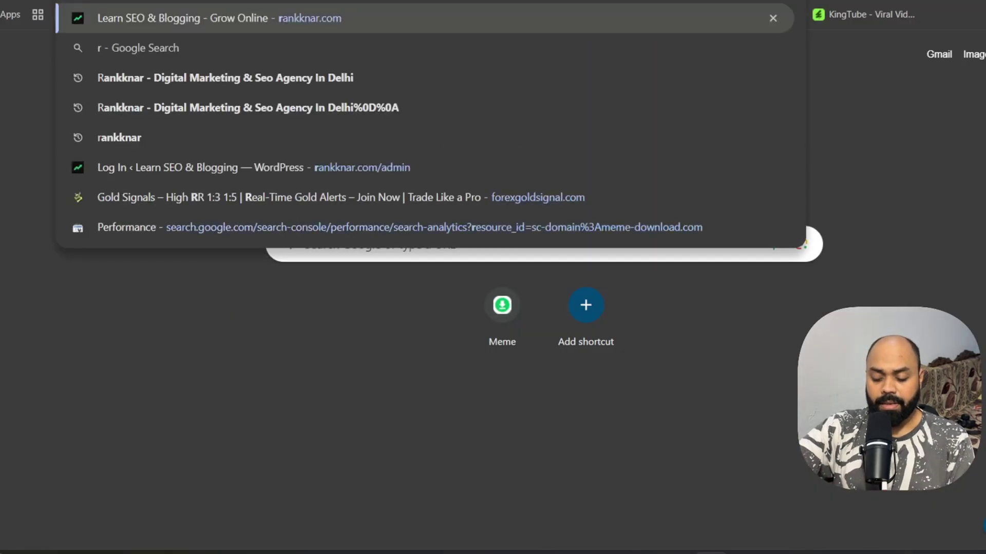
{"action": "key", "text": "Return"}
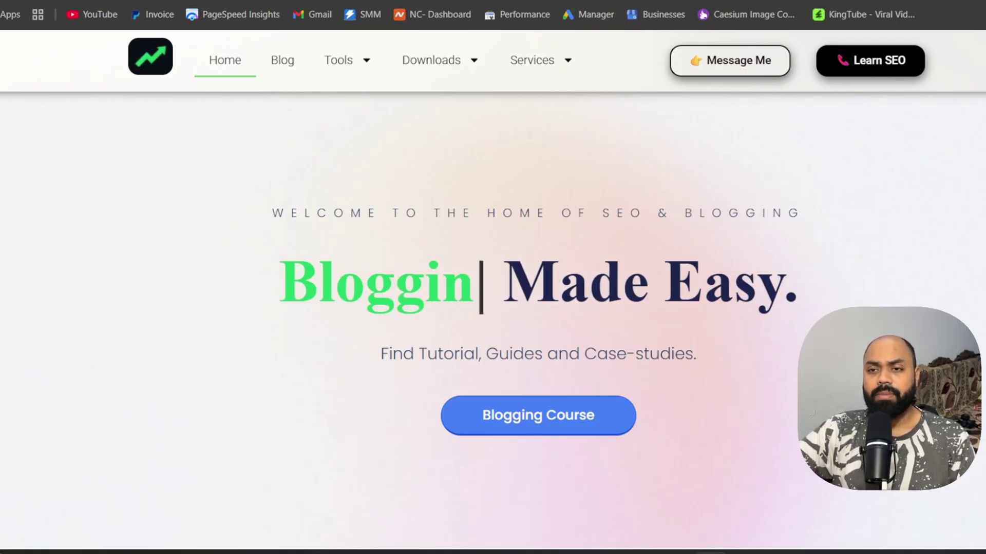
Step: Look over the rankknar.com home page, including its latest articles and the tools, downloads and services it offers
{"action": "mouse_move", "coordinate": [447, 60]}
{"action": "scroll", "coordinate": [324, 72], "scroll_direction": "down", "scroll_amount": 10}
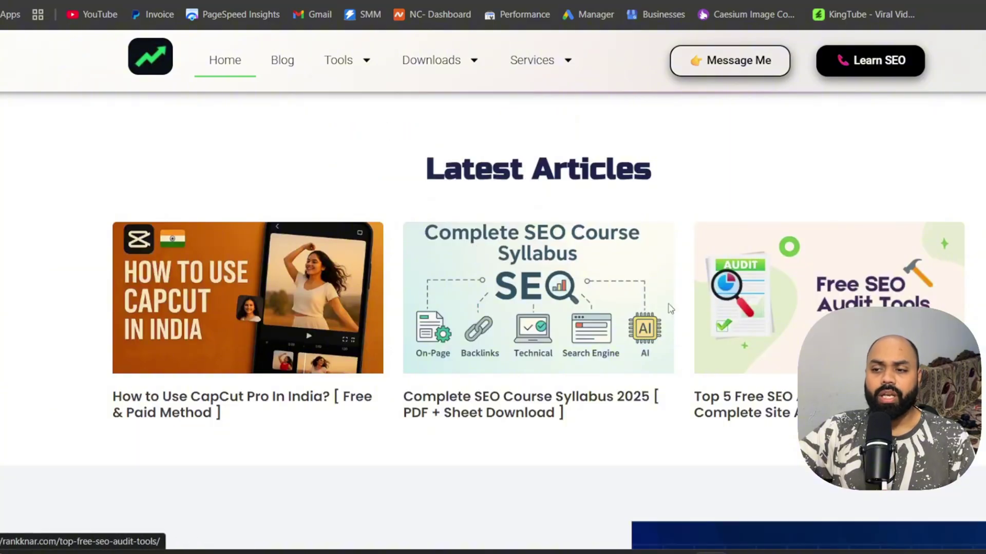
{"action": "scroll", "coordinate": [566, 322], "scroll_direction": "up", "scroll_amount": 10}
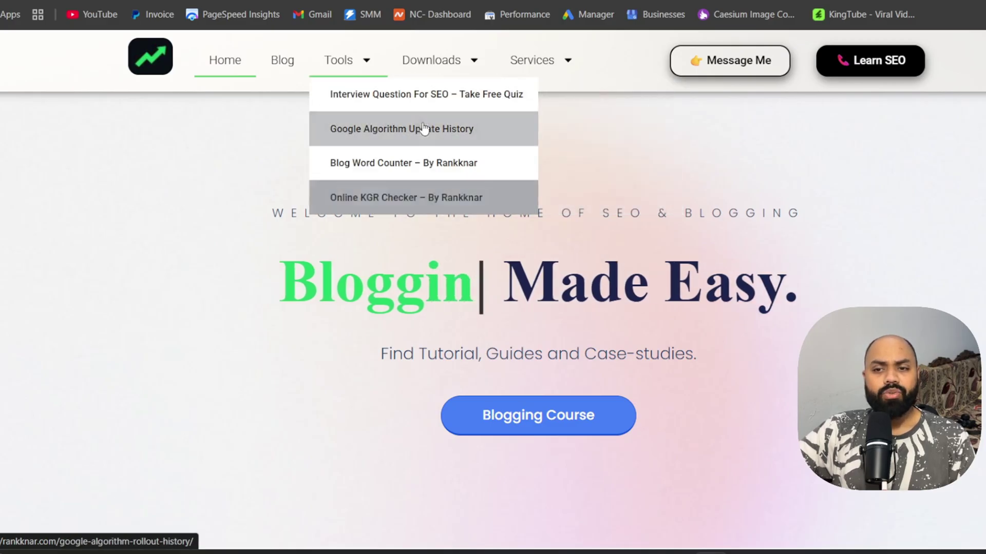
{"action": "mouse_move", "coordinate": [420, 77]}
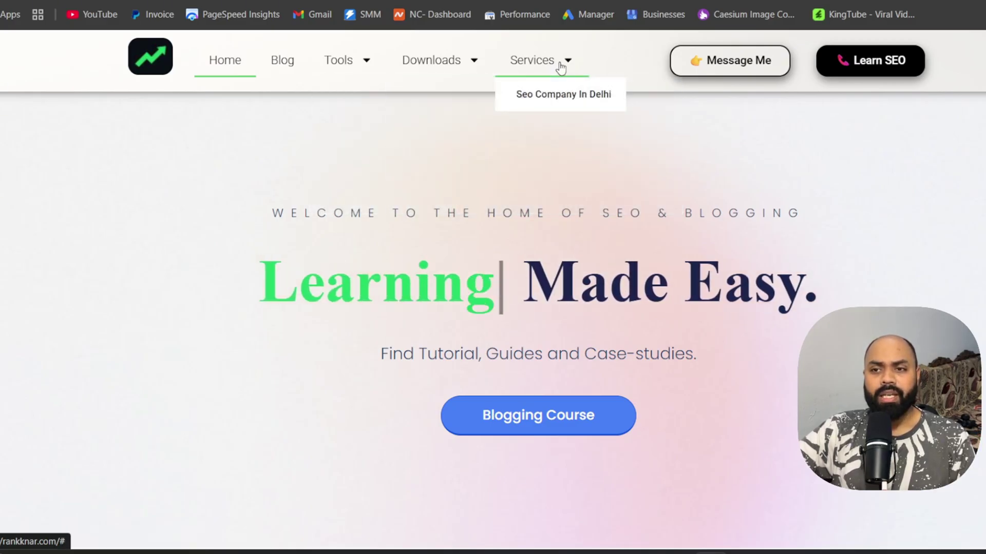
{"action": "mouse_move", "coordinate": [395, 66]}
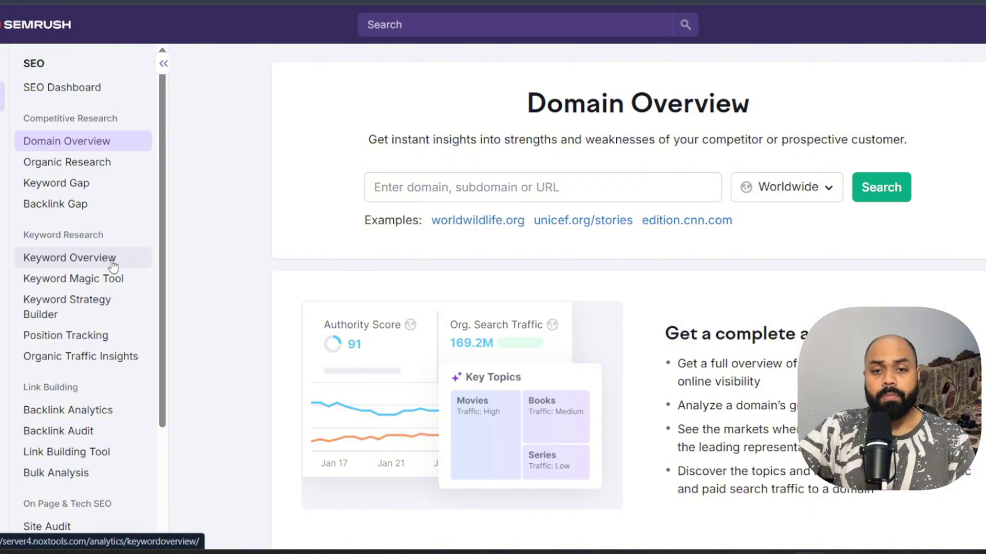
Step: Open the Keyword Overview tool
{"action": "left_click", "coordinate": [89, 266]}
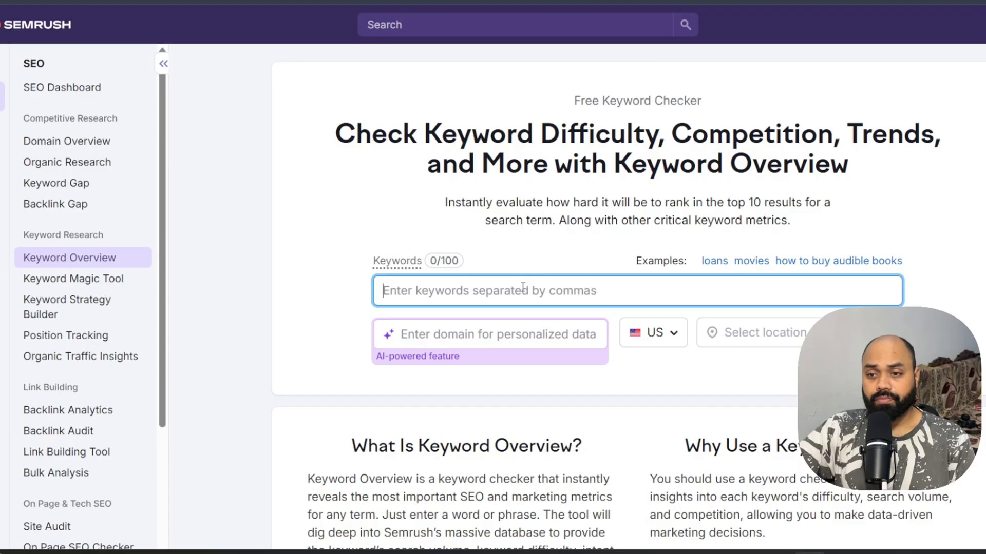
{"action": "type", "text": "where"}
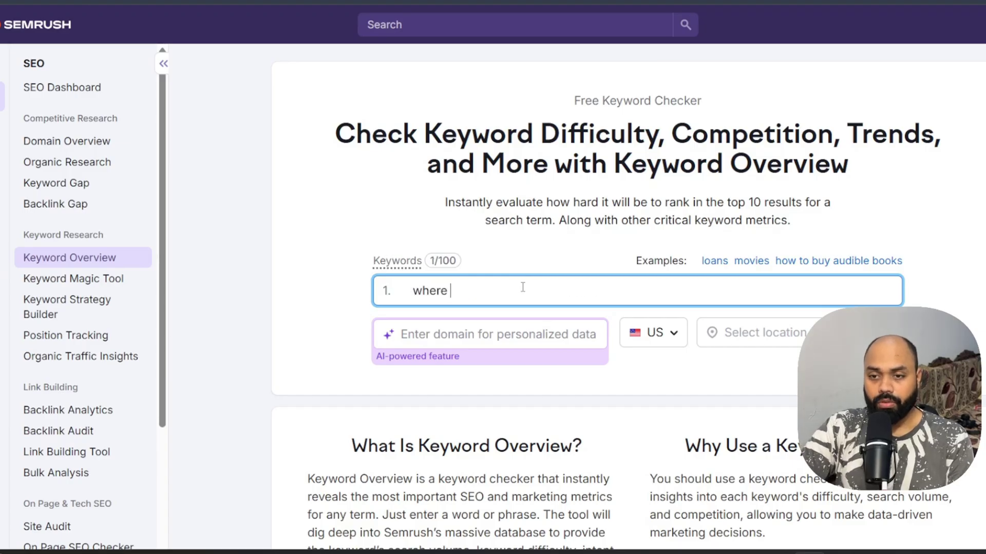
{"action": "type", "text": " to learn"}
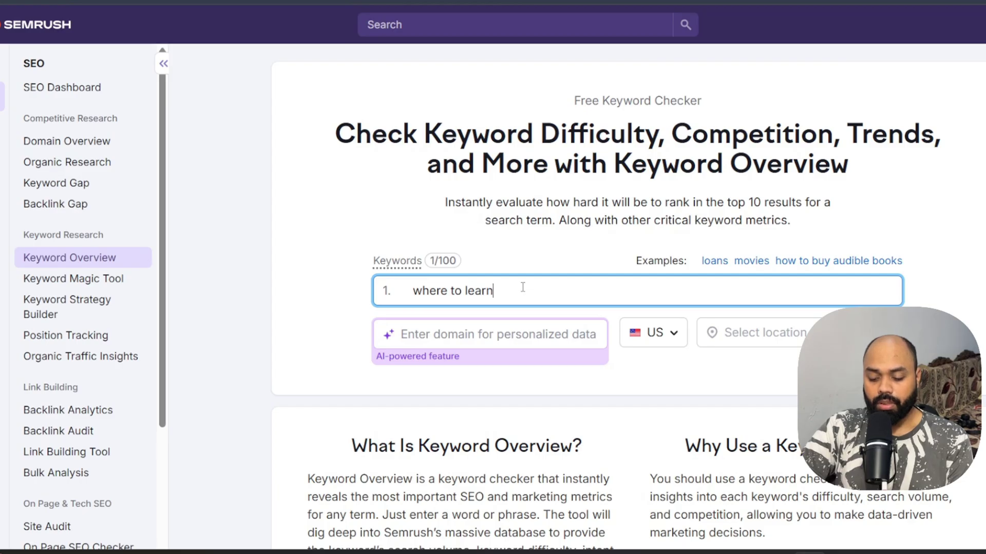
{"action": "type", "text": " digital m"}
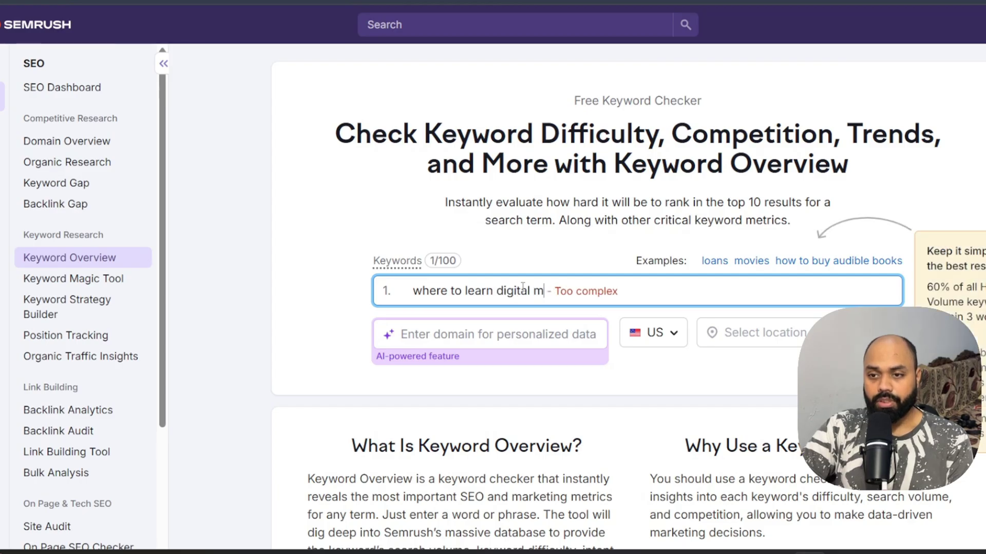
{"action": "type", "text": "arke"}
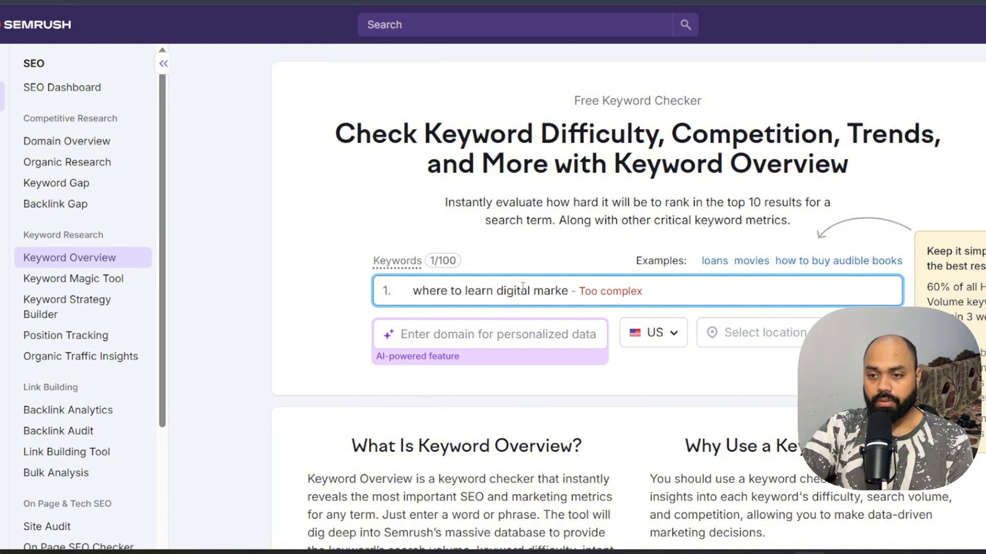
{"action": "key", "text": "Tab"}
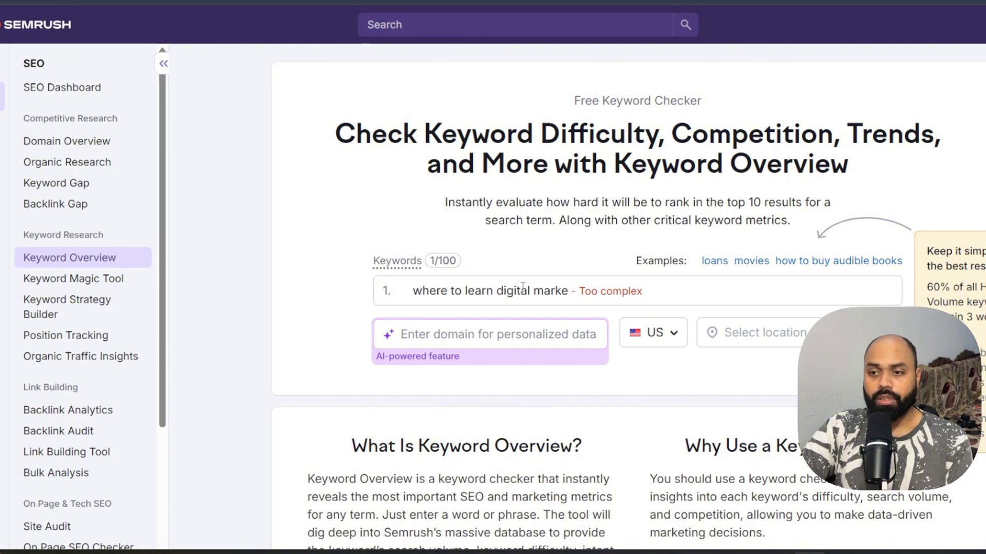
Step: Replace the entered keyword with "how to learn seo" and run the keyword analysis
{"action": "triple_click", "coordinate": [523, 287]}
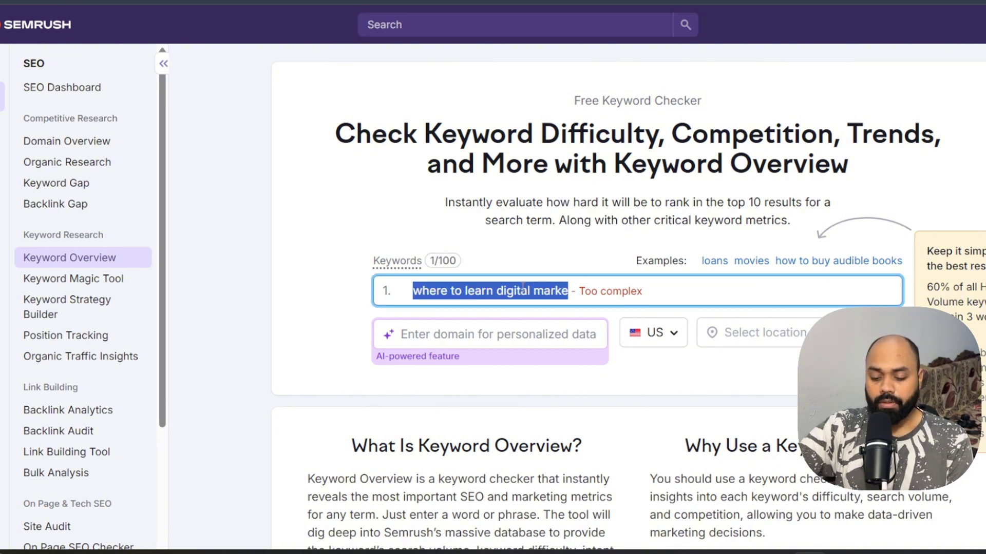
{"action": "type", "text": "how to learn seo"}
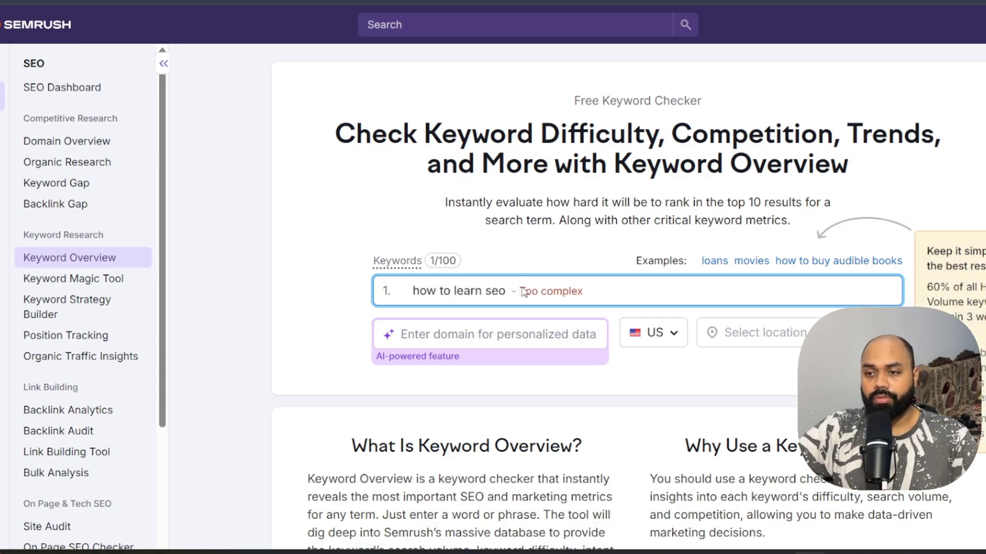
{"action": "left_click", "coordinate": [860, 334]}
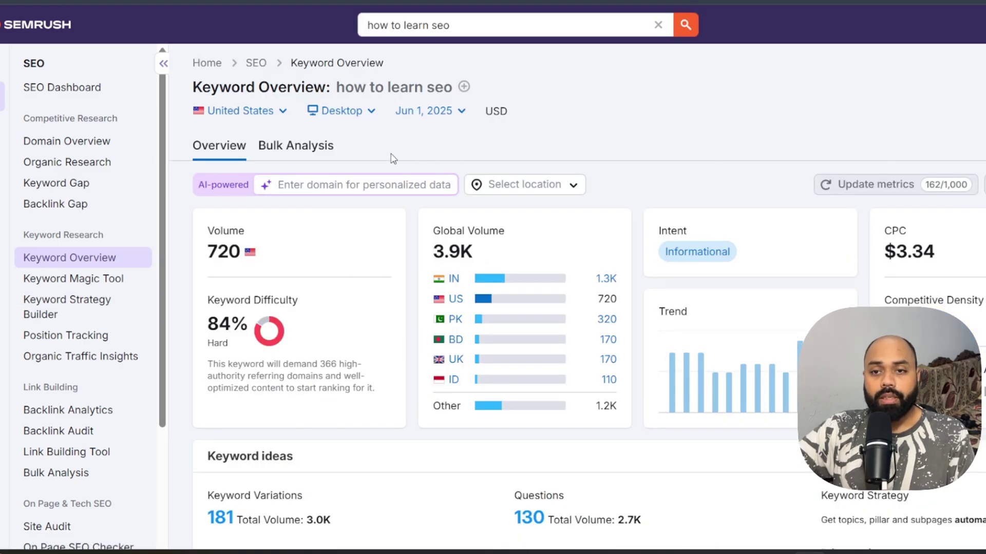
Step: Switch the keyword report's country to India and review the keyword difficulty, global volume and keyword ideas
{"action": "left_click", "coordinate": [242, 111]}
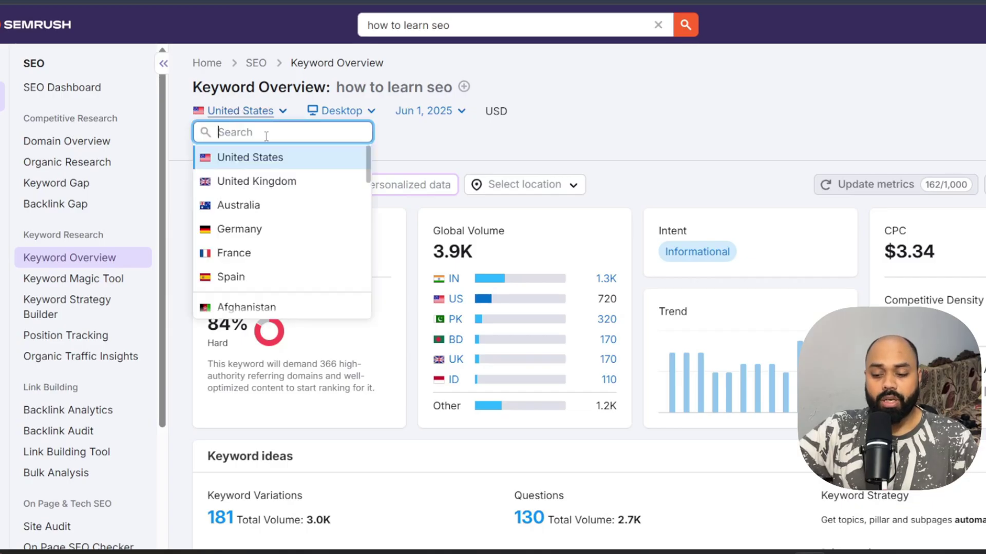
{"action": "type", "text": "ind"}
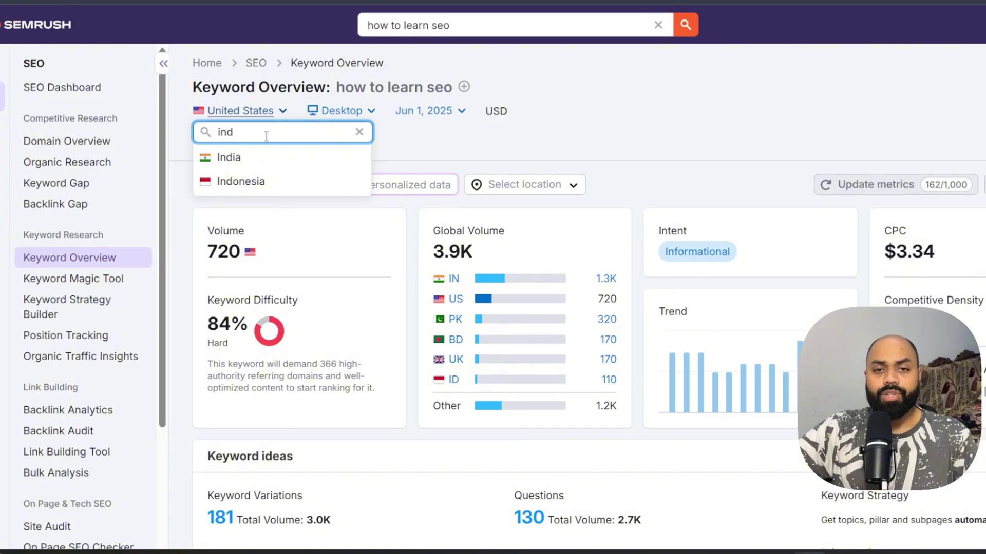
{"action": "left_click", "coordinate": [229, 157]}
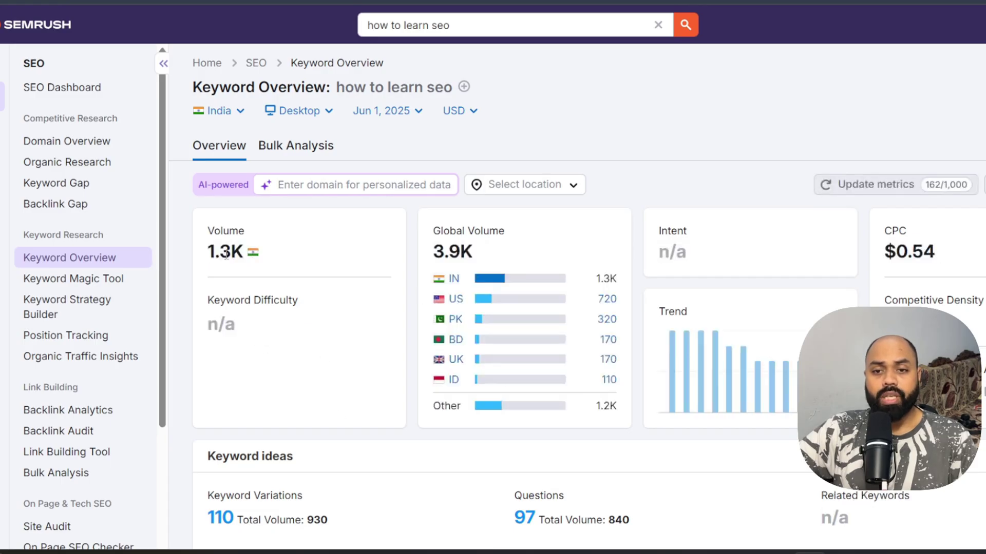
{"action": "double_click", "coordinate": [248, 326]}
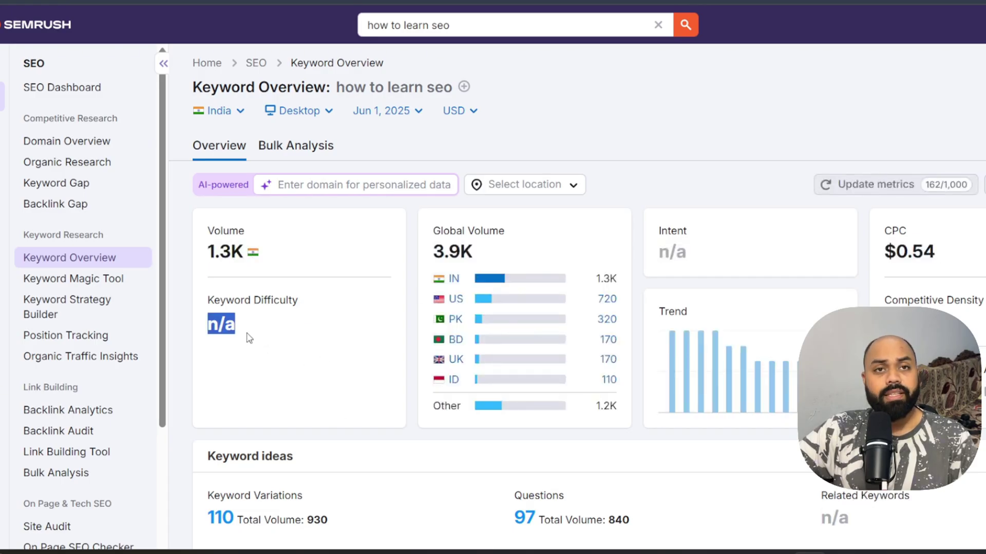
{"action": "double_click", "coordinate": [469, 252]}
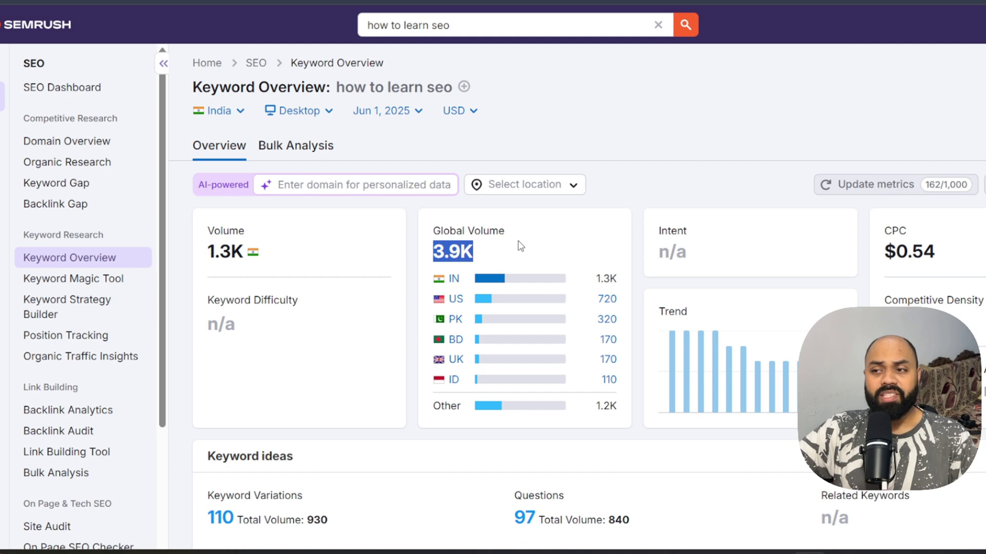
{"action": "scroll", "coordinate": [928, 255], "scroll_direction": "down", "scroll_amount": 5}
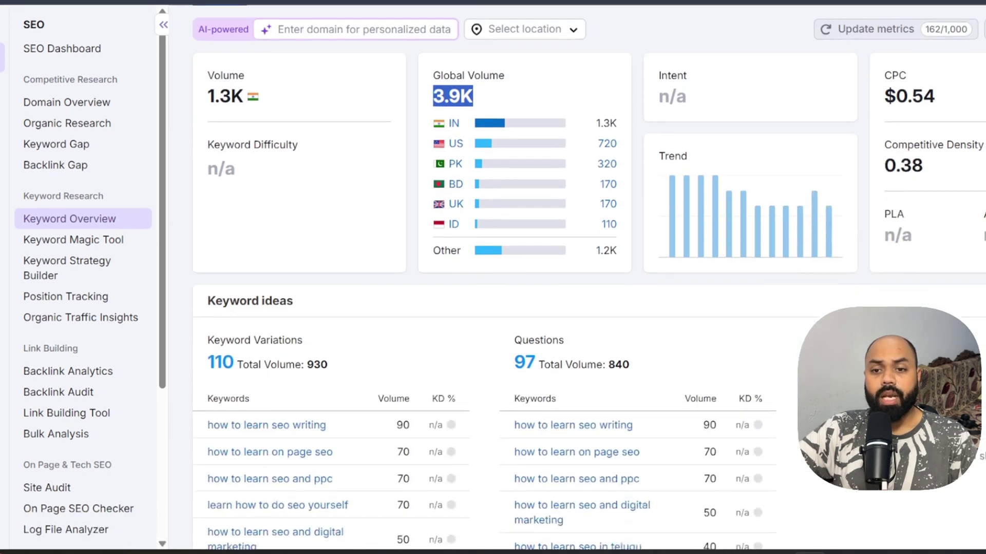
Step: Open the Keyword Magic Tool for "how to learn seo" and look through its list of keywords
{"action": "left_click", "coordinate": [73, 239]}
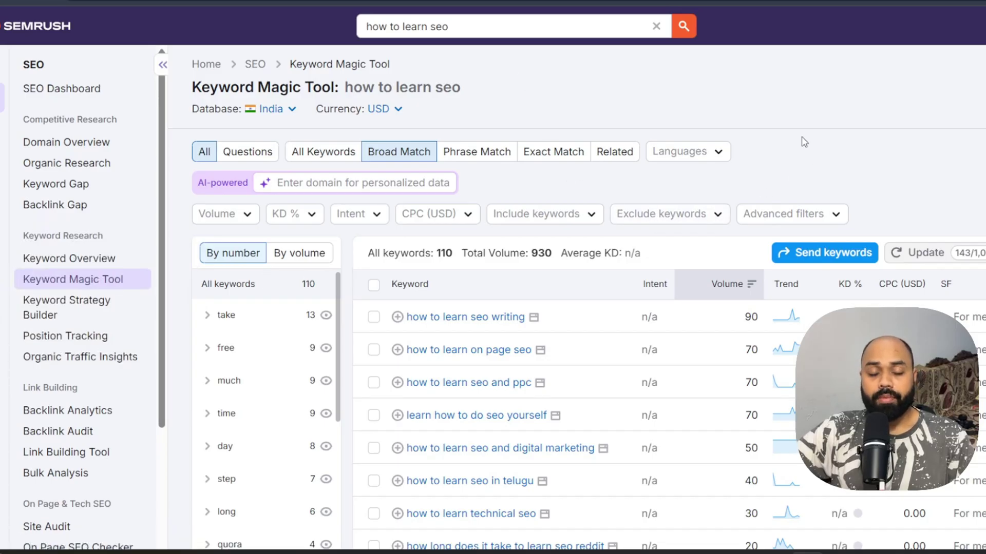
{"action": "scroll", "coordinate": [745, 263], "scroll_direction": "down", "scroll_amount": 6}
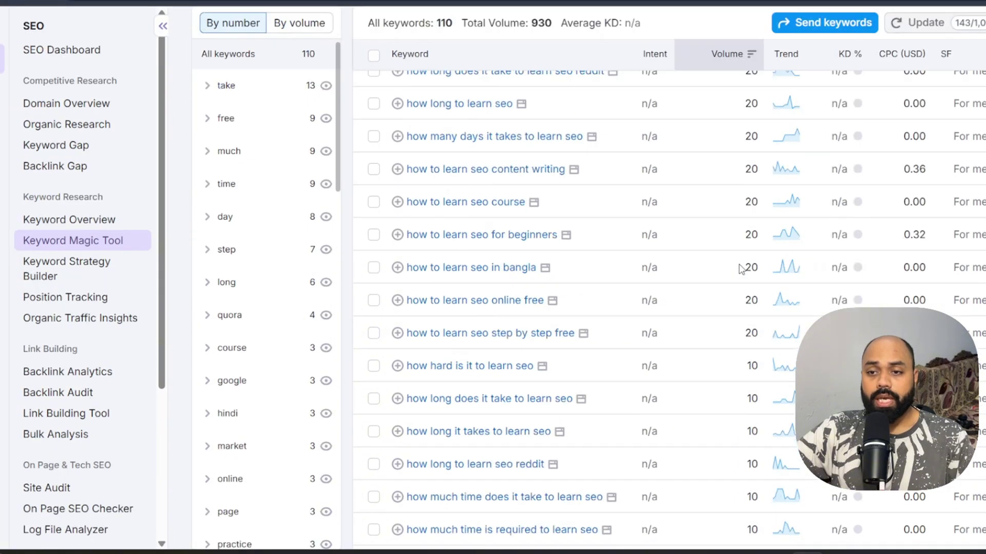
{"action": "scroll", "coordinate": [739, 266], "scroll_direction": "up", "scroll_amount": 6}
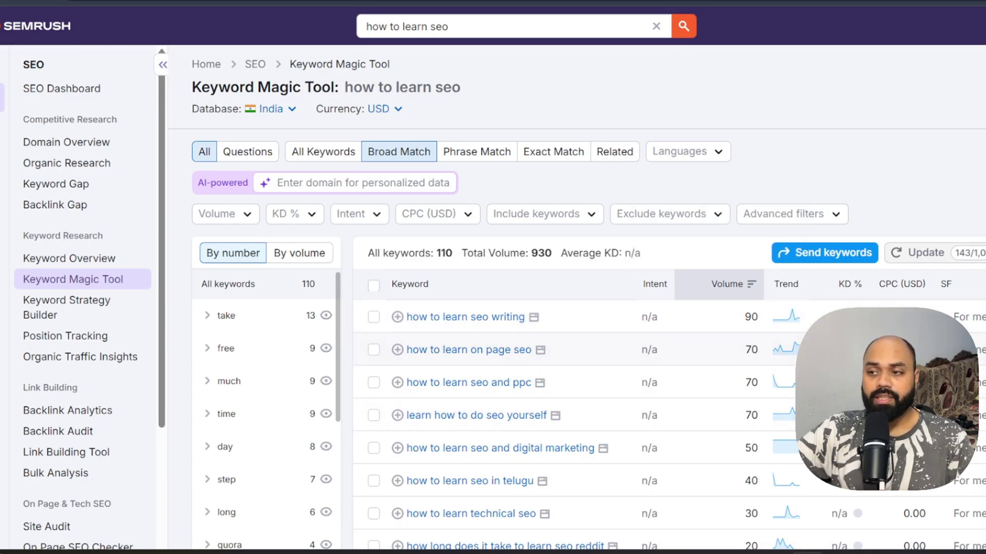
Step: Update the metrics of all keywords on this page and look through their intent and difficulty values
{"action": "left_click", "coordinate": [919, 252]}
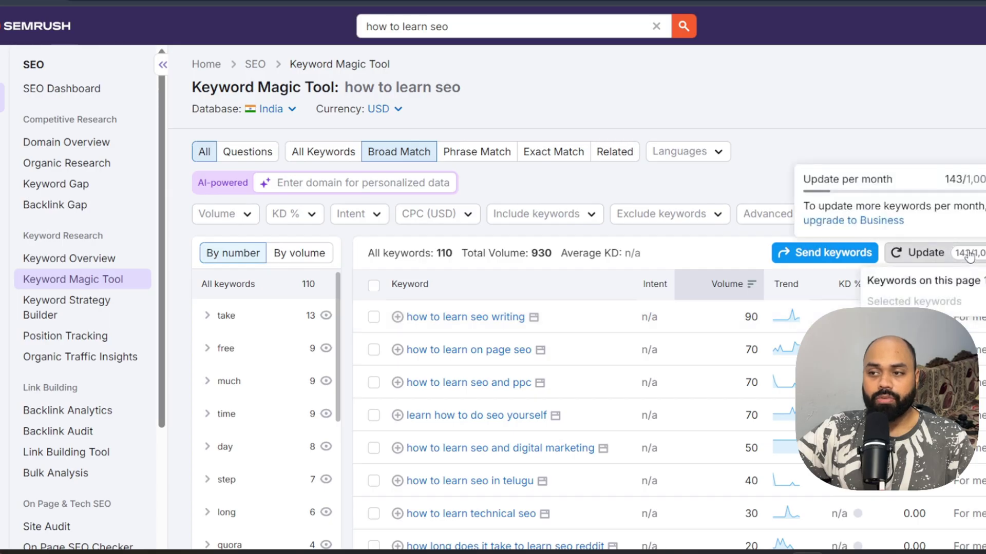
{"action": "left_click", "coordinate": [921, 282]}
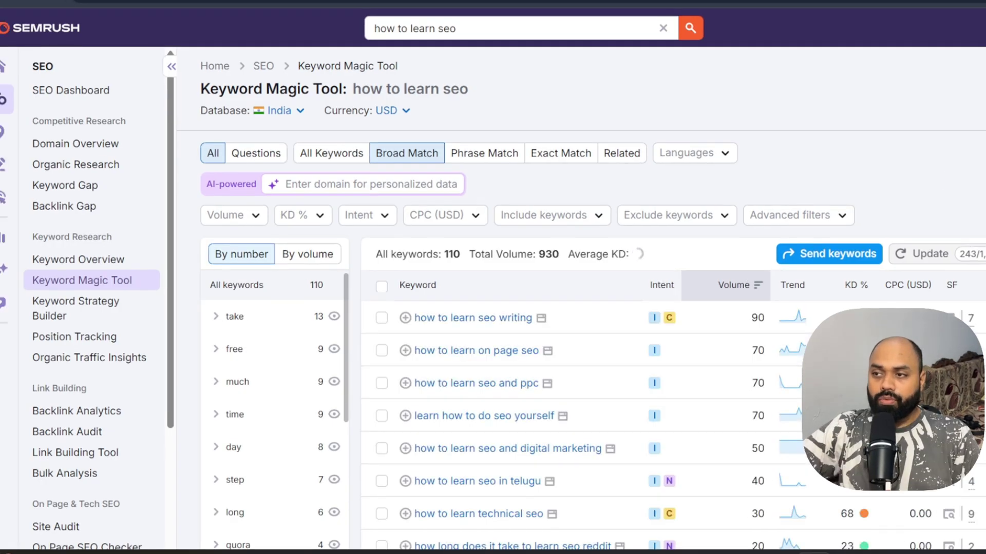
{"action": "scroll", "coordinate": [980, 188], "scroll_direction": "down", "scroll_amount": 2}
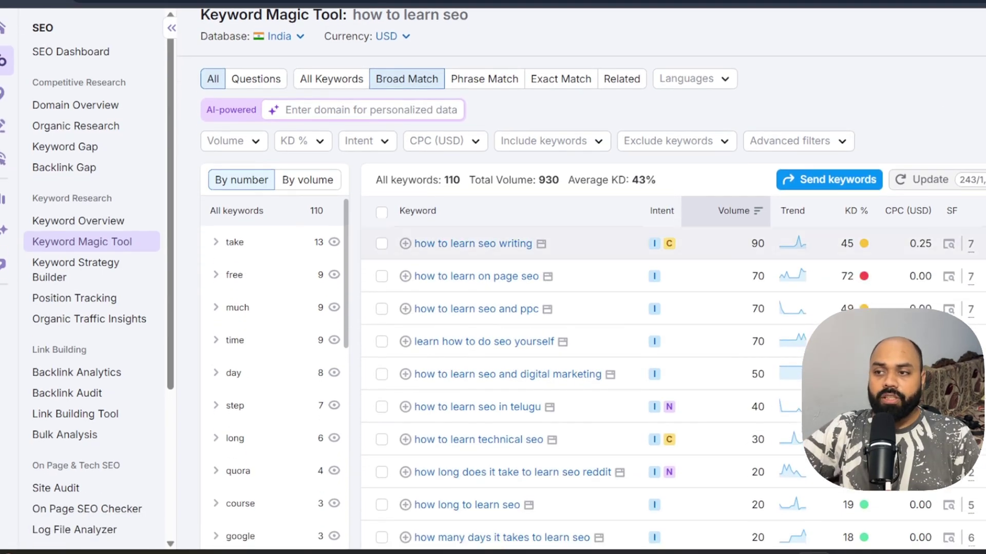
{"action": "mouse_move", "coordinate": [981, 187]}
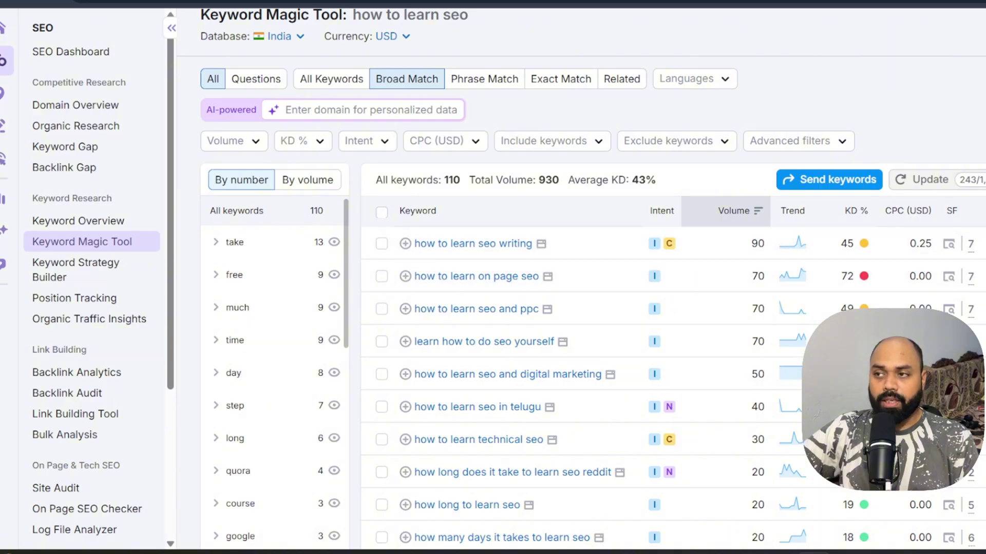
{"action": "scroll", "coordinate": [757, 232], "scroll_direction": "down", "scroll_amount": 5}
{"action": "scroll", "coordinate": [514, 257], "scroll_direction": "down", "scroll_amount": 4}
{"action": "scroll", "coordinate": [513, 257], "scroll_direction": "up", "scroll_amount": 10}
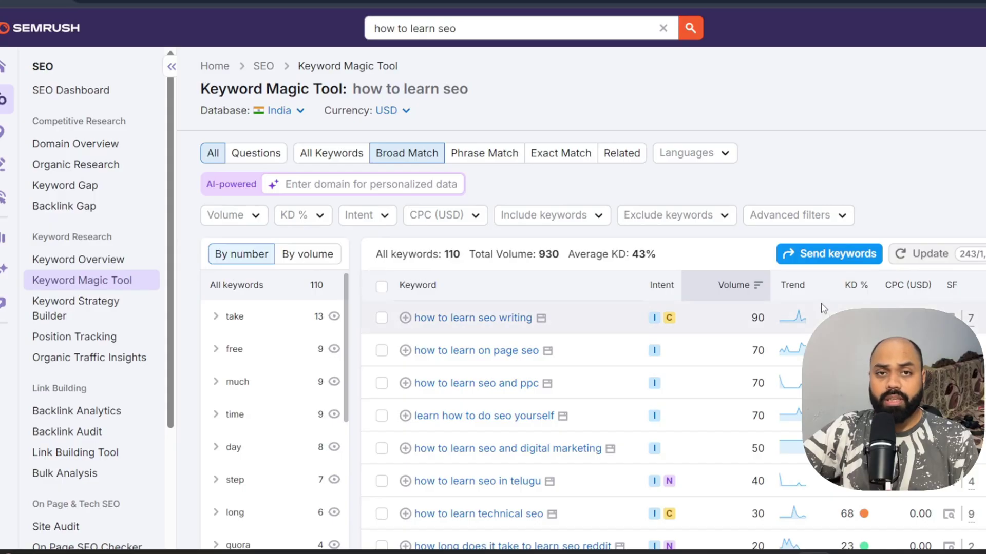
Step: Return to Keyword Overview, analyse the keyword "seo" and check its keyword difficulty
{"action": "left_click", "coordinate": [63, 259]}
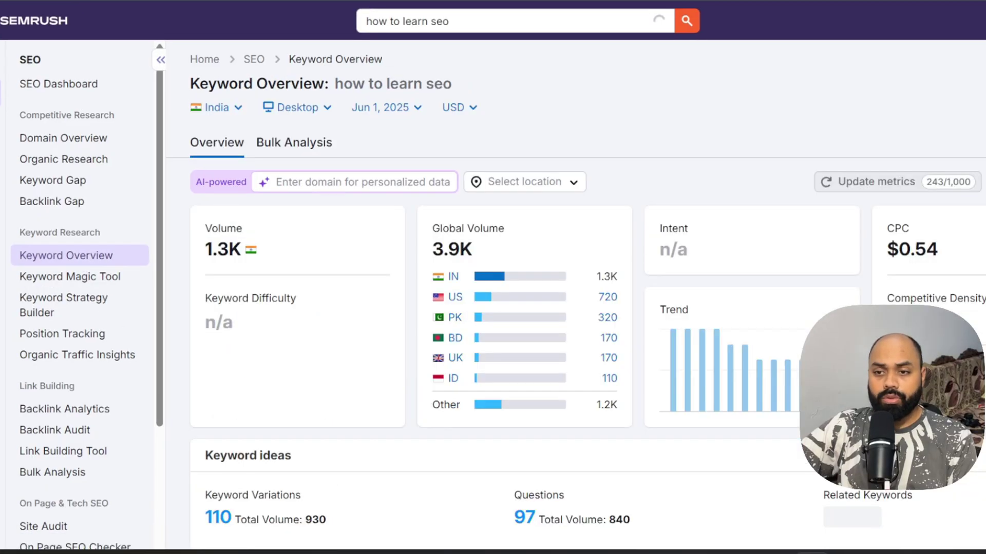
{"action": "left_click", "coordinate": [491, 19]}
{"action": "type", "text": "seo"}
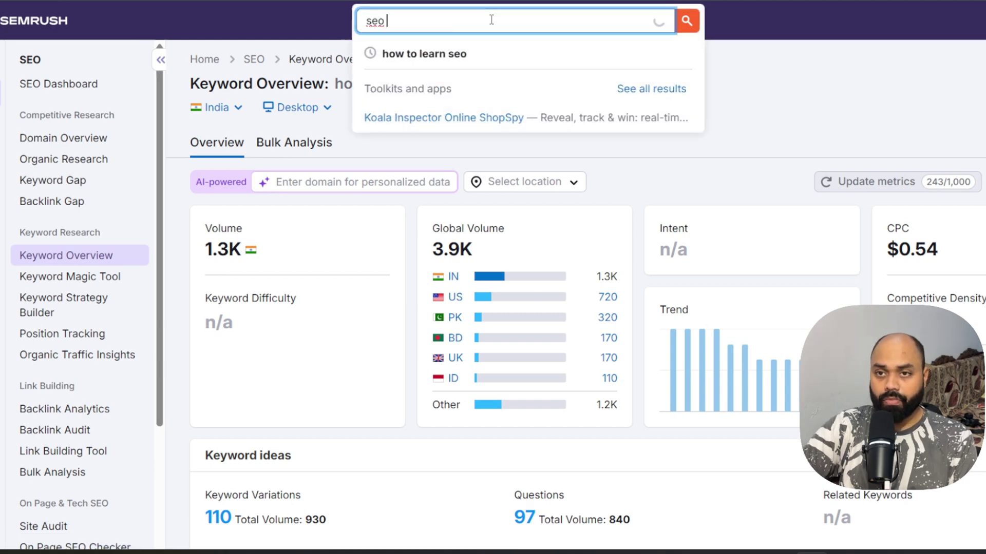
{"action": "left_click", "coordinate": [687, 23]}
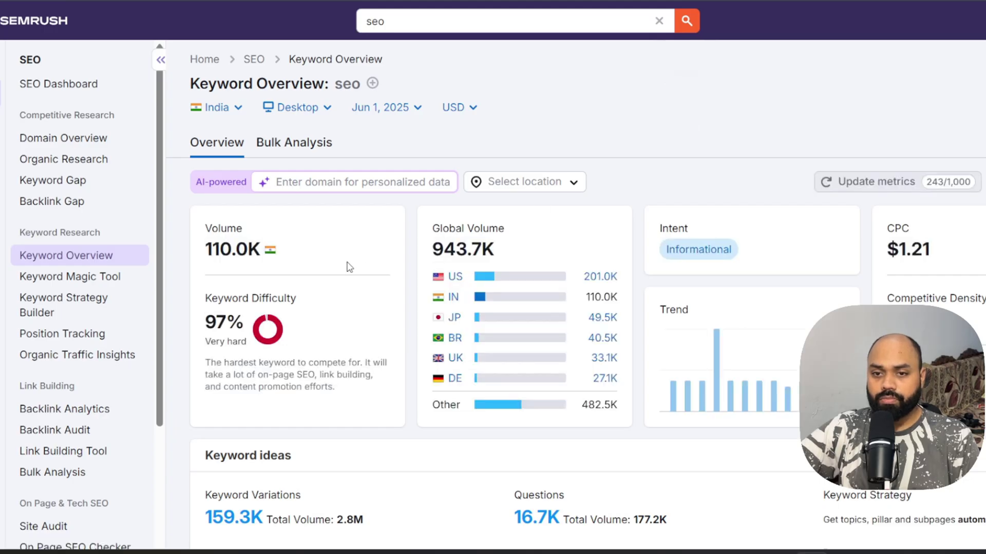
{"action": "double_click", "coordinate": [220, 327]}
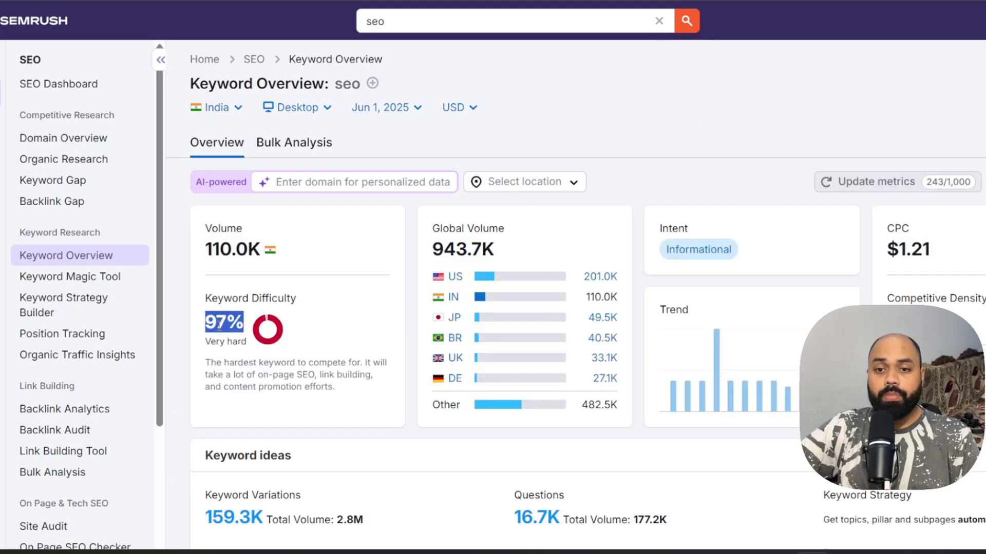
{"action": "left_click", "coordinate": [226, 340]}
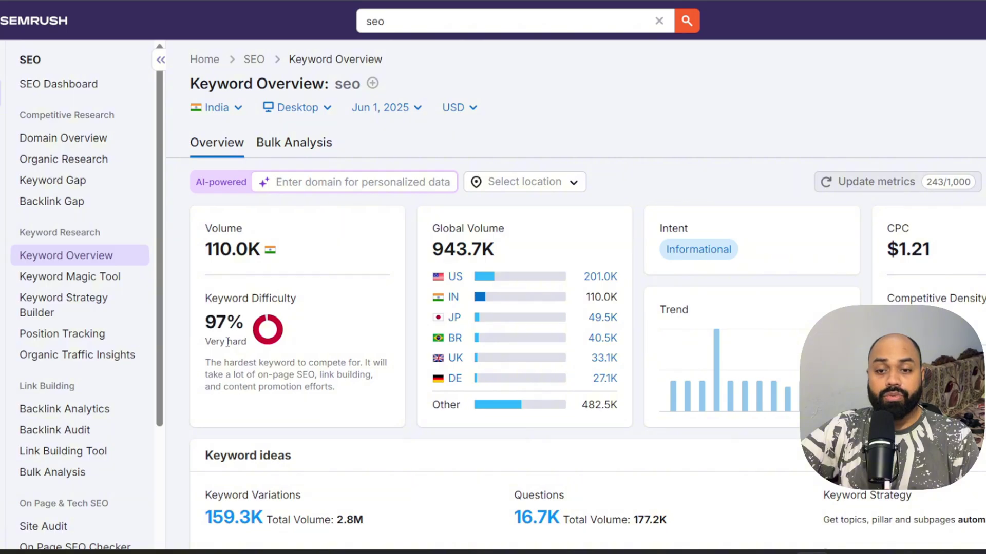
Step: Open the Keyword Magic Tool for "seo" and filter the keywords to Very easy difficulty
{"action": "left_click", "coordinate": [79, 278]}
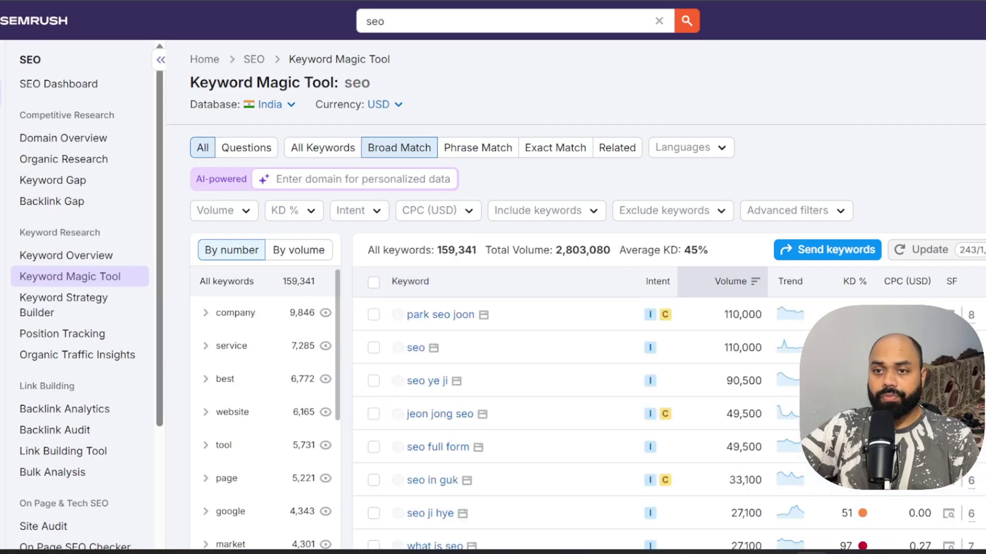
{"action": "scroll", "coordinate": [403, 154], "scroll_direction": "down", "scroll_amount": 2}
{"action": "scroll", "coordinate": [403, 129], "scroll_direction": "up", "scroll_amount": 1}
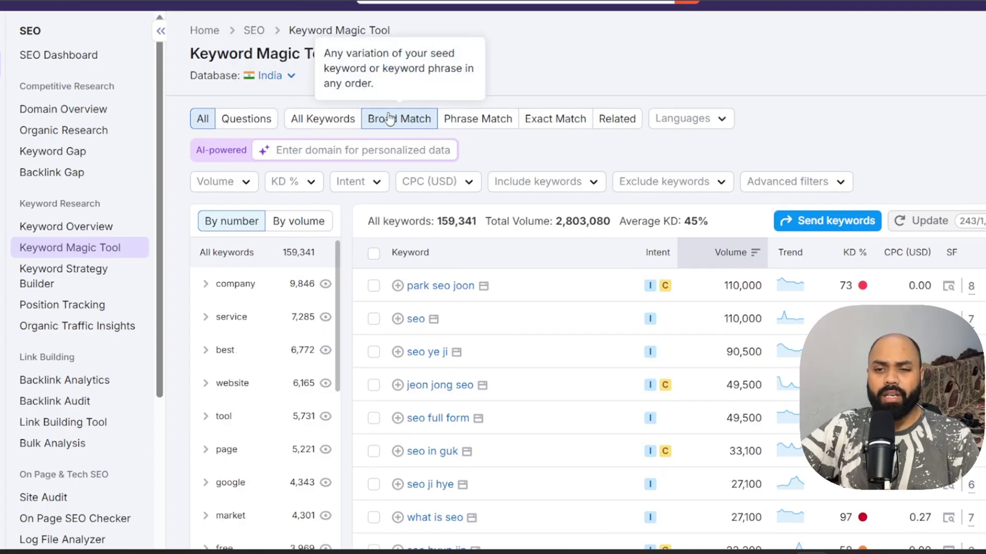
{"action": "left_click", "coordinate": [307, 184]}
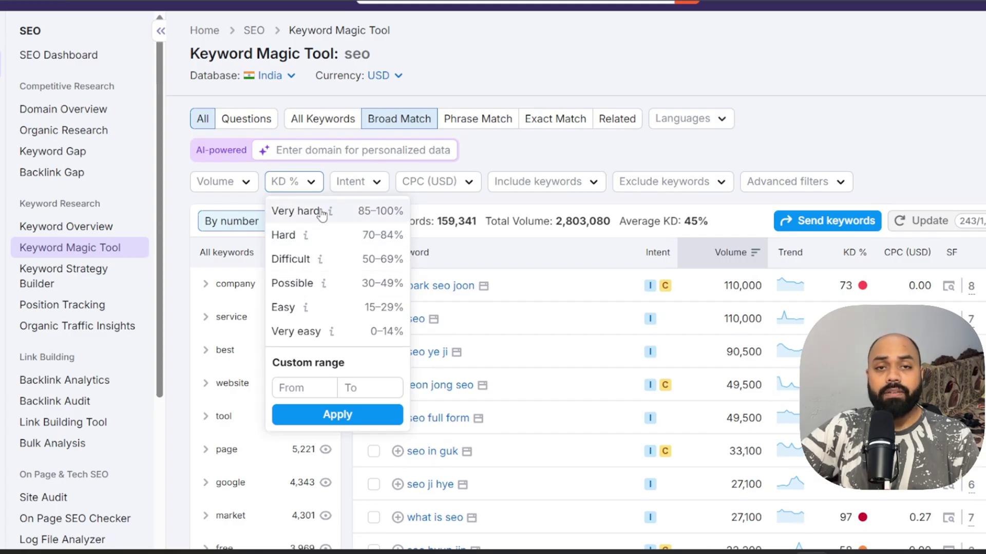
{"action": "left_click", "coordinate": [341, 332]}
{"action": "scroll", "coordinate": [426, 186], "scroll_direction": "up", "scroll_amount": 1}
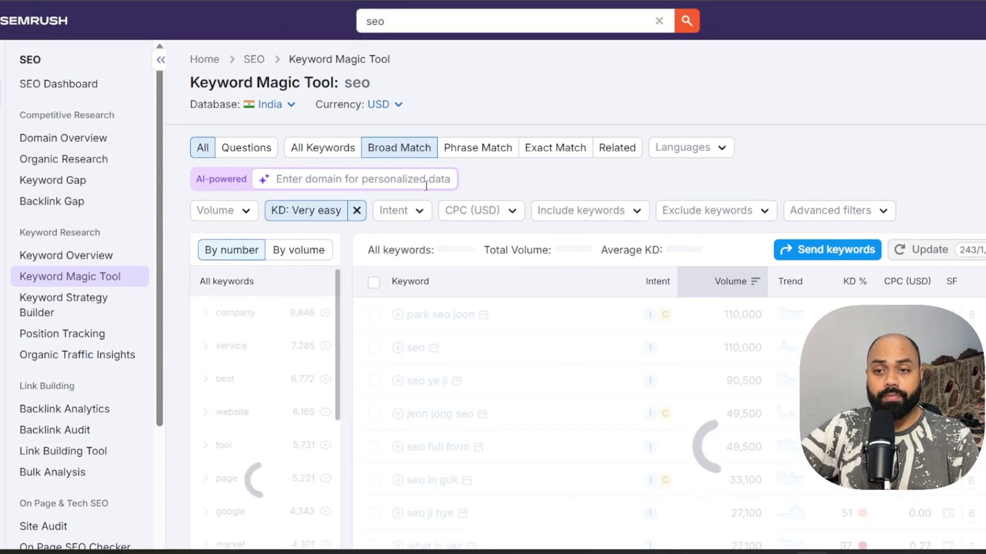
Step: Review the available search intent filter options and close them without applying any
{"action": "left_click", "coordinate": [421, 213]}
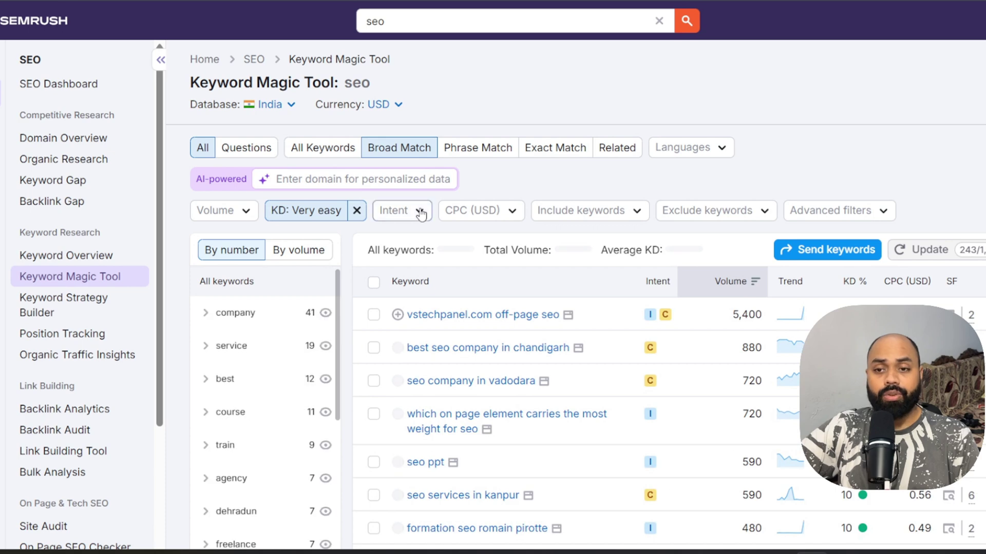
{"action": "mouse_move", "coordinate": [475, 246]}
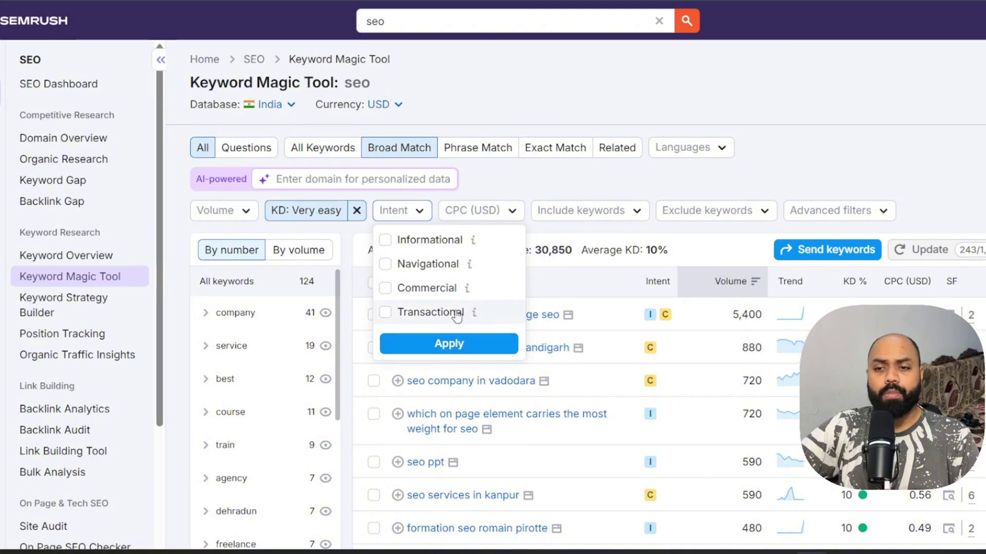
{"action": "left_click", "coordinate": [873, 169]}
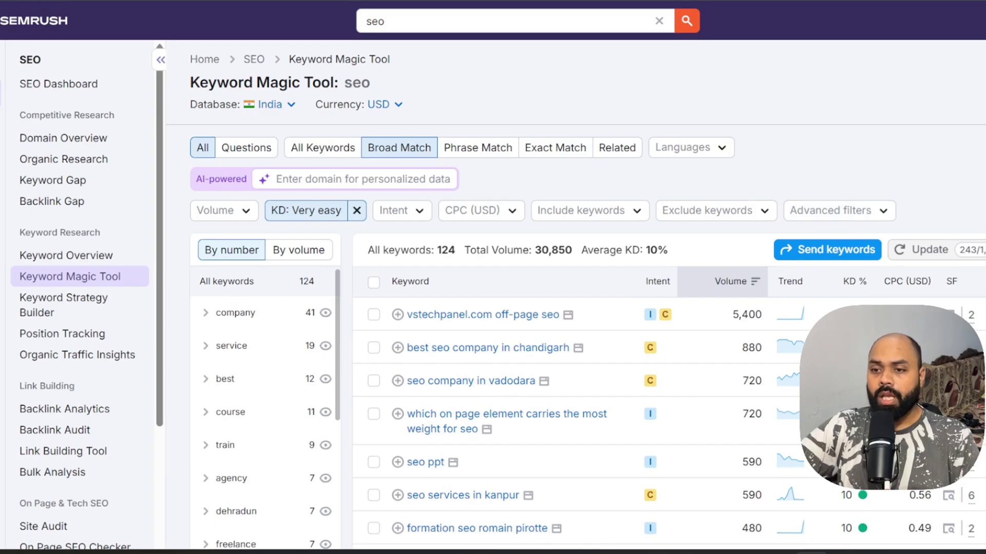
Step: Look through the Very easy keywords for "seo" and compare their intent, volume and difficulty values
{"action": "scroll", "coordinate": [856, 165], "scroll_direction": "down", "scroll_amount": 3}
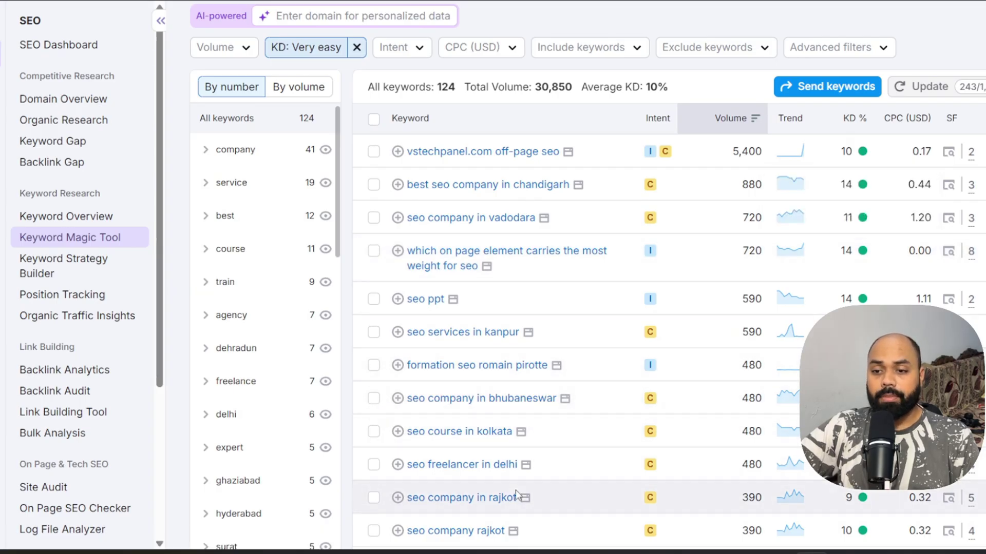
{"action": "scroll", "coordinate": [516, 487], "scroll_direction": "down", "scroll_amount": 15}
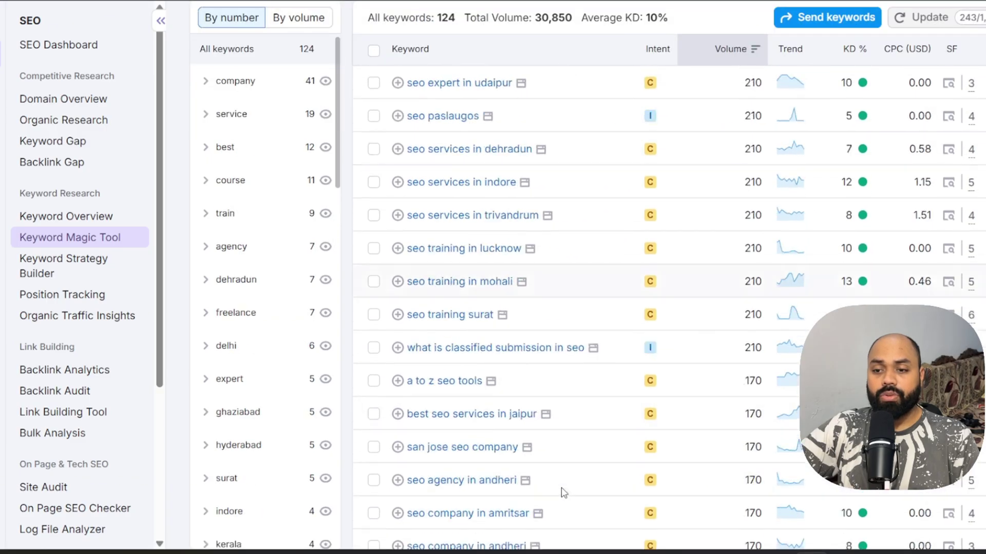
{"action": "scroll", "coordinate": [514, 441], "scroll_direction": "down", "scroll_amount": 10}
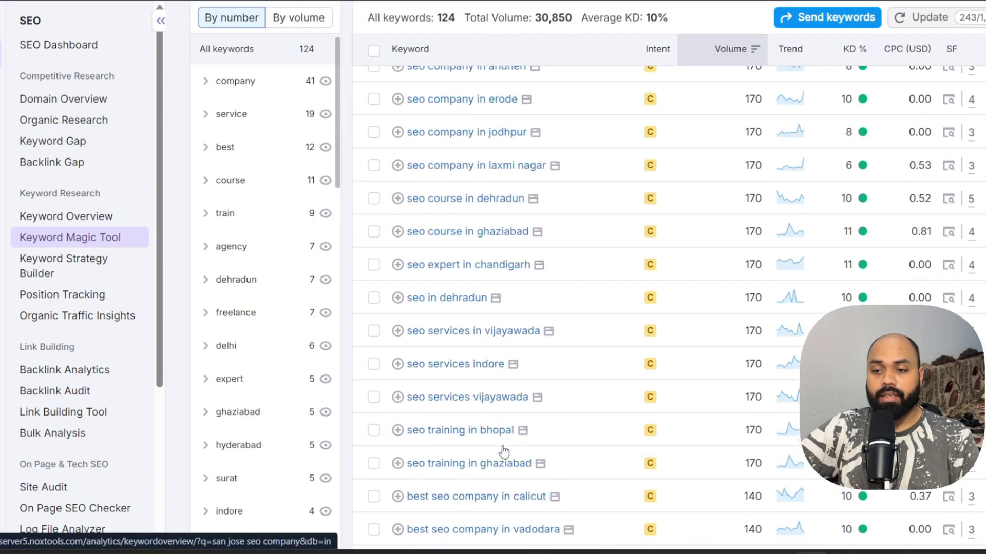
{"action": "scroll", "coordinate": [533, 375], "scroll_direction": "down", "scroll_amount": 5}
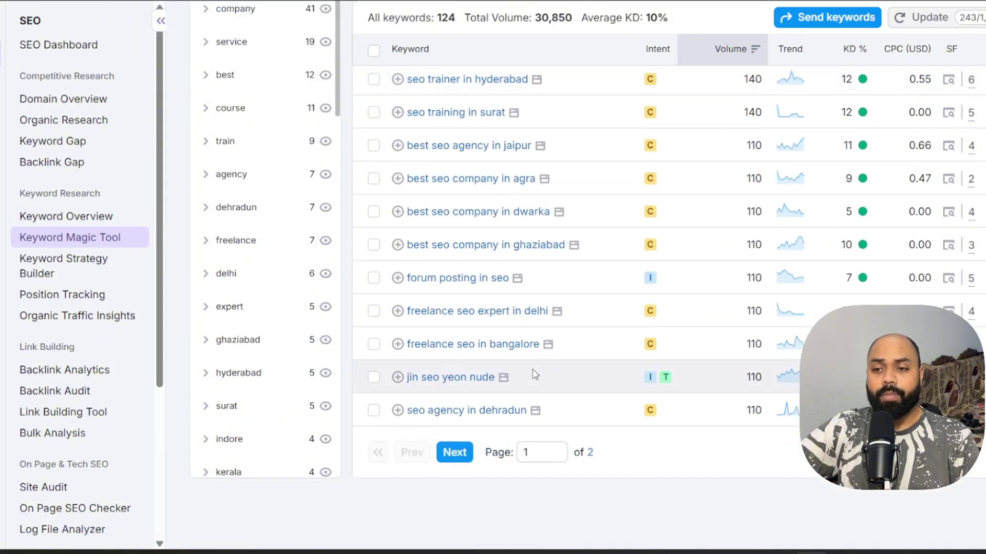
{"action": "scroll", "coordinate": [411, 405], "scroll_direction": "up", "scroll_amount": 8}
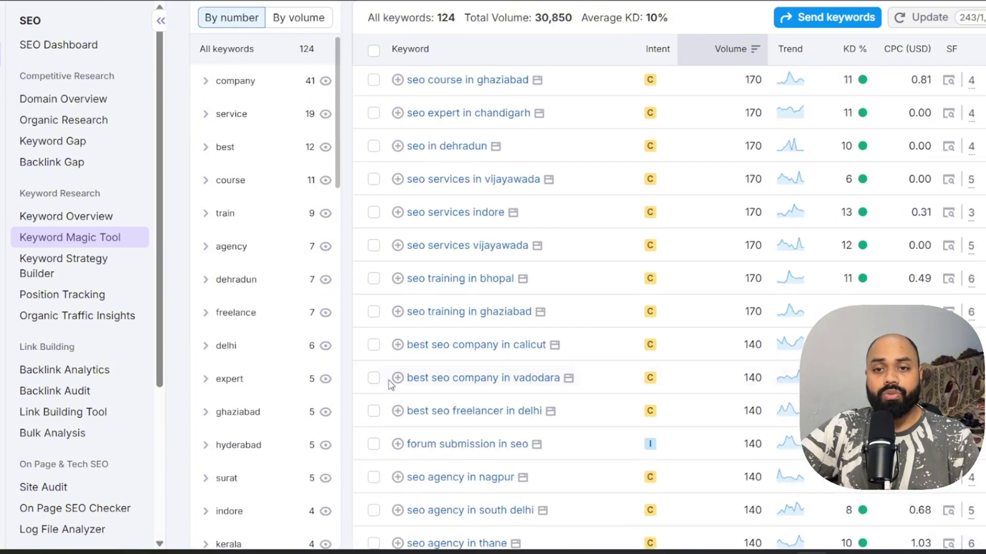
{"action": "scroll", "coordinate": [660, 296], "scroll_direction": "down", "scroll_amount": 8}
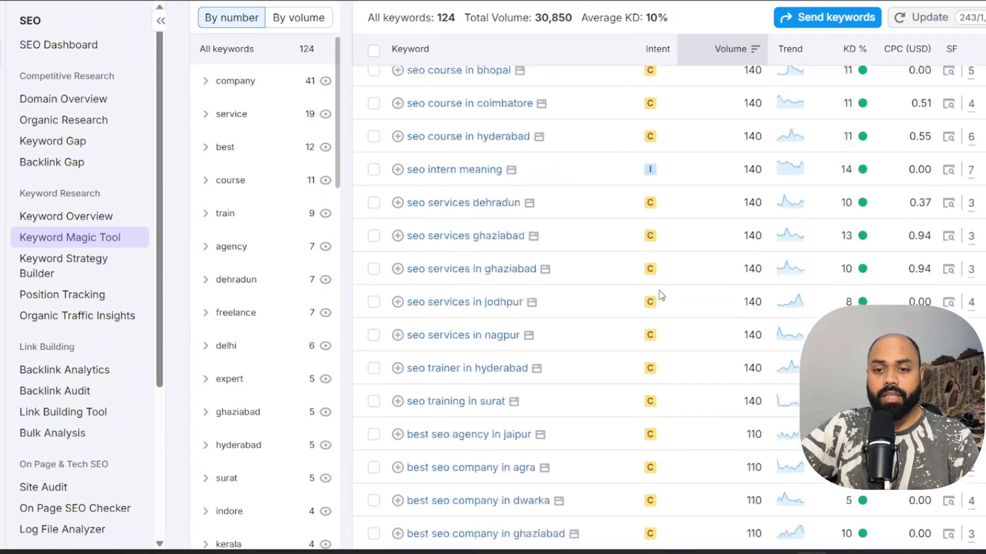
{"action": "scroll", "coordinate": [661, 297], "scroll_direction": "up", "scroll_amount": 10}
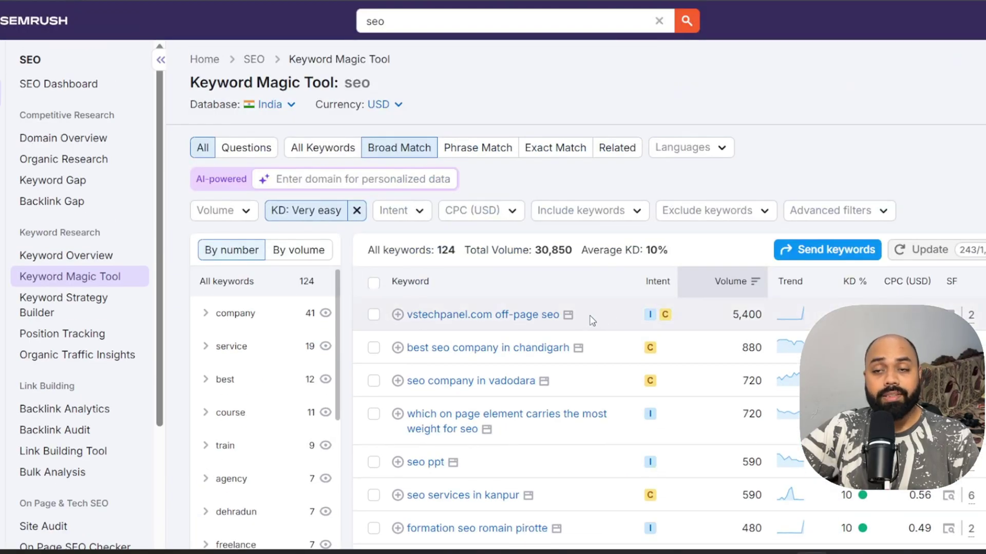
Step: Search the Keyword Magic Tool for "digital marketing", keeping the Very easy difficulty filter
{"action": "left_click", "coordinate": [419, 20]}
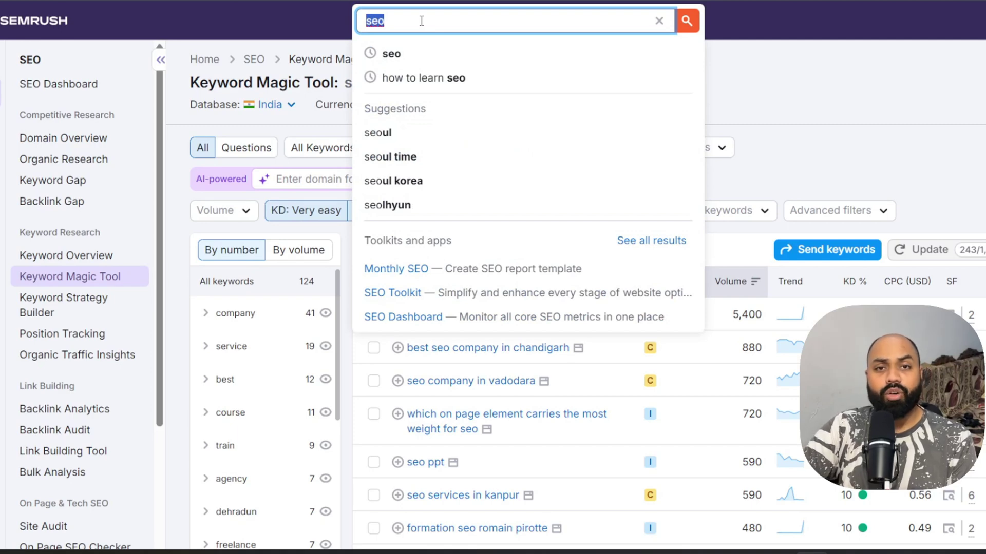
{"action": "type", "text": "digtal"}
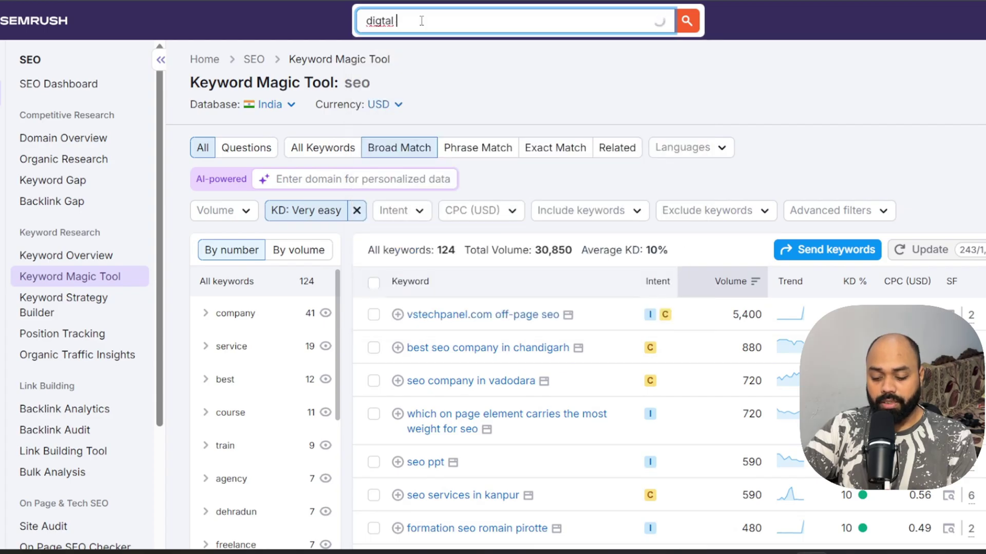
{"action": "key", "text": "BackSpace"}
{"action": "key", "text": "BackSpace"}
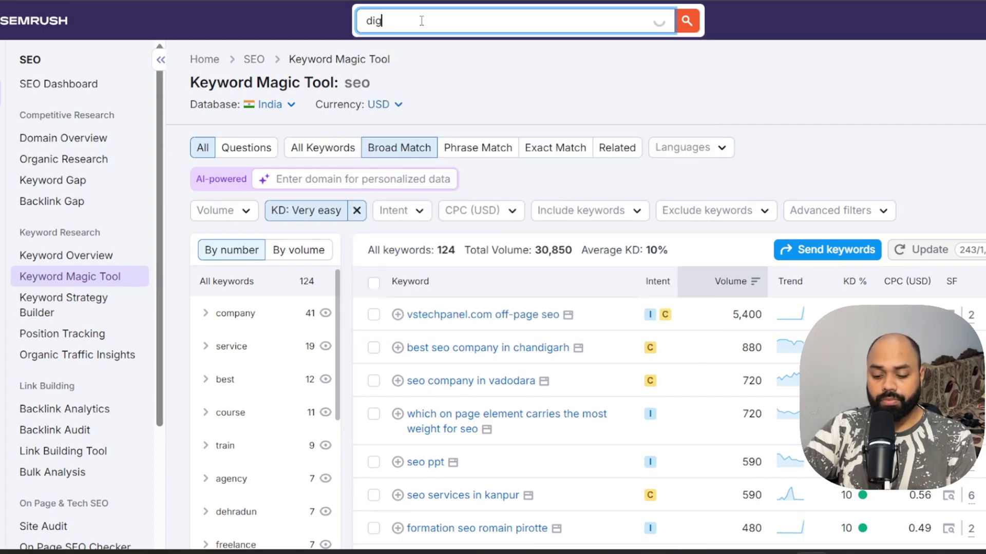
{"action": "type", "text": "ital marketing"}
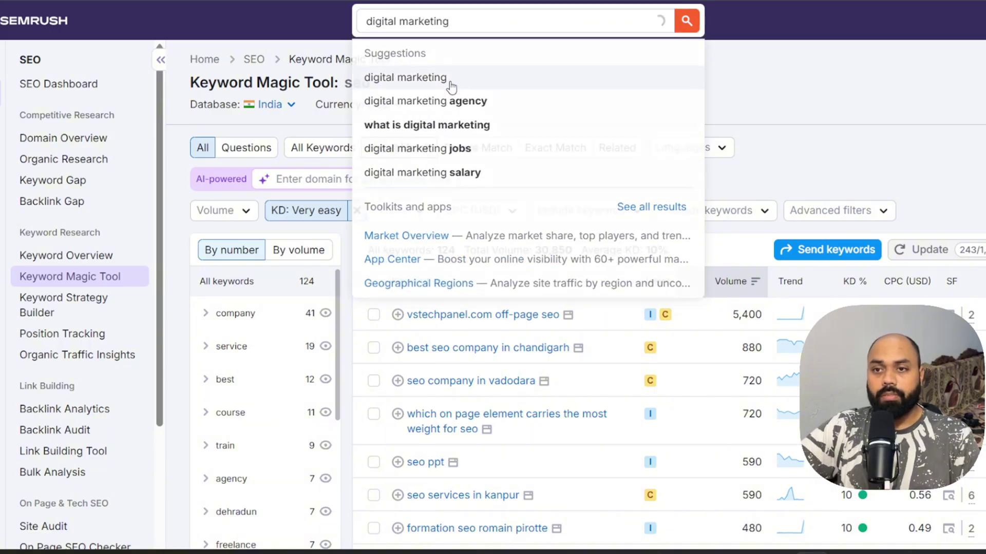
{"action": "key", "text": "Return"}
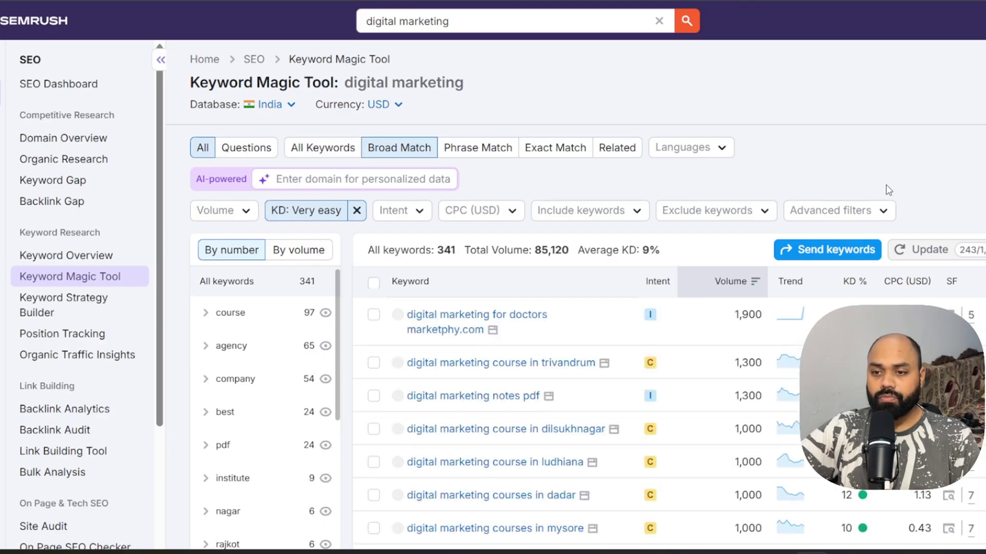
Step: Select the keywords "digital marketing book pdf" and "mba in digital marketing salary" in the results list
{"action": "scroll", "coordinate": [787, 134], "scroll_direction": "down", "scroll_amount": 5}
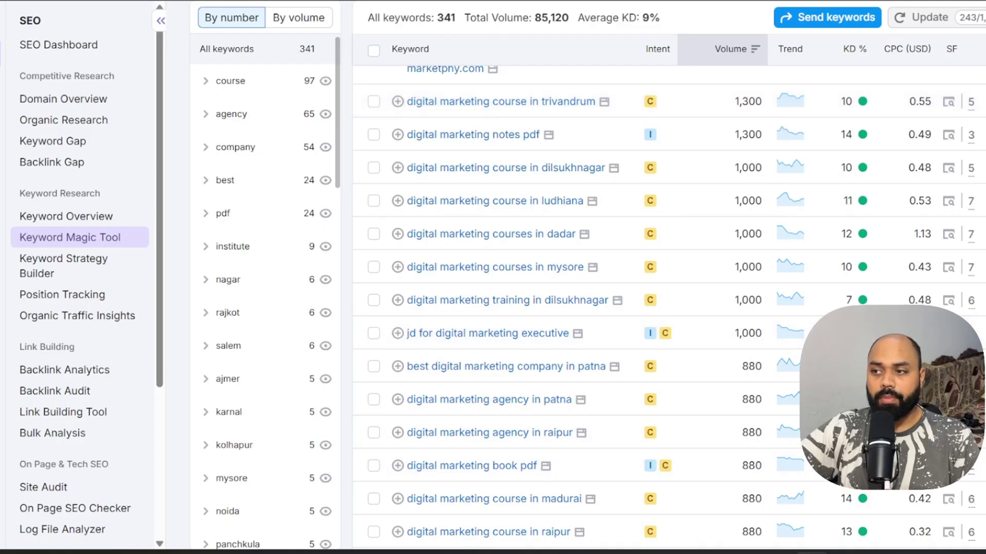
{"action": "scroll", "coordinate": [668, 308], "scroll_direction": "down", "scroll_amount": 3}
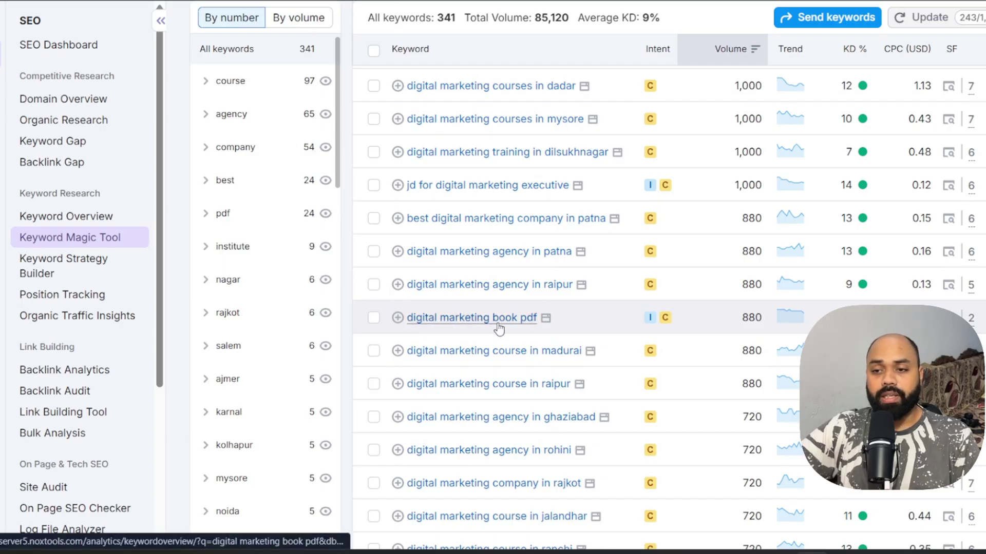
{"action": "left_click", "coordinate": [374, 317]}
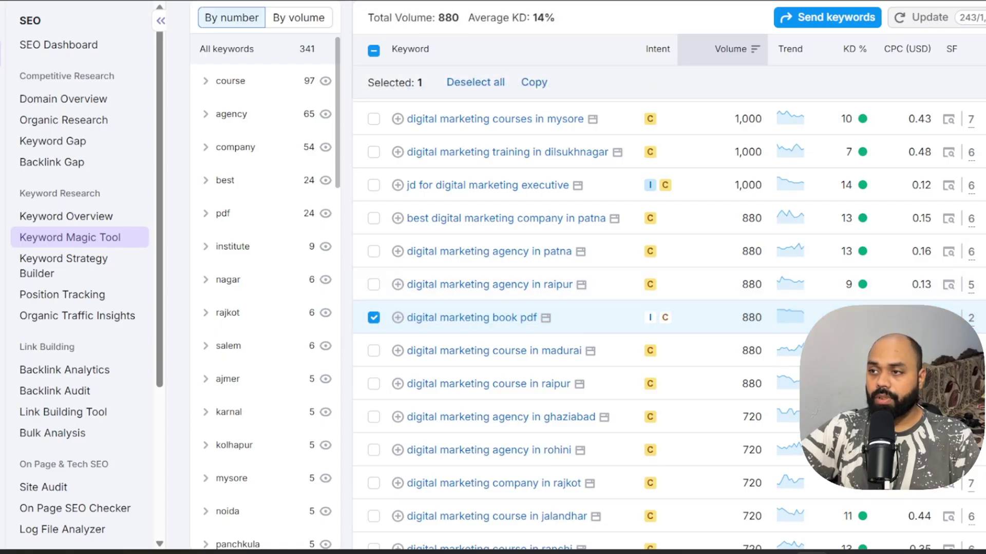
{"action": "scroll", "coordinate": [616, 324], "scroll_direction": "down", "scroll_amount": 5}
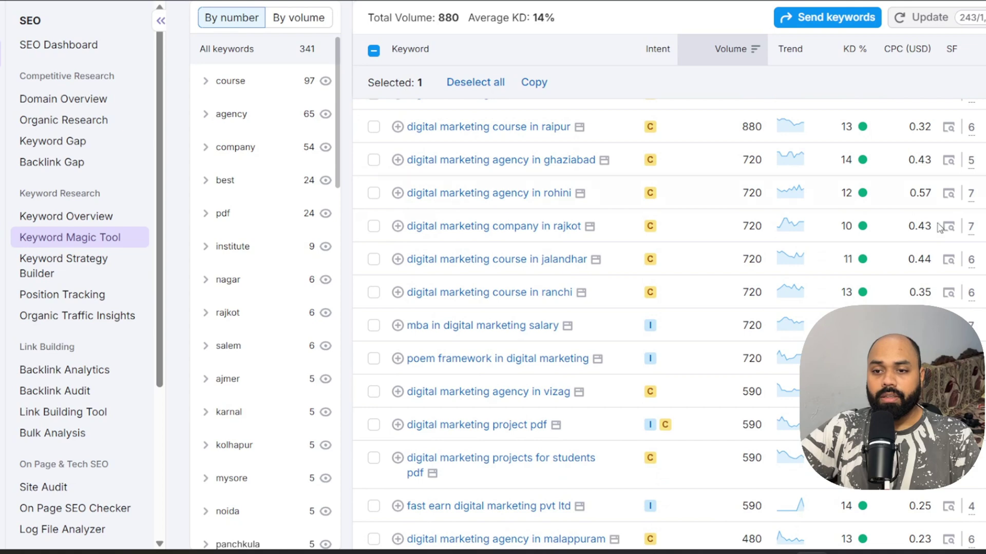
{"action": "left_click", "coordinate": [374, 326]}
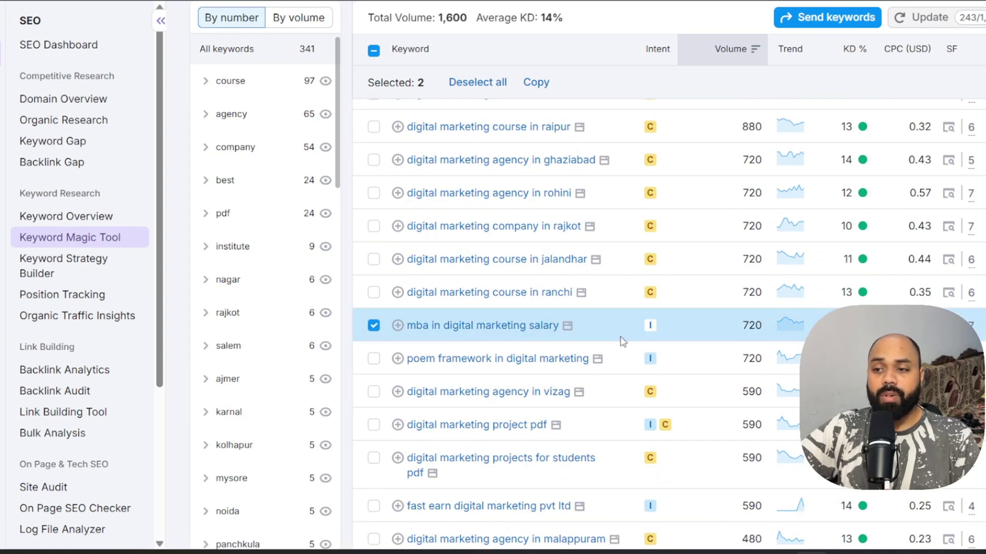
Step: Add the keywords "digital marketing course after 10th" and "swot analysis of digital marketing" to the selection
{"action": "scroll", "coordinate": [575, 324], "scroll_direction": "down", "scroll_amount": 4}
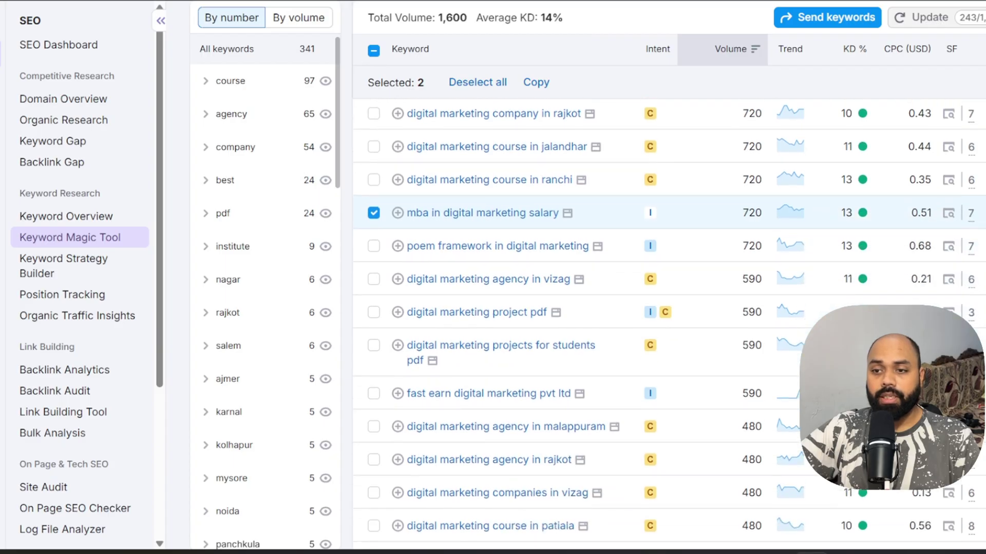
{"action": "scroll", "coordinate": [575, 323], "scroll_direction": "down", "scroll_amount": 2}
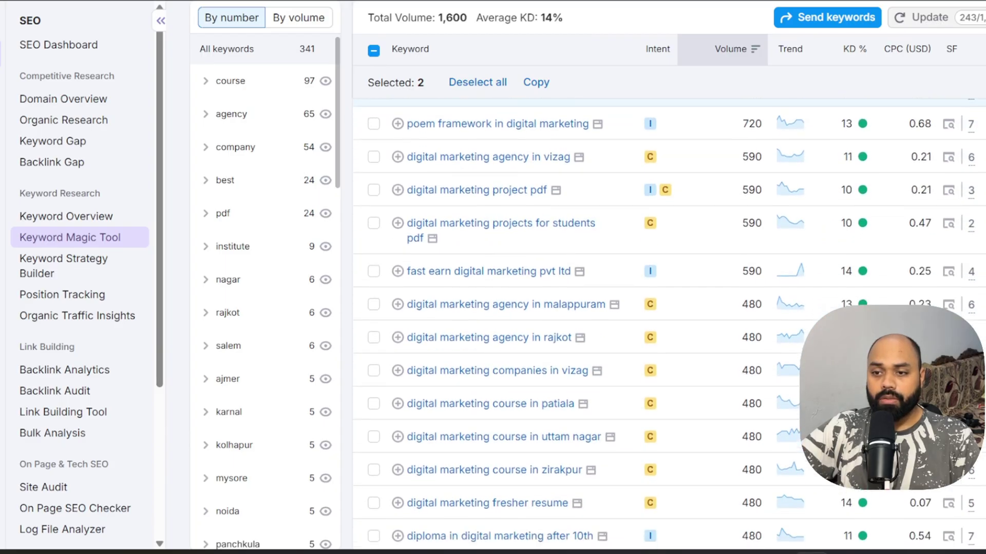
{"action": "scroll", "coordinate": [575, 324], "scroll_direction": "down", "scroll_amount": 2}
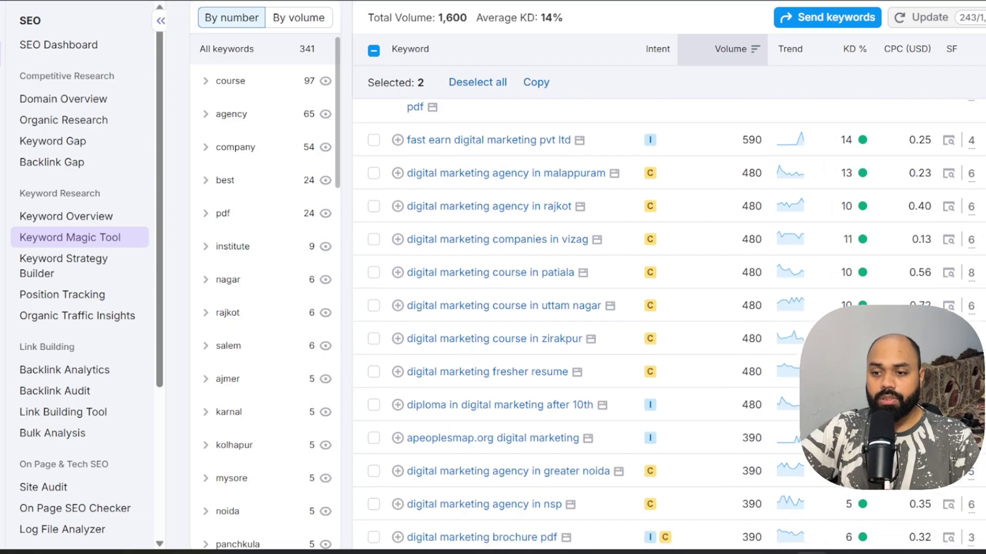
{"action": "scroll", "coordinate": [575, 324], "scroll_direction": "down", "scroll_amount": 2}
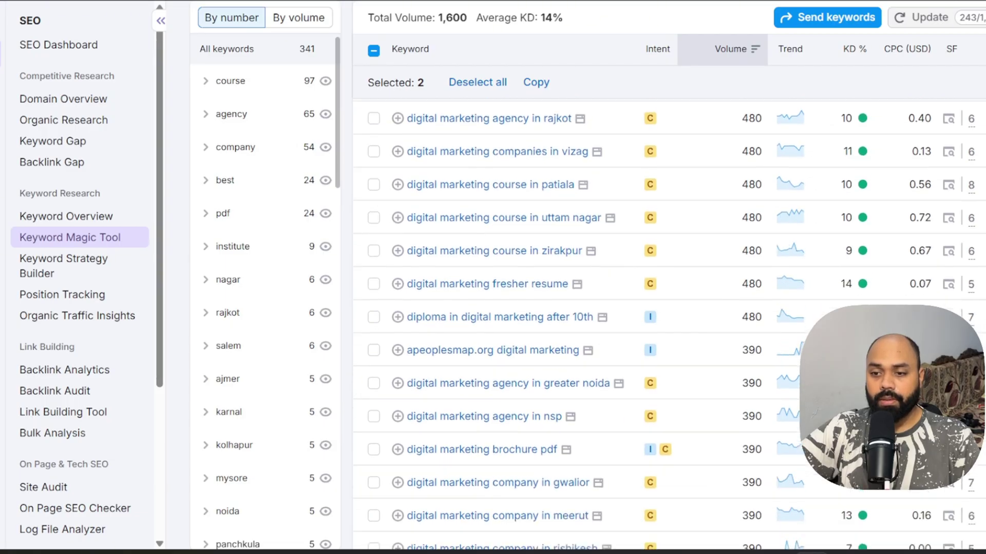
{"action": "scroll", "coordinate": [575, 324], "scroll_direction": "down", "scroll_amount": 3}
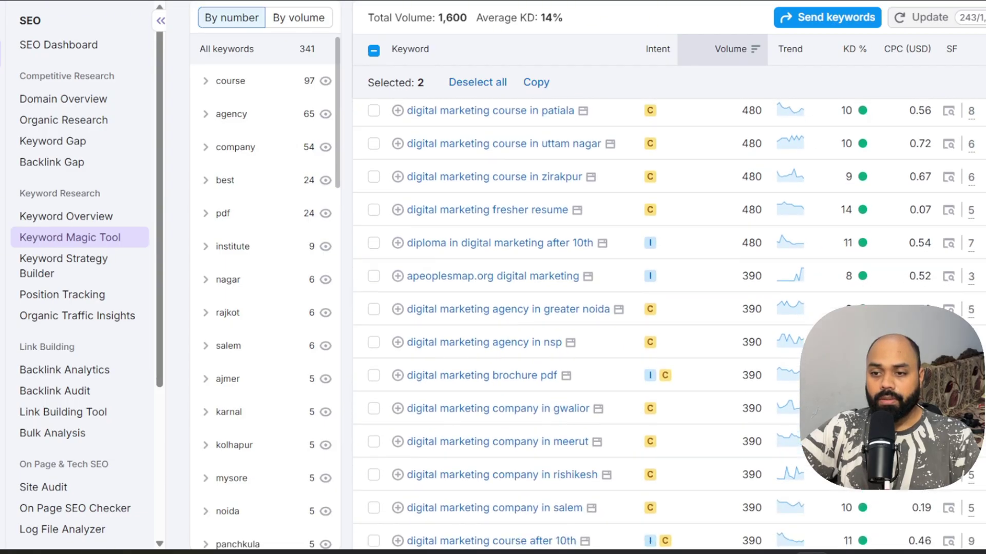
{"action": "scroll", "coordinate": [890, 274], "scroll_direction": "down", "scroll_amount": 2}
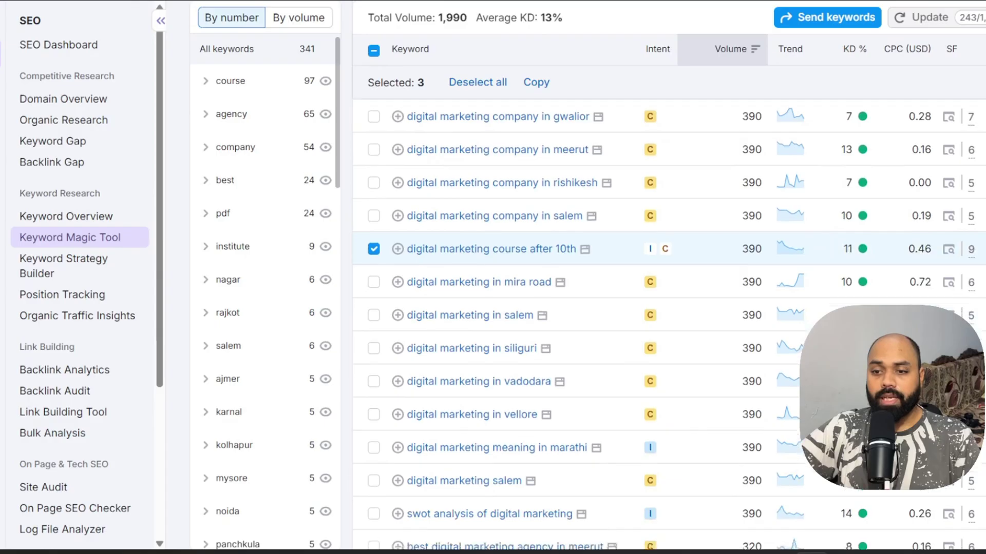
{"action": "scroll", "coordinate": [575, 323], "scroll_direction": "down", "scroll_amount": 1}
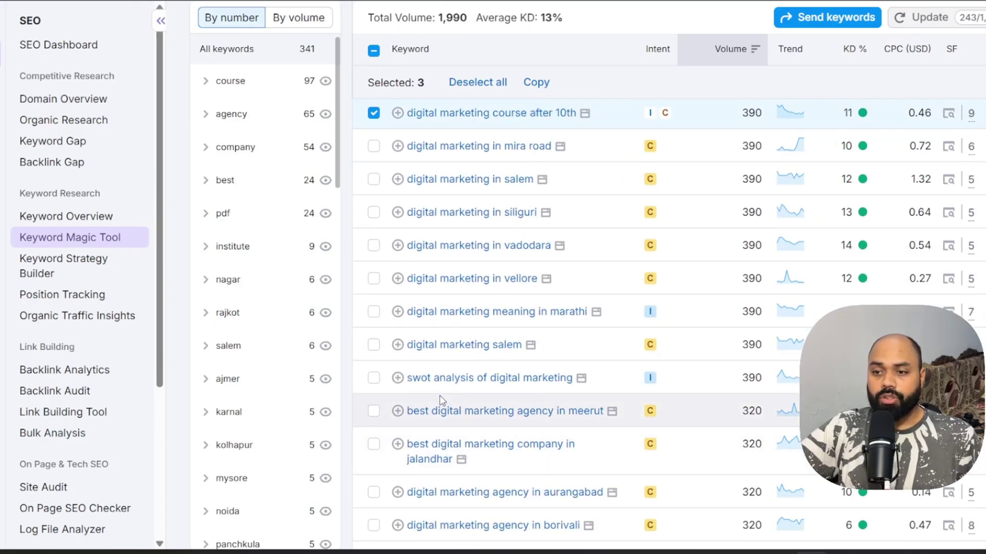
{"action": "left_click", "coordinate": [374, 380]}
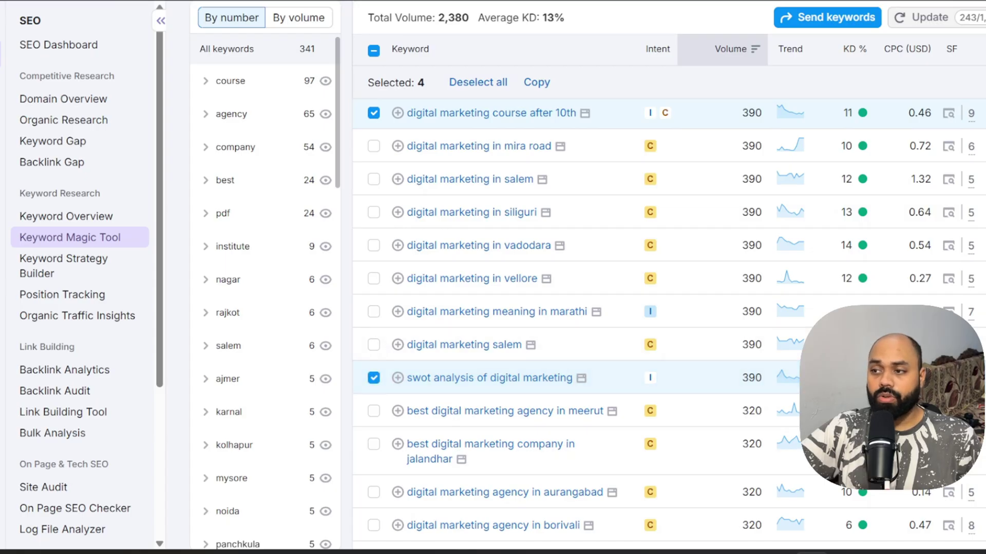
Step: Check the remaining keywords on this page for further candidates and copy the four selected keywords
{"action": "scroll", "coordinate": [575, 323], "scroll_direction": "down", "scroll_amount": 3}
{"action": "scroll", "coordinate": [575, 323], "scroll_direction": "down", "scroll_amount": 6}
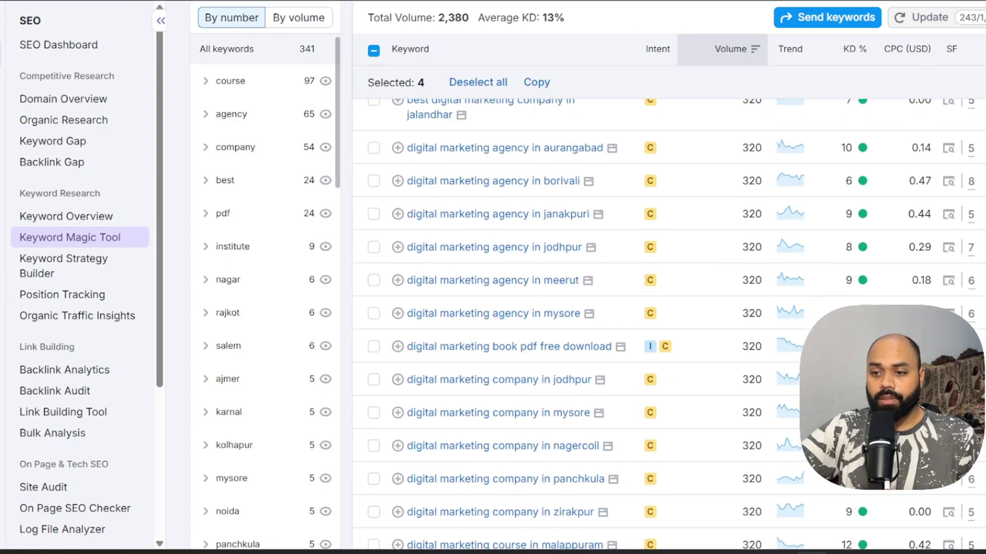
{"action": "scroll", "coordinate": [575, 324], "scroll_direction": "down", "scroll_amount": 6}
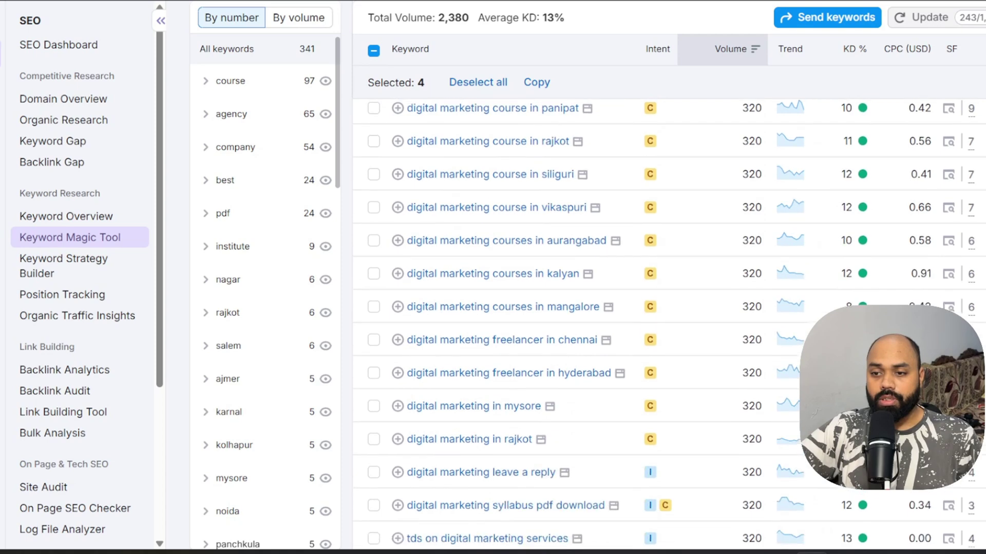
{"action": "scroll", "coordinate": [575, 323], "scroll_direction": "down", "scroll_amount": 5}
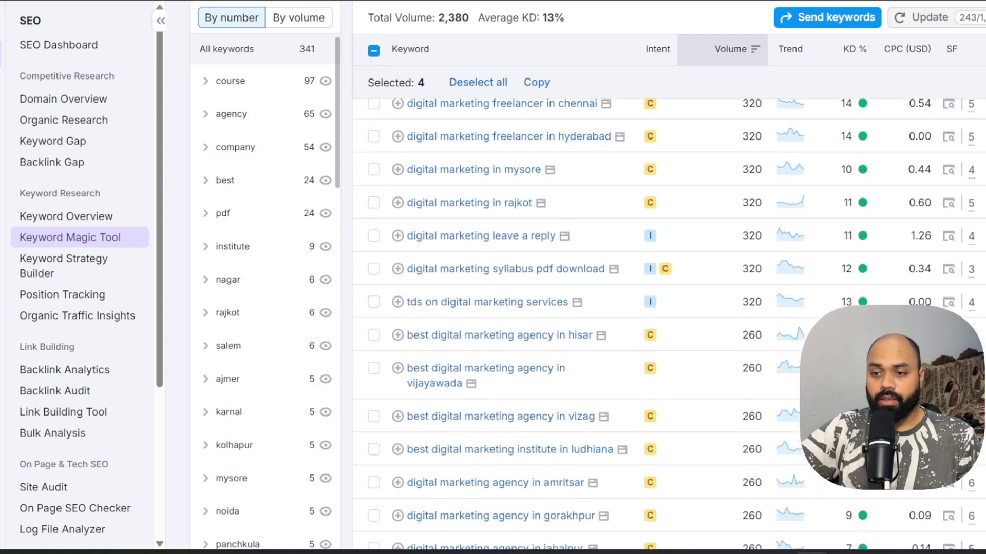
{"action": "scroll", "coordinate": [575, 323], "scroll_direction": "down", "scroll_amount": 5}
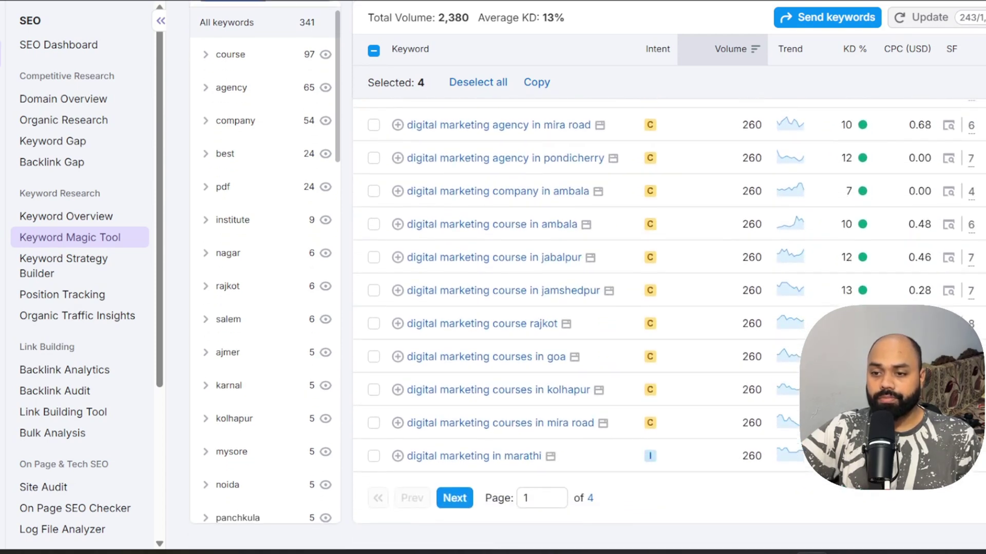
{"action": "scroll", "coordinate": [575, 324], "scroll_direction": "up", "scroll_amount": 3}
{"action": "scroll", "coordinate": [575, 324], "scroll_direction": "up", "scroll_amount": 10}
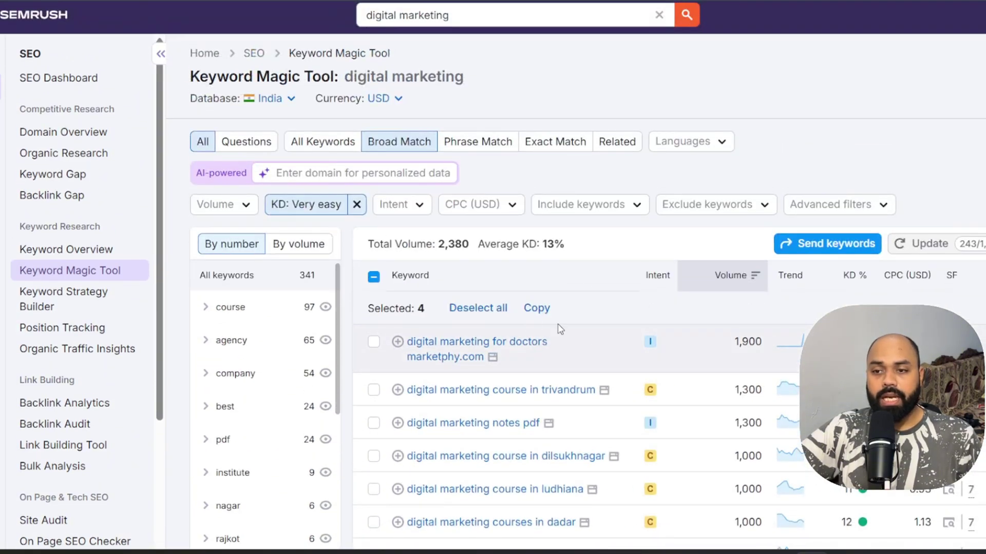
{"action": "left_click", "coordinate": [549, 315]}
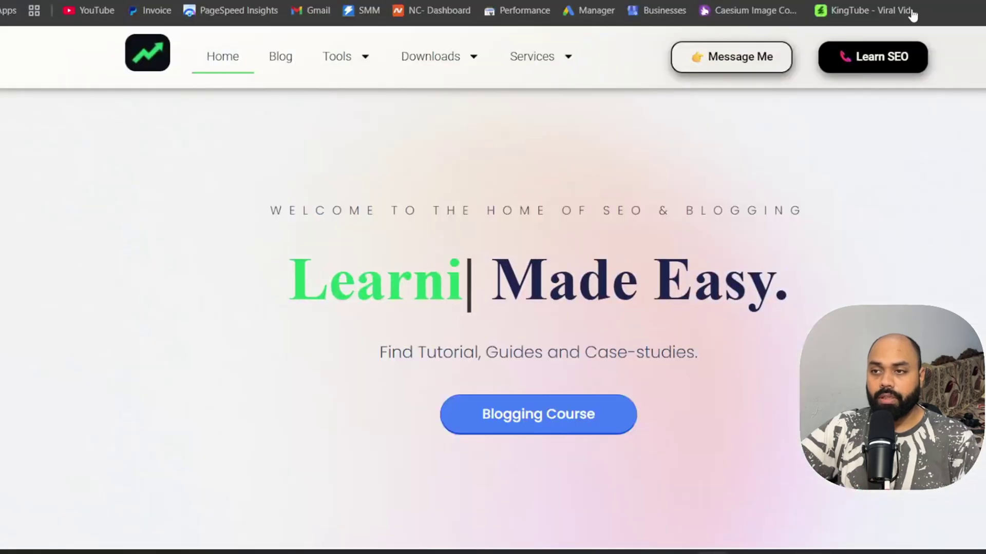
Step: Create a blank Google Sheets spreadsheet in a new browser tab via sheets.new and select an empty cell in column A
{"action": "key", "text": "ctrl+t"}
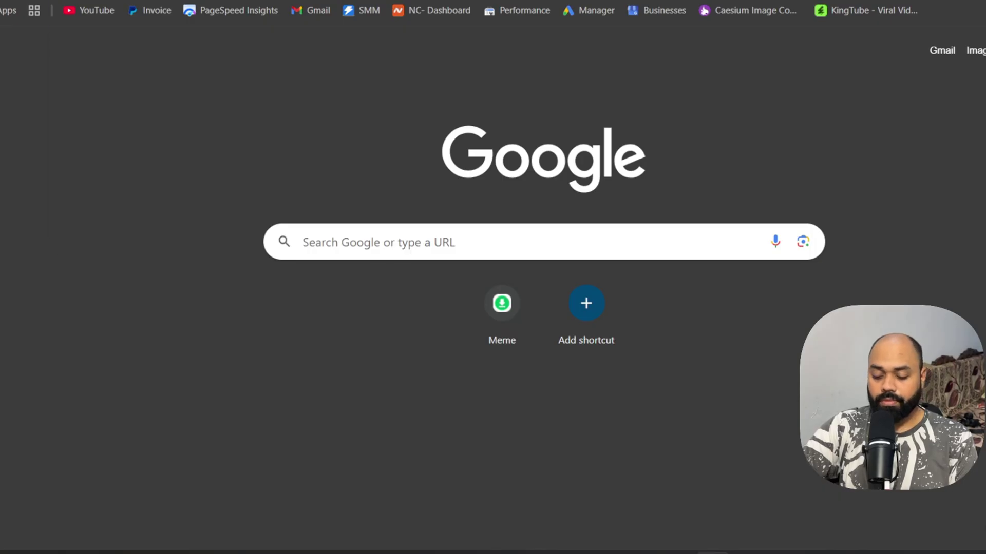
{"action": "type", "text": "sheets.n"}
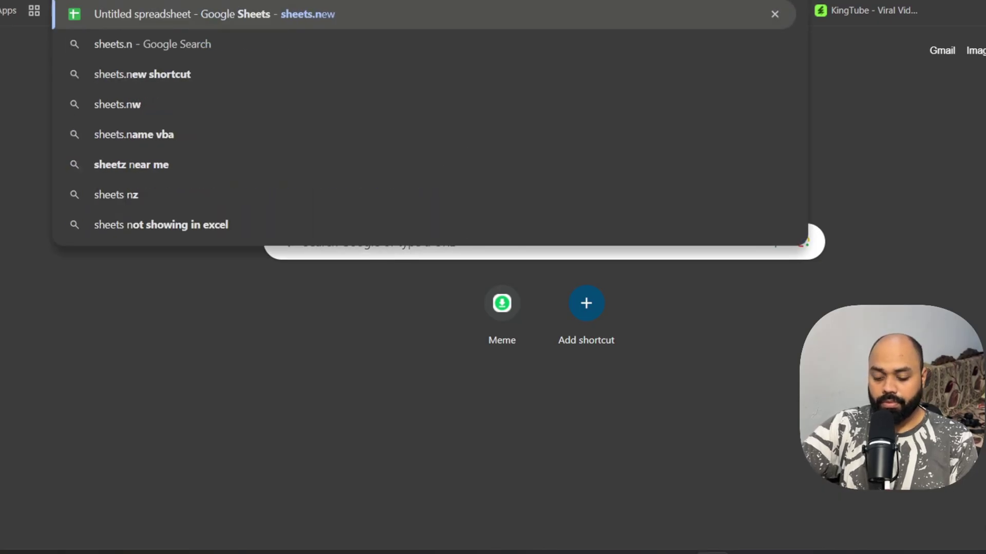
{"action": "type", "text": "ew"}
{"action": "key", "text": "Return"}
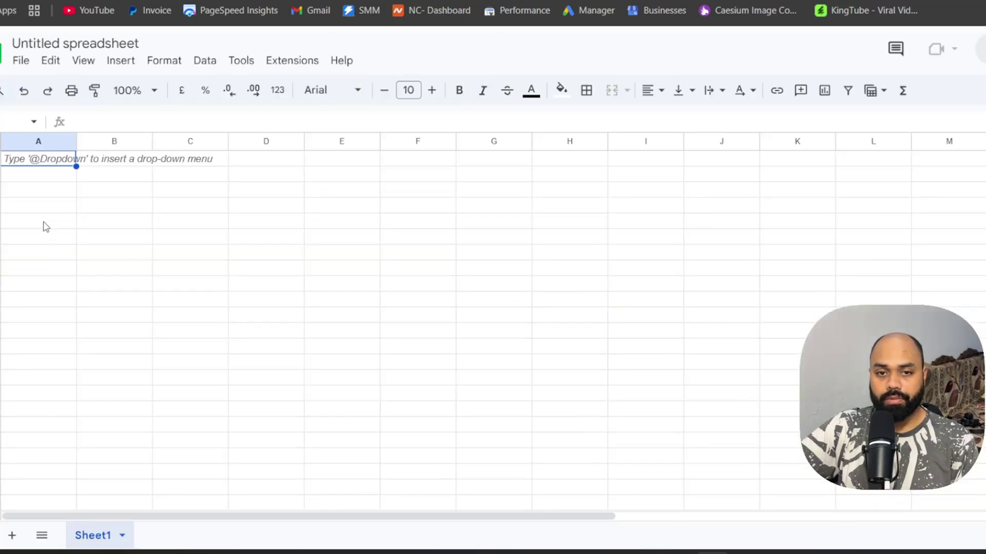
{"action": "left_click", "coordinate": [44, 225]}
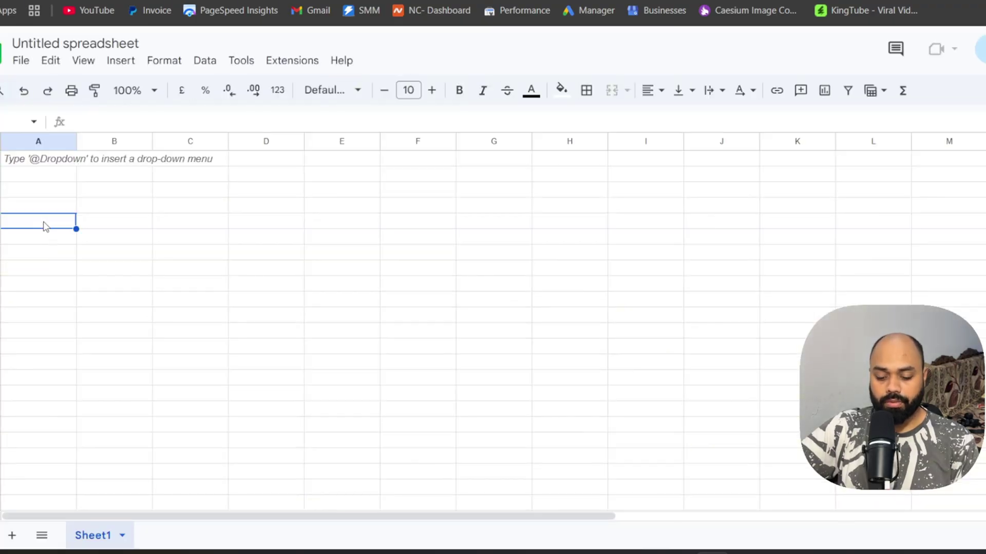
Step: Paste the copied keyword rows into the sheet, then widen columns A and B and narrow column C to fit their contents
{"action": "key", "text": "ctrl+v"}
{"action": "left_click", "coordinate": [405, 400]}
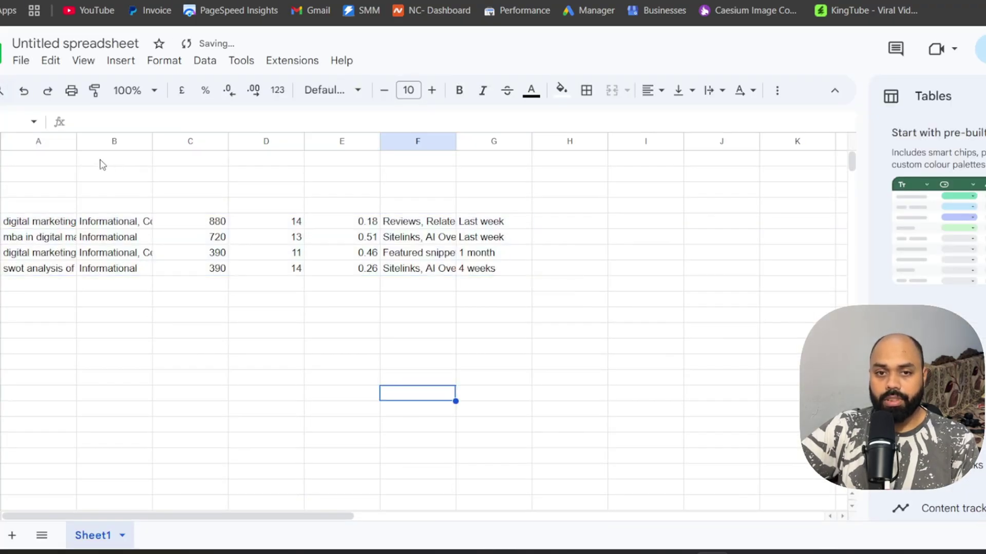
{"action": "left_click_drag", "start_coordinate": [76, 142], "coordinate": [184, 141]}
{"action": "left_click_drag", "start_coordinate": [259, 142], "coordinate": [295, 142]}
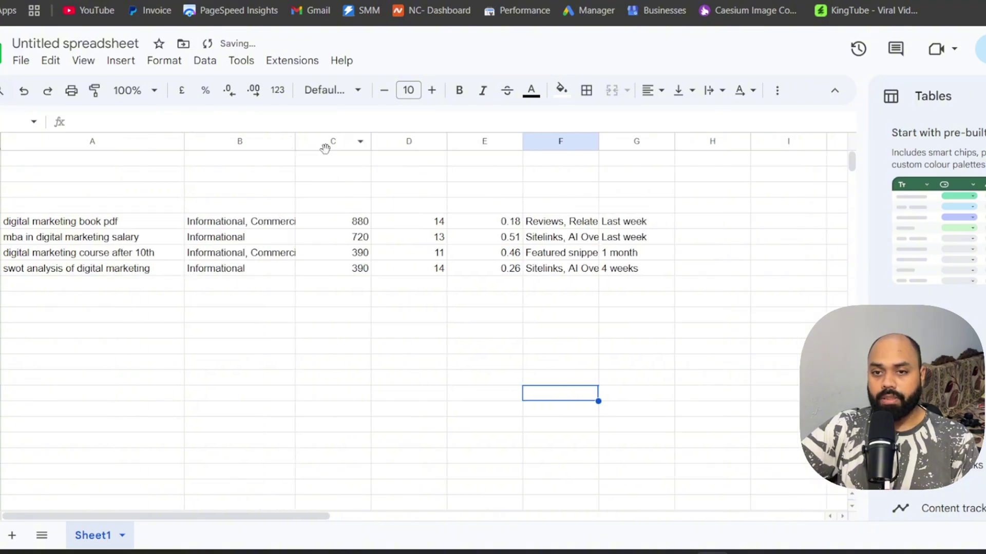
{"action": "left_click_drag", "start_coordinate": [371, 141], "coordinate": [440, 141]}
{"action": "left_click_drag", "start_coordinate": [295, 141], "coordinate": [328, 143]}
{"action": "left_click_drag", "start_coordinate": [473, 141], "coordinate": [366, 142]}
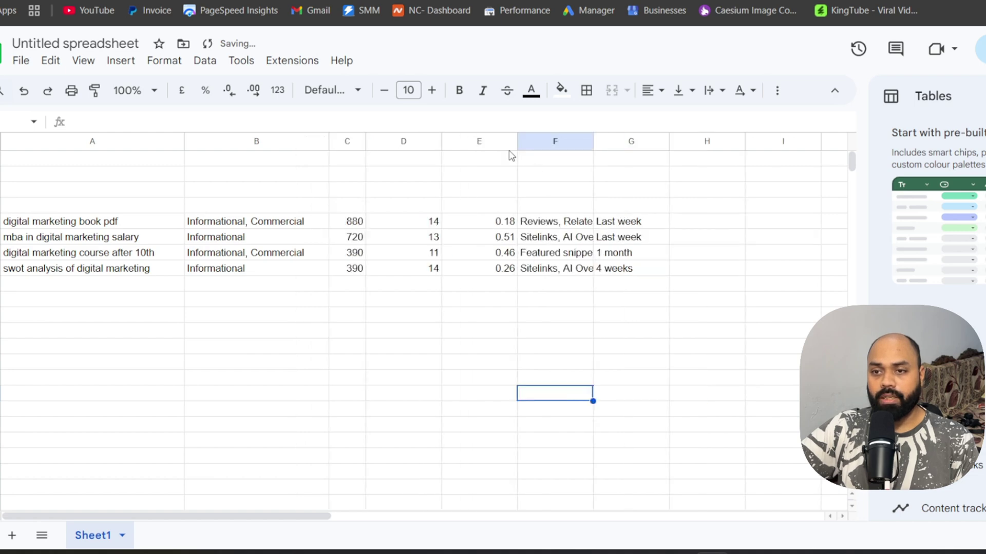
Step: Switch back to Semrush and open the Keyword Overview for "digital marketing" in India
{"action": "mouse_move", "coordinate": [812, 553]}
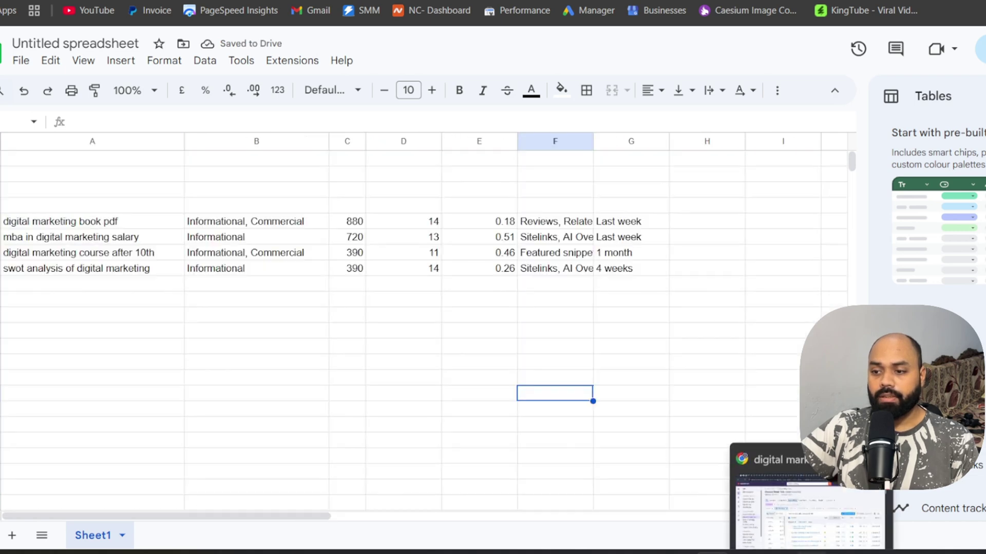
{"action": "left_click", "coordinate": [801, 498]}
{"action": "scroll", "coordinate": [508, 276], "scroll_direction": "down", "scroll_amount": 20}
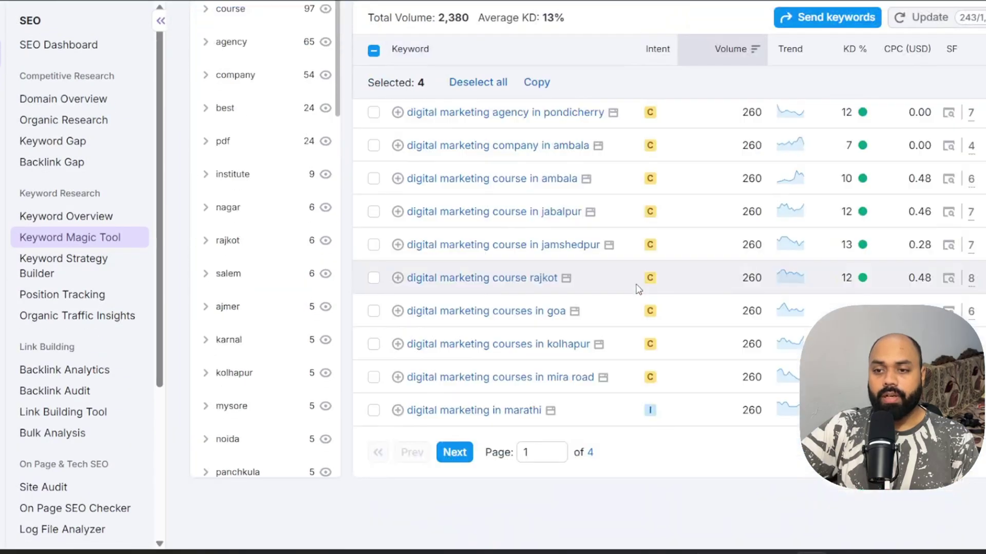
{"action": "scroll", "coordinate": [638, 288], "scroll_direction": "up", "scroll_amount": 20}
{"action": "left_click", "coordinate": [515, 23]}
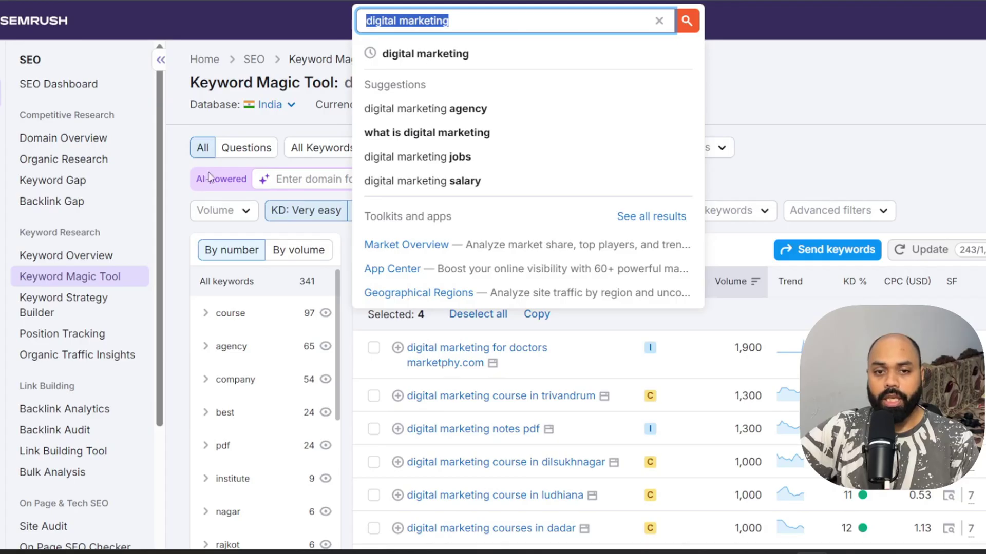
{"action": "left_click", "coordinate": [65, 256]}
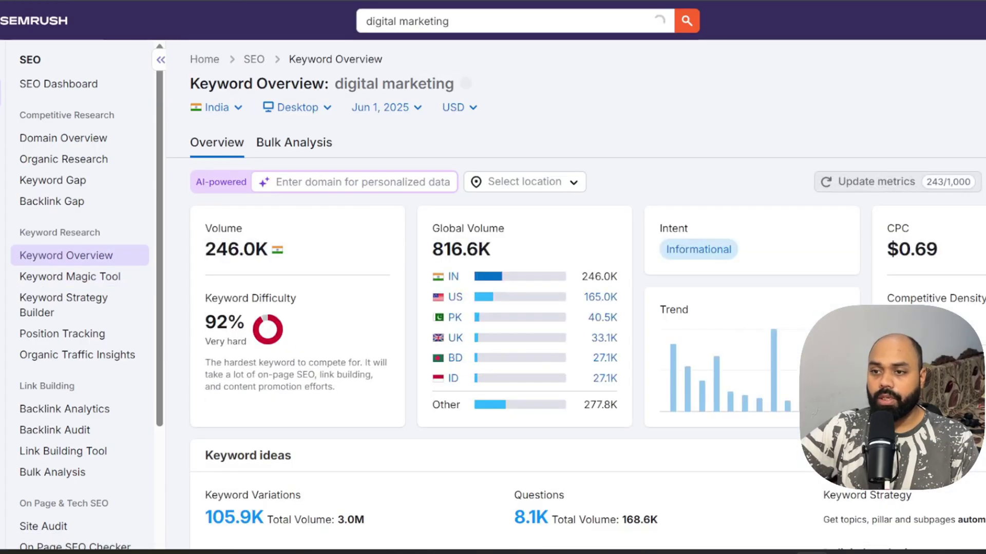
Step: Examine the keyword variations, questions and keyword strategy topics suggested for "digital marketing", along with their volume and difficulty
{"action": "scroll", "coordinate": [575, 308], "scroll_direction": "down", "scroll_amount": 5}
{"action": "scroll", "coordinate": [575, 308], "scroll_direction": "down", "scroll_amount": 3}
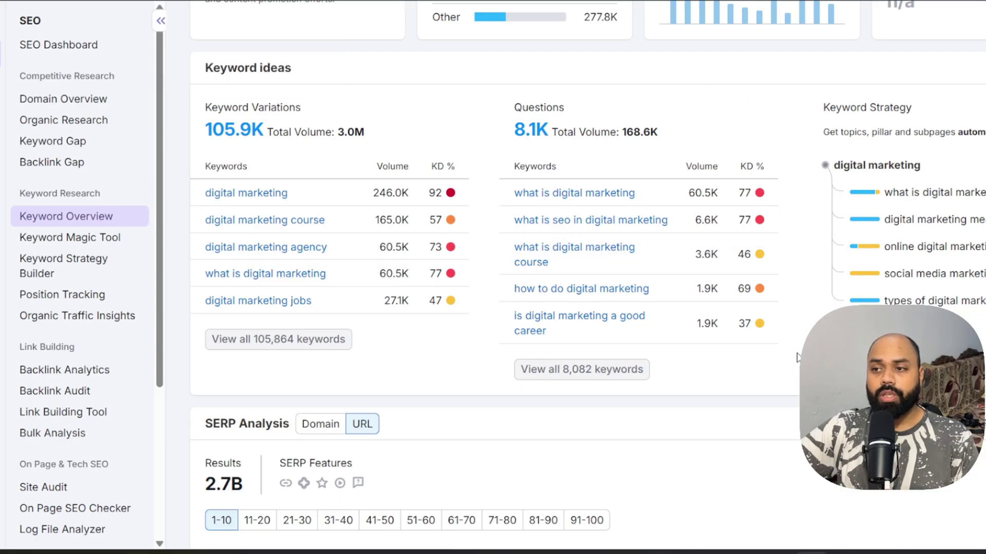
{"action": "left_click_drag", "start_coordinate": [828, 106], "coordinate": [945, 110]}
{"action": "left_click", "coordinate": [946, 110]}
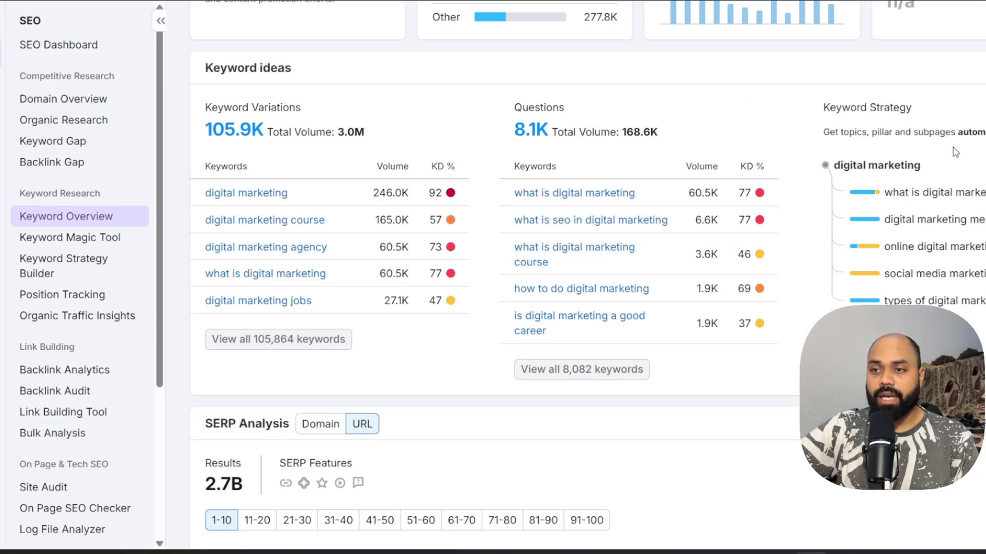
{"action": "scroll", "coordinate": [956, 152], "scroll_direction": "down", "scroll_amount": 15}
{"action": "scroll", "coordinate": [471, 101], "scroll_direction": "up", "scroll_amount": 15}
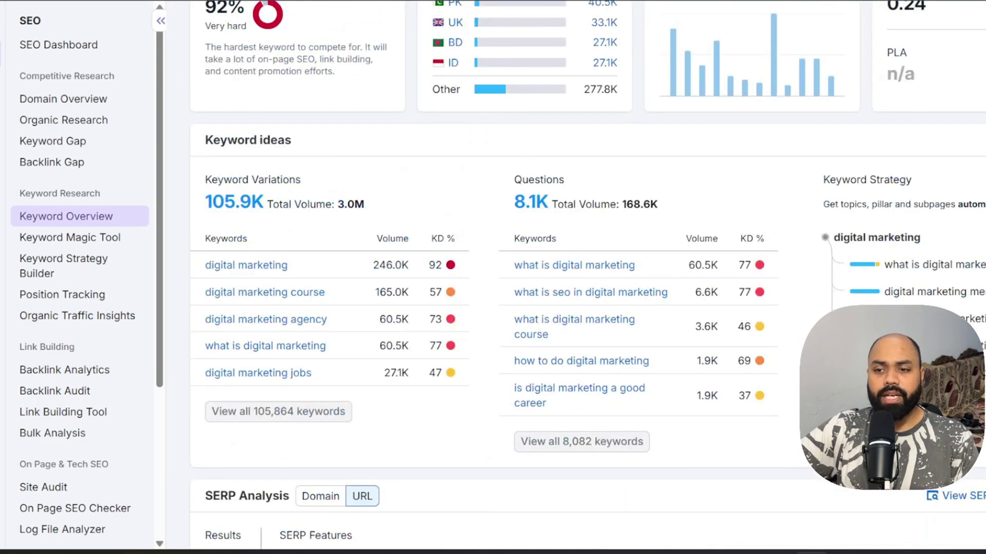
{"action": "scroll", "coordinate": [526, 181], "scroll_direction": "down", "scroll_amount": 9}
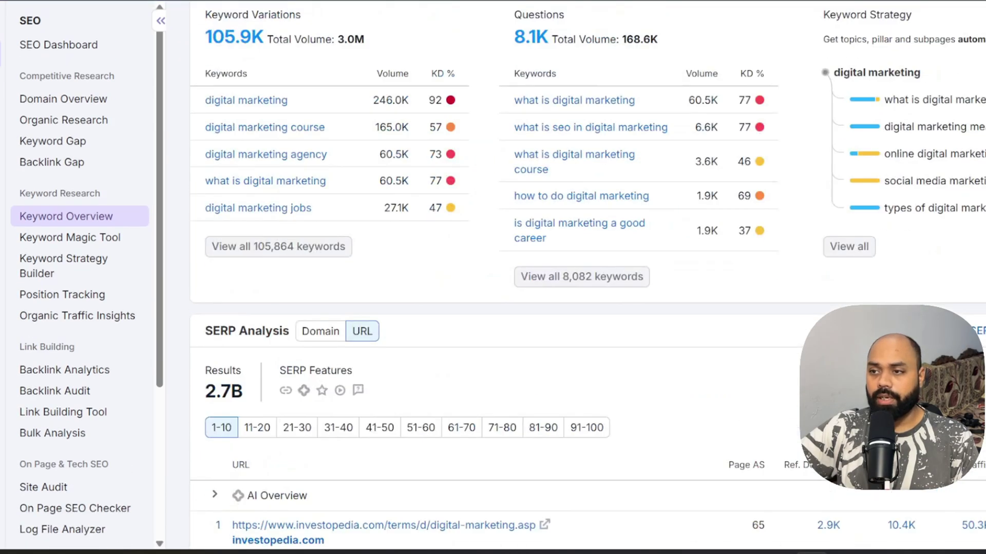
{"action": "scroll", "coordinate": [851, 222], "scroll_direction": "up", "scroll_amount": 3}
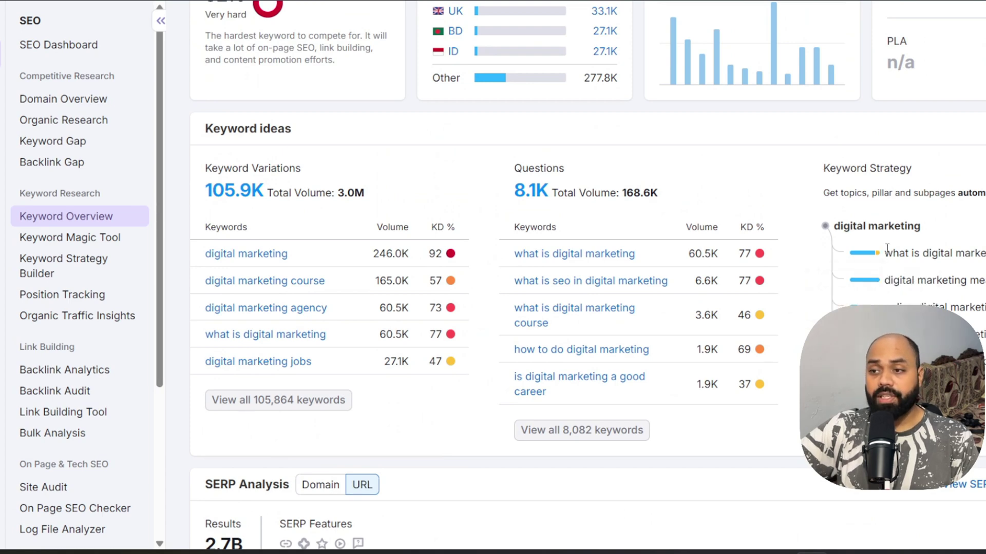
{"action": "left_click_drag", "start_coordinate": [884, 249], "coordinate": [981, 339]}
{"action": "left_click", "coordinate": [965, 354]}
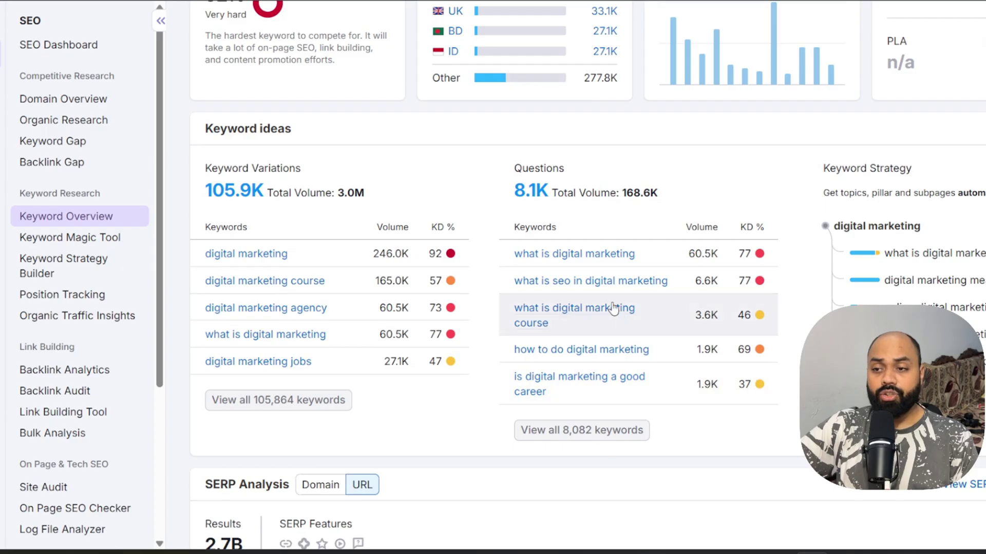
{"action": "mouse_move", "coordinate": [758, 260]}
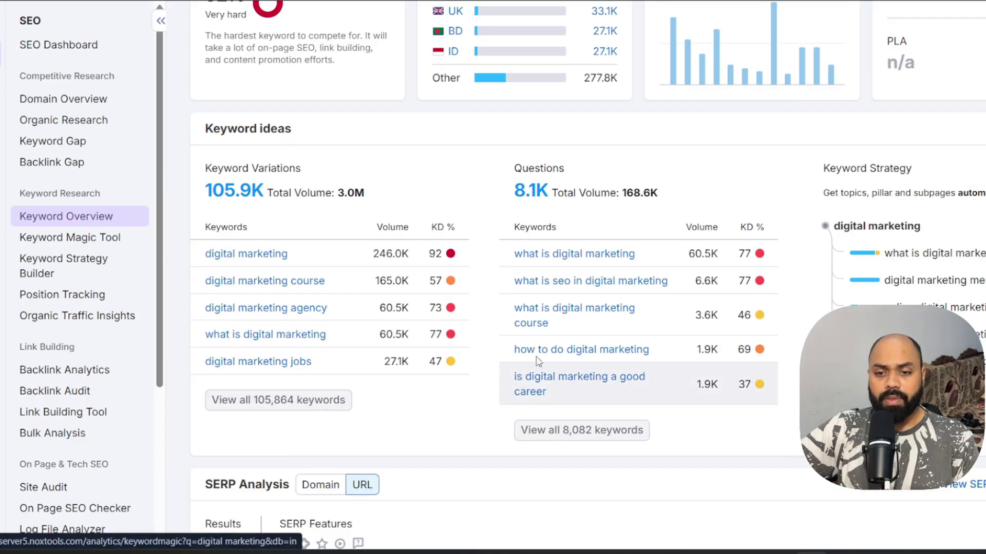
Step: Open the full list of keyword variations for "digital marketing" and look through its first entries
{"action": "left_click", "coordinate": [321, 406]}
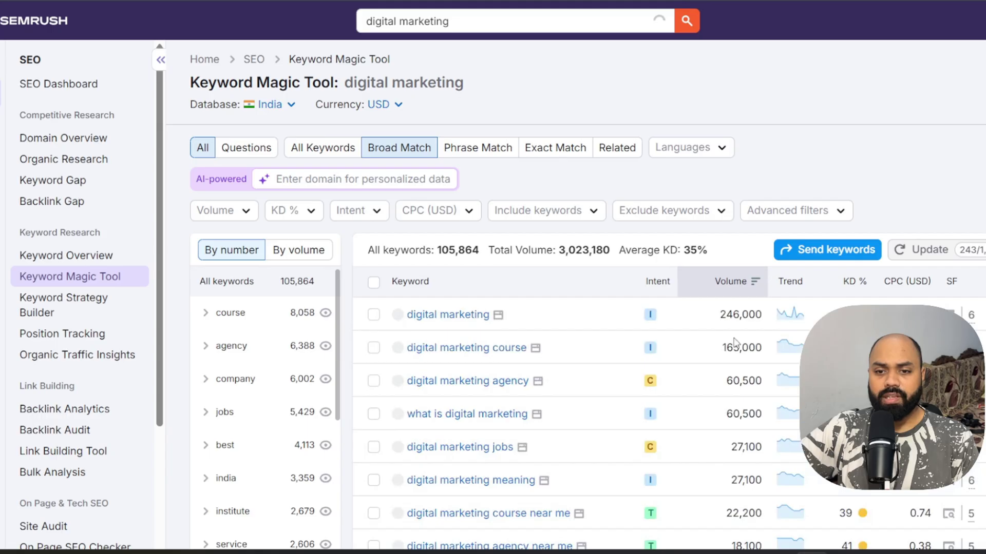
{"action": "scroll", "coordinate": [770, 354], "scroll_direction": "down", "scroll_amount": 5}
{"action": "scroll", "coordinate": [668, 337], "scroll_direction": "up", "scroll_amount": 5}
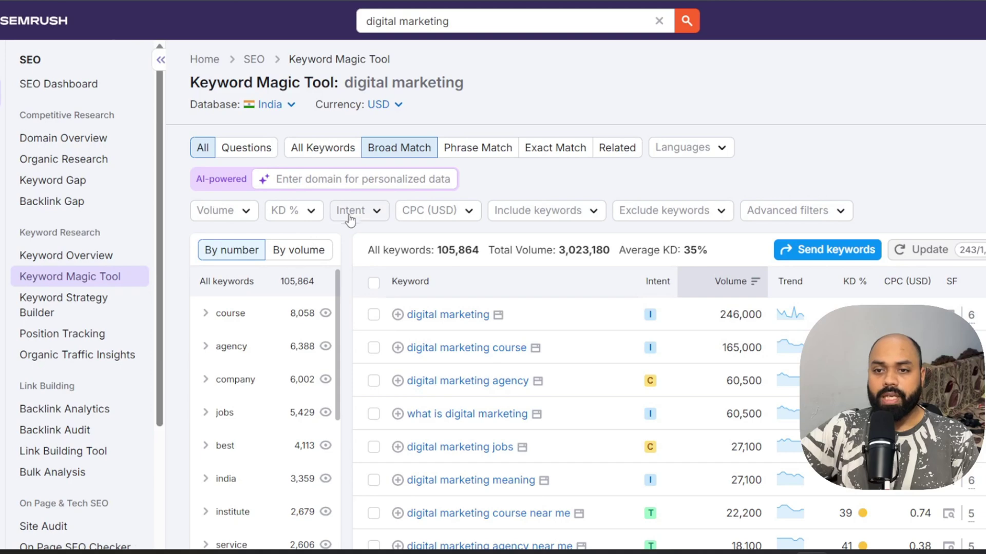
Step: Filter the keyword list to Easy keyword difficulty and Informational intent
{"action": "left_click", "coordinate": [295, 213]}
{"action": "left_click", "coordinate": [295, 341]}
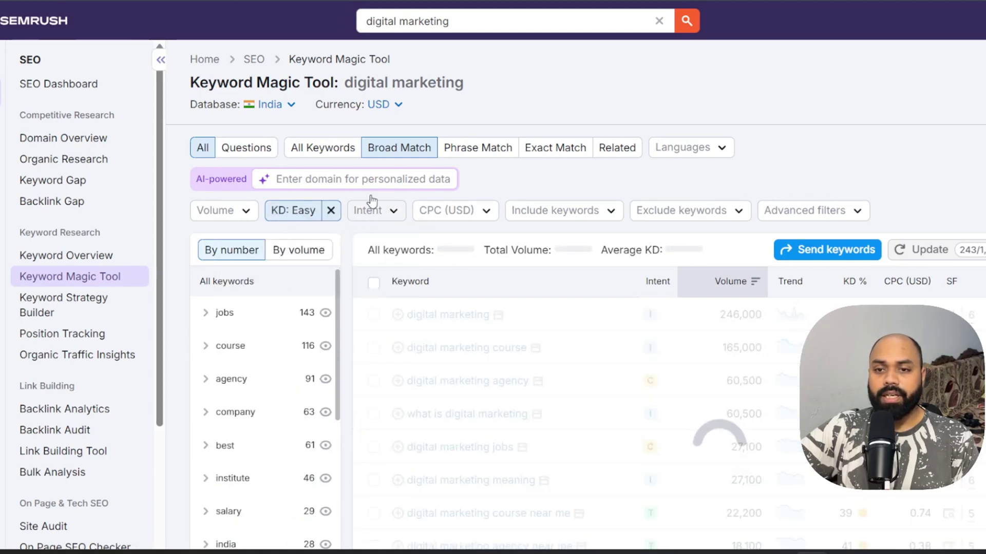
{"action": "left_click", "coordinate": [386, 220]}
{"action": "left_click", "coordinate": [386, 221]}
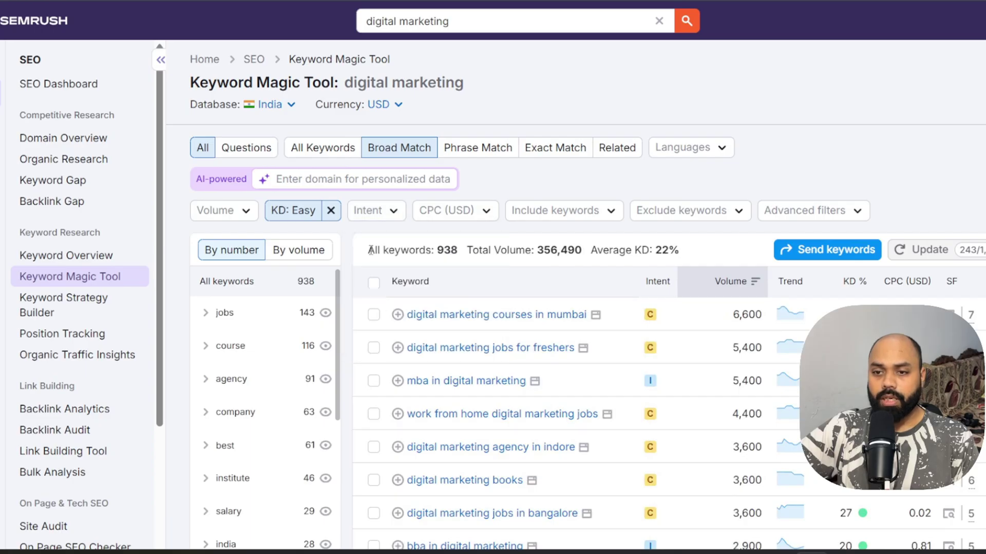
{"action": "left_click", "coordinate": [383, 216]}
{"action": "left_click", "coordinate": [360, 239]}
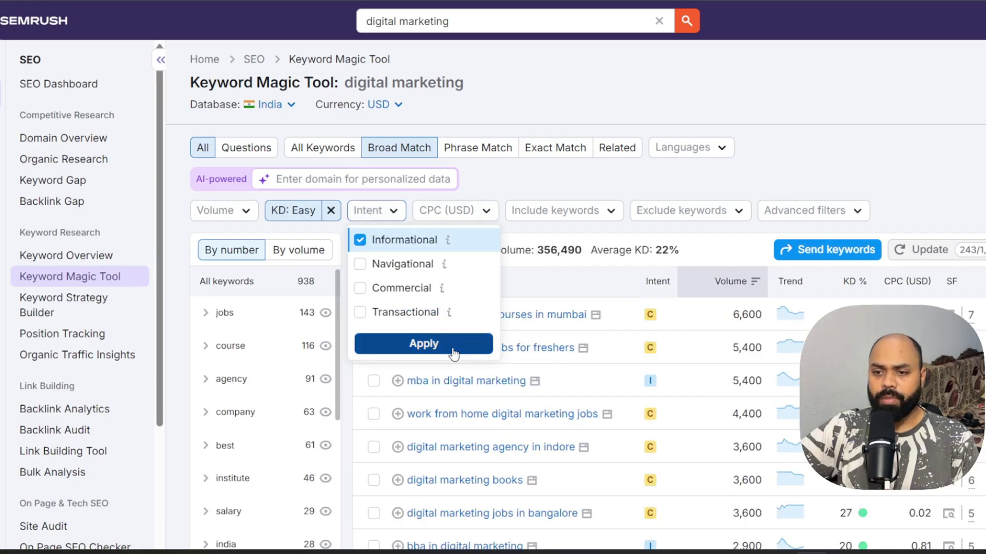
{"action": "left_click", "coordinate": [446, 345]}
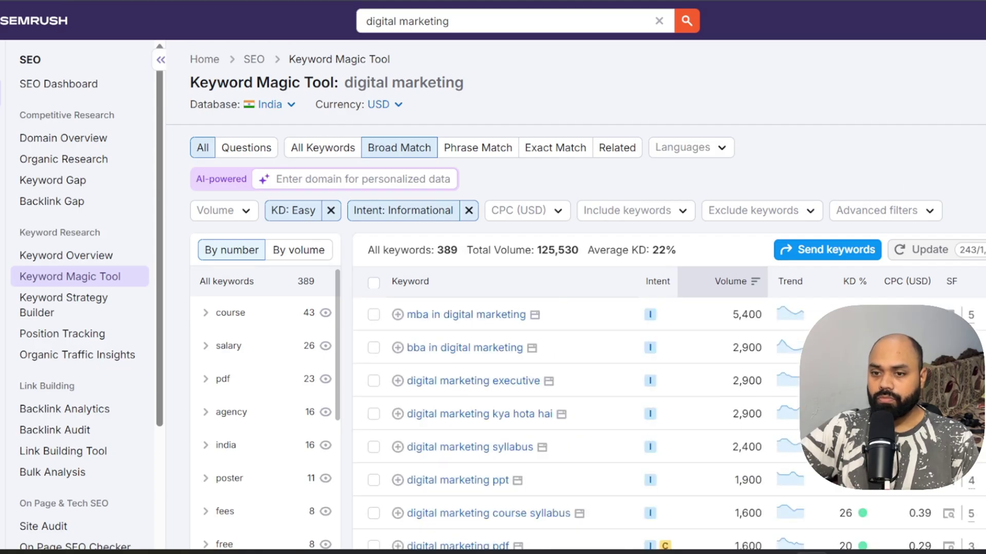
Step: Look through the filtered keywords and check their order by search volume, ending with the highest volume first
{"action": "scroll", "coordinate": [532, 433], "scroll_direction": "down", "scroll_amount": 8}
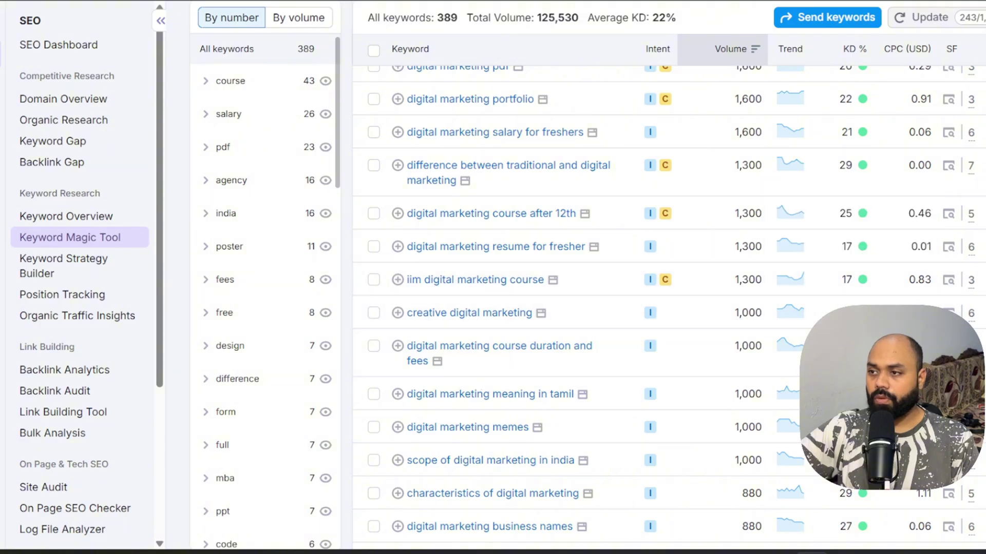
{"action": "scroll", "coordinate": [669, 307], "scroll_direction": "down", "scroll_amount": 6}
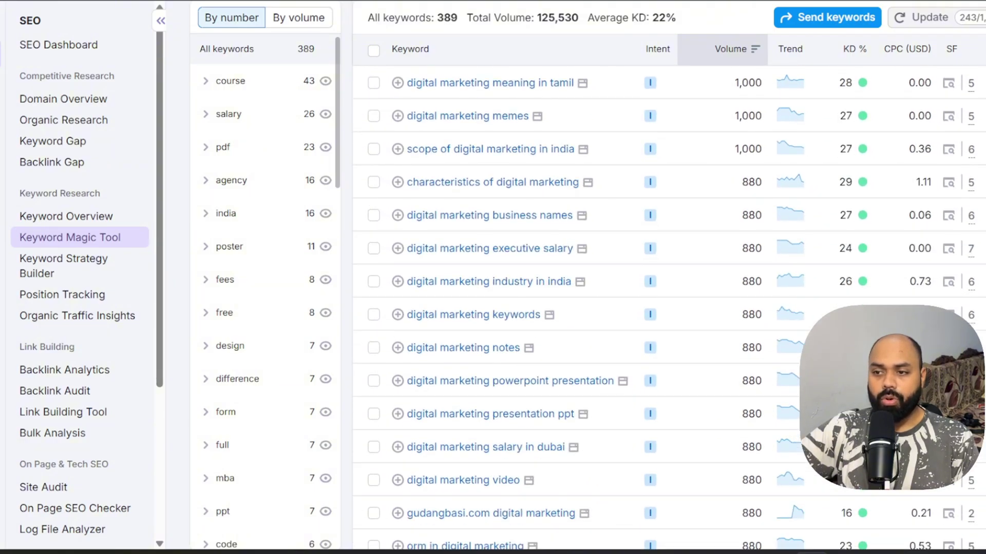
{"action": "scroll", "coordinate": [668, 308], "scroll_direction": "up", "scroll_amount": 15}
{"action": "left_click", "coordinate": [723, 291]}
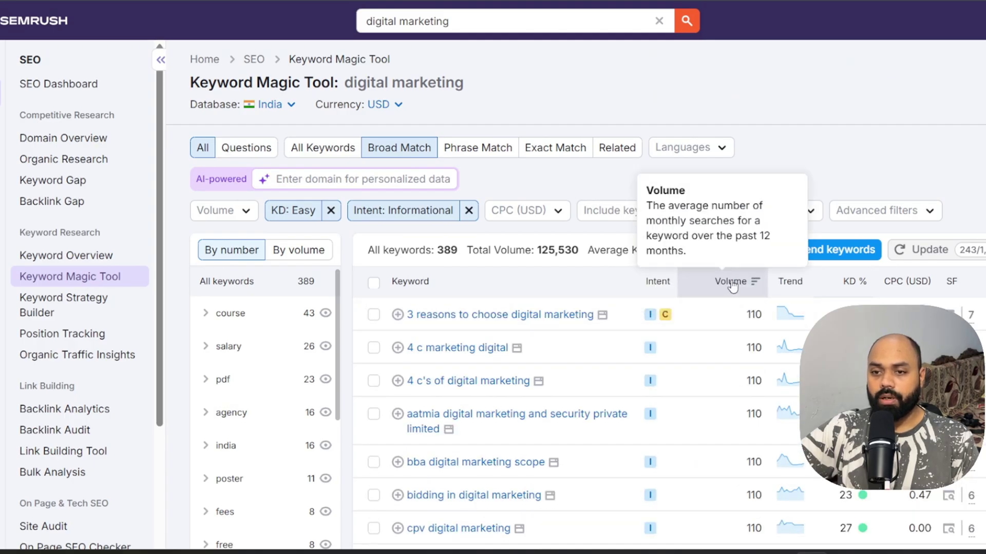
{"action": "left_click", "coordinate": [753, 284]}
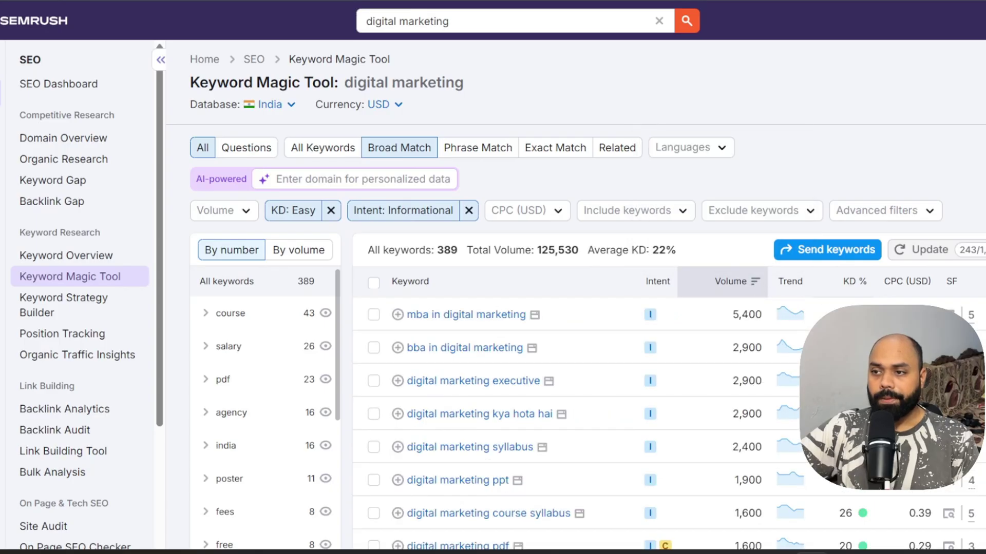
Step: Select the keywords "digital marketing syllabus", "difference between traditional and digital marketing" and "digital marketing resume for fresher"
{"action": "scroll", "coordinate": [847, 187], "scroll_direction": "down", "scroll_amount": 3}
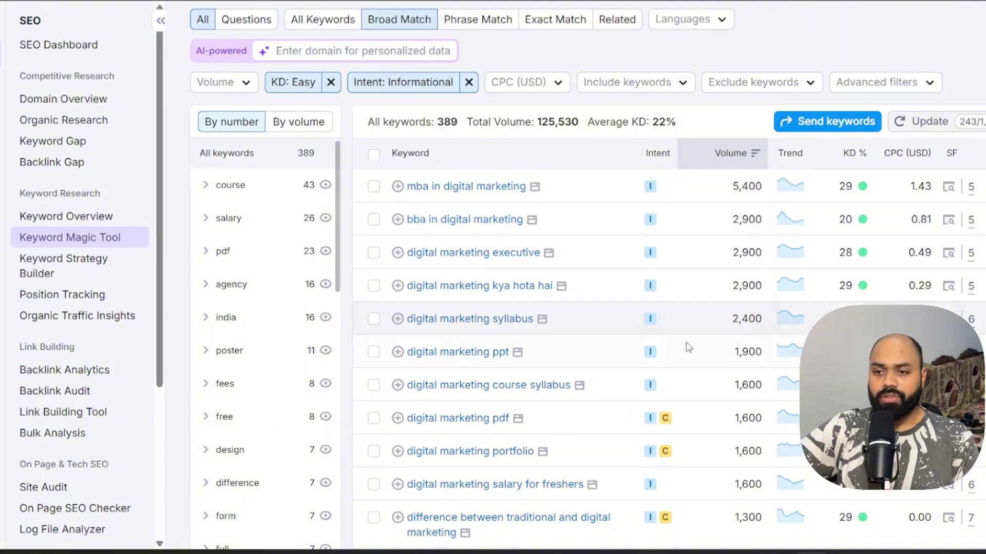
{"action": "left_click", "coordinate": [374, 320]}
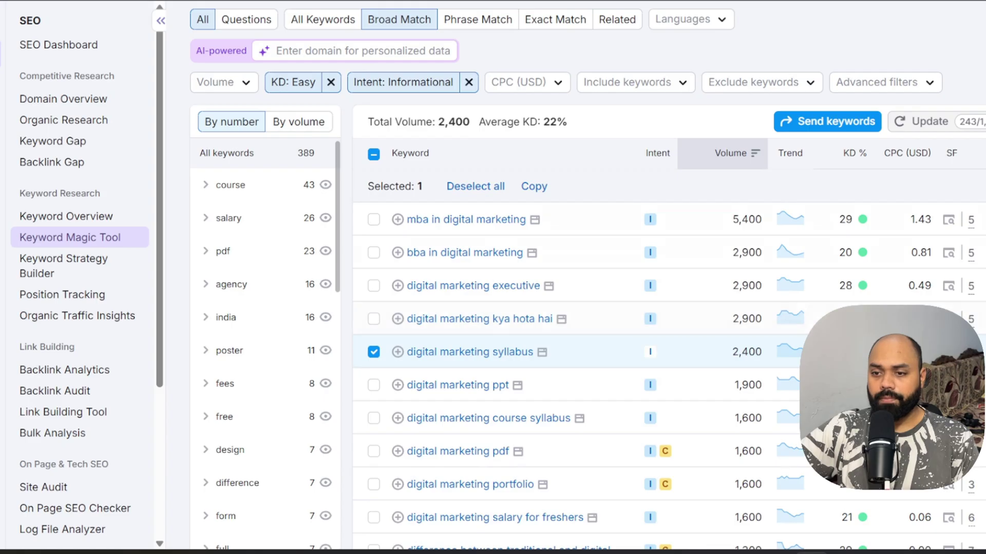
{"action": "scroll", "coordinate": [591, 324], "scroll_direction": "down", "scroll_amount": 5}
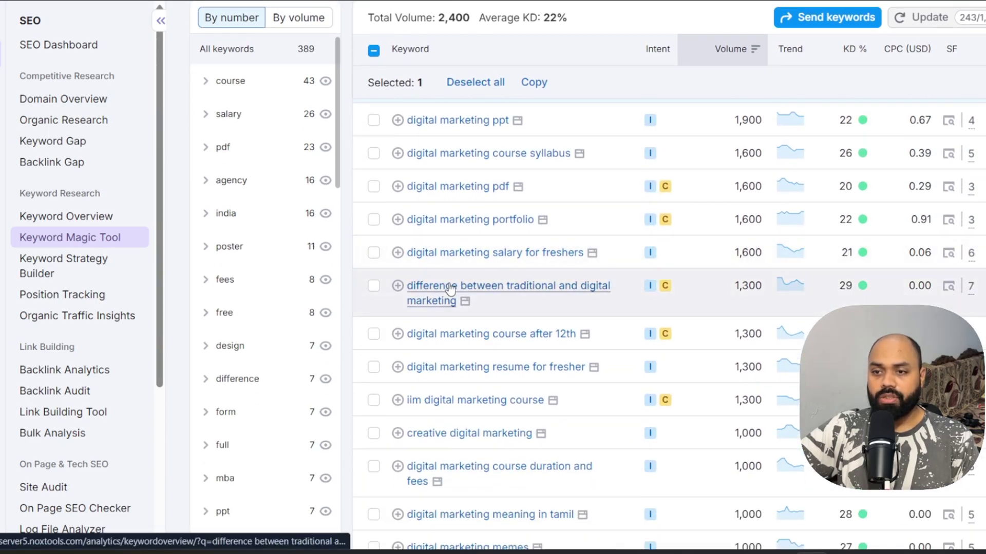
{"action": "left_click", "coordinate": [373, 286]}
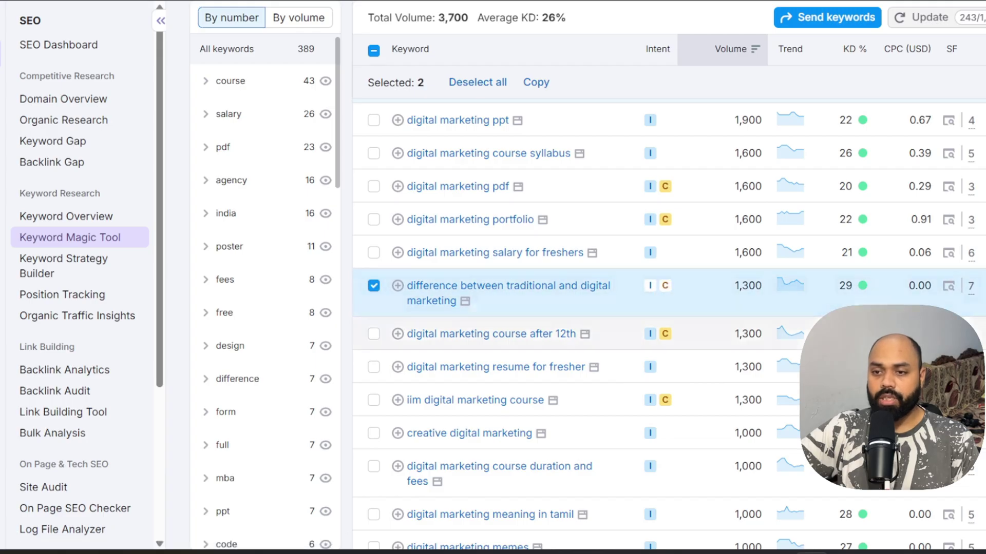
{"action": "left_click", "coordinate": [373, 367]}
Step: Add "scope of digital marketing in india" and "digital marketing executive salary" to the selection and copy the five selected keywords
{"action": "scroll", "coordinate": [668, 324], "scroll_direction": "down", "scroll_amount": 5}
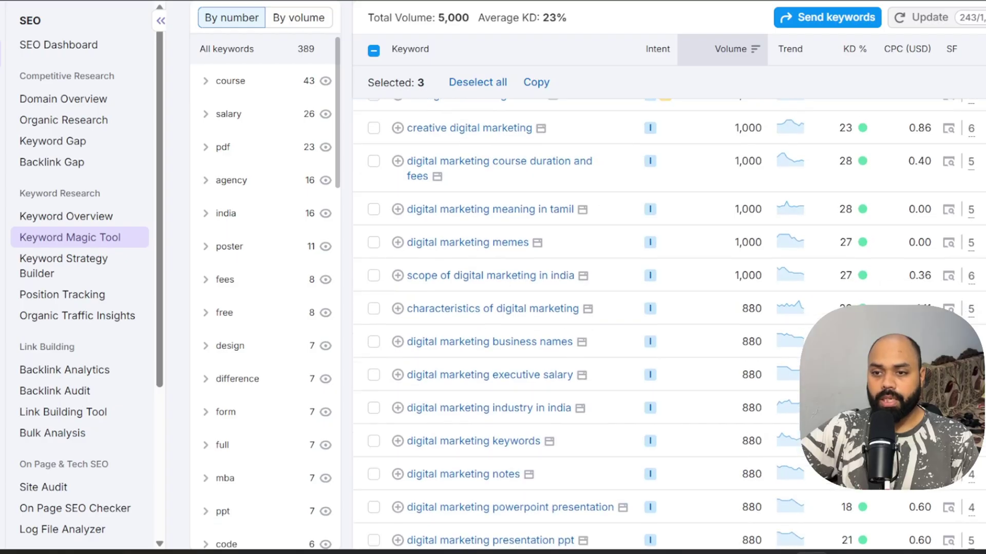
{"action": "left_click", "coordinate": [373, 275]}
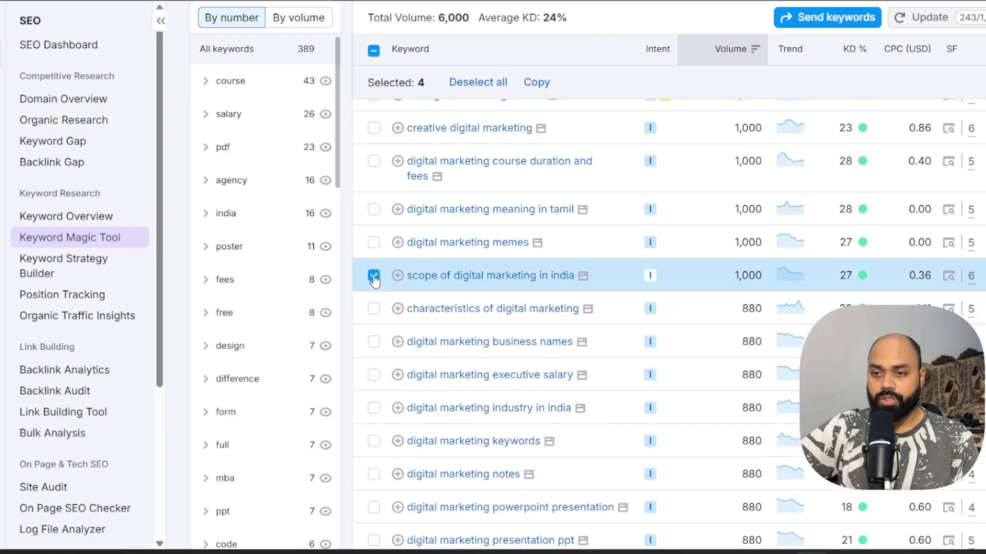
{"action": "left_click", "coordinate": [373, 375]}
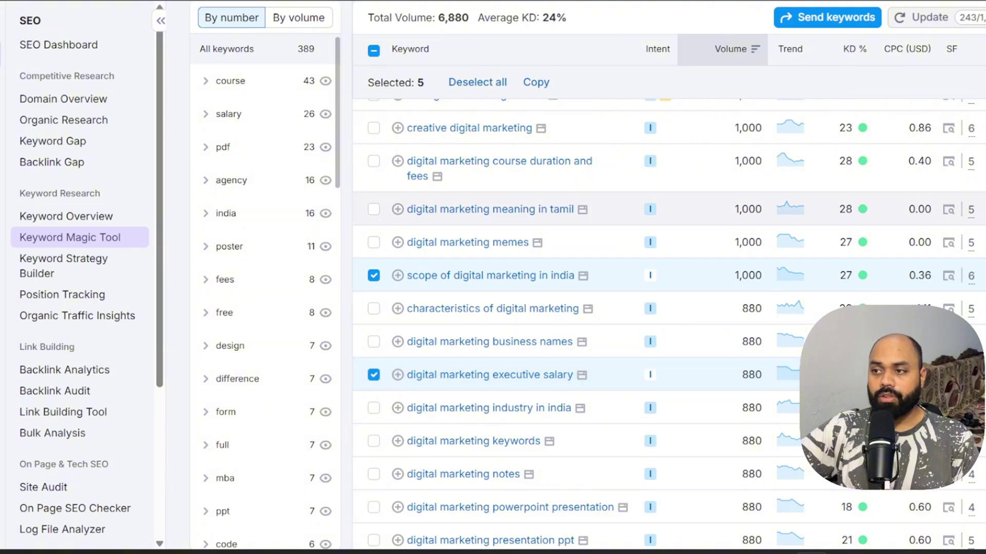
{"action": "scroll", "coordinate": [370, 379], "scroll_direction": "down", "scroll_amount": 5}
{"action": "scroll", "coordinate": [565, 323], "scroll_direction": "up", "scroll_amount": 10}
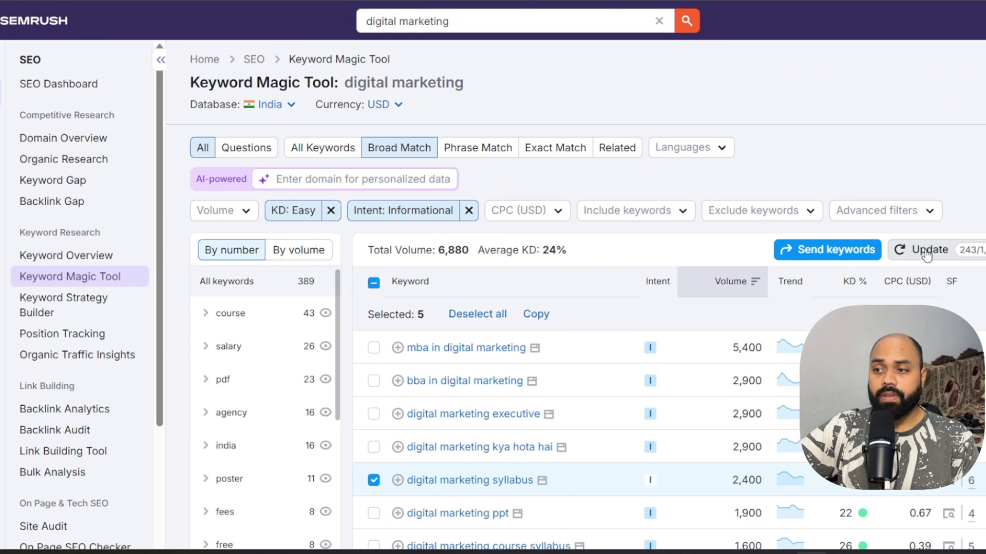
{"action": "left_click", "coordinate": [546, 321]}
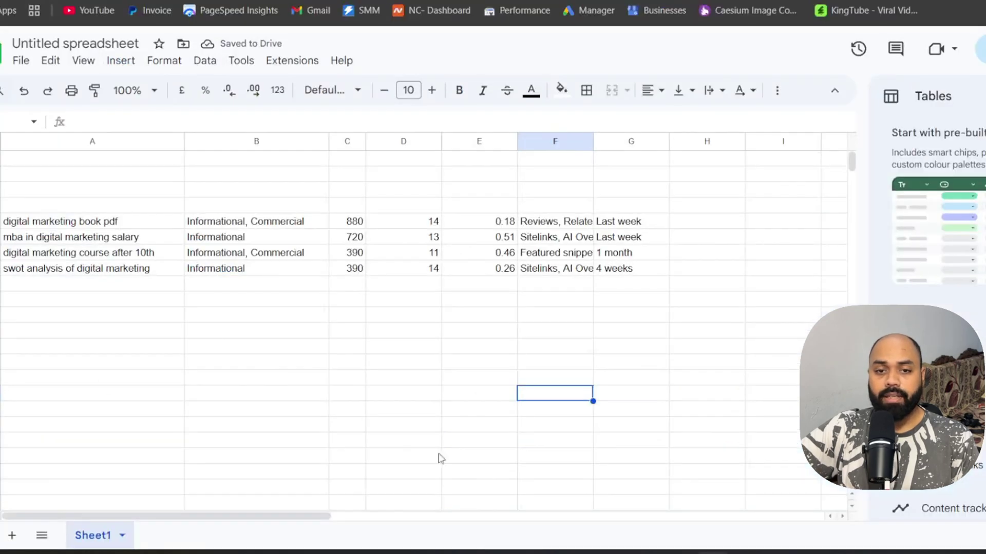
Step: Paste the five copied keywords into column A of the Google Sheets spreadsheet, leaving one blank row below the first group
{"action": "left_click", "coordinate": [47, 306]}
{"action": "key", "text": "ctrl+v"}
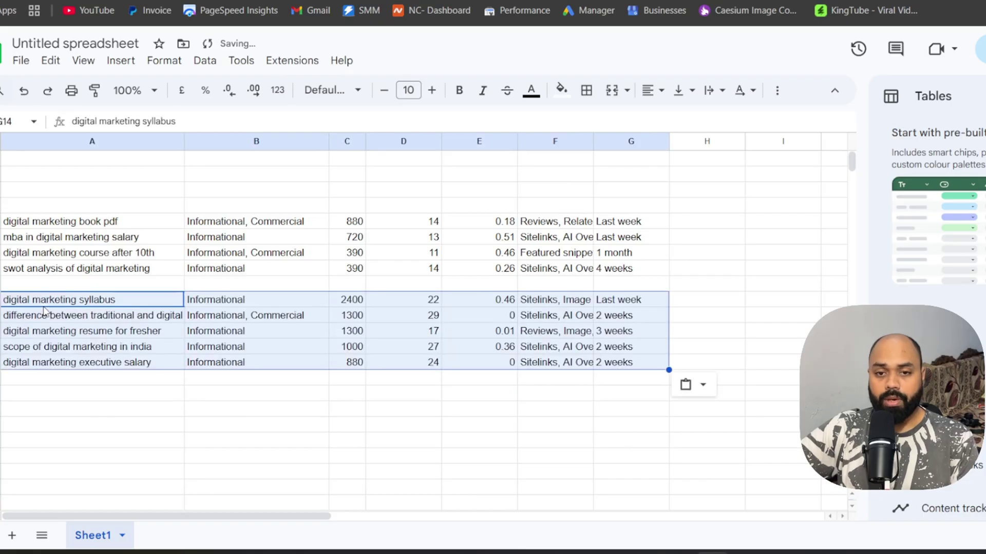
{"action": "left_click", "coordinate": [353, 469]}
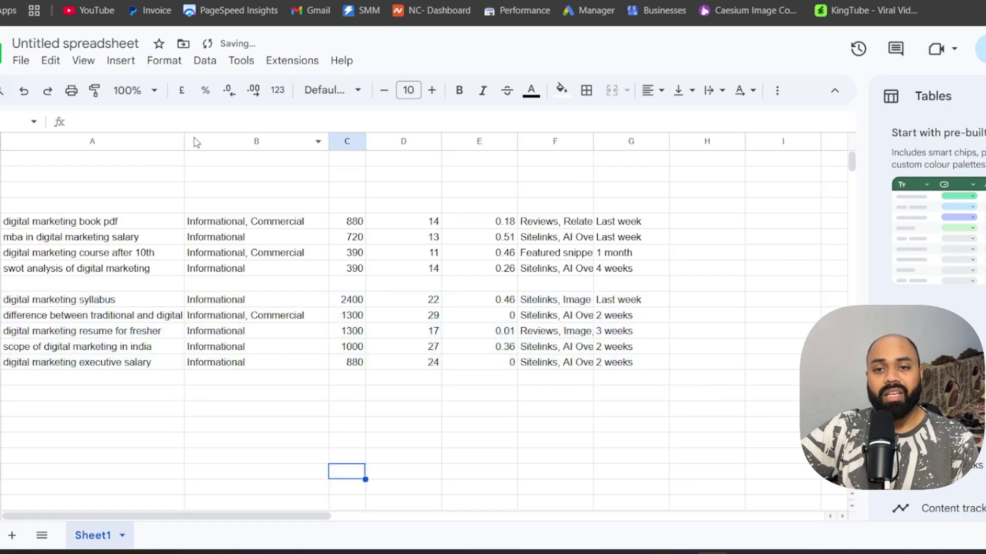
Step: Widen column A of the keyword spreadsheet slightly to give the long keyword names more room
{"action": "left_click_drag", "start_coordinate": [184, 141], "coordinate": [204, 141]}
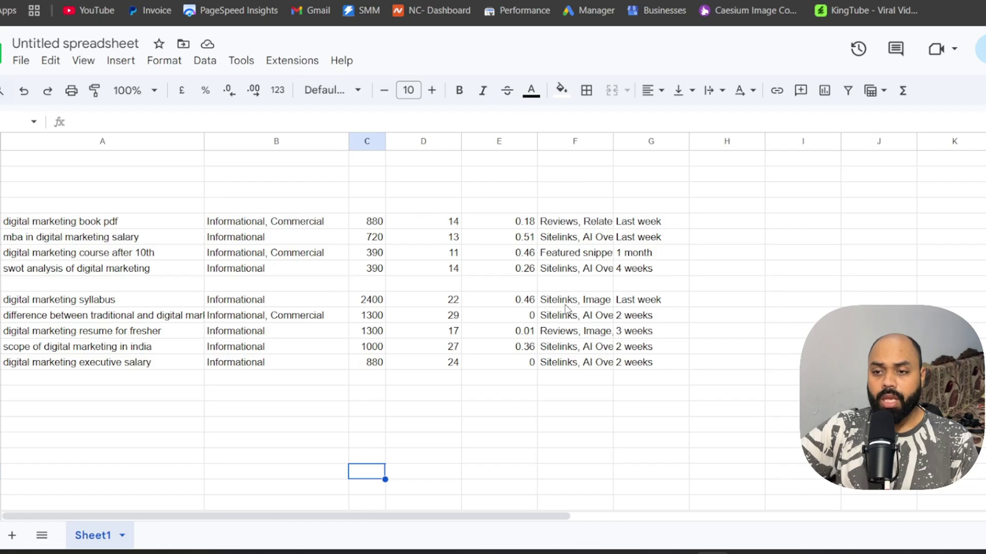
{"action": "left_click", "coordinate": [652, 410]}
{"action": "left_click", "coordinate": [213, 414]}
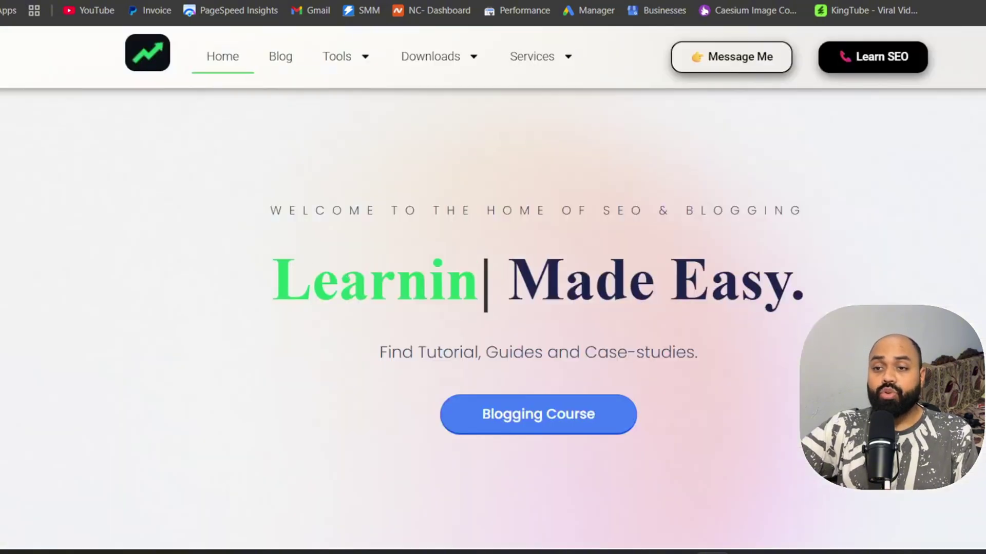
Step: Switch to the SEO and blogging website and look over its home page, returning to the welcome banner
{"action": "scroll", "coordinate": [55, 201], "scroll_direction": "down", "scroll_amount": 10}
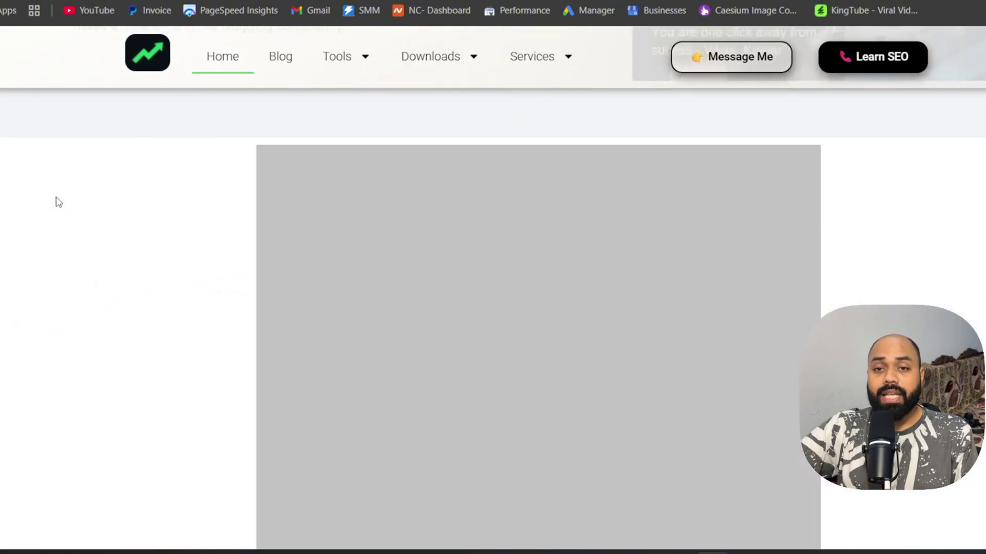
{"action": "scroll", "coordinate": [92, 192], "scroll_direction": "up", "scroll_amount": 12}
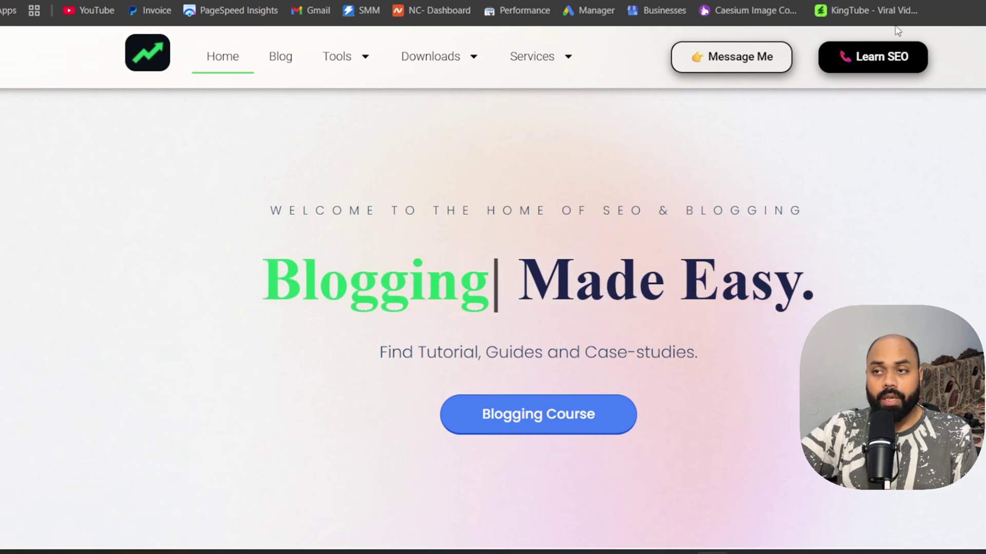
Step: Open Healthline's article on alkaline water and its benefits in a new browser tab
{"action": "key", "text": "ctrl+t"}
{"action": "type", "text": "he"}
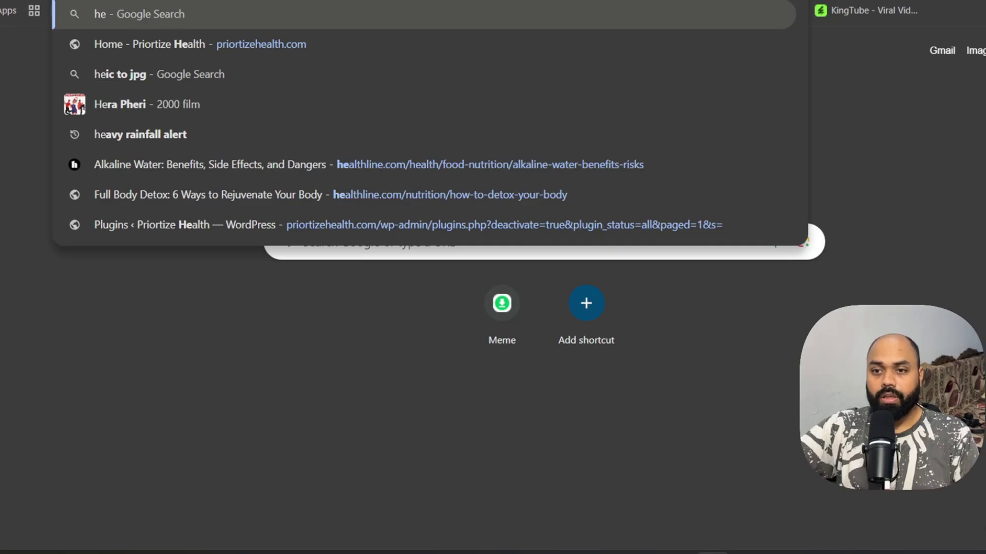
{"action": "key", "text": "Escape"}
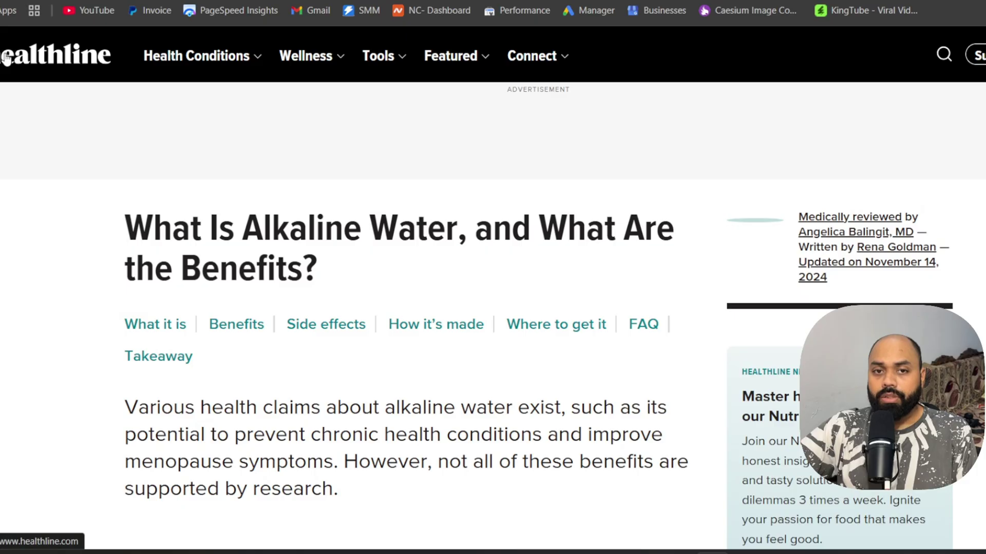
Step: Open the Healthline home page and look through its top reads, product reviews, spotlight and sponsored topic sections
{"action": "left_click", "coordinate": [6, 59]}
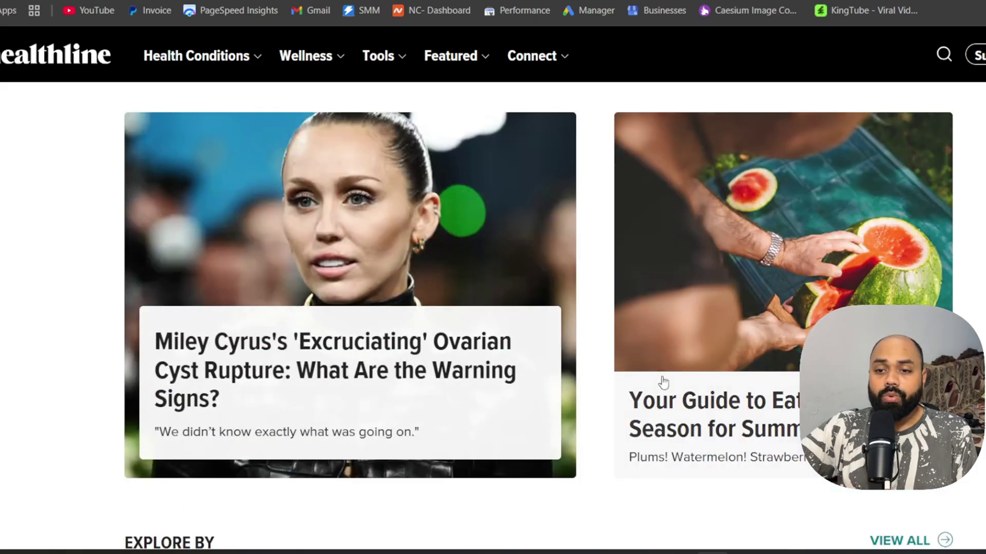
{"action": "scroll", "coordinate": [664, 383], "scroll_direction": "down", "scroll_amount": 20}
{"action": "scroll", "coordinate": [610, 301], "scroll_direction": "up", "scroll_amount": 12}
{"action": "scroll", "coordinate": [565, 295], "scroll_direction": "down", "scroll_amount": 8}
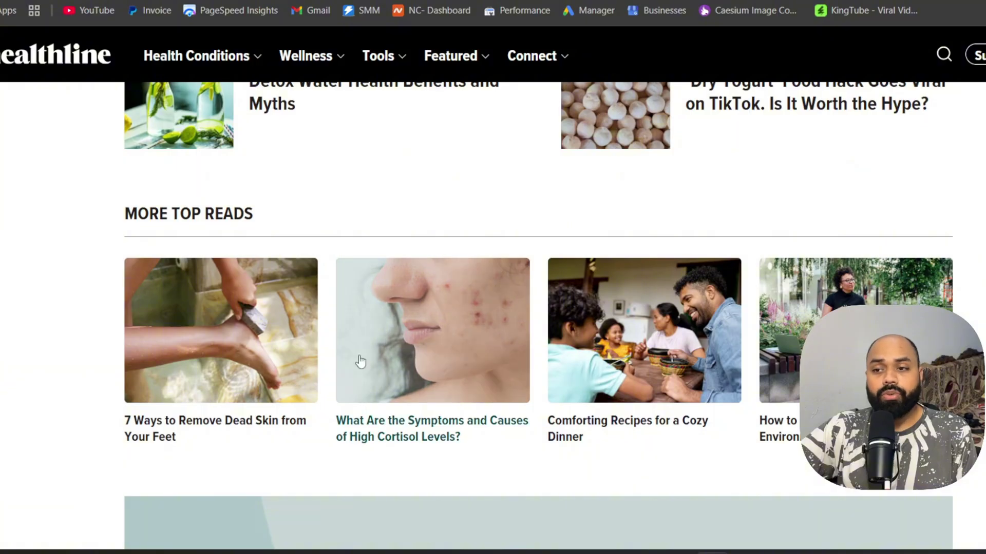
{"action": "scroll", "coordinate": [728, 356], "scroll_direction": "down", "scroll_amount": 15}
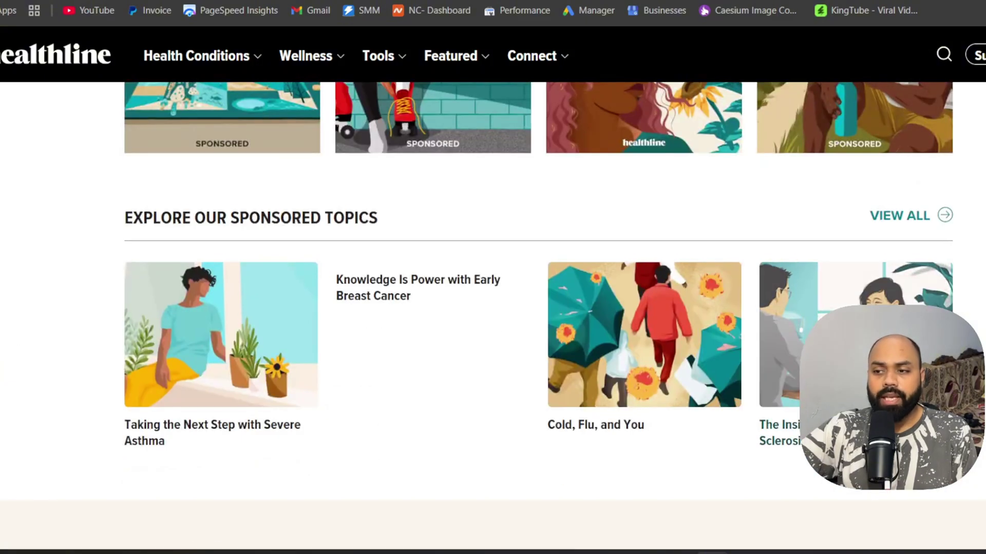
{"action": "scroll", "coordinate": [493, 308], "scroll_direction": "down", "scroll_amount": 10}
{"action": "scroll", "coordinate": [493, 309], "scroll_direction": "up", "scroll_amount": 20}
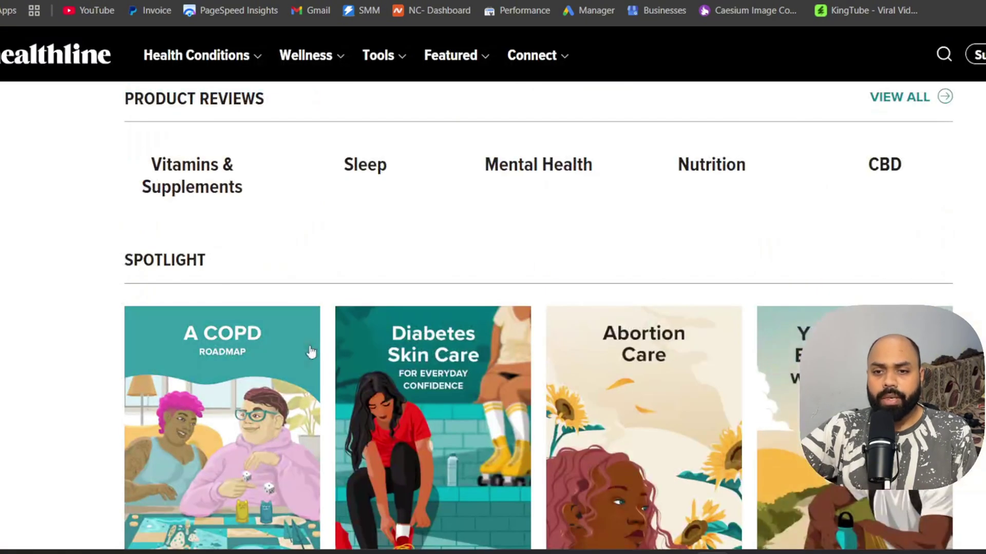
Step: Look over Healthline's Wellness categories and the other top-level site sections
{"action": "left_click", "coordinate": [325, 58]}
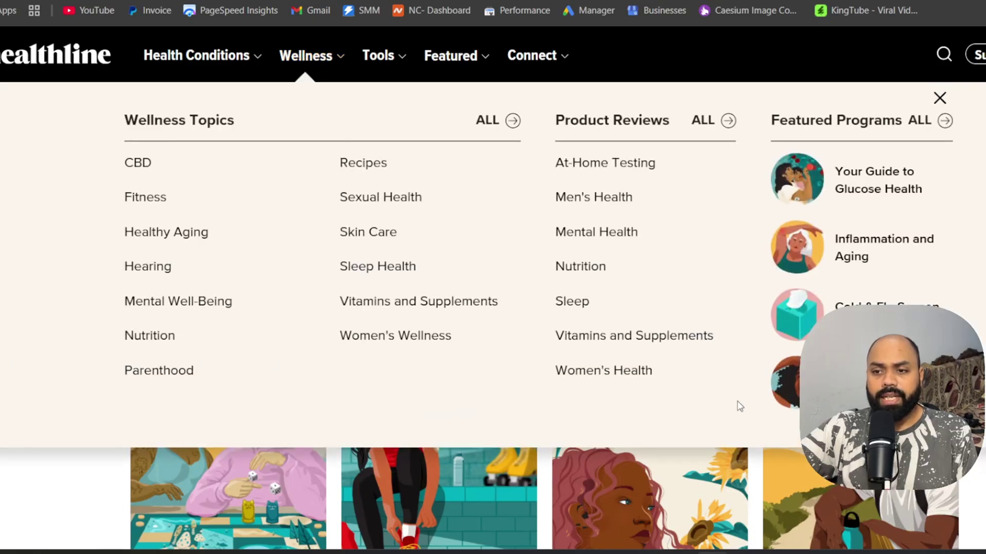
{"action": "left_click", "coordinate": [385, 57]}
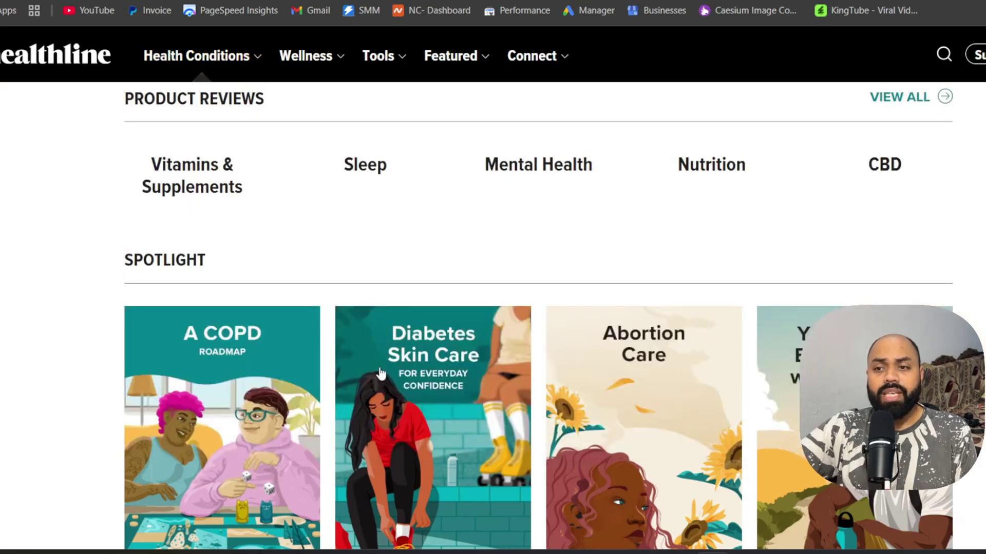
{"action": "scroll", "coordinate": [896, 200], "scroll_direction": "down", "scroll_amount": 15}
{"action": "scroll", "coordinate": [897, 199], "scroll_direction": "up", "scroll_amount": 20}
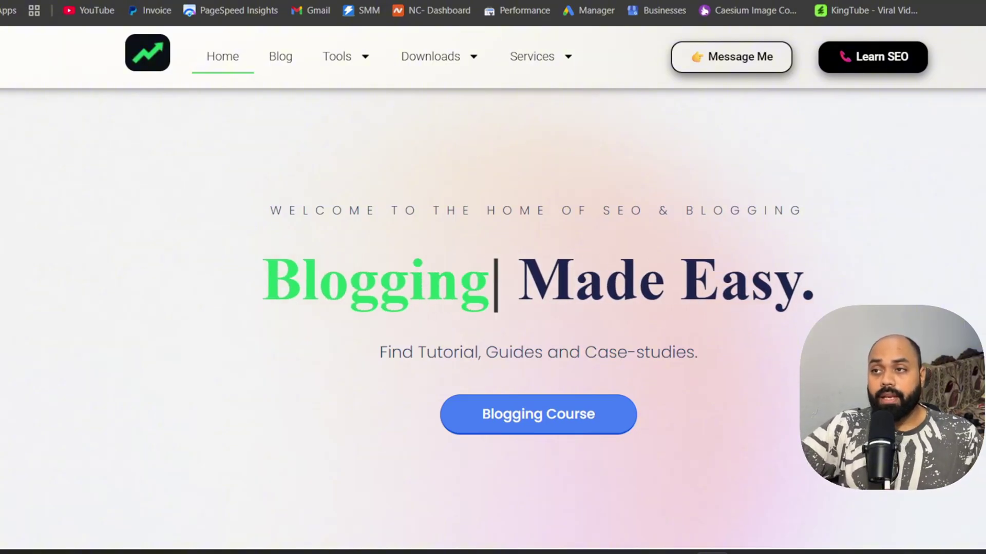
Step: Search Google for "download backlinks" in a new browser tab
{"action": "key", "text": "ctrl+t"}
{"action": "type", "text": "do"}
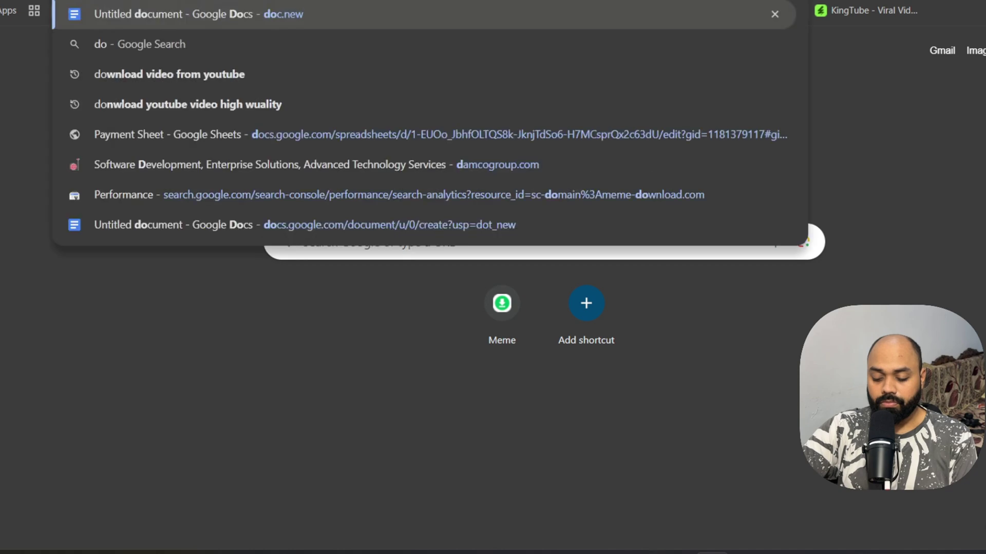
{"action": "type", "text": "wnload backlinks"}
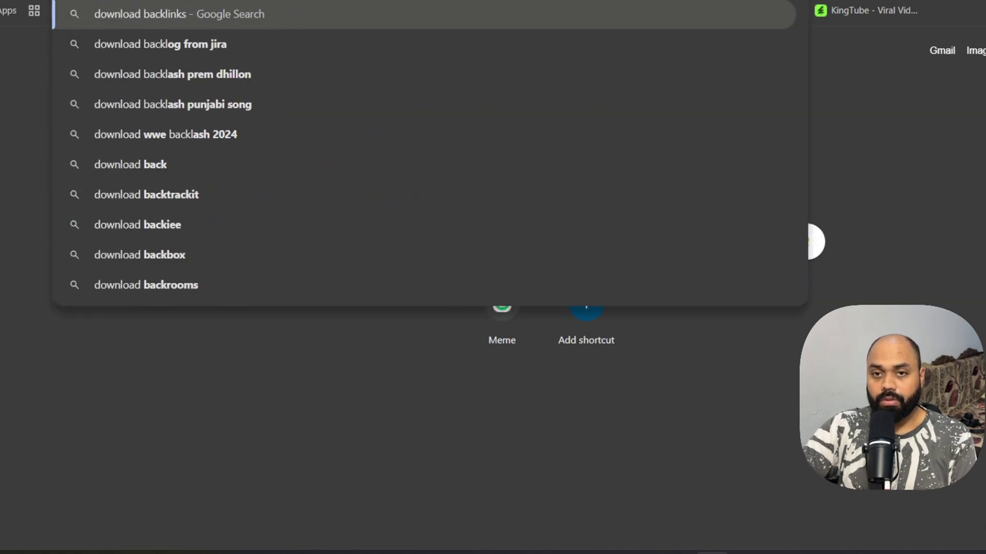
{"action": "key", "text": "Return"}
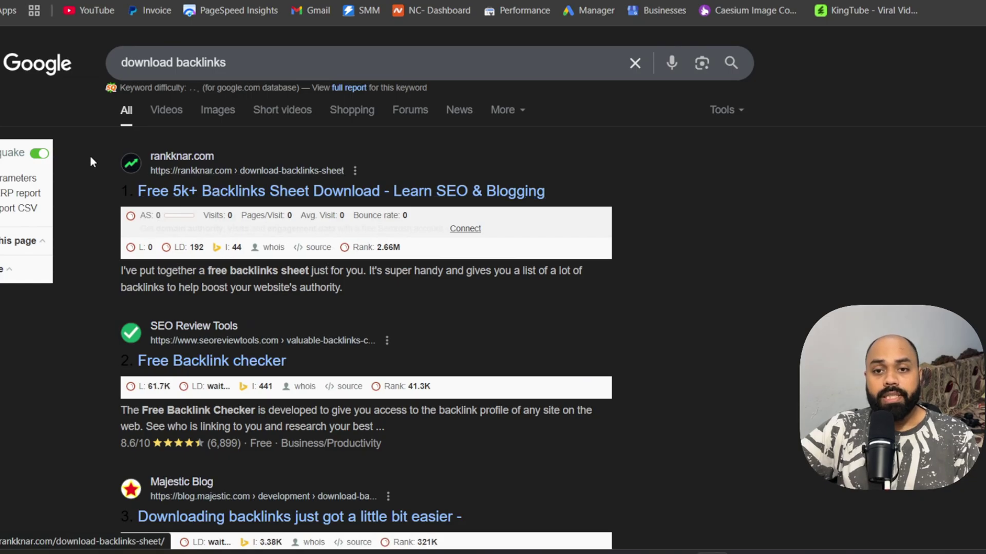
Step: Examine the ranking websites in the "download backlinks" results, including rankknar.com and its competitors
{"action": "left_click_drag", "start_coordinate": [90, 156], "coordinate": [936, 227]}
{"action": "left_click", "coordinate": [935, 222]}
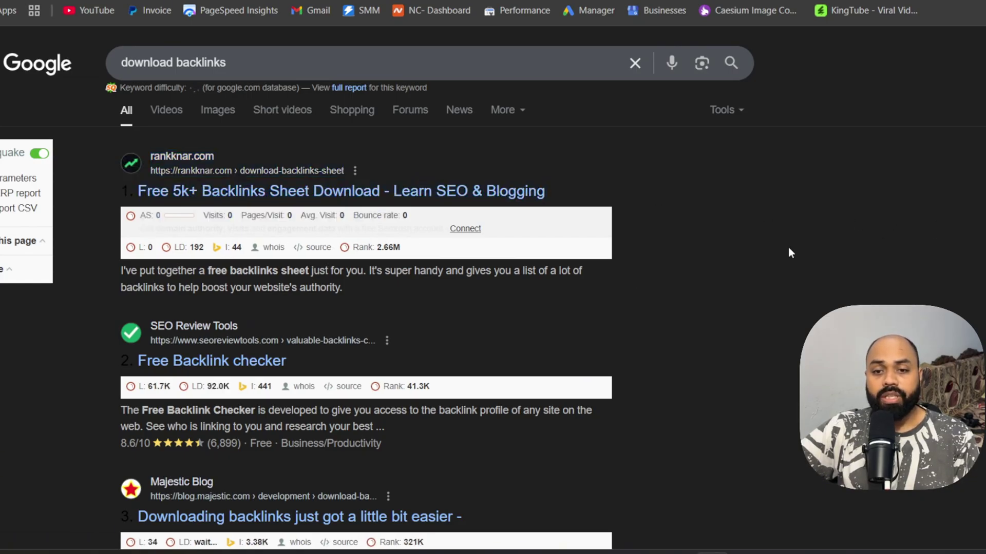
{"action": "scroll", "coordinate": [330, 458], "scroll_direction": "down", "scroll_amount": 9}
{"action": "scroll", "coordinate": [457, 346], "scroll_direction": "up", "scroll_amount": 9}
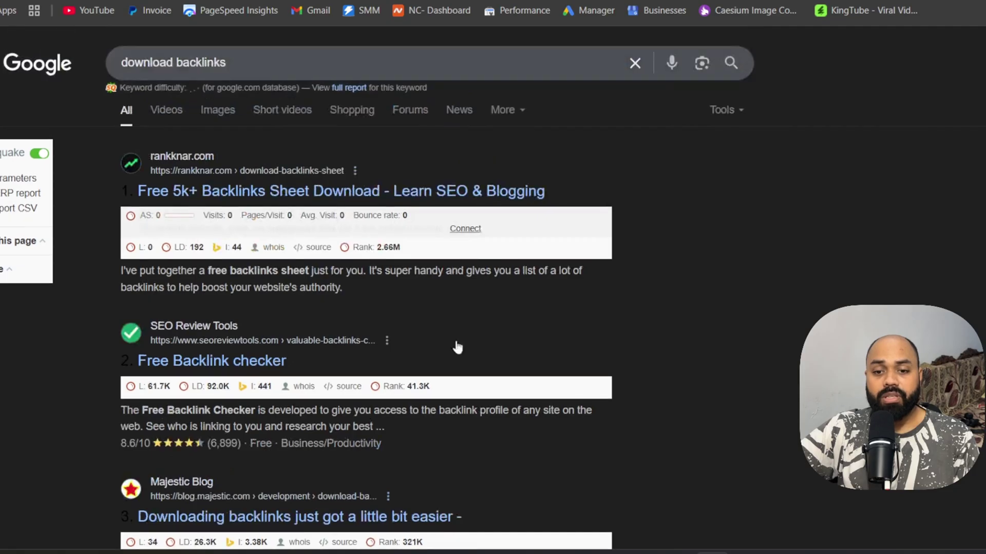
{"action": "scroll", "coordinate": [180, 410], "scroll_direction": "down", "scroll_amount": 9}
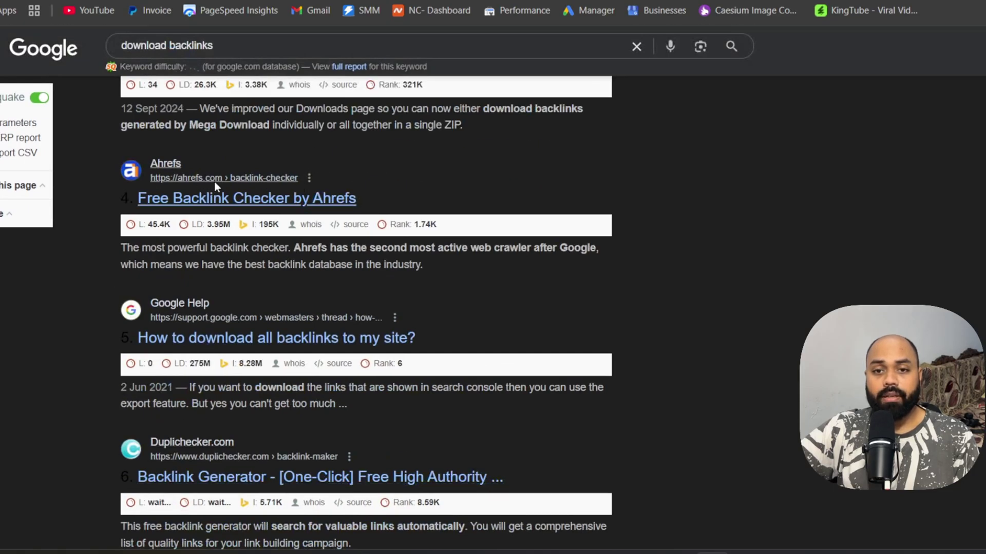
{"action": "scroll", "coordinate": [215, 185], "scroll_direction": "down", "scroll_amount": 10}
{"action": "scroll", "coordinate": [164, 237], "scroll_direction": "up", "scroll_amount": 9}
{"action": "scroll", "coordinate": [96, 285], "scroll_direction": "up", "scroll_amount": 10}
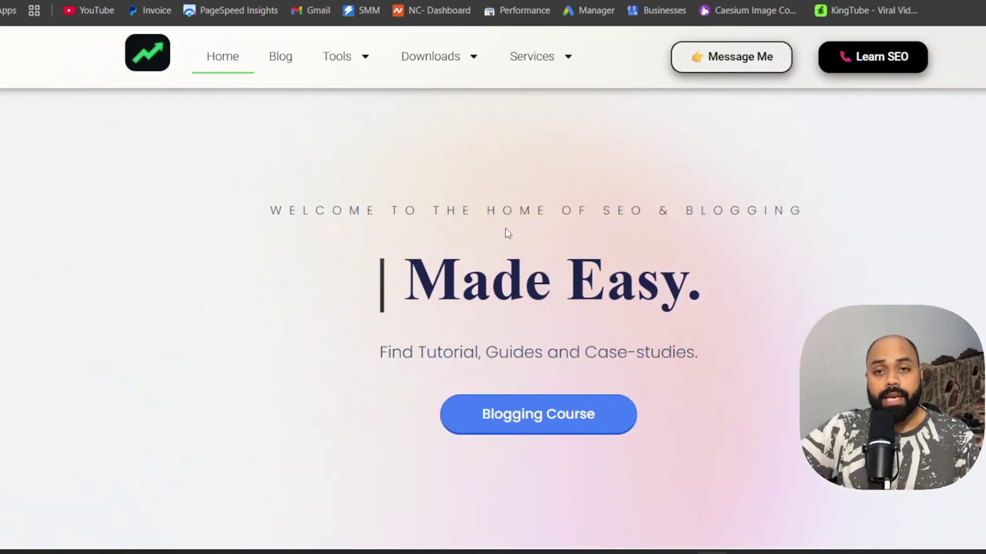
{"action": "scroll", "coordinate": [505, 228], "scroll_direction": "down", "scroll_amount": 10}
{"action": "scroll", "coordinate": [503, 234], "scroll_direction": "up", "scroll_amount": 10}
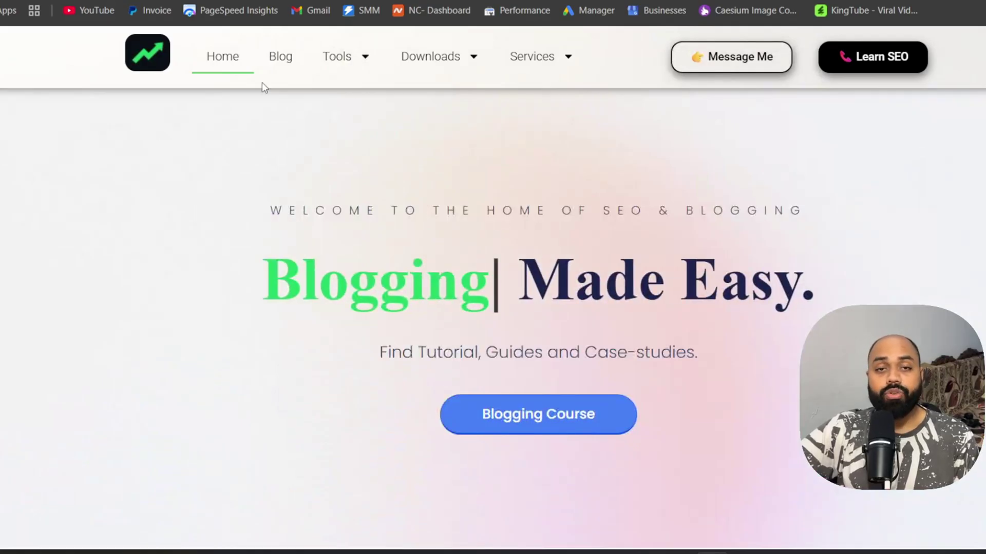
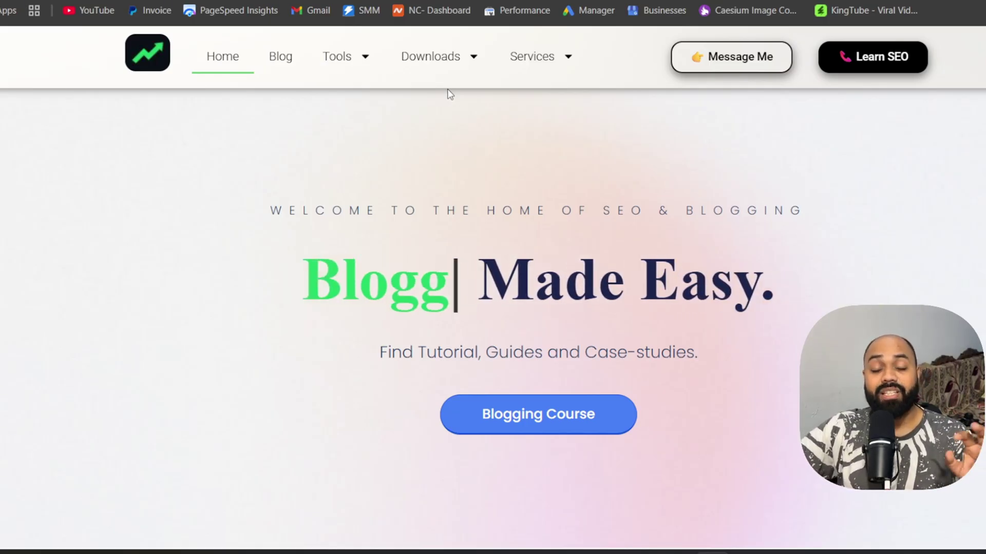
{"action": "left_click", "coordinate": [624, 1]}
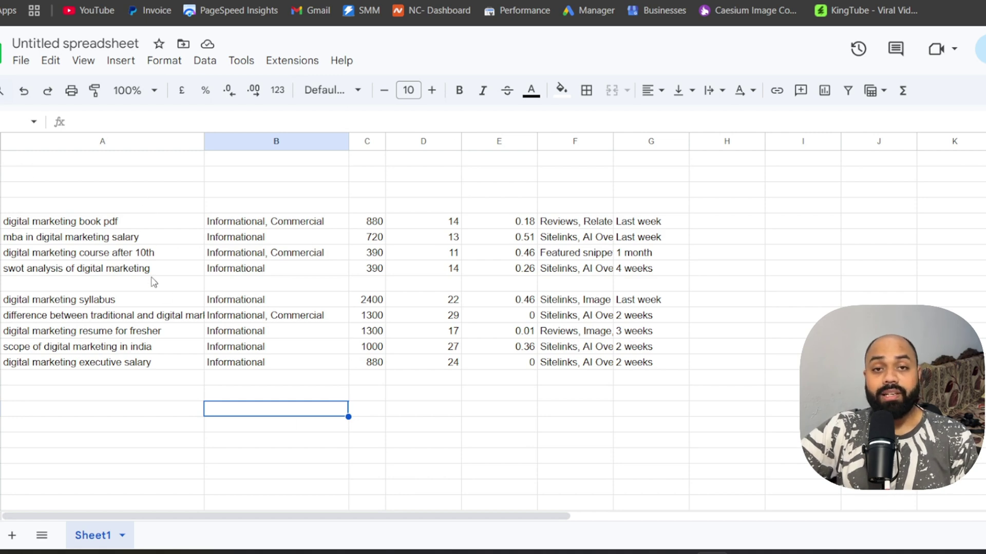
{"action": "key", "text": "ctrl+Tab"}
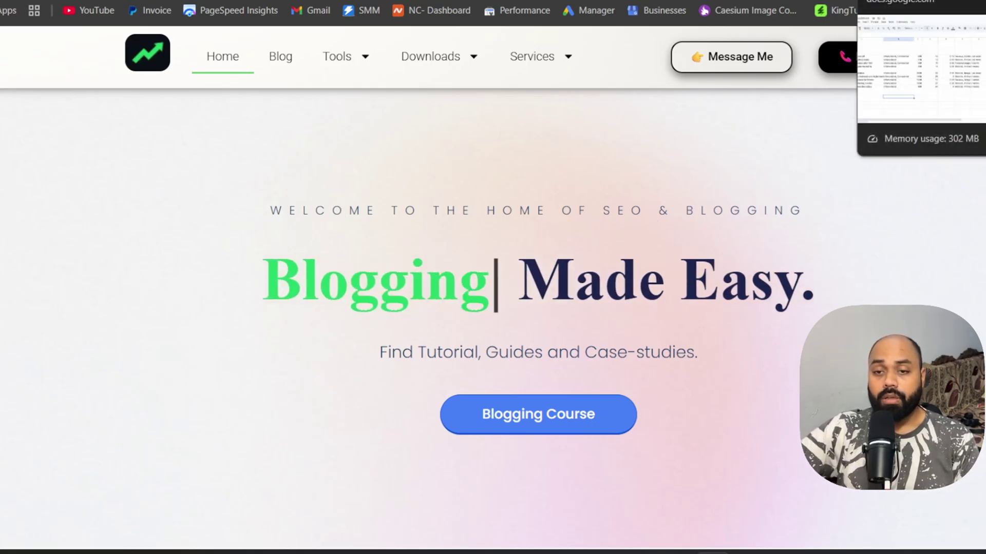
Step: Return to the keyword spreadsheet in Google Sheets and go through the digital marketing keywords in column A
{"action": "left_click", "coordinate": [894, 1]}
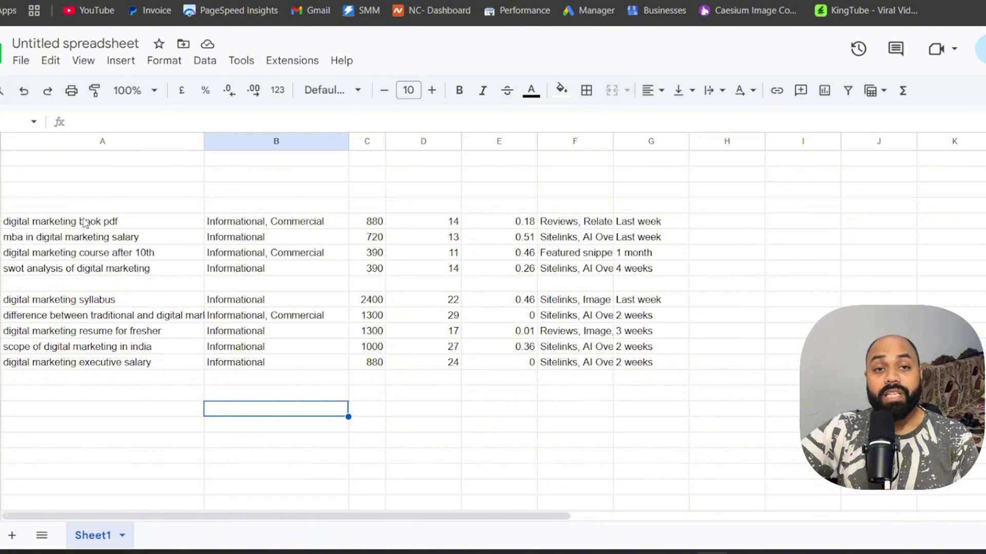
{"action": "left_click", "coordinate": [92, 253]}
{"action": "left_click", "coordinate": [106, 302]}
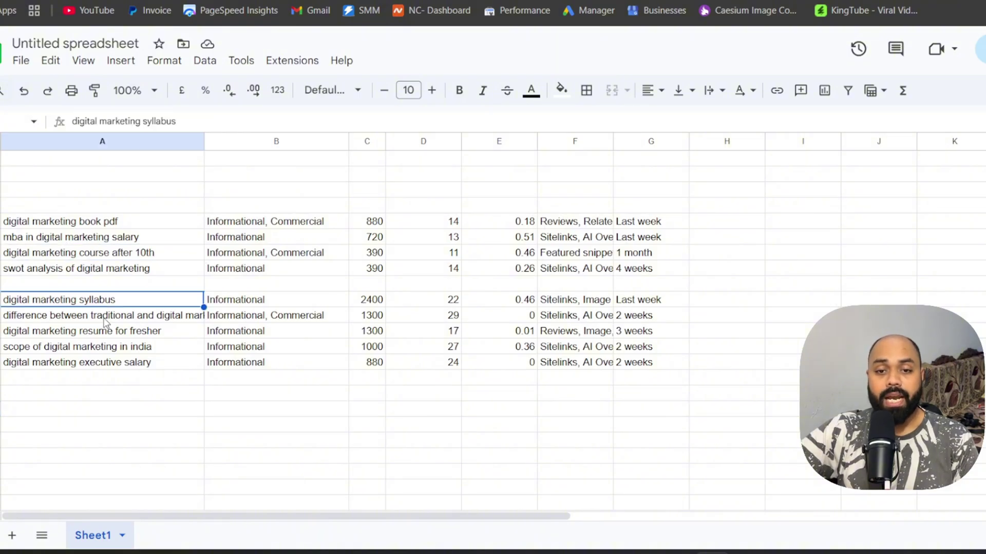
{"action": "left_click", "coordinate": [106, 334]}
{"action": "left_click_drag", "start_coordinate": [117, 315], "coordinate": [117, 301]}
{"action": "left_click", "coordinate": [116, 260]}
{"action": "left_click", "coordinate": [116, 334]}
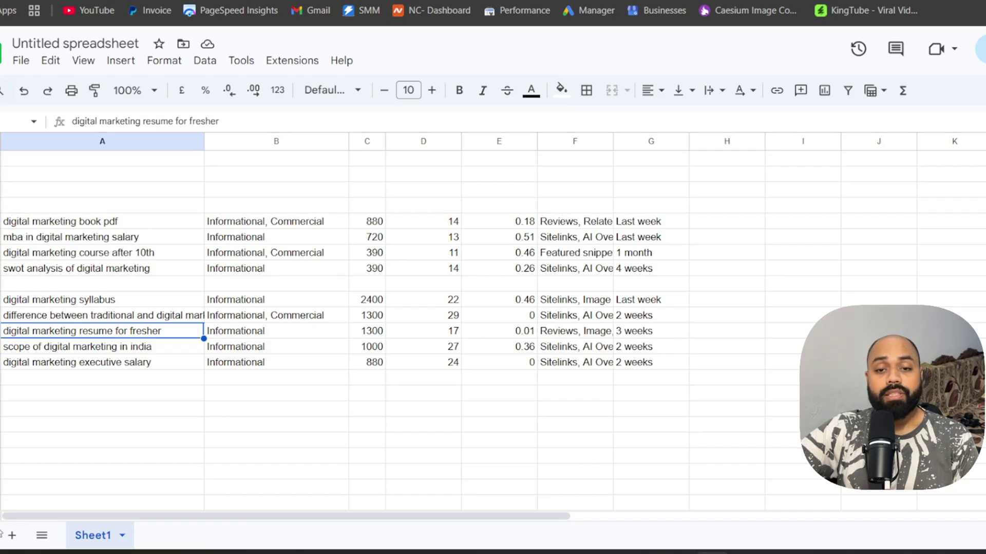
{"action": "left_click", "coordinate": [82, 240]}
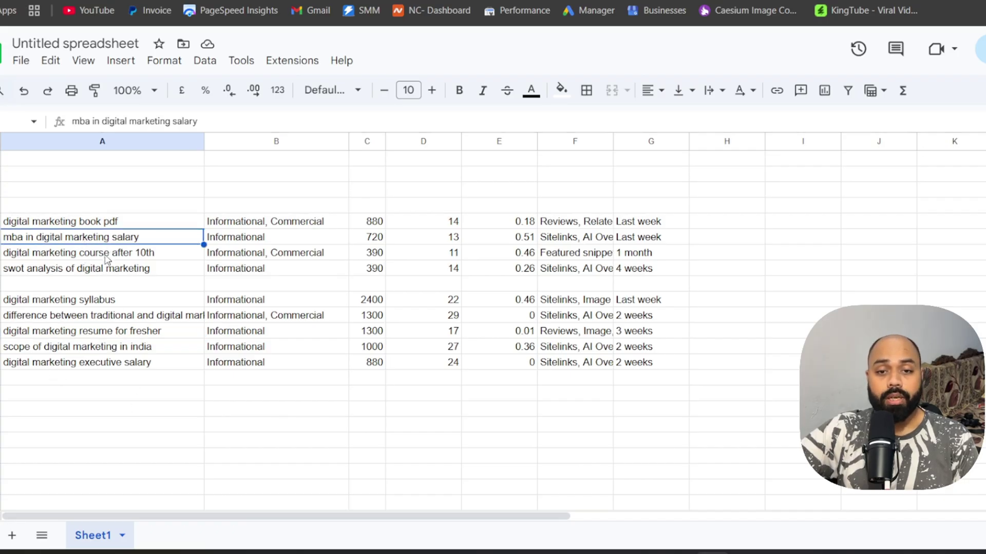
{"action": "left_click", "coordinate": [101, 256]}
{"action": "left_click", "coordinate": [97, 272]}
{"action": "left_click", "coordinate": [112, 303]}
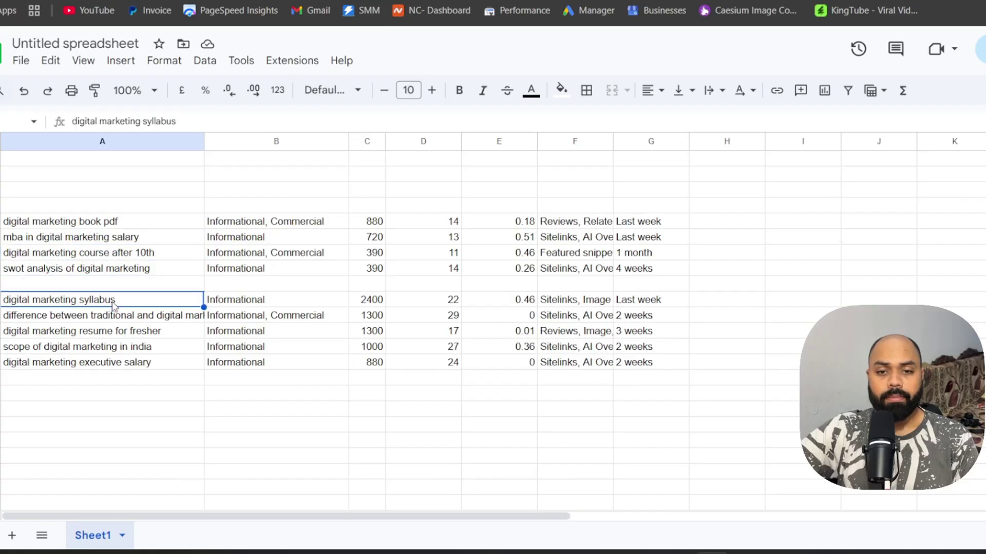
{"action": "left_click", "coordinate": [116, 317]}
Step: Copy the keyword "scope of digital marketing in india" from the spreadsheet and search for it on Google
{"action": "left_click", "coordinate": [116, 348]}
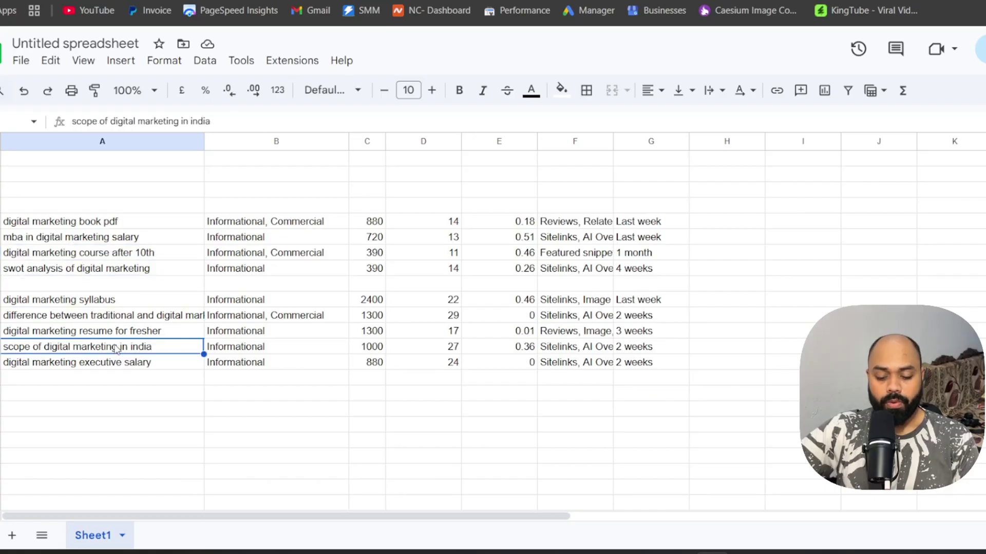
{"action": "key", "text": "ctrl+c"}
{"action": "left_click", "coordinate": [724, 1]}
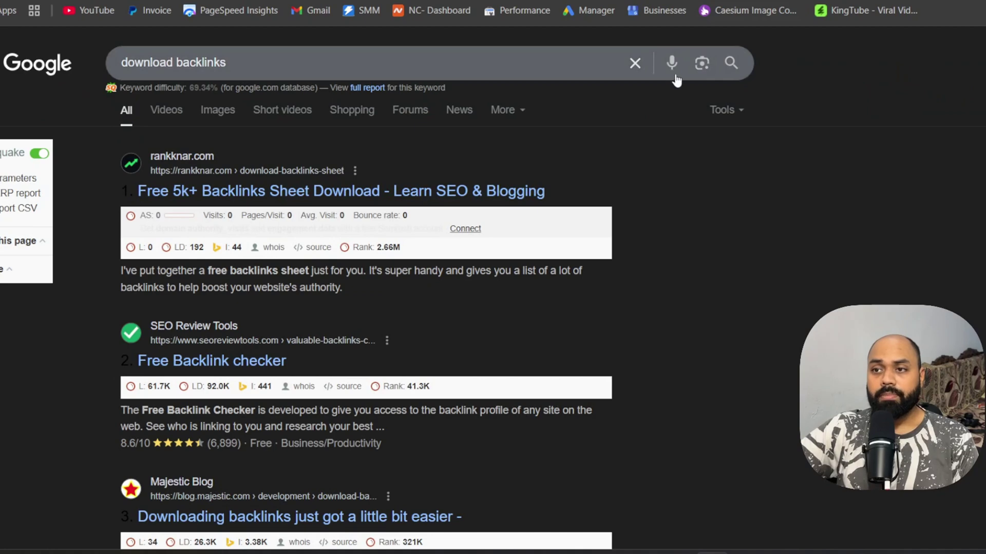
{"action": "left_click", "coordinate": [638, 65]}
{"action": "key", "text": "ctrl+v"}
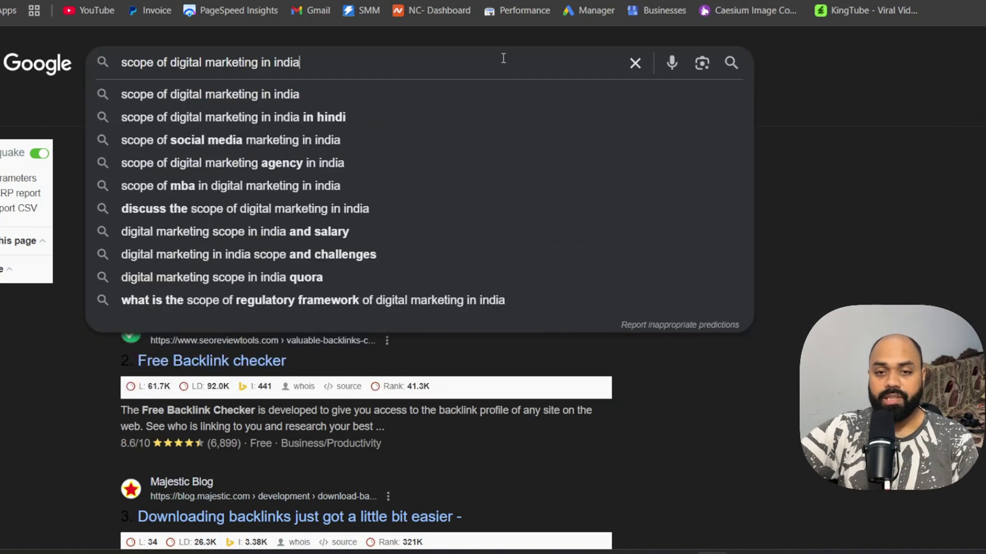
{"action": "key", "text": "Return"}
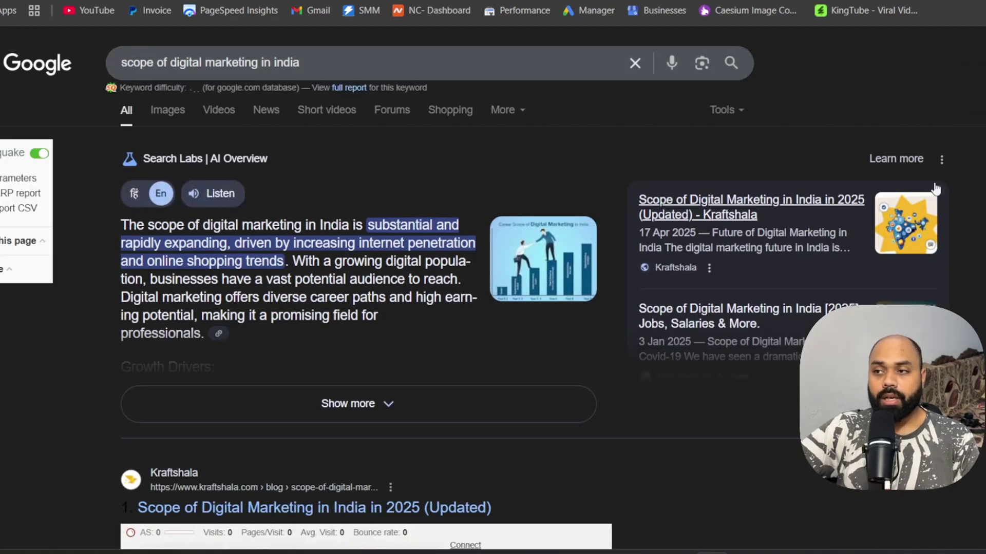
Step: Examine which websites rank for "scope of digital marketing in india", from the AI overview through the lower organic results
{"action": "scroll", "coordinate": [597, 224], "scroll_direction": "down", "scroll_amount": 5}
{"action": "scroll", "coordinate": [367, 318], "scroll_direction": "down", "scroll_amount": 10}
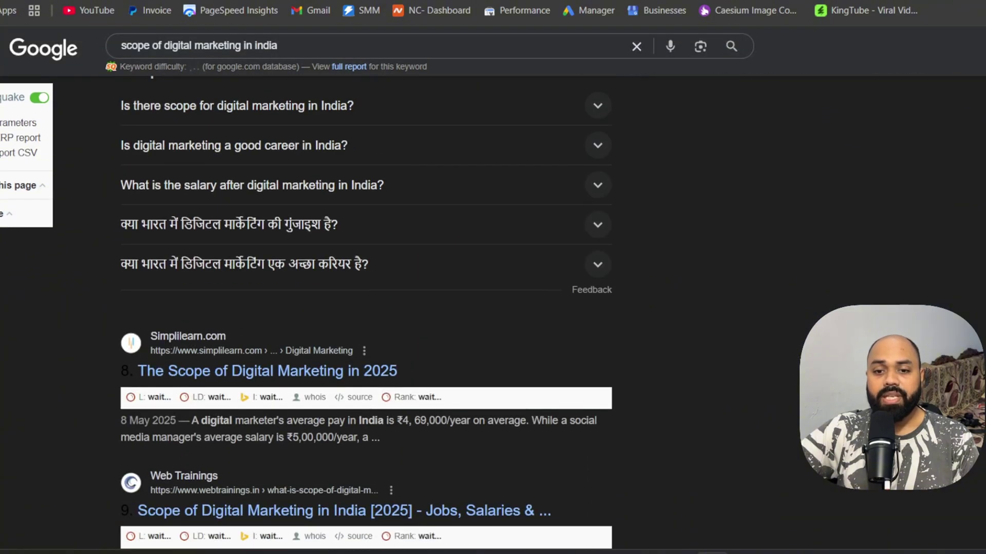
{"action": "scroll", "coordinate": [848, 142], "scroll_direction": "down", "scroll_amount": 5}
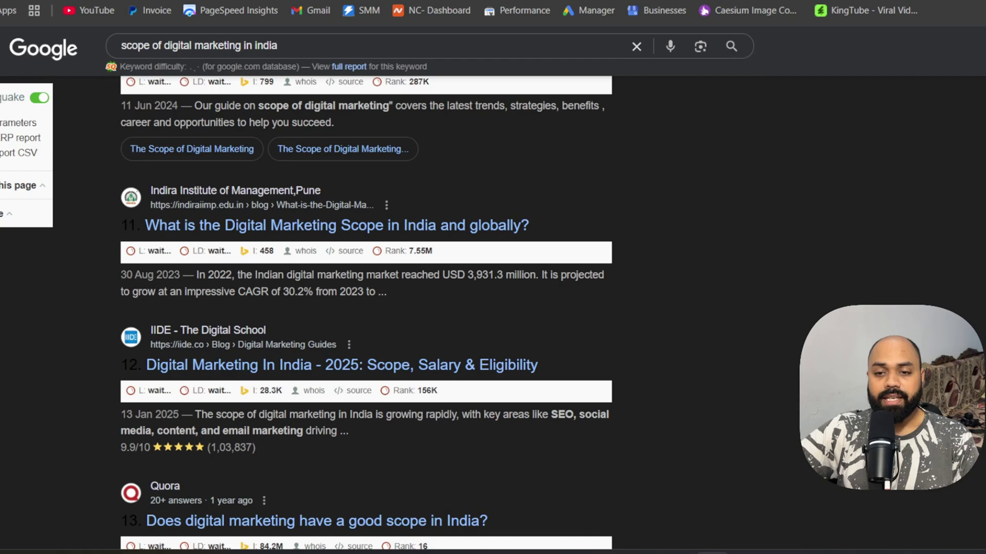
{"action": "scroll", "coordinate": [919, 280], "scroll_direction": "down", "scroll_amount": 8}
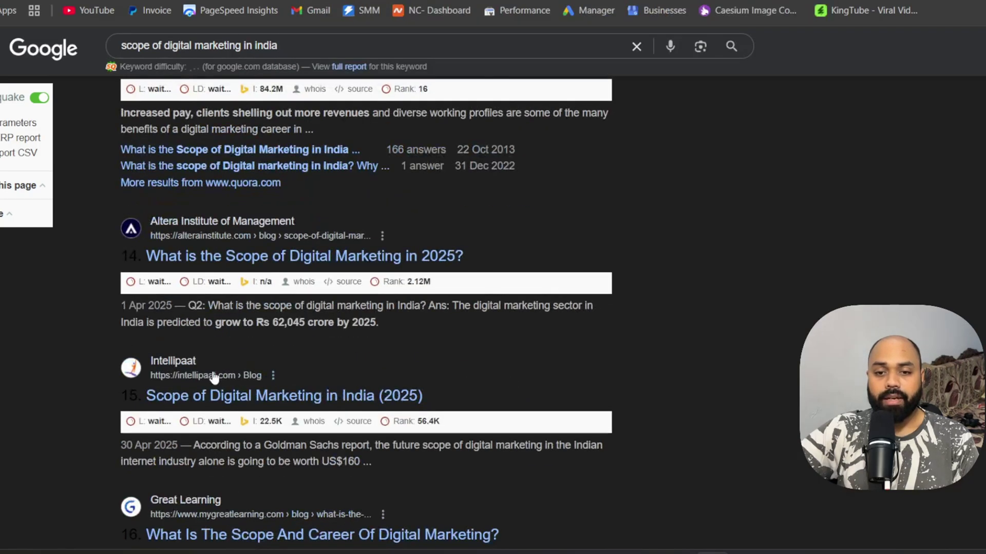
{"action": "scroll", "coordinate": [297, 424], "scroll_direction": "down", "scroll_amount": 8}
{"action": "scroll", "coordinate": [297, 418], "scroll_direction": "up", "scroll_amount": 14}
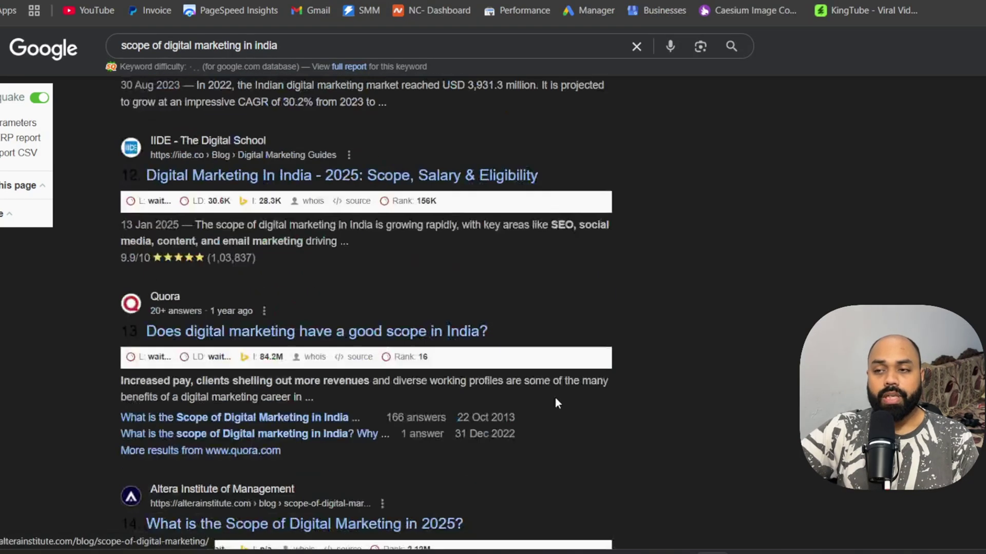
{"action": "scroll", "coordinate": [557, 403], "scroll_direction": "up", "scroll_amount": 20}
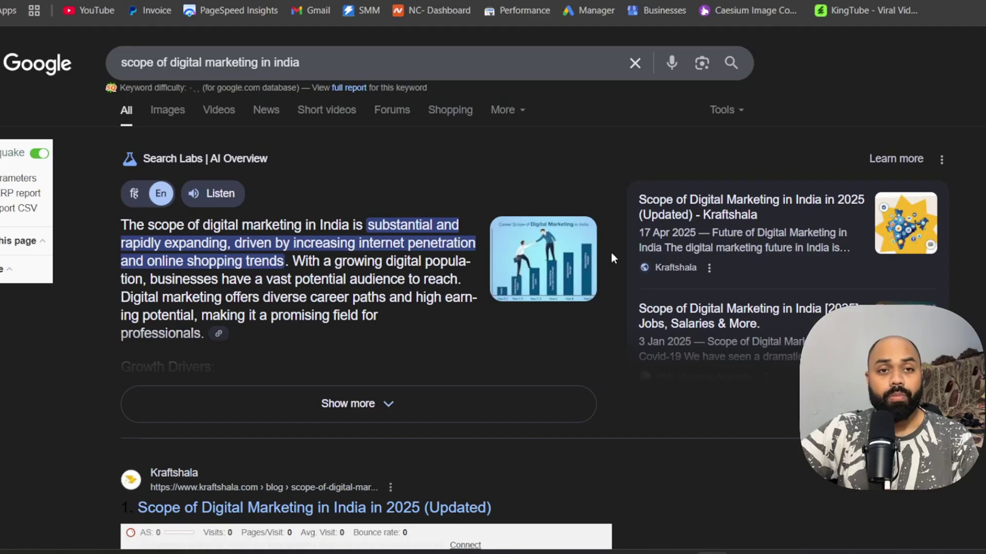
Step: Recheck the keyword in the spreadsheet, then examine the People also ask questions and related searches in its Google results
{"action": "left_click", "coordinate": [169, 1]}
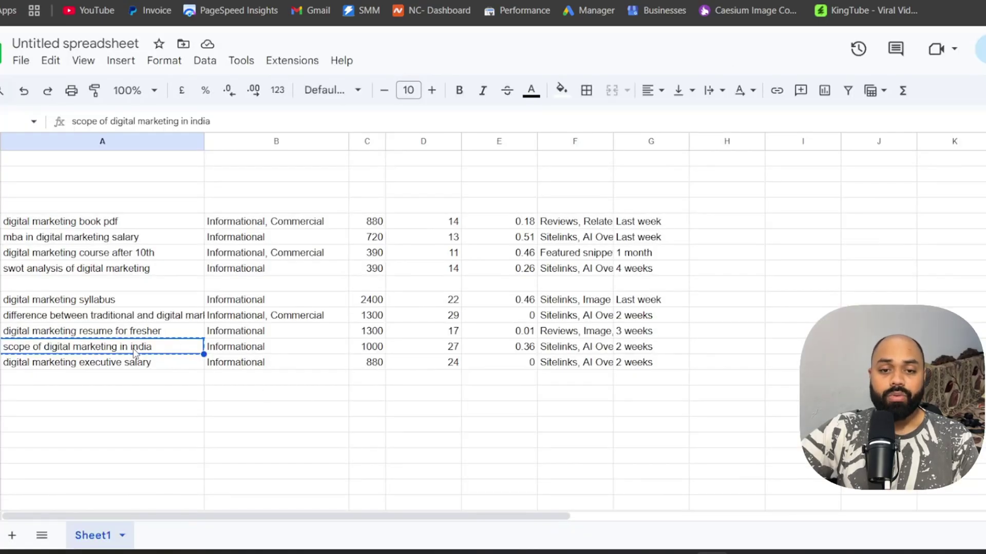
{"action": "left_click", "coordinate": [287, 1]}
{"action": "scroll", "coordinate": [586, 241], "scroll_direction": "down", "scroll_amount": 20}
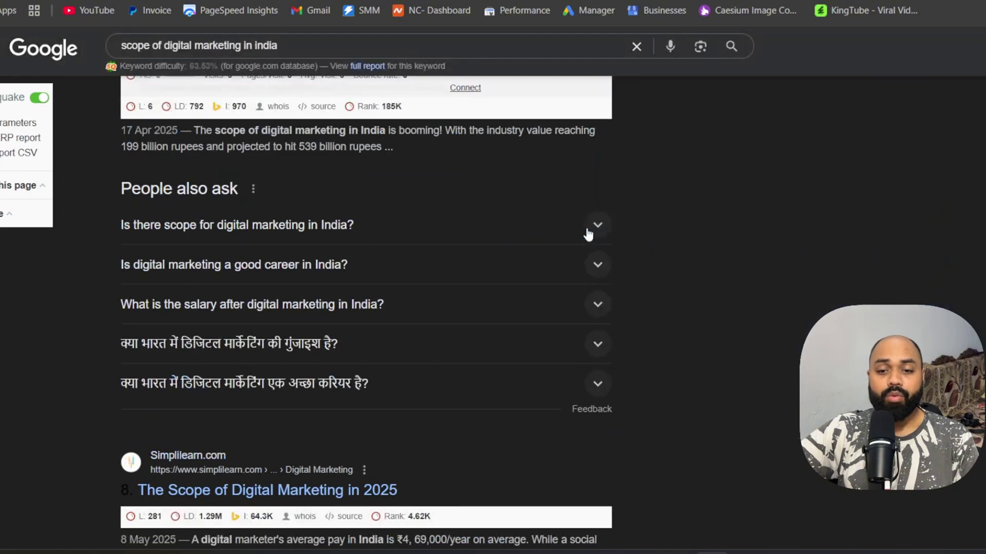
{"action": "scroll", "coordinate": [364, 218], "scroll_direction": "down", "scroll_amount": 10}
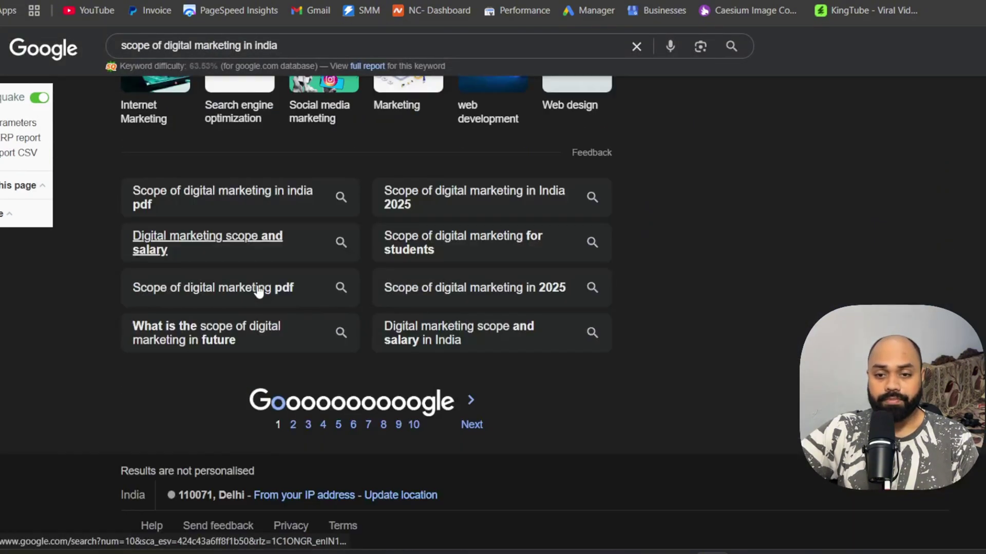
Step: View the second page of Google results, then enter "No" in column H for "scope of digital marketing in india" in the keyword spreadsheet
{"action": "left_click", "coordinate": [293, 425]}
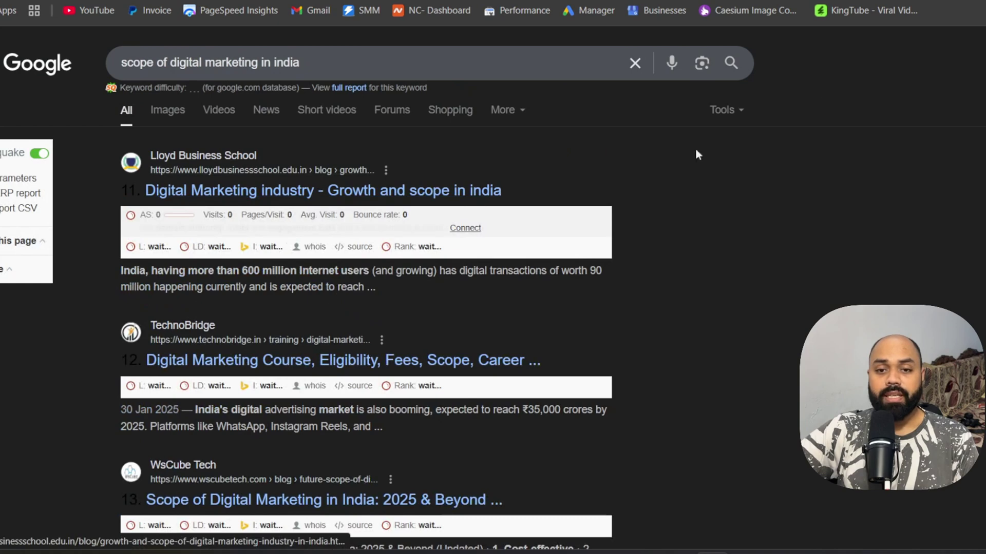
{"action": "left_click", "coordinate": [170, 1]}
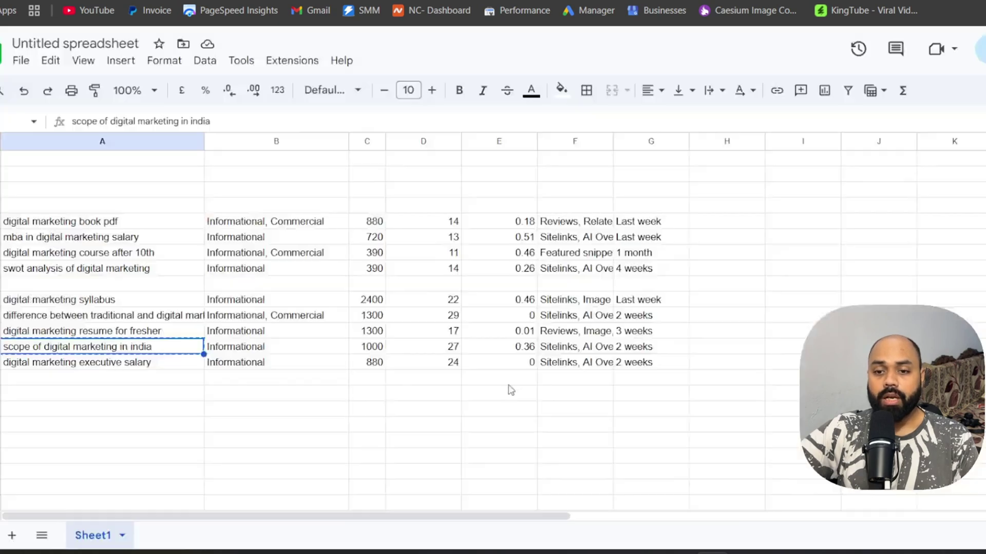
{"action": "left_click", "coordinate": [694, 352]}
{"action": "type", "text": "No"}
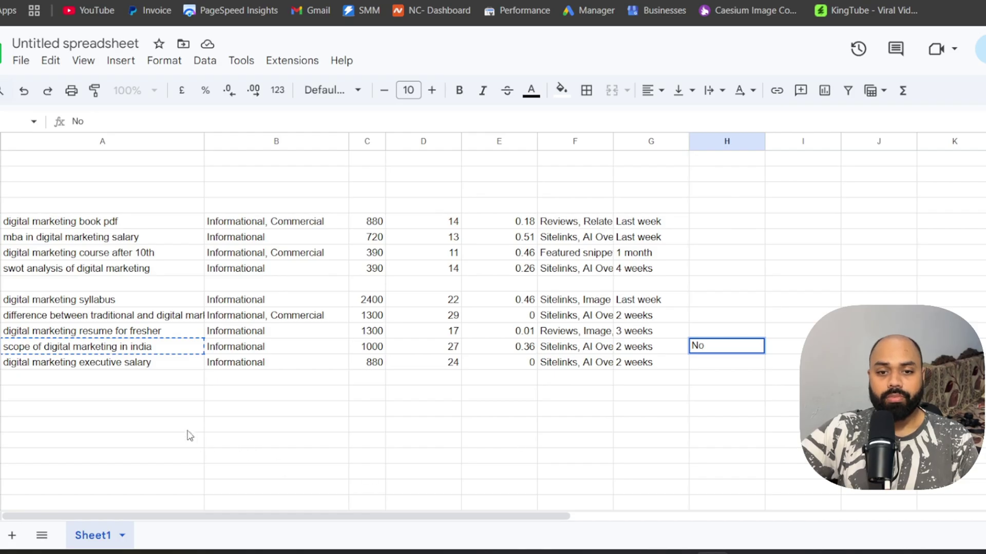
Step: Copy the keyword "difference between traditional and digital marketing" from the spreadsheet and search for it on Google
{"action": "left_click", "coordinate": [120, 318]}
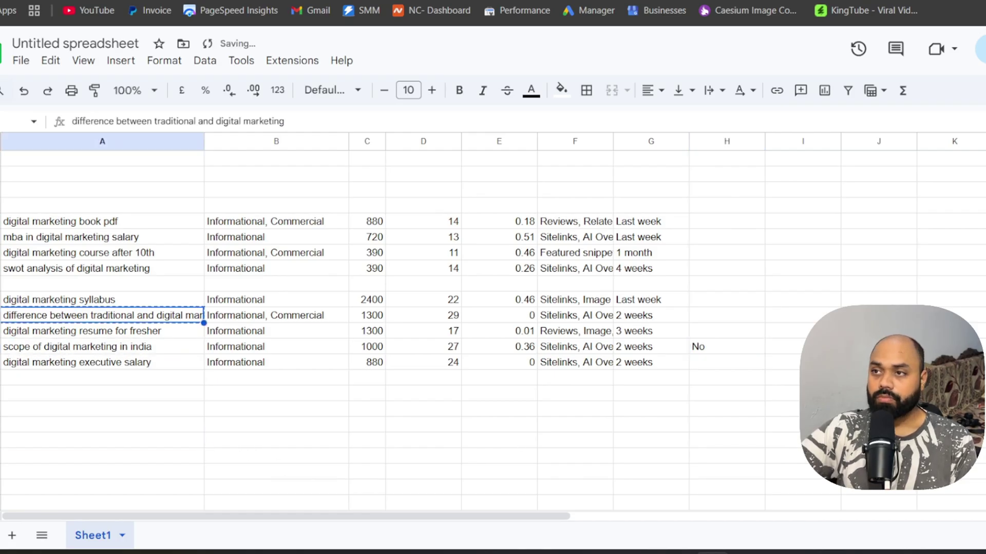
{"action": "left_click", "coordinate": [395, 0]}
{"action": "triple_click", "coordinate": [454, 67]}
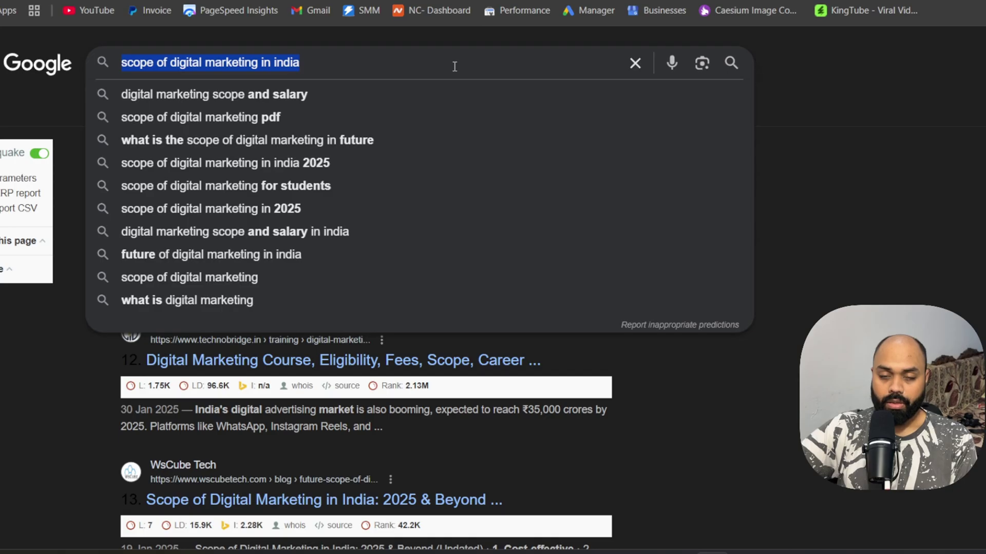
{"action": "key", "text": "ctrl+v"}
{"action": "key", "text": "Return"}
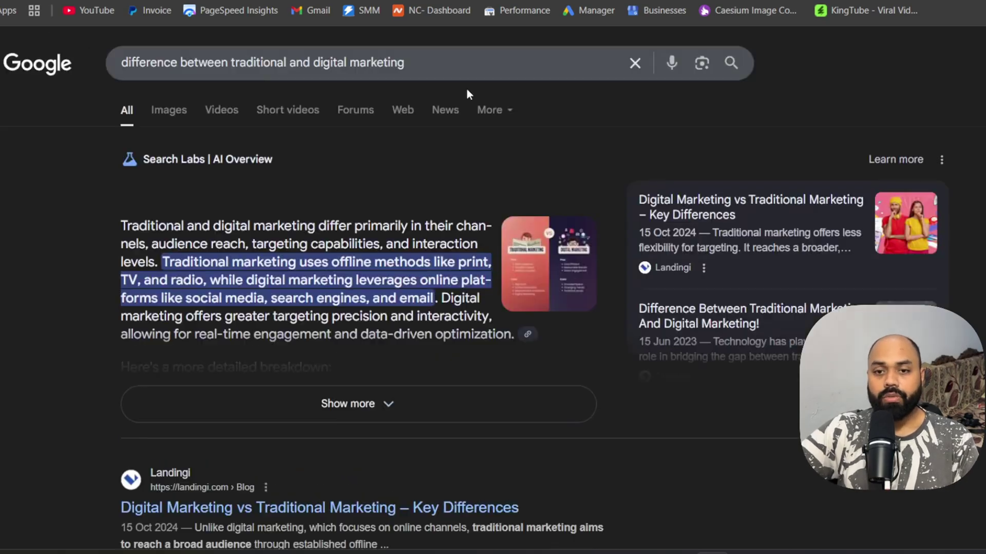
Step: Open the top-ranking Landingi article in a separate browser tab and examine which other websites rank for "difference between traditional and digital marketing"
{"action": "scroll", "coordinate": [705, 322], "scroll_direction": "down", "scroll_amount": 9}
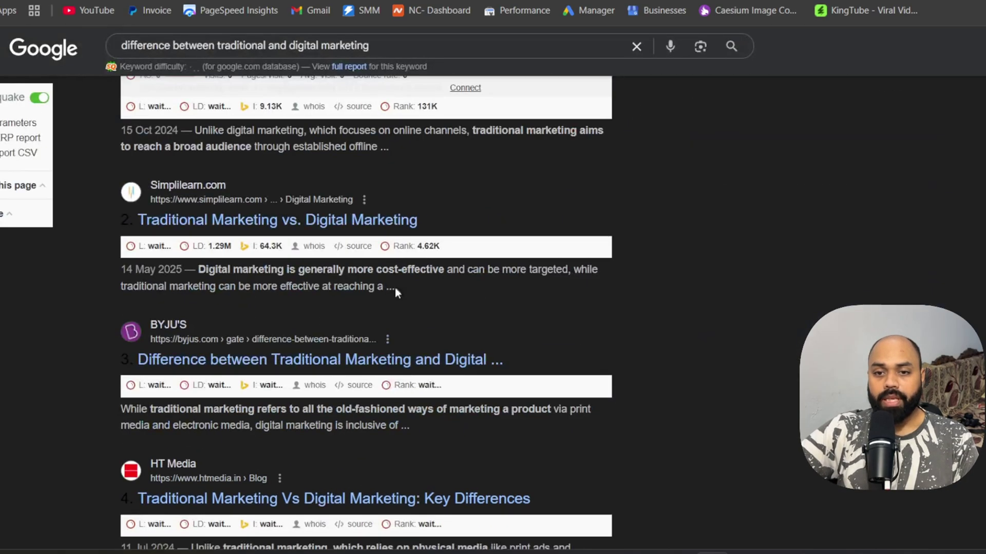
{"action": "scroll", "coordinate": [511, 316], "scroll_direction": "up", "scroll_amount": 9}
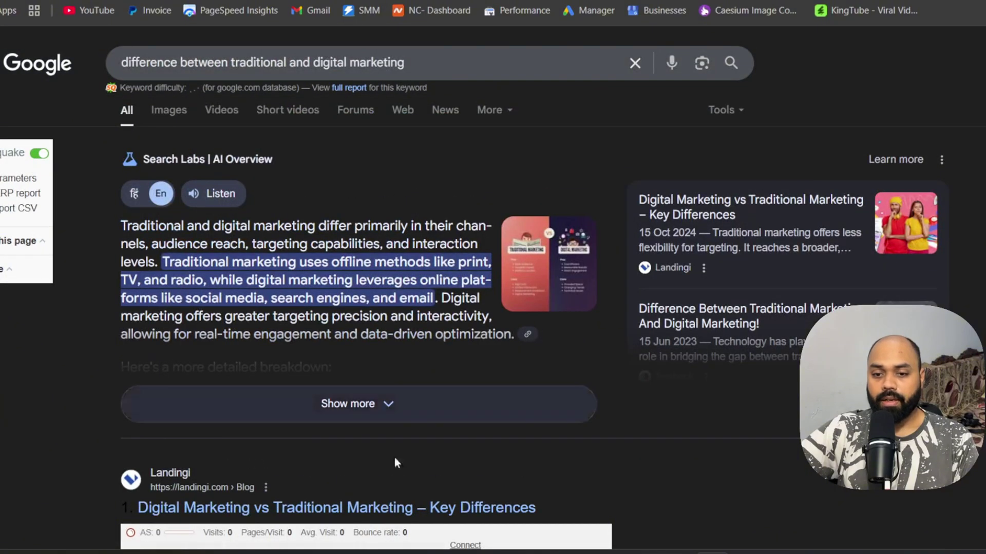
{"action": "left_click", "coordinate": [374, 509], "text": "ctrl"}
{"action": "scroll", "coordinate": [493, 308], "scroll_direction": "down", "scroll_amount": 3}
{"action": "scroll", "coordinate": [493, 308], "scroll_direction": "down", "scroll_amount": 6}
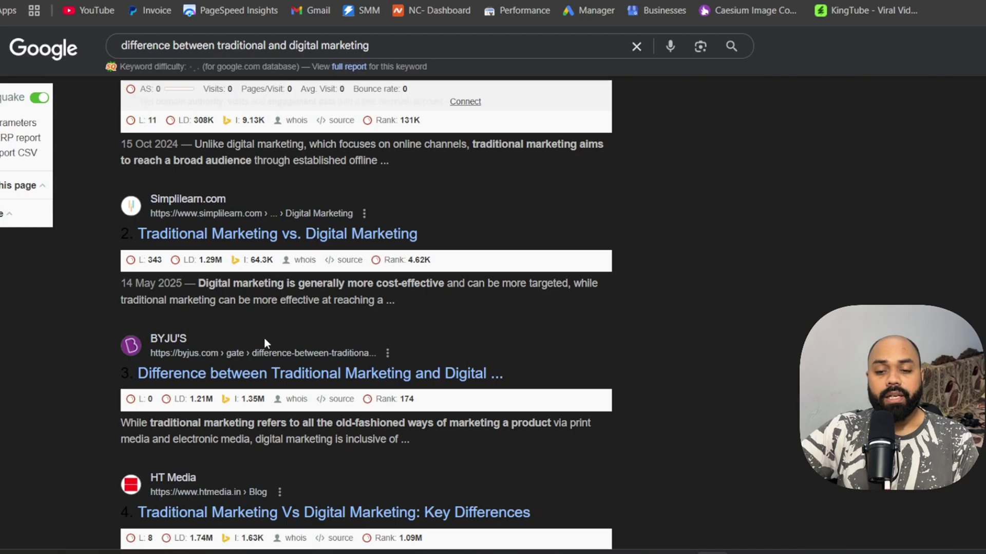
{"action": "scroll", "coordinate": [449, 420], "scroll_direction": "down", "scroll_amount": 9}
{"action": "scroll", "coordinate": [247, 394], "scroll_direction": "down", "scroll_amount": 9}
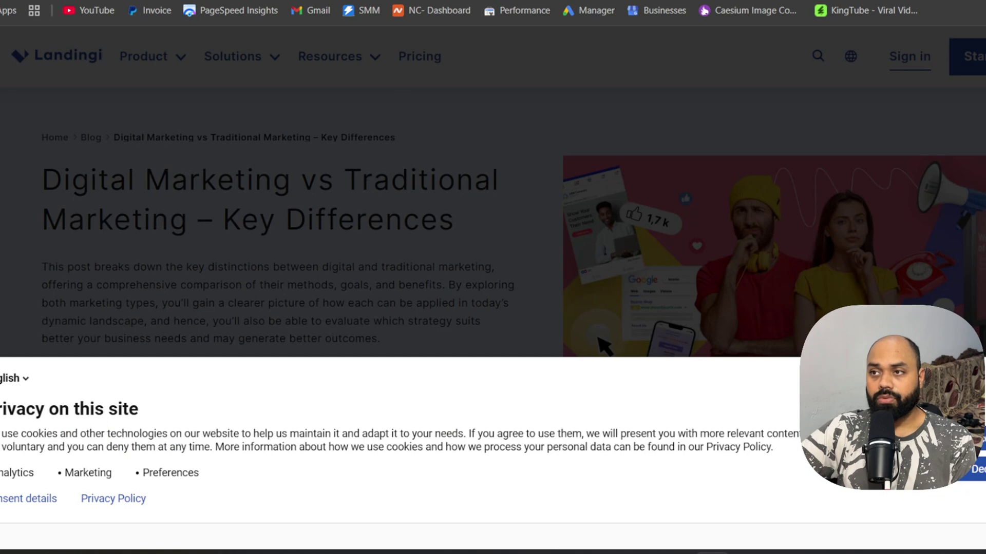
Step: Search for "da checker" in a new browser tab and open the websiteseochecker.com Domain Authority Checker
{"action": "key", "text": "ctrl+t"}
{"action": "type", "text": "da checker"}
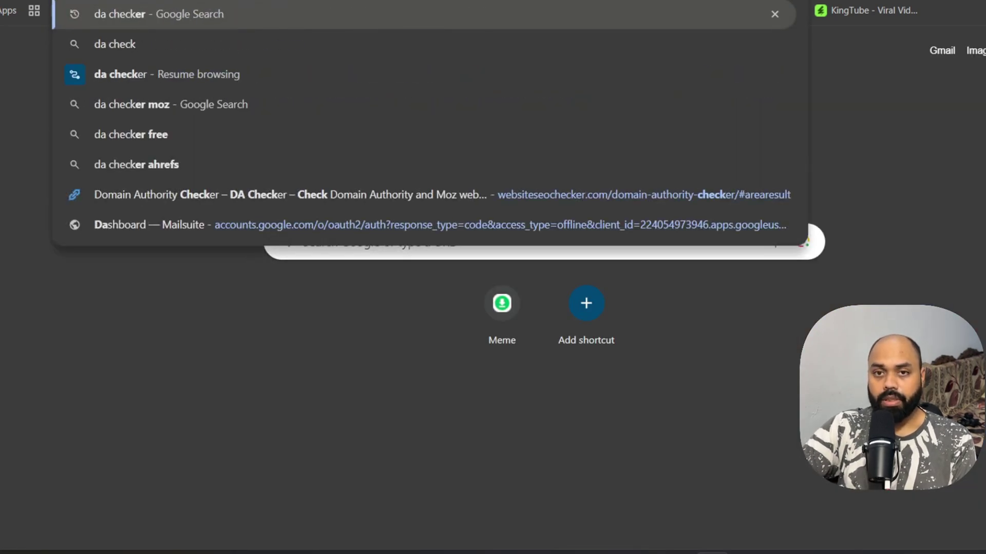
{"action": "key", "text": "Return"}
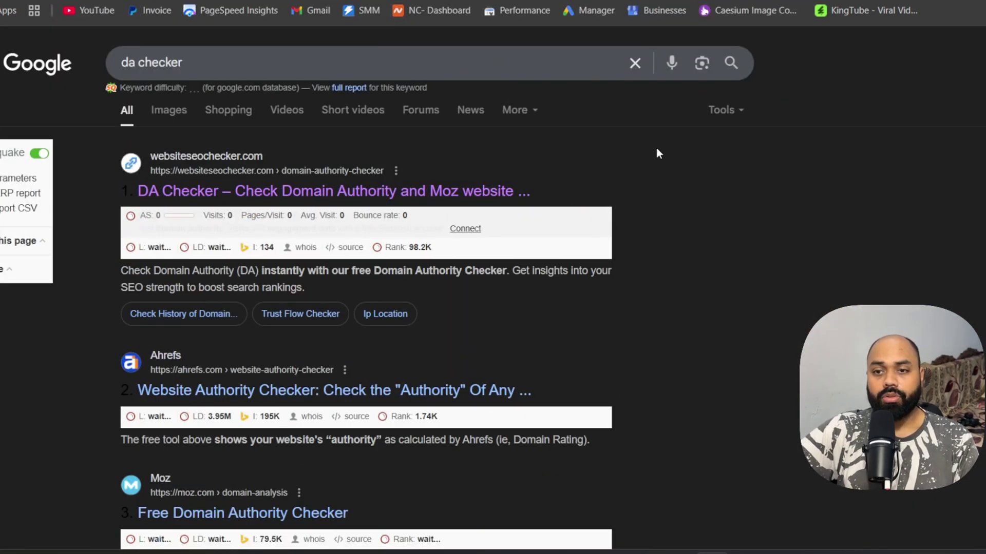
{"action": "left_click", "coordinate": [429, 191]}
{"action": "left_click", "coordinate": [638, 105]}
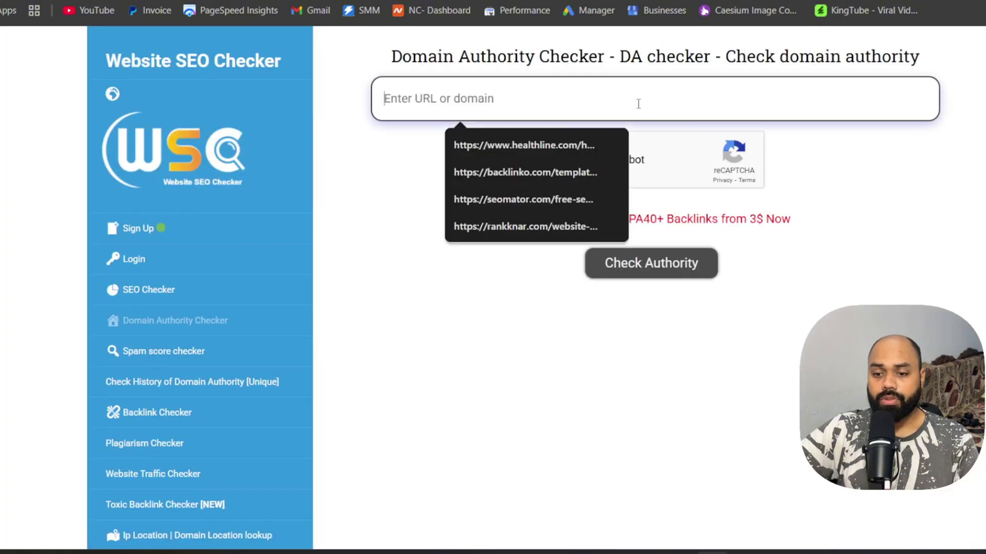
{"action": "type", "text": "https://landingi.com/digital-marketing/traditional-marketing-comparison/"}
{"action": "left_click", "coordinate": [561, 158]}
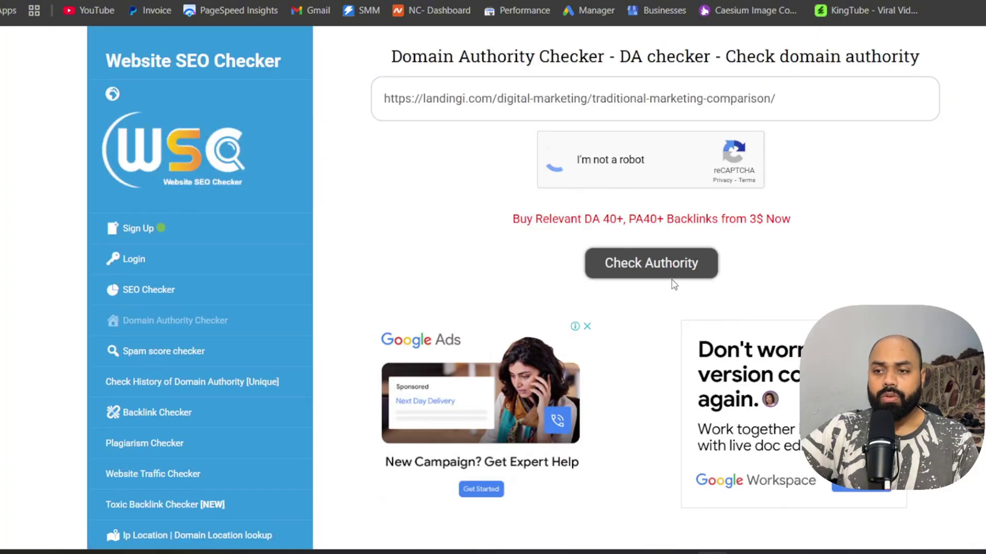
{"action": "left_click", "coordinate": [650, 265]}
{"action": "scroll", "coordinate": [710, 275], "scroll_direction": "down", "scroll_amount": 4}
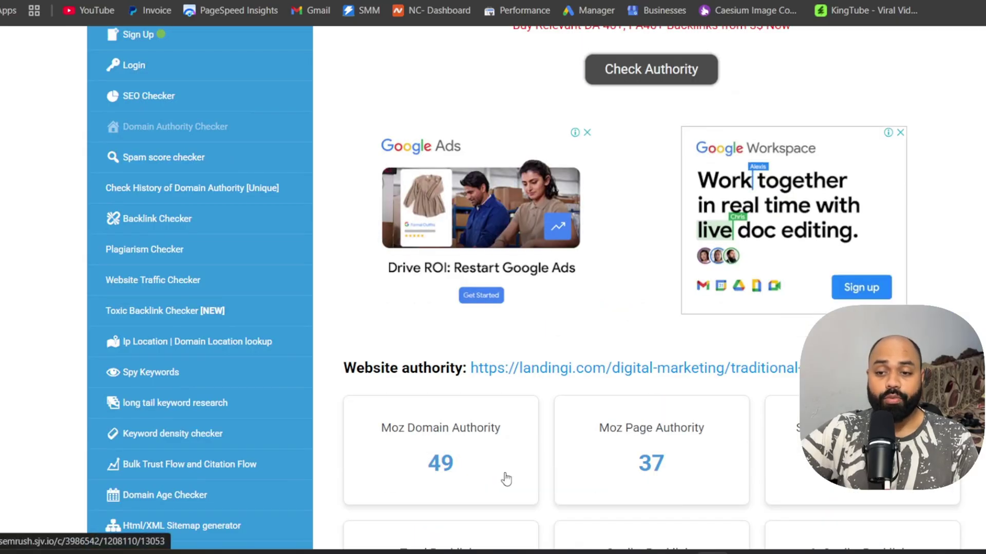
Step: Return to the keyword spreadsheet and enter "No" in column H for "difference between traditional and digital marketing"
{"action": "left_click", "coordinate": [360, 1]}
{"action": "left_click", "coordinate": [662, 1]}
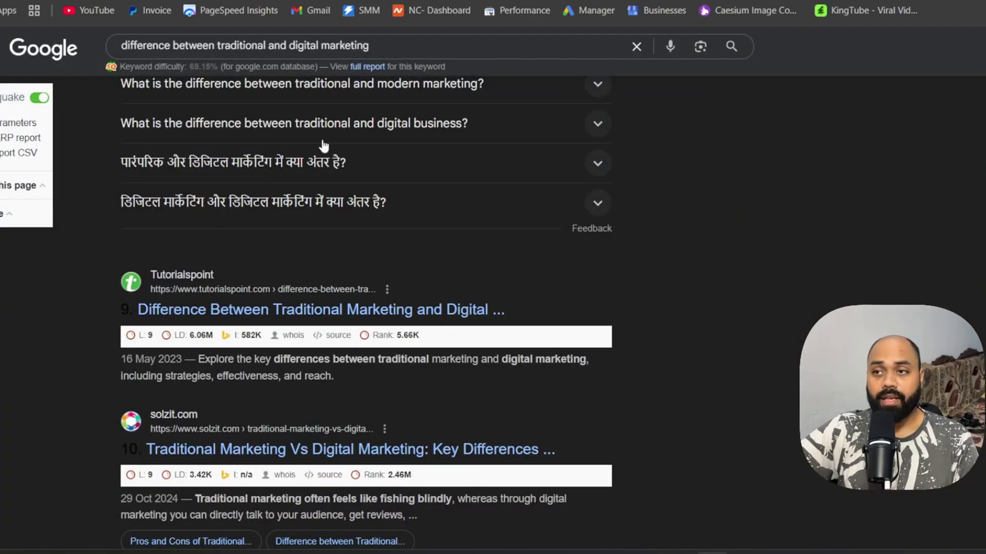
{"action": "left_click", "coordinate": [488, 1]}
{"action": "left_click", "coordinate": [359, 1]}
{"action": "left_click", "coordinate": [256, 1]}
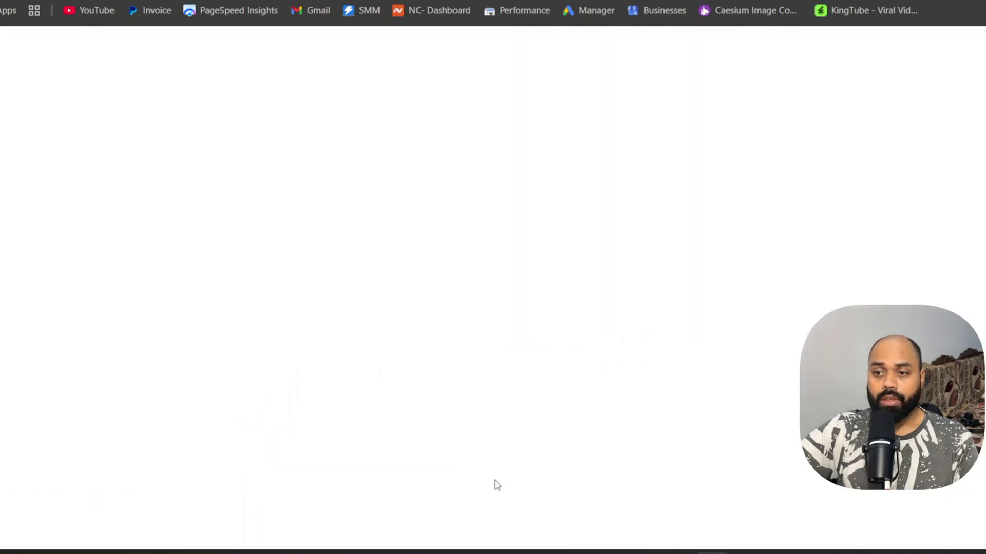
{"action": "left_click", "coordinate": [718, 303]}
{"action": "left_click", "coordinate": [703, 318]}
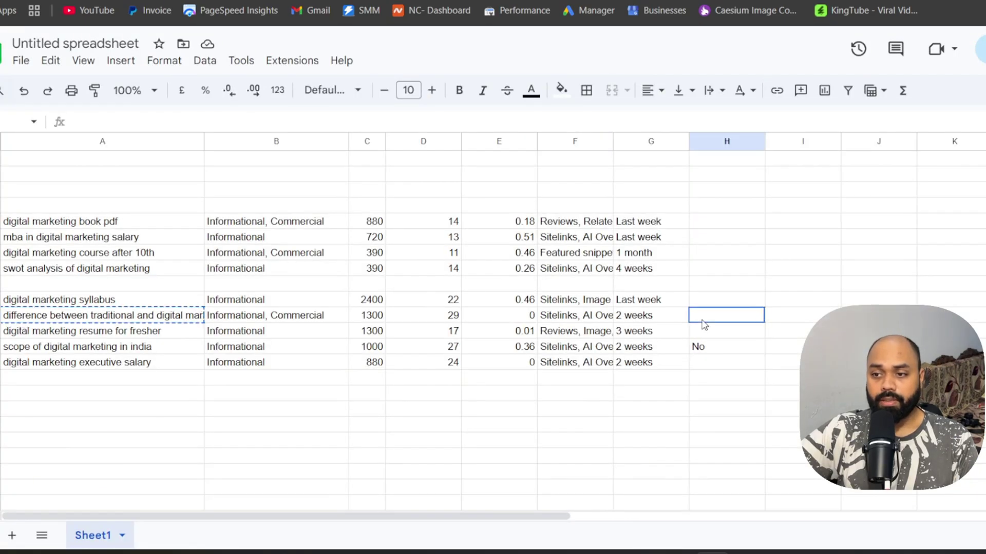
{"action": "type", "text": "No"}
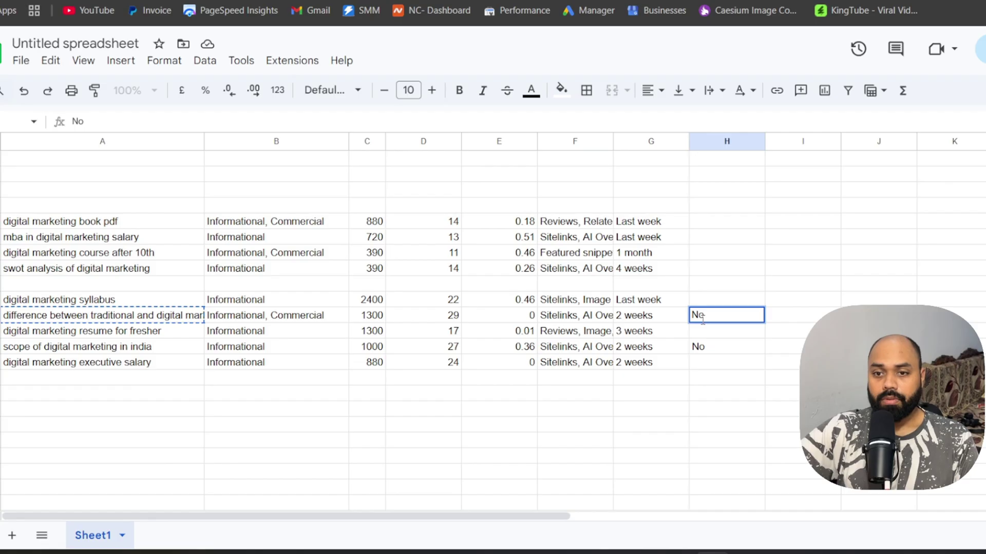
{"action": "left_click", "coordinate": [688, 362]}
Step: Copy the keyword "digital marketing course after 10th" from the spreadsheet and search for it on Google
{"action": "left_click", "coordinate": [91, 260]}
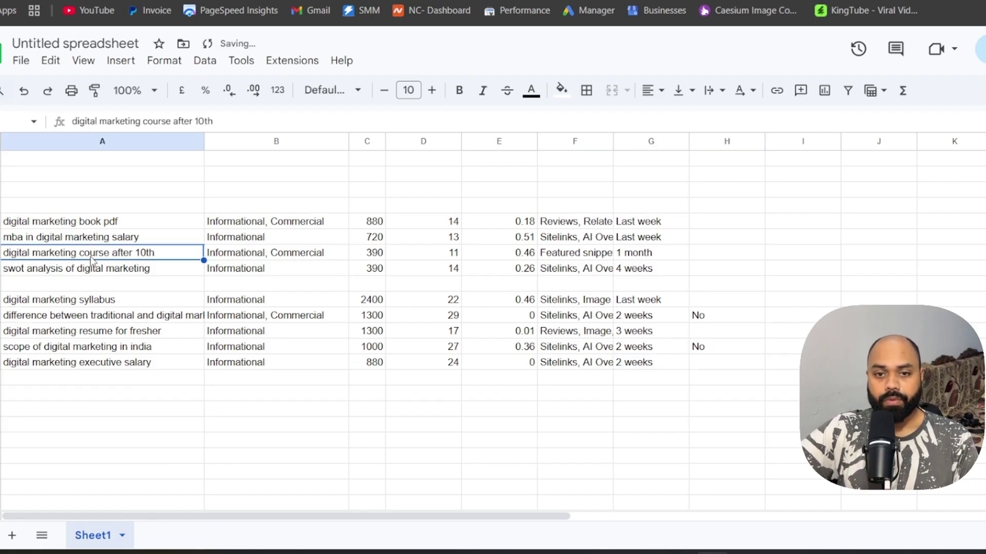
{"action": "key", "text": "ctrl+c"}
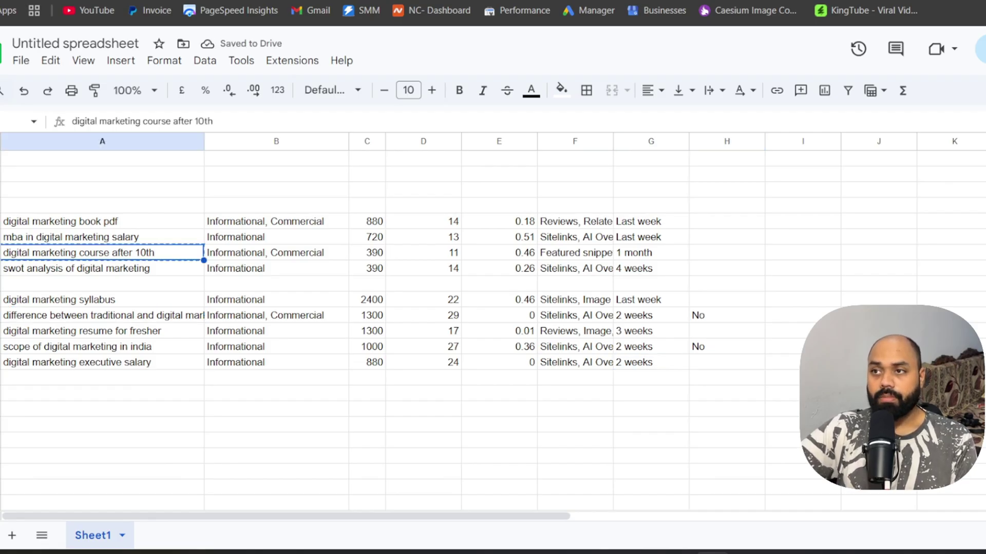
{"action": "key", "text": "ctrl+Tab"}
{"action": "triple_click", "coordinate": [391, 46]}
{"action": "key", "text": "ctrl+v"}
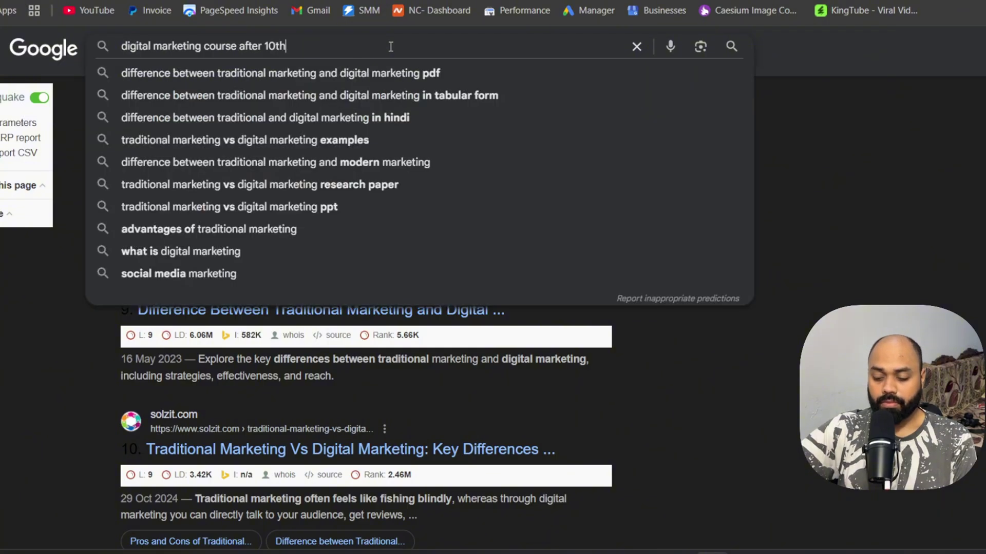
{"action": "key", "text": "Return"}
Step: Examine the results for "digital marketing course after 10th" and try to open DGKul Academy's "Can I Do Digital Marketing Course After 10th?" page
{"action": "scroll", "coordinate": [688, 257], "scroll_direction": "down", "scroll_amount": 7}
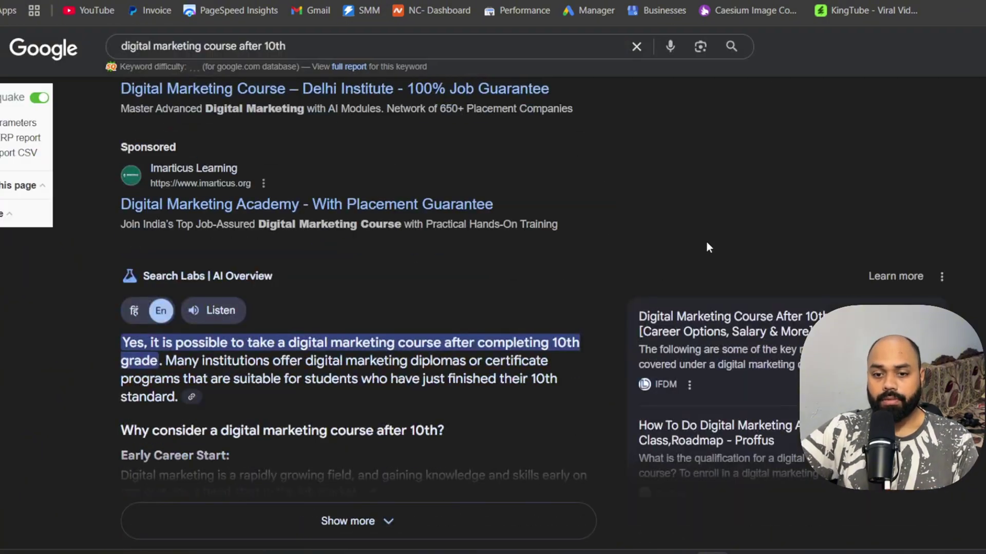
{"action": "scroll", "coordinate": [786, 235], "scroll_direction": "down", "scroll_amount": 8}
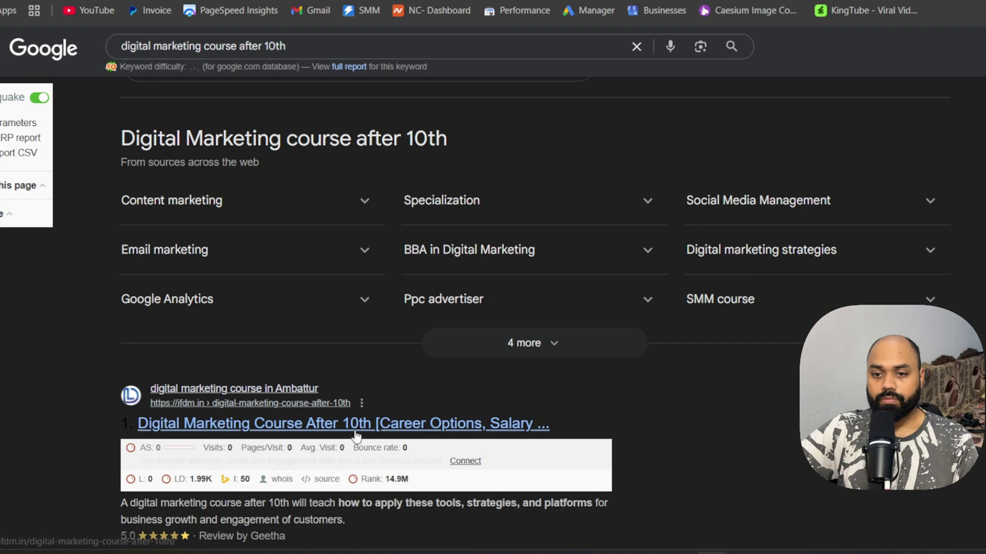
{"action": "scroll", "coordinate": [356, 435], "scroll_direction": "down", "scroll_amount": 8}
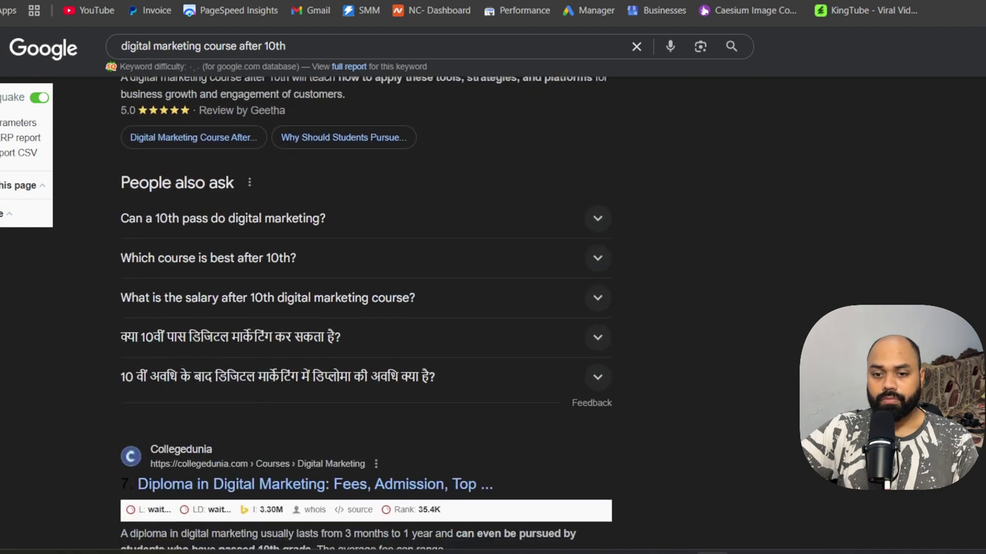
{"action": "scroll", "coordinate": [367, 312], "scroll_direction": "down", "scroll_amount": 12}
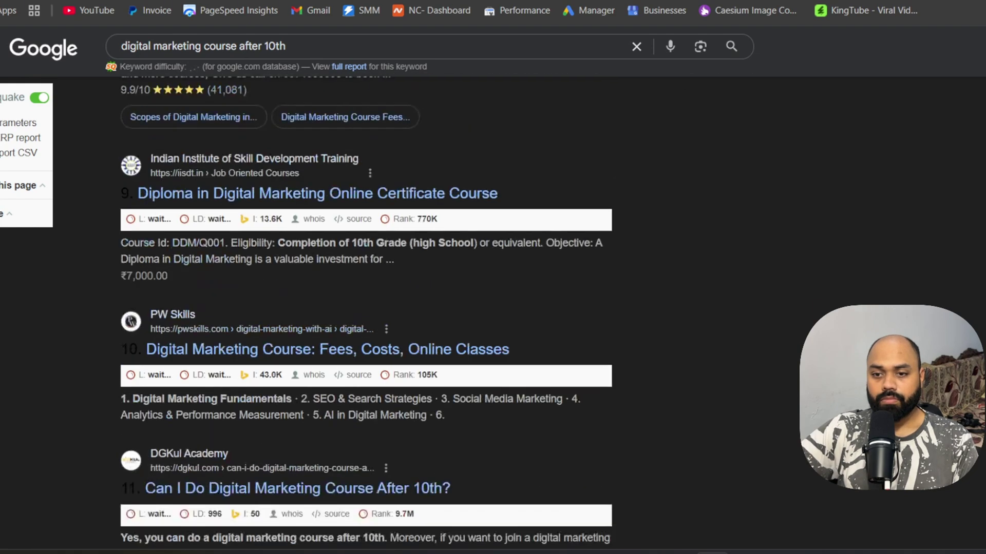
{"action": "scroll", "coordinate": [367, 308], "scroll_direction": "down", "scroll_amount": 2}
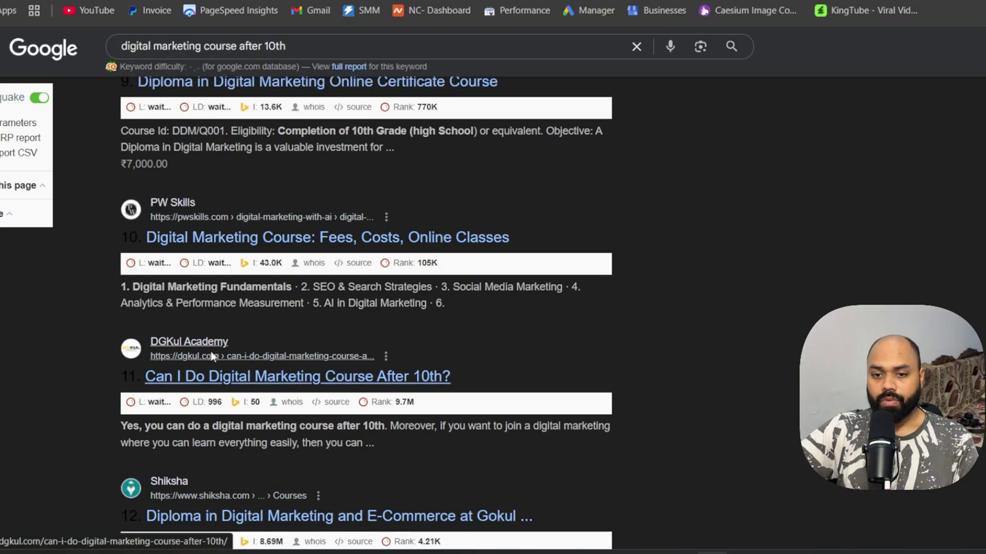
{"action": "left_click", "coordinate": [262, 337]}
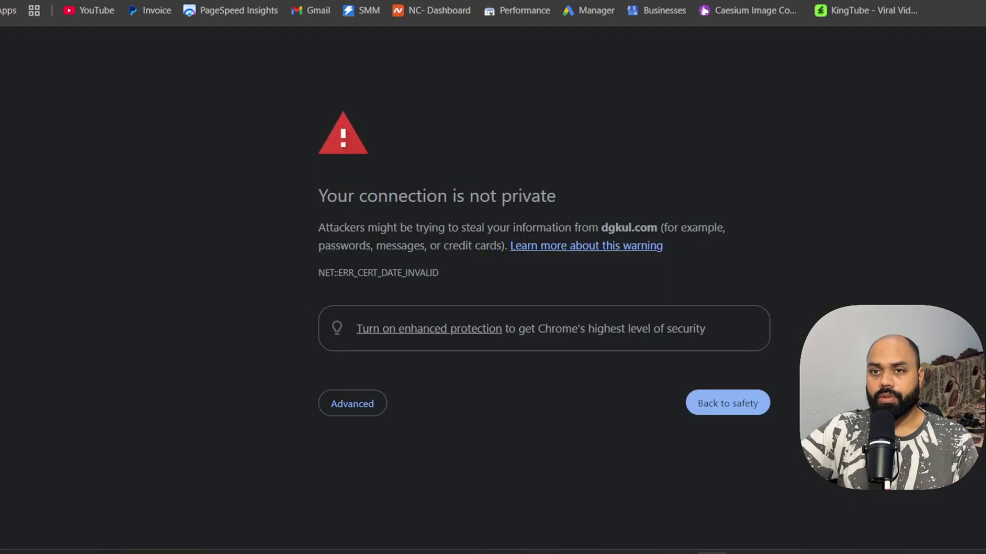
{"action": "left_click", "coordinate": [354, 403]}
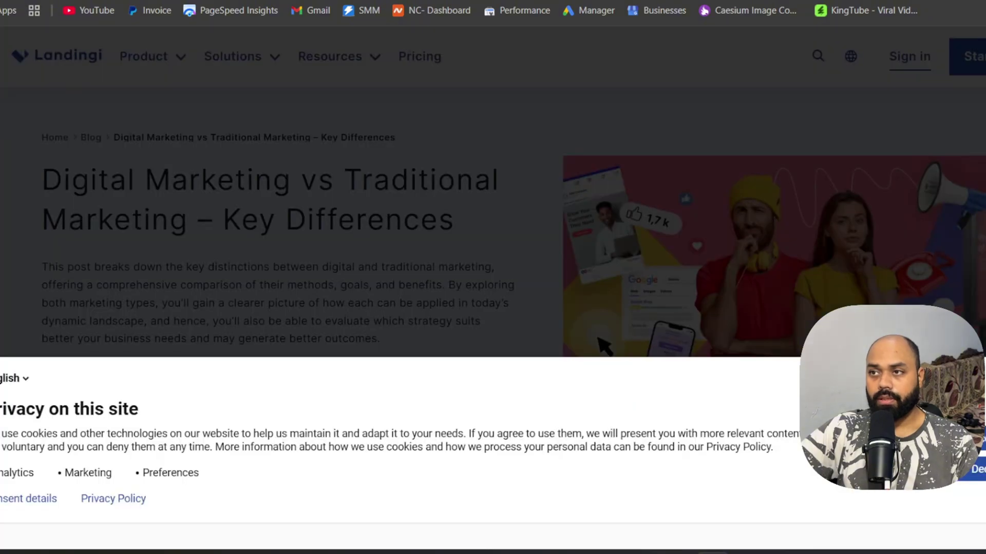
Step: Reopen the Domain Authority Checker in a new browser tab by resuming the earlier "da checker" browsing from the history
{"action": "key", "text": "ctrl+t"}
{"action": "type", "text": "da"}
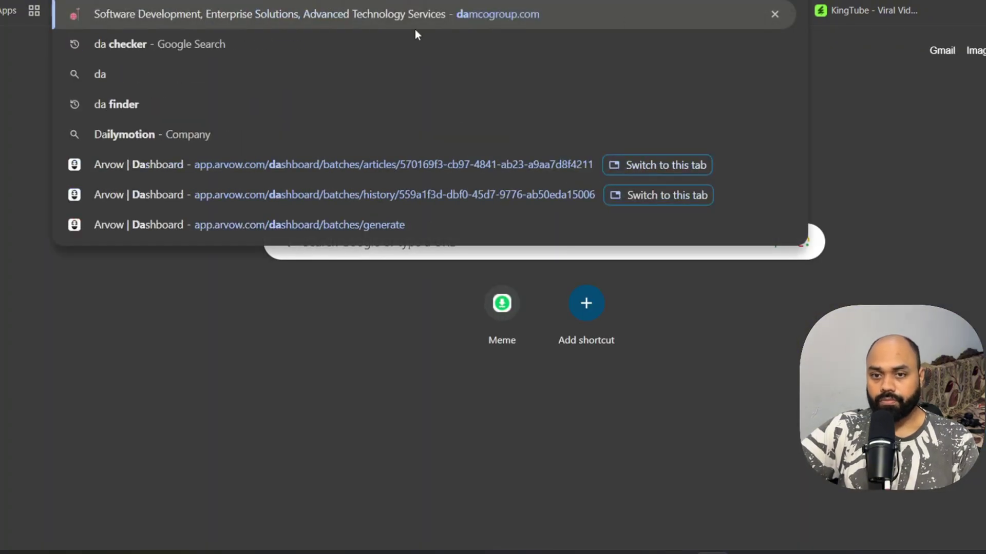
{"action": "type", "text": " ch"}
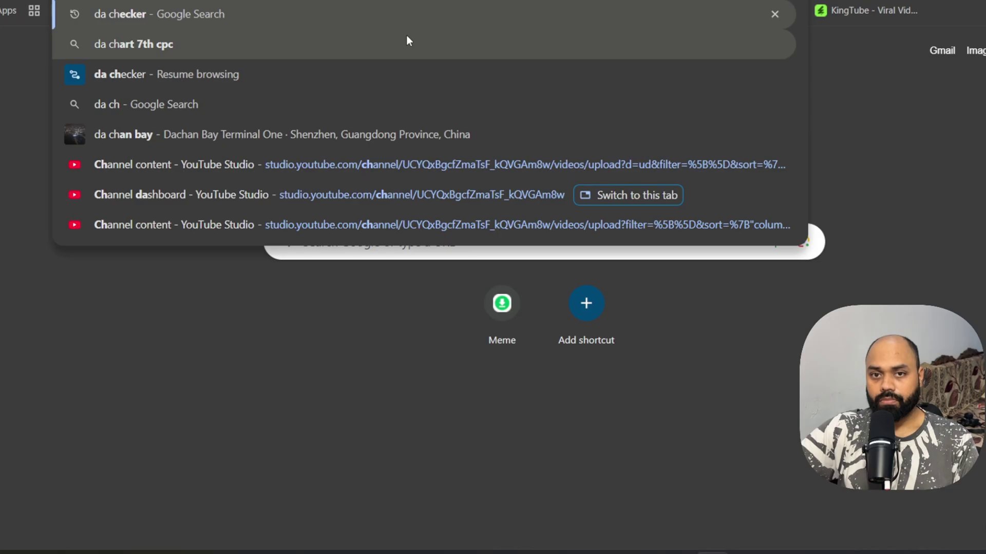
{"action": "left_click", "coordinate": [286, 82]}
{"action": "left_click", "coordinate": [976, 149]}
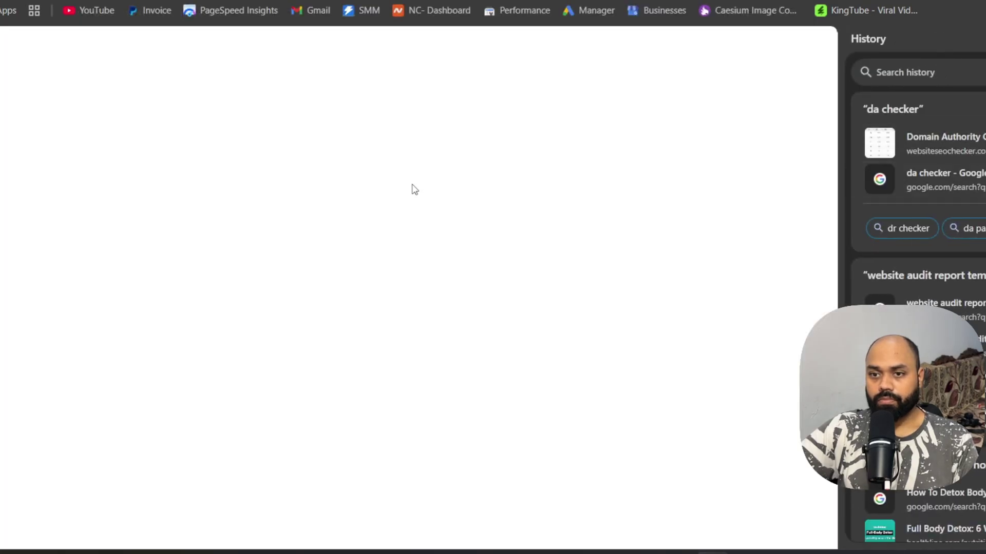
Step: Check the domain authority of dgkul.com, completing the robot verification, and return to the Google results for "digital marketing course after 10th"
{"action": "left_click", "coordinate": [332, 110]}
{"action": "type", "text": "dgkul.com"}
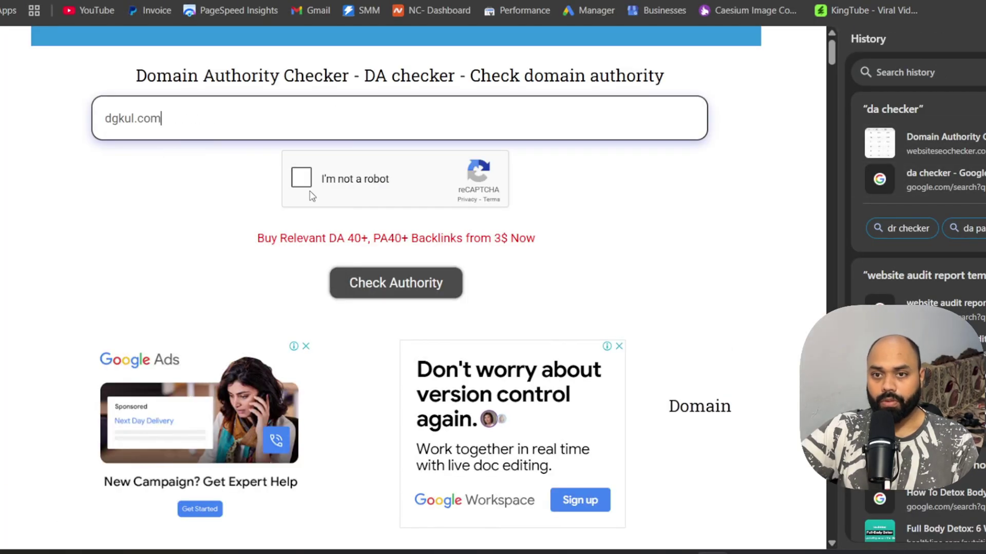
{"action": "left_click", "coordinate": [307, 189]}
{"action": "left_click", "coordinate": [390, 283]}
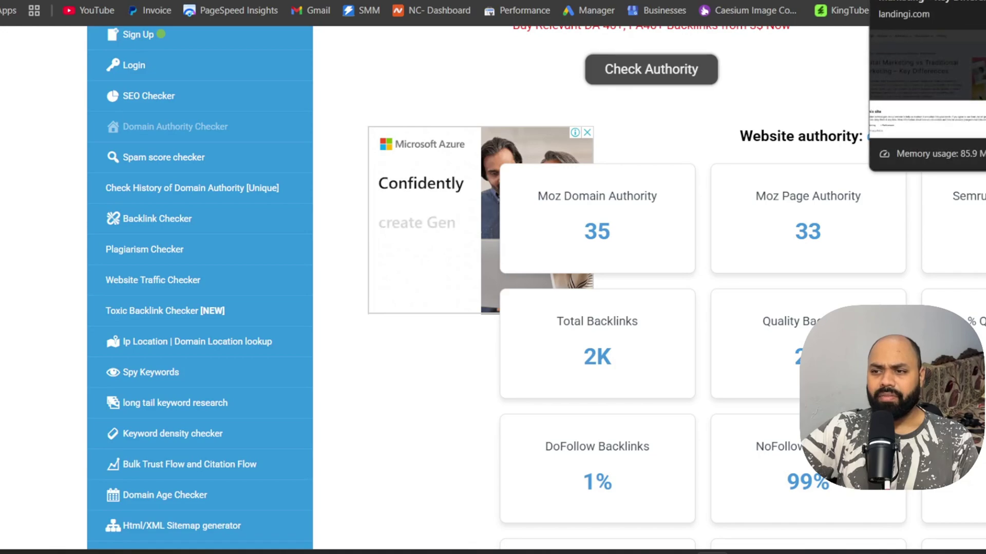
{"action": "left_click", "coordinate": [908, 0]}
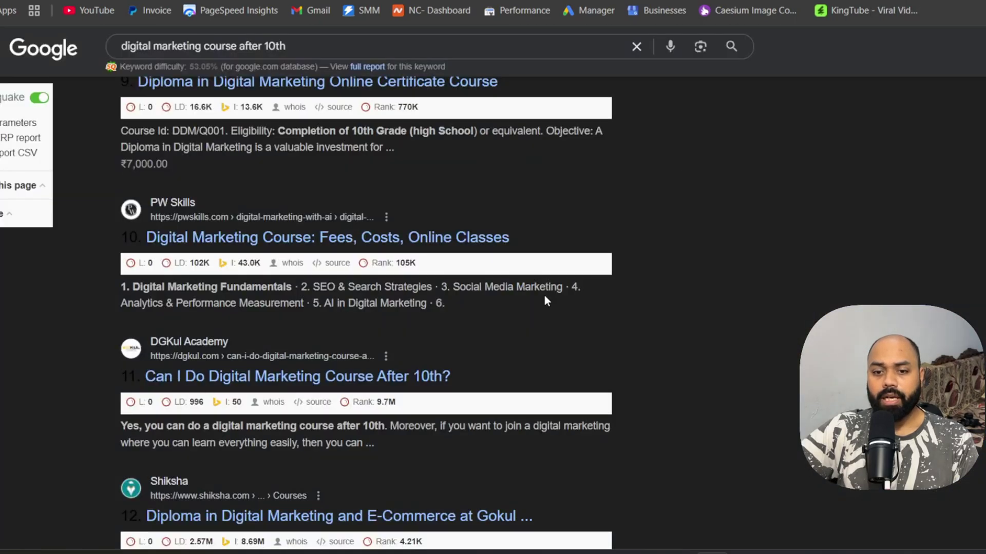
Step: Return to the keyword spreadsheet and copy the keyword "digital marketing executive salary"
{"action": "scroll", "coordinate": [551, 293], "scroll_direction": "down", "scroll_amount": 9}
{"action": "scroll", "coordinate": [575, 283], "scroll_direction": "up", "scroll_amount": 10}
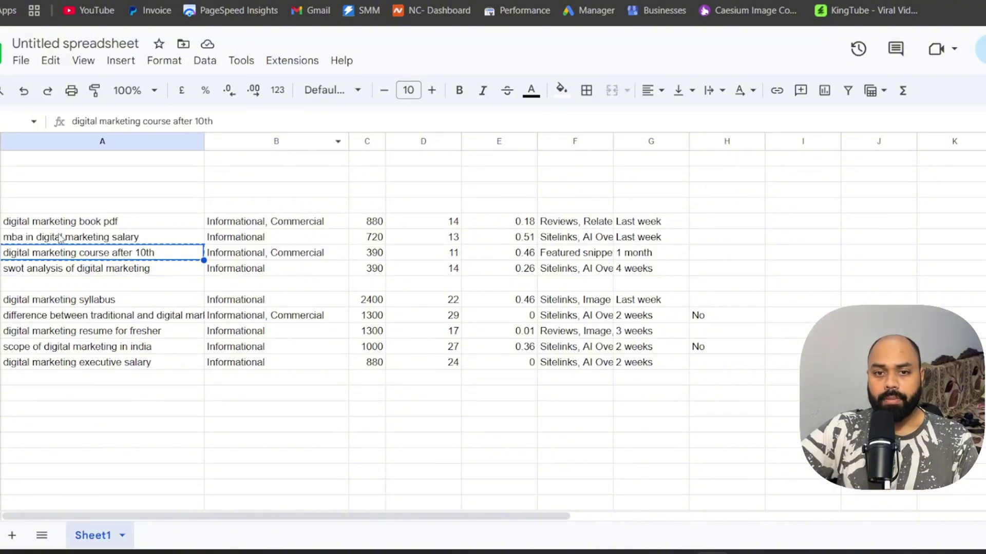
{"action": "left_click", "coordinate": [69, 240]}
{"action": "key", "text": "ctrl+c"}
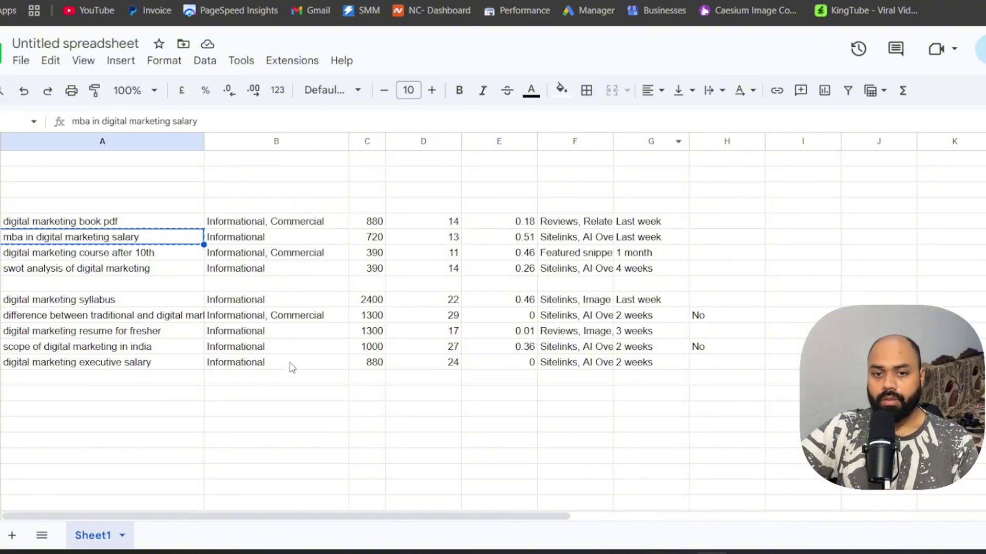
{"action": "left_click", "coordinate": [159, 364]}
{"action": "key", "text": "ctrl+c"}
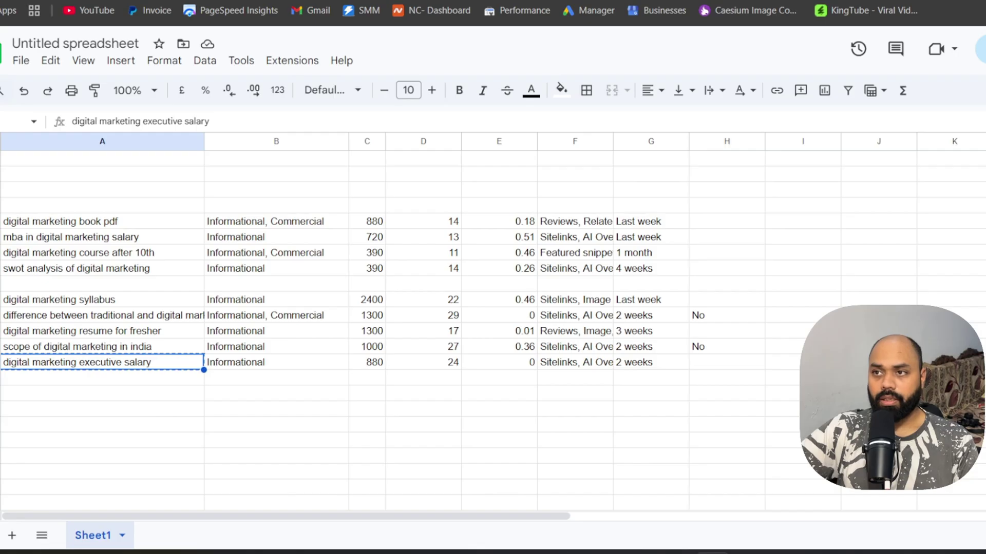
Step: Search Google for "digital marketing executive salary", dismiss the precise-location prompt and review which sites rank on the results page
{"action": "key", "text": "ctrl+Tab"}
{"action": "left_click", "coordinate": [452, 50]}
{"action": "key", "text": "ctrl+a"}
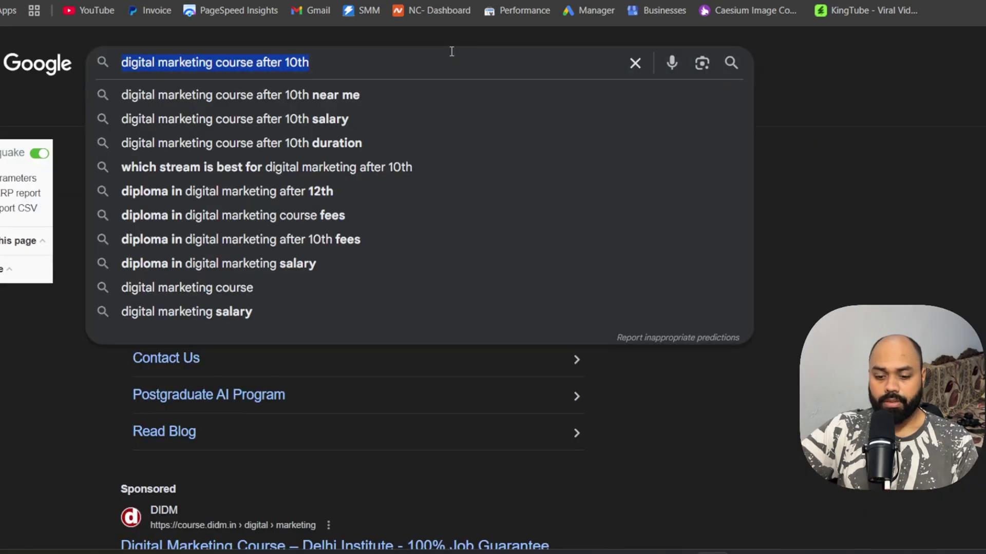
{"action": "key", "text": "ctrl+v"}
{"action": "key", "text": "Return"}
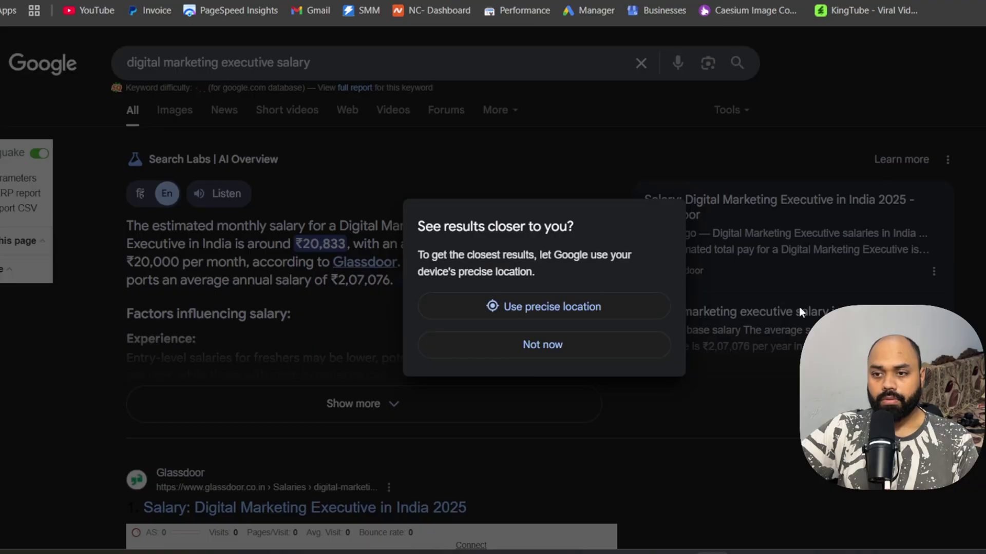
{"action": "left_click", "coordinate": [599, 333]}
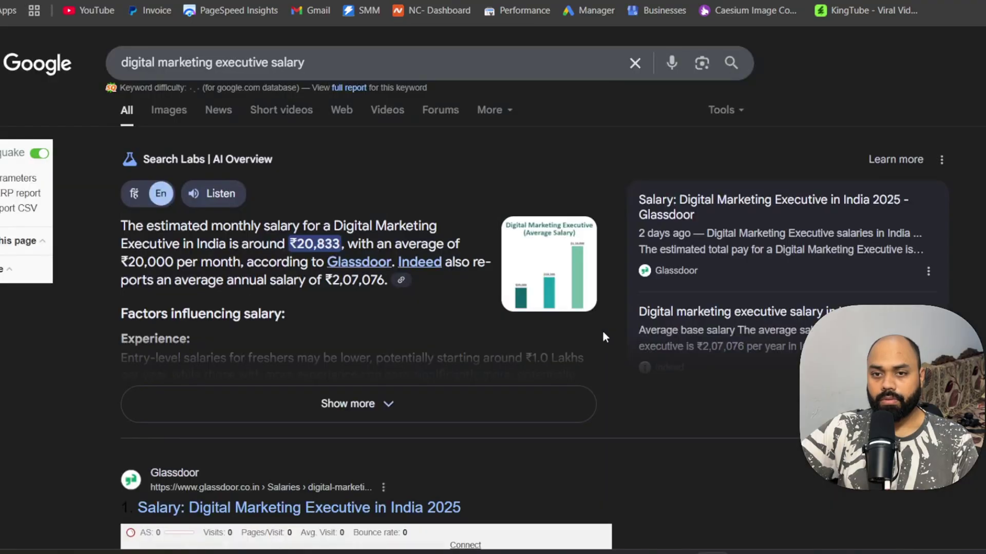
{"action": "scroll", "coordinate": [603, 332], "scroll_direction": "down", "scroll_amount": 9}
{"action": "scroll", "coordinate": [366, 308], "scroll_direction": "down", "scroll_amount": 7}
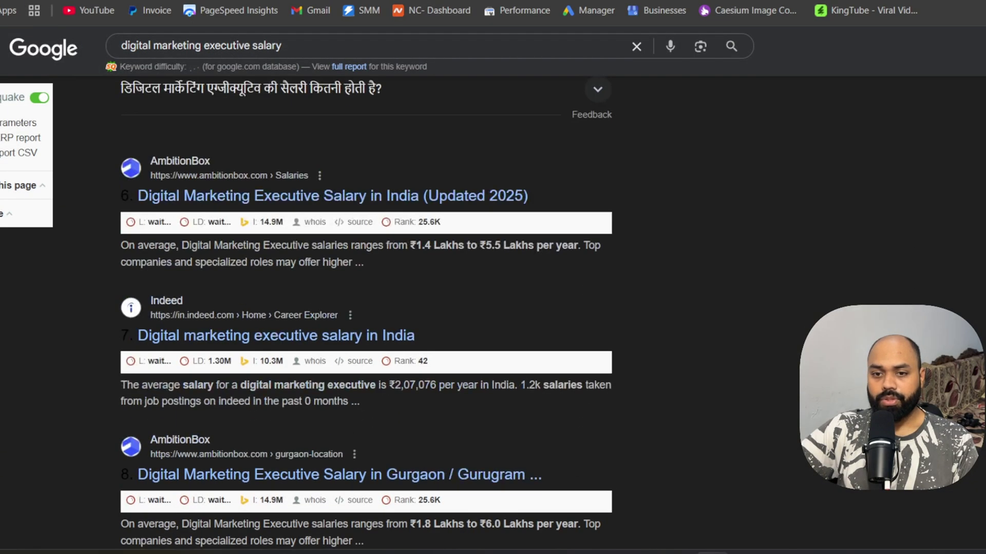
{"action": "scroll", "coordinate": [366, 312], "scroll_direction": "down", "scroll_amount": 5}
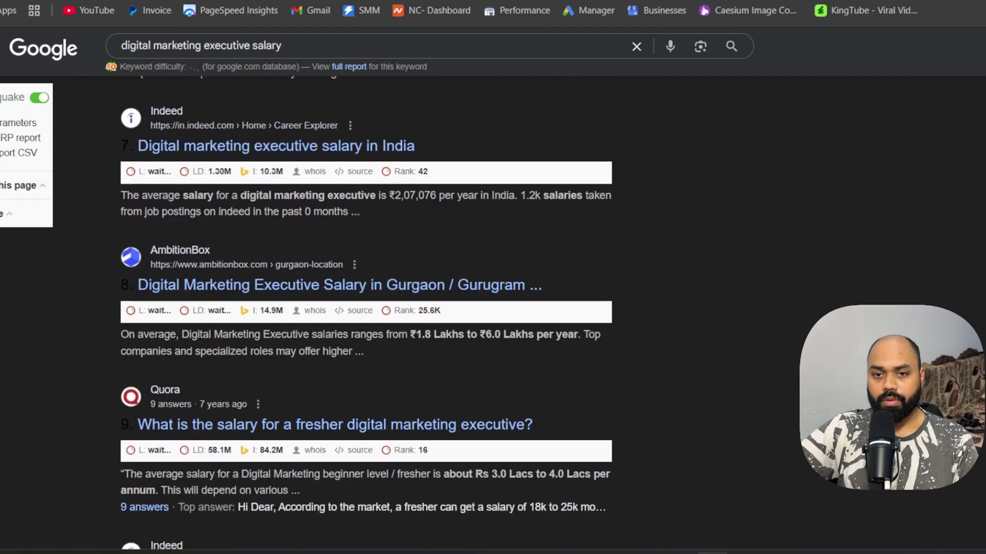
{"action": "scroll", "coordinate": [367, 312], "scroll_direction": "down", "scroll_amount": 13}
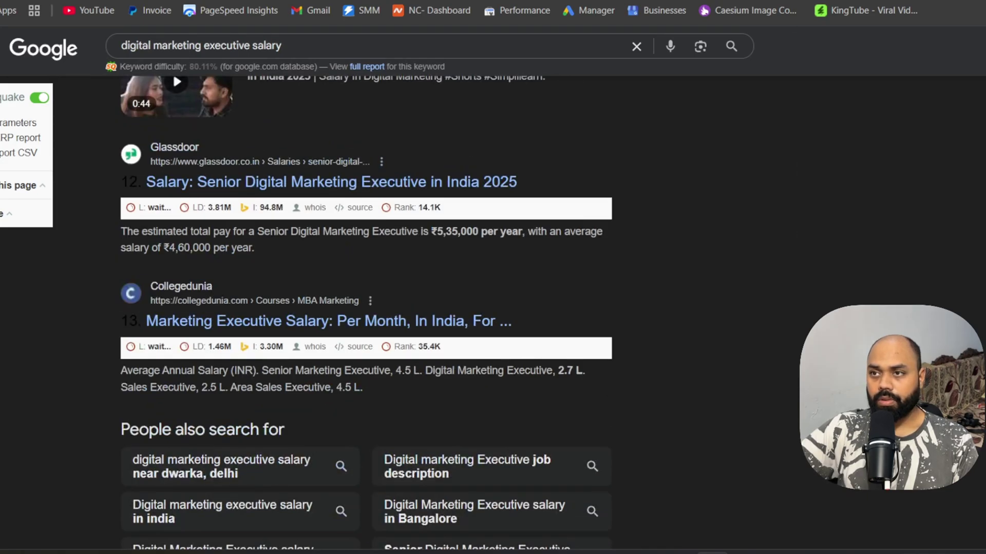
Step: Copy the keyword "scope of digital marketing in india" from the spreadsheet and search for it on Google
{"action": "key", "text": "ctrl+Tab"}
{"action": "left_click", "coordinate": [145, 347]}
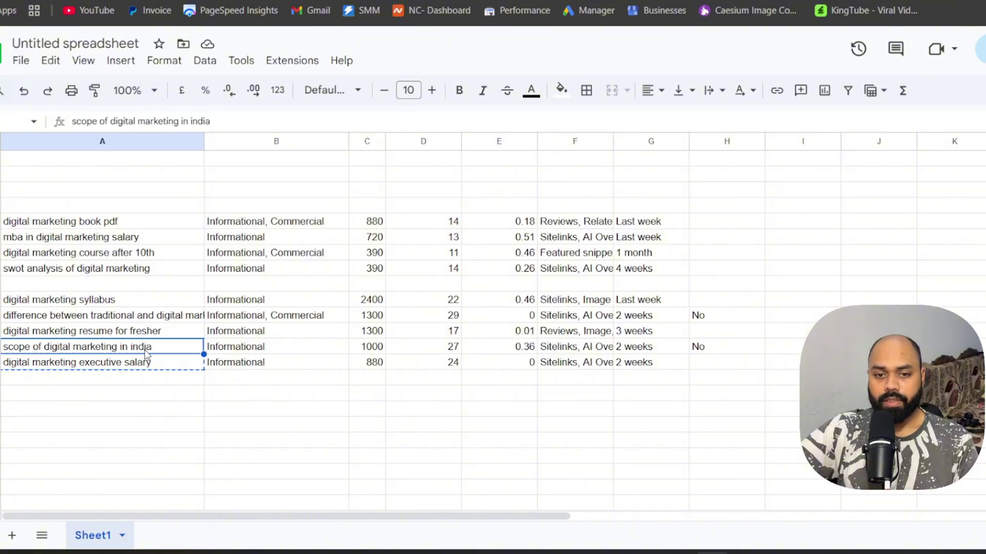
{"action": "key", "text": "ctrl+c"}
{"action": "key", "text": "ctrl+shift+Tab"}
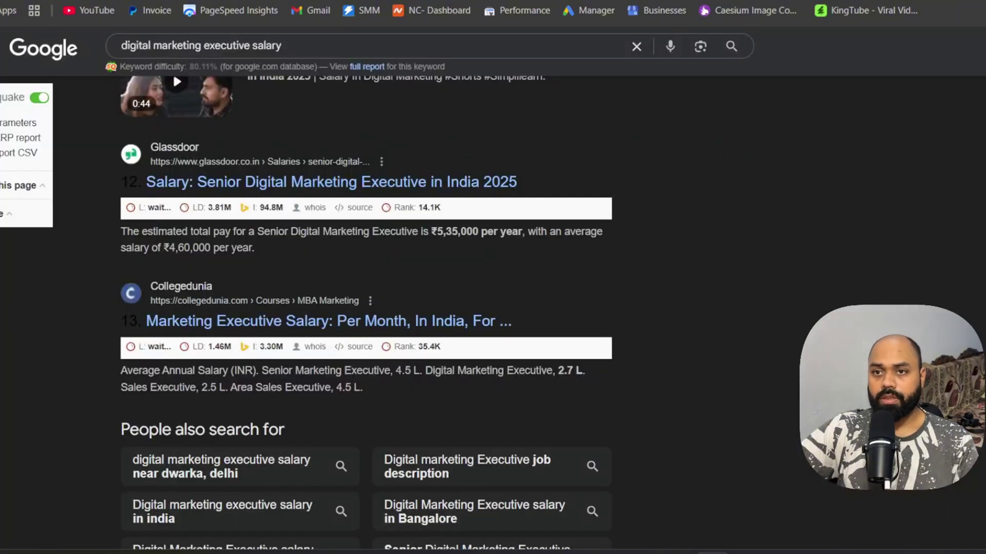
{"action": "left_click", "coordinate": [505, 44]}
{"action": "key", "text": "ctrl+a"}
{"action": "key", "text": "ctrl+v"}
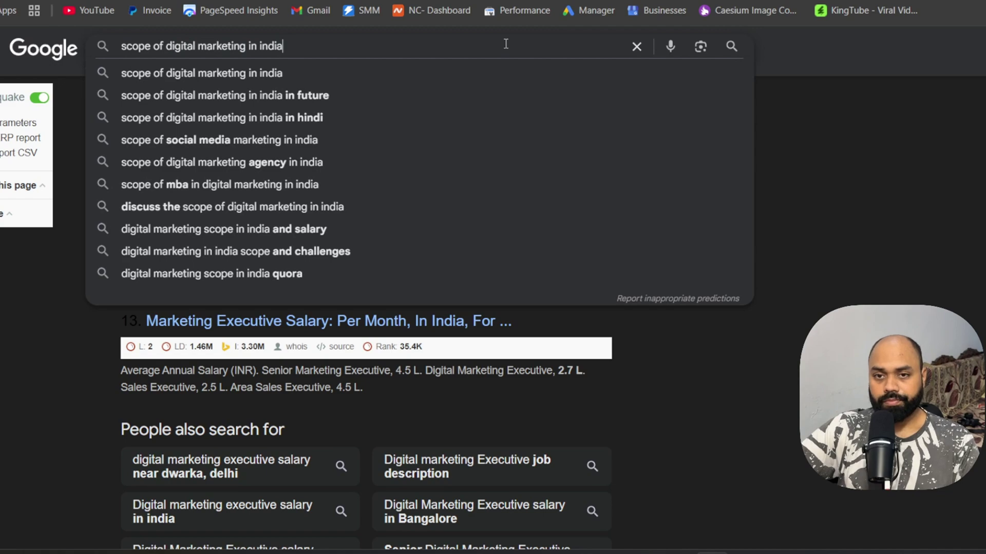
{"action": "key", "text": "Return"}
Step: Review the results for "scope of digital marketing in india" and open Great Learning's "What Is The Scope And Career Of Digital Marketing?" page
{"action": "scroll", "coordinate": [544, 246], "scroll_direction": "down", "scroll_amount": 8}
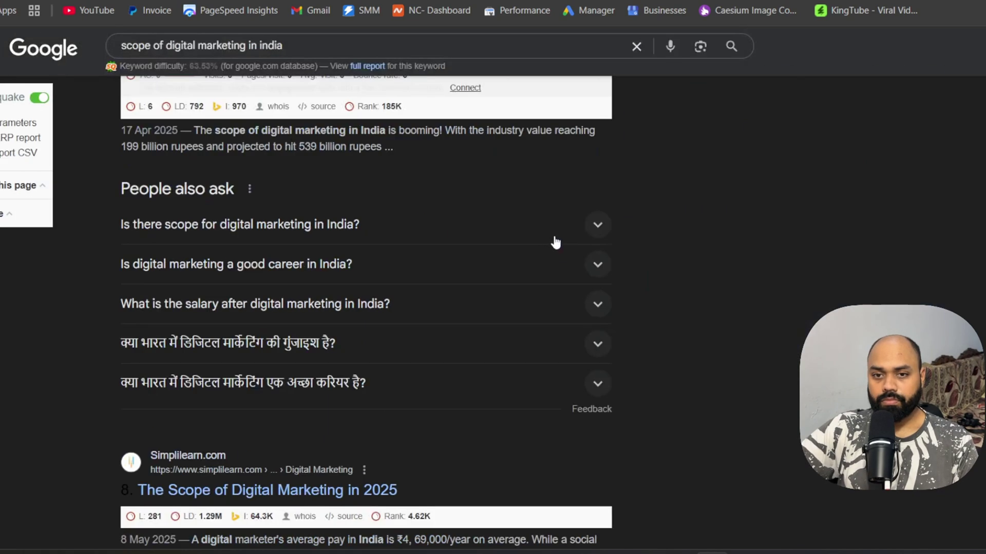
{"action": "scroll", "coordinate": [677, 443], "scroll_direction": "down", "scroll_amount": 8}
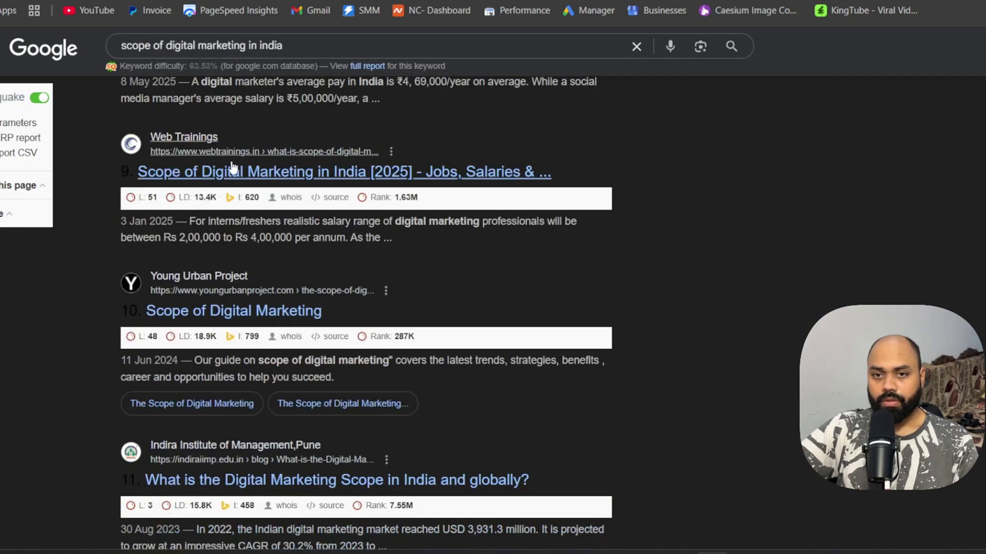
{"action": "scroll", "coordinate": [292, 378], "scroll_direction": "down", "scroll_amount": 12}
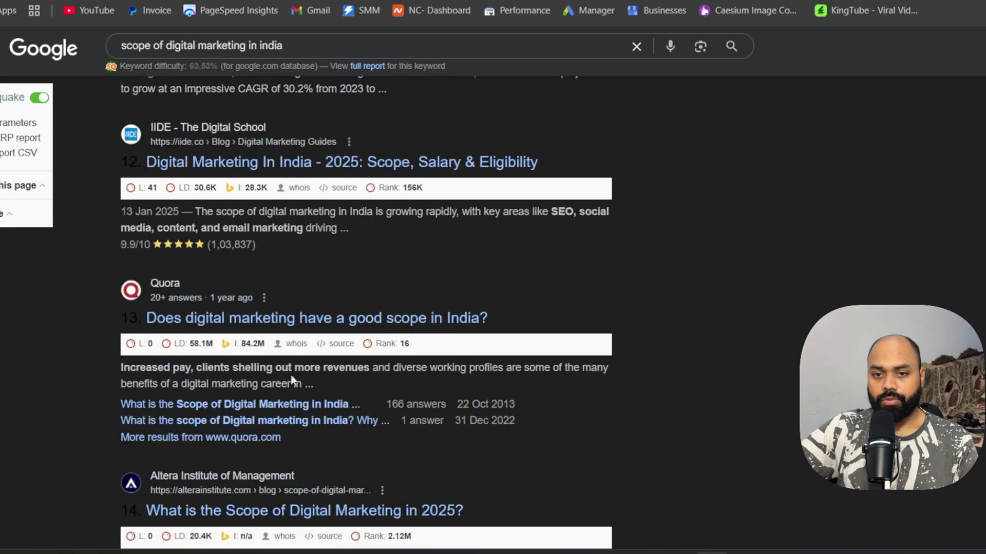
{"action": "scroll", "coordinate": [333, 312], "scroll_direction": "down", "scroll_amount": 5}
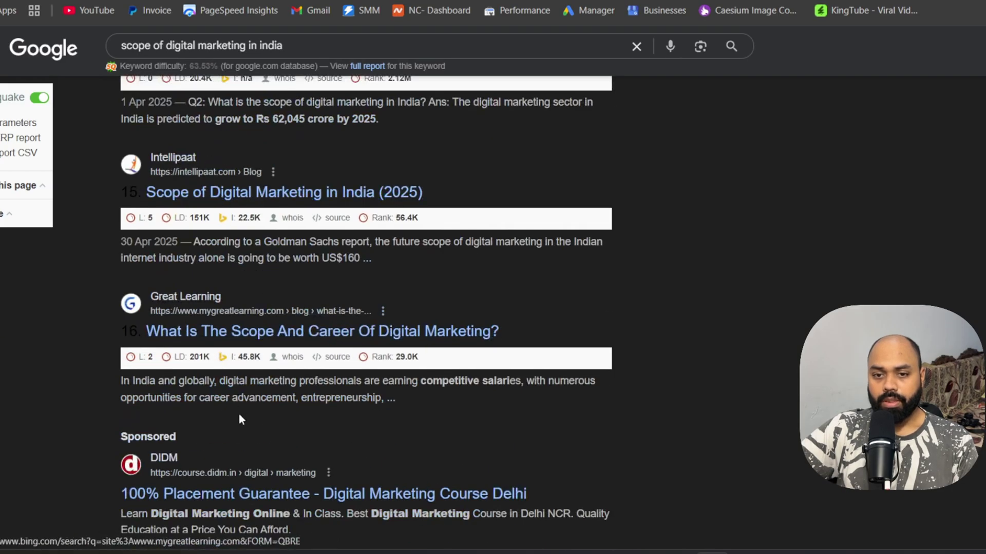
{"action": "left_click", "coordinate": [249, 330]}
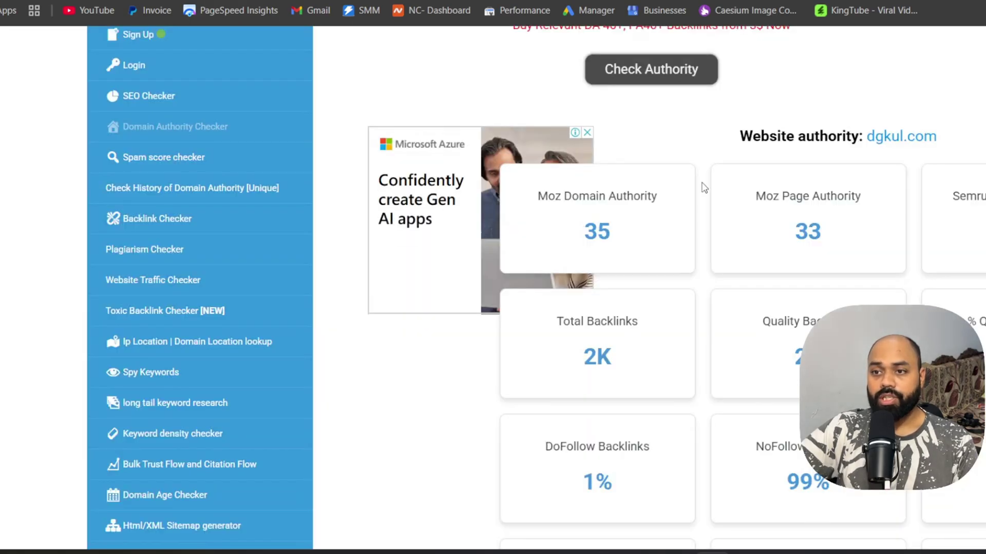
Step: Check the domain authority of Great Learning's "what-is-the-scope-and-career-of-digital-marketing" page URL in the Domain Authority Checker, completing the robot verification
{"action": "scroll", "coordinate": [703, 188], "scroll_direction": "up", "scroll_amount": 4}
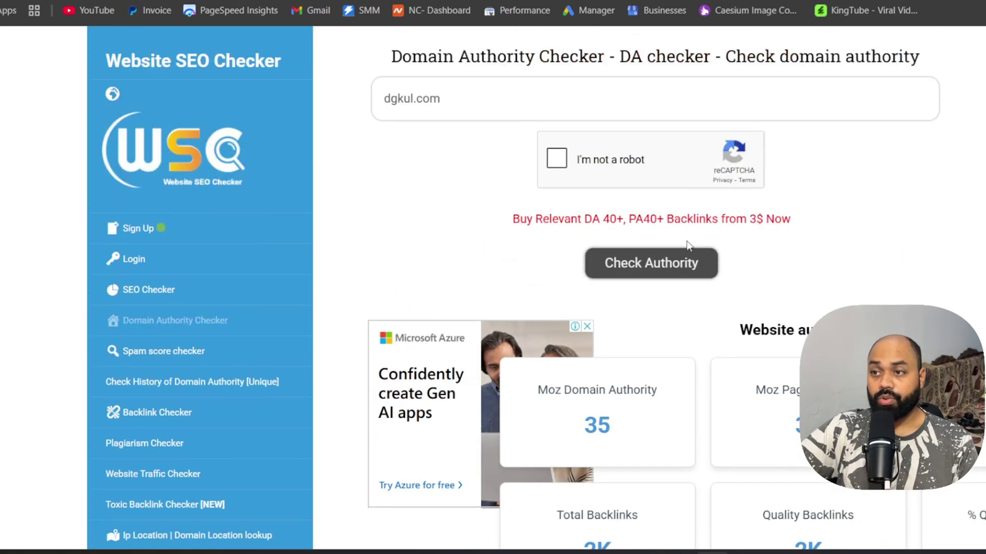
{"action": "left_click", "coordinate": [652, 90]}
{"action": "key", "text": "ctrl+a"}
{"action": "key", "text": "ctrl+v"}
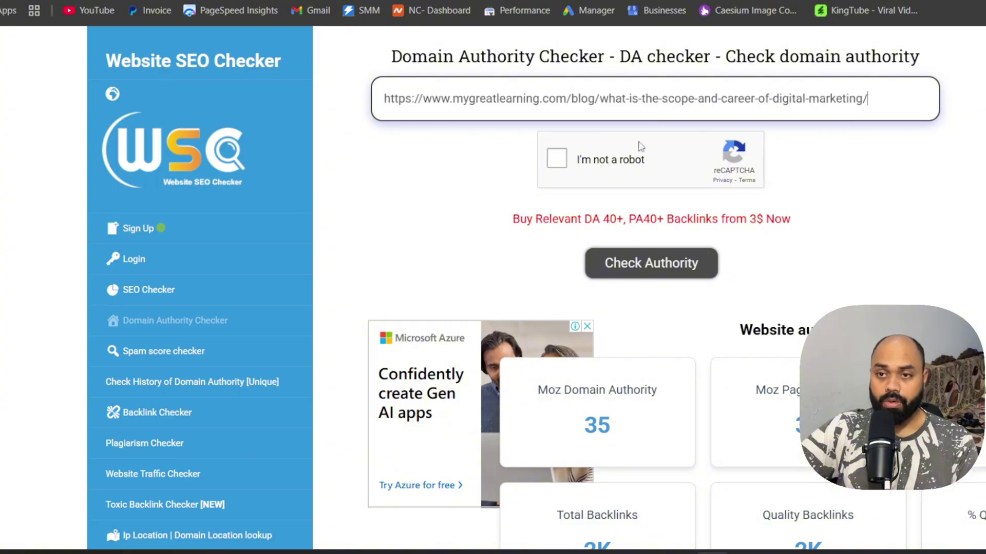
{"action": "left_click", "coordinate": [551, 157]}
{"action": "left_click", "coordinate": [642, 274]}
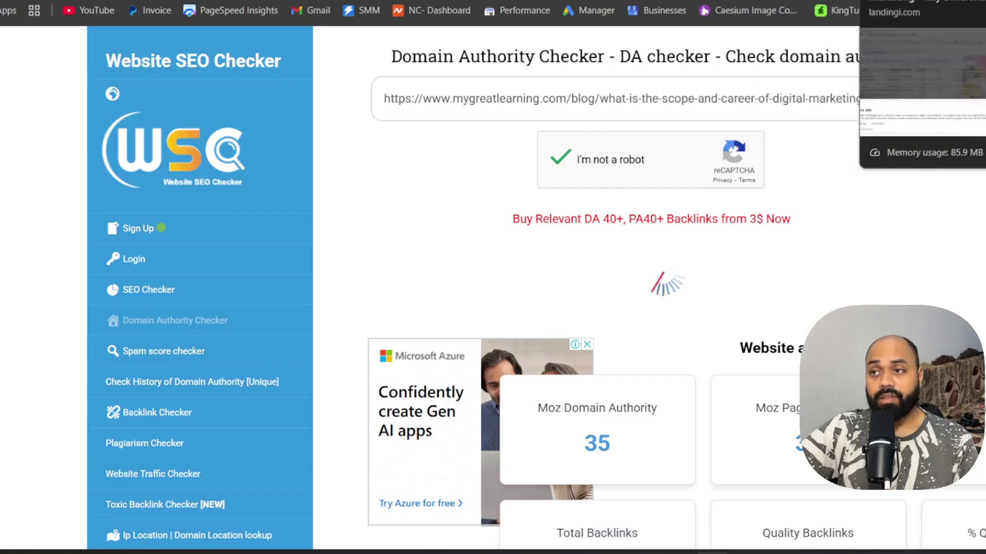
{"action": "scroll", "coordinate": [618, 288], "scroll_direction": "down", "scroll_amount": 4}
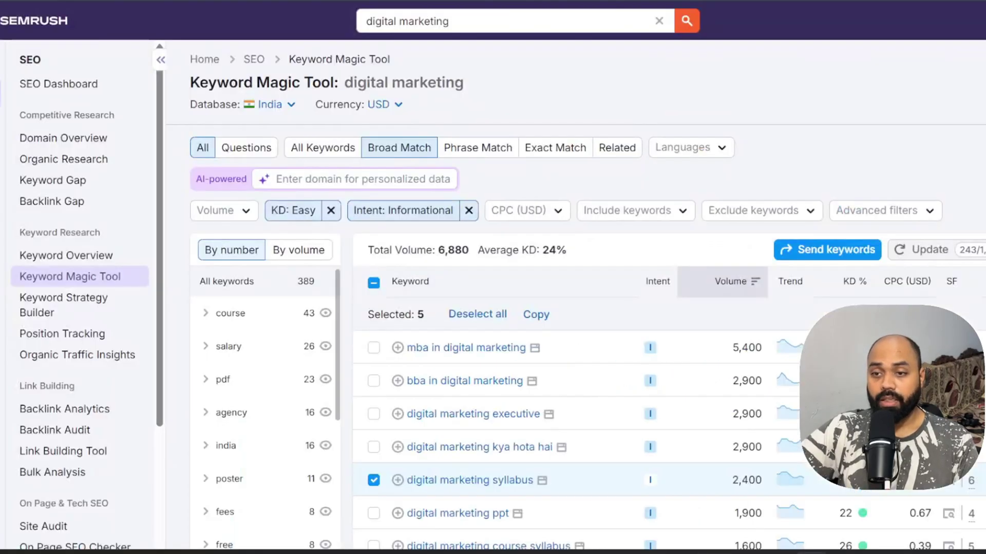
Step: Switch to Semrush and look up "where to learn seo from" in Keyword Overview
{"action": "left_click", "coordinate": [475, 22]}
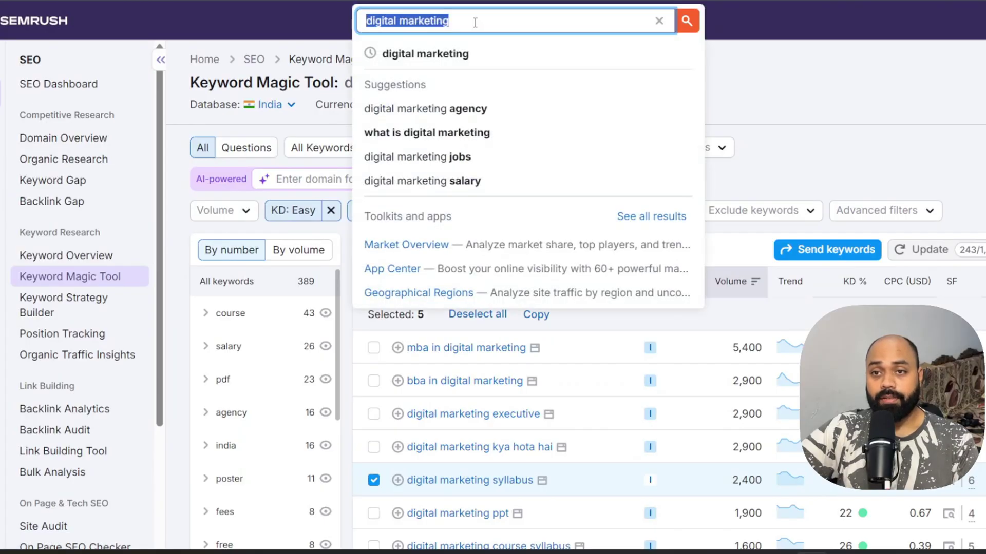
{"action": "left_click", "coordinate": [122, 260]}
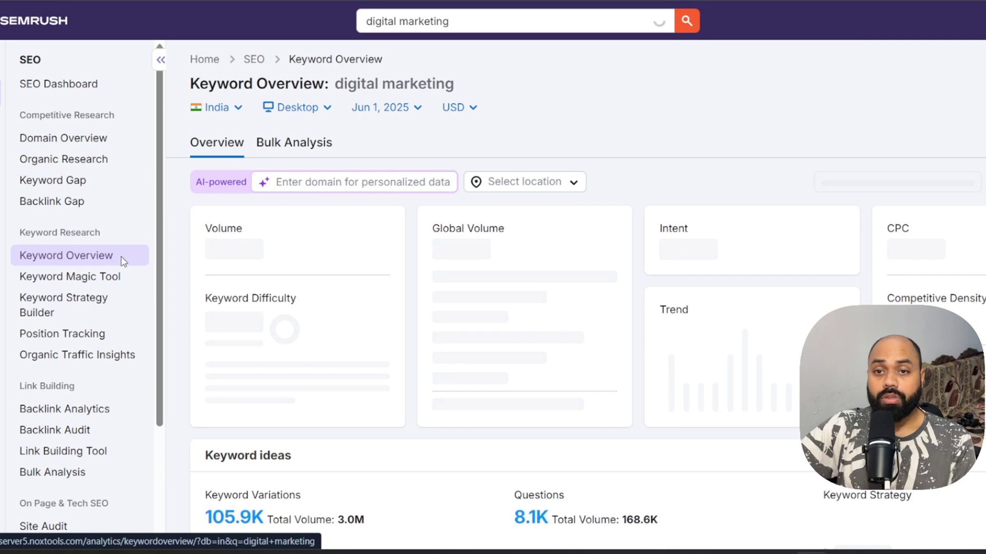
{"action": "left_click", "coordinate": [489, 22]}
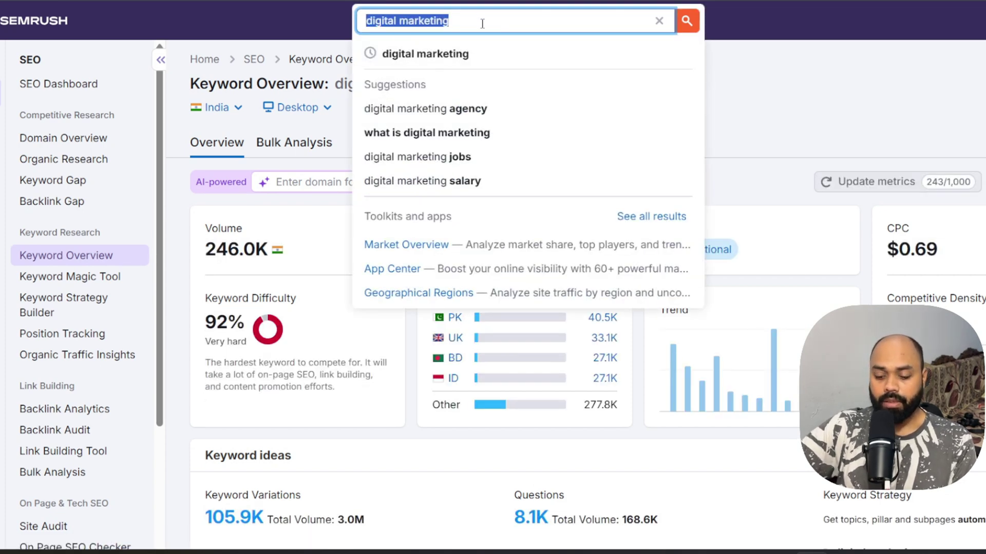
{"action": "type", "text": "wh"}
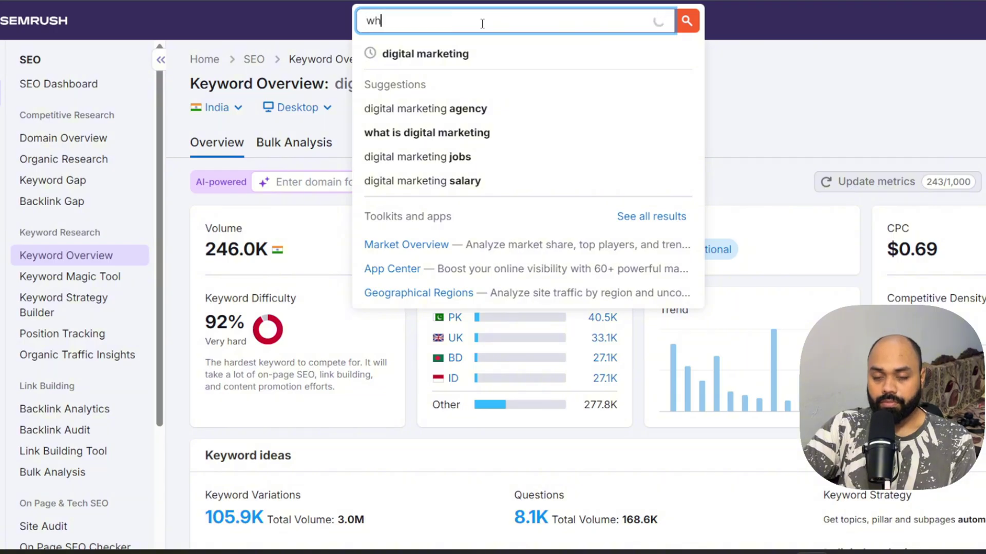
{"action": "type", "text": "ere to le"}
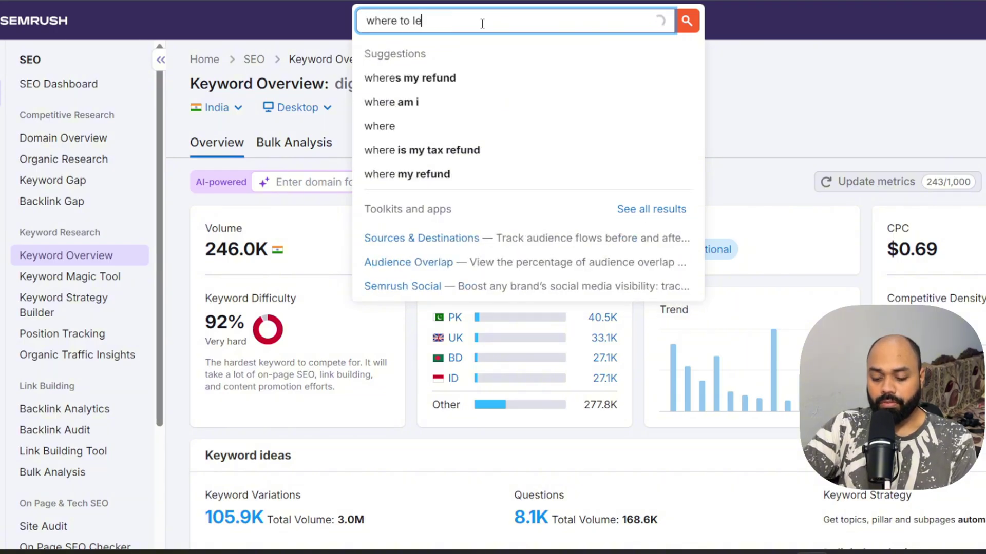
{"action": "type", "text": "arn seo "}
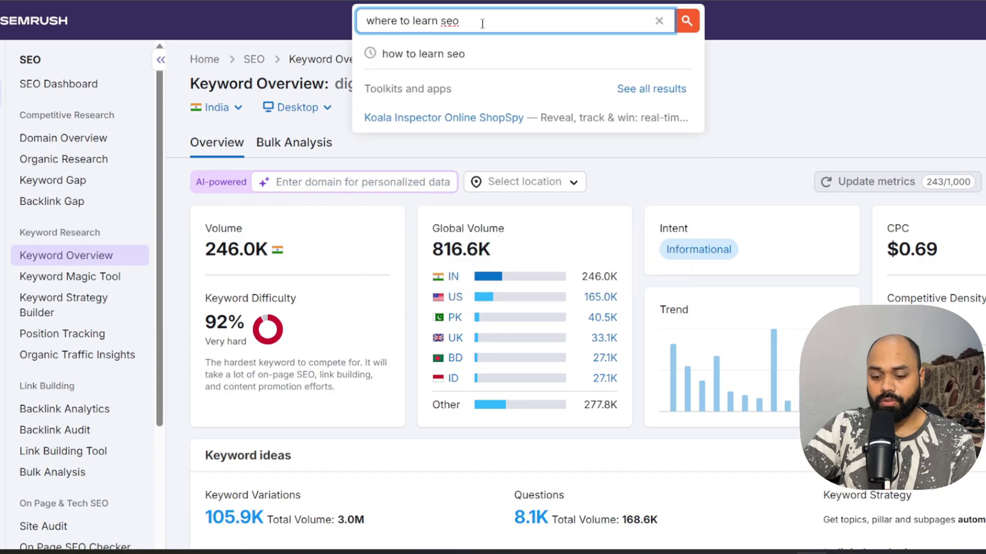
{"action": "type", "text": "from"}
{"action": "key", "text": "Return"}
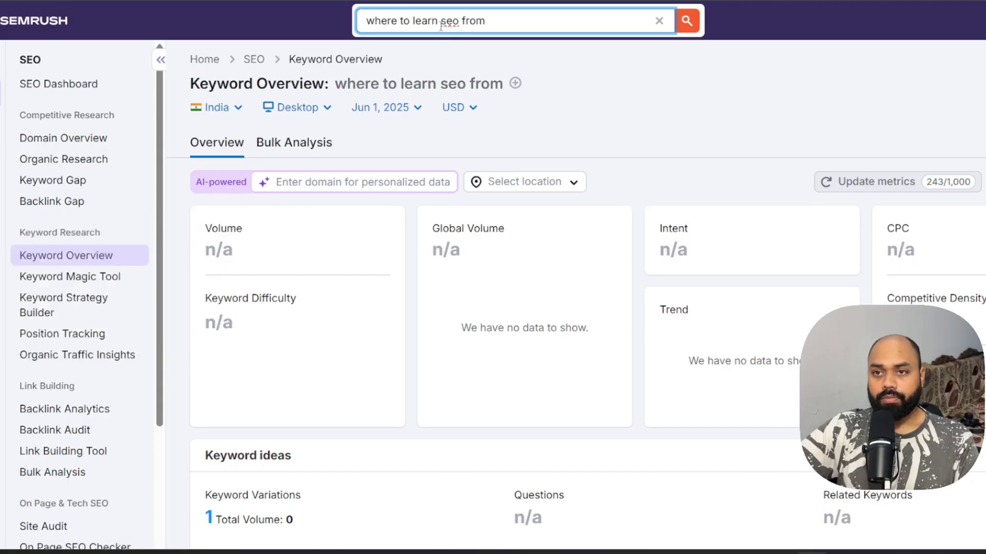
Step: Shorten the Keyword Overview query to "where to learn seo" and review its metrics and keyword variations
{"action": "left_click_drag", "start_coordinate": [459, 21], "coordinate": [657, 24]}
{"action": "key", "text": "BackSpace"}
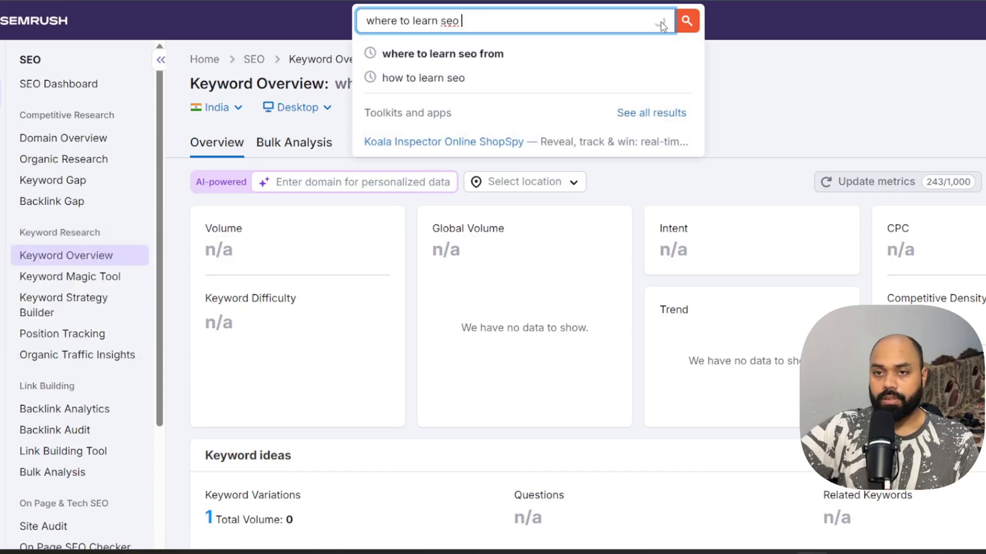
{"action": "key", "text": "Return"}
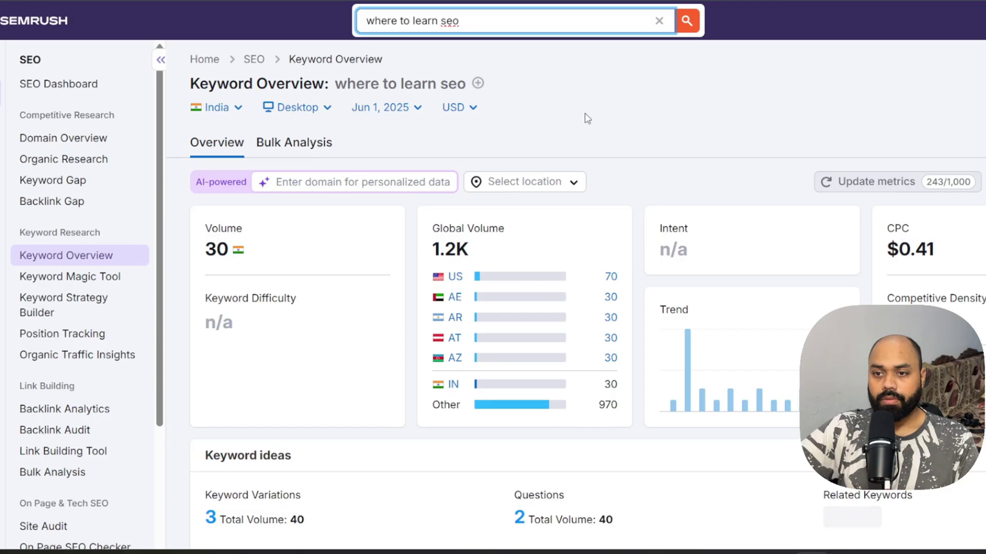
{"action": "scroll", "coordinate": [489, 402], "scroll_direction": "down", "scroll_amount": 9}
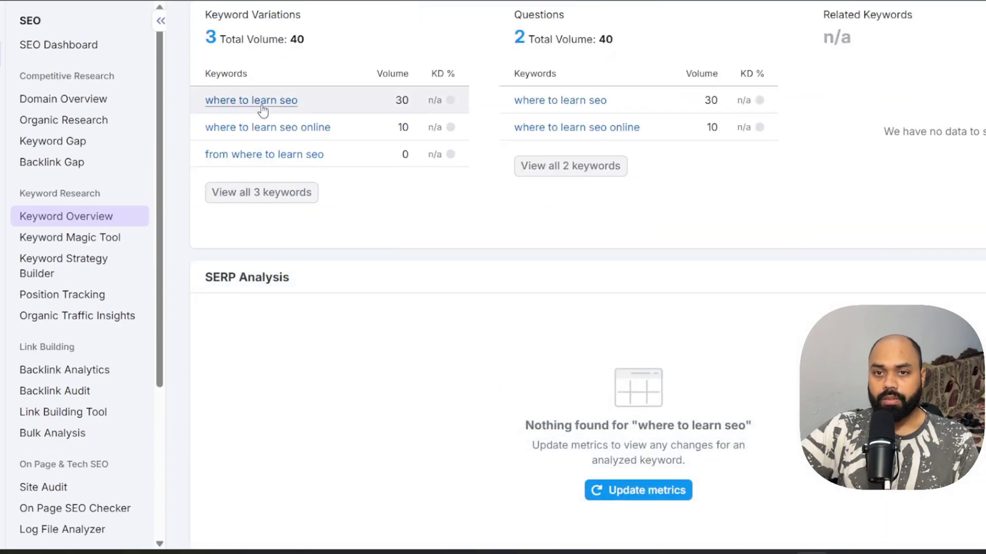
Step: Take the keyword variation "where to learn seo online" from Semrush, search for it on Google and look through the results
{"action": "triple_click", "coordinate": [200, 132]}
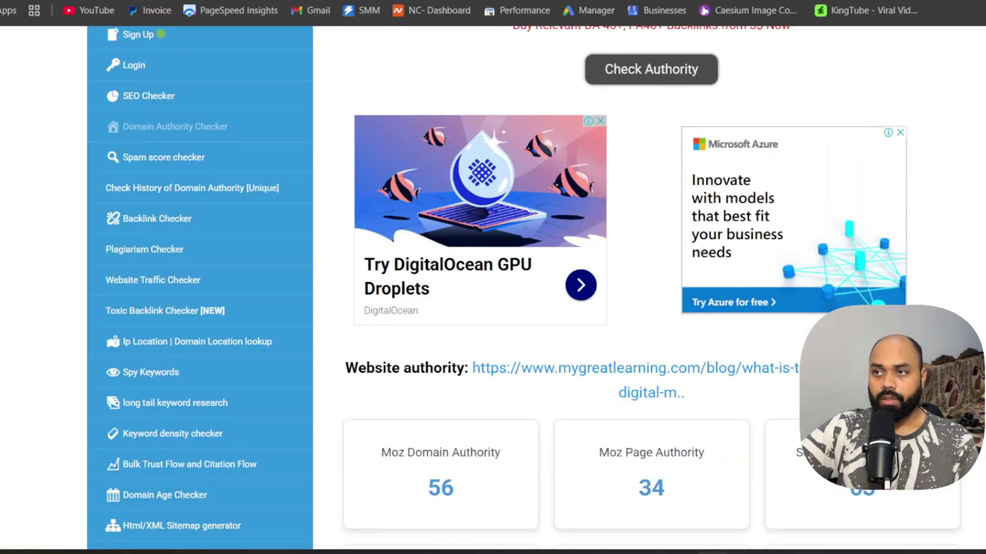
{"action": "left_click", "coordinate": [827, 1]}
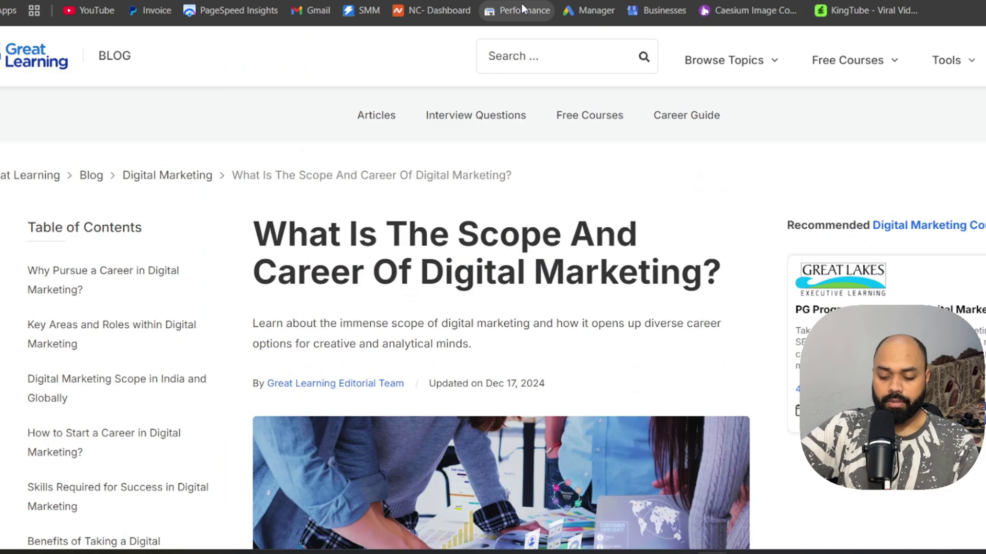
{"action": "type", "text": "where to learn seo online"}
{"action": "key", "text": "Return"}
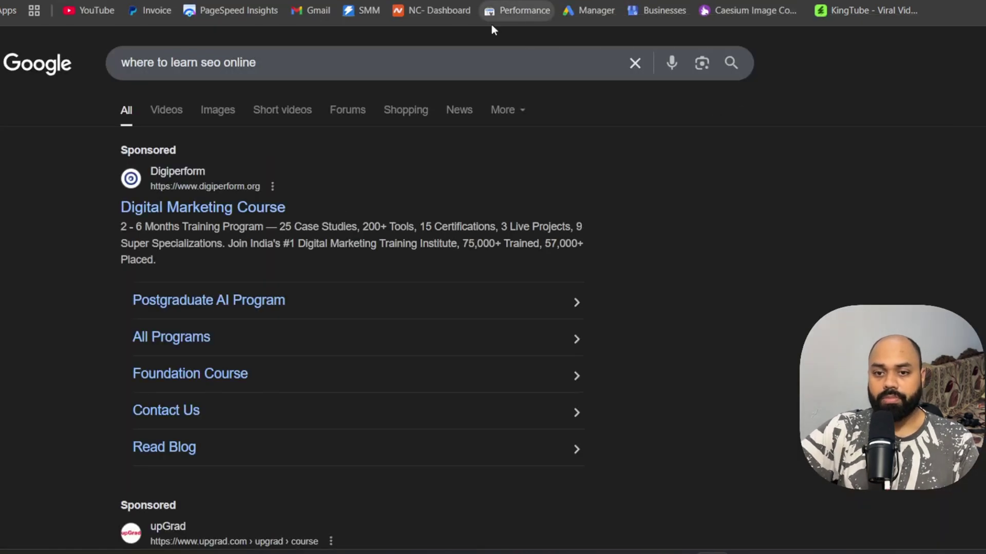
{"action": "scroll", "coordinate": [262, 235], "scroll_direction": "down", "scroll_amount": 15}
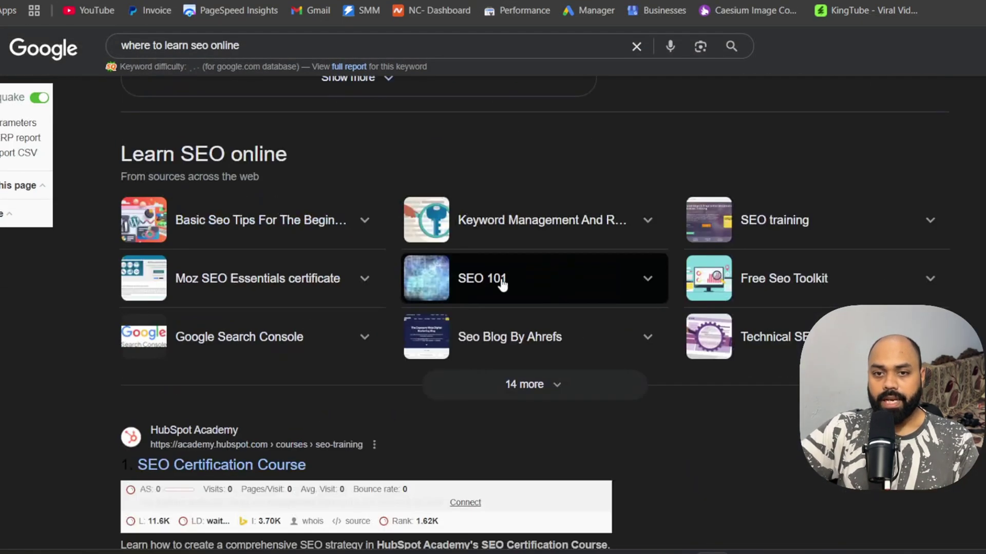
Step: Look through the Google results for "where to learn seo online" and open the LearningSEO.io "Free Roadmap of Reliable Guides & Tools" result
{"action": "scroll", "coordinate": [481, 286], "scroll_direction": "down", "scroll_amount": 8}
{"action": "scroll", "coordinate": [316, 340], "scroll_direction": "down", "scroll_amount": 8}
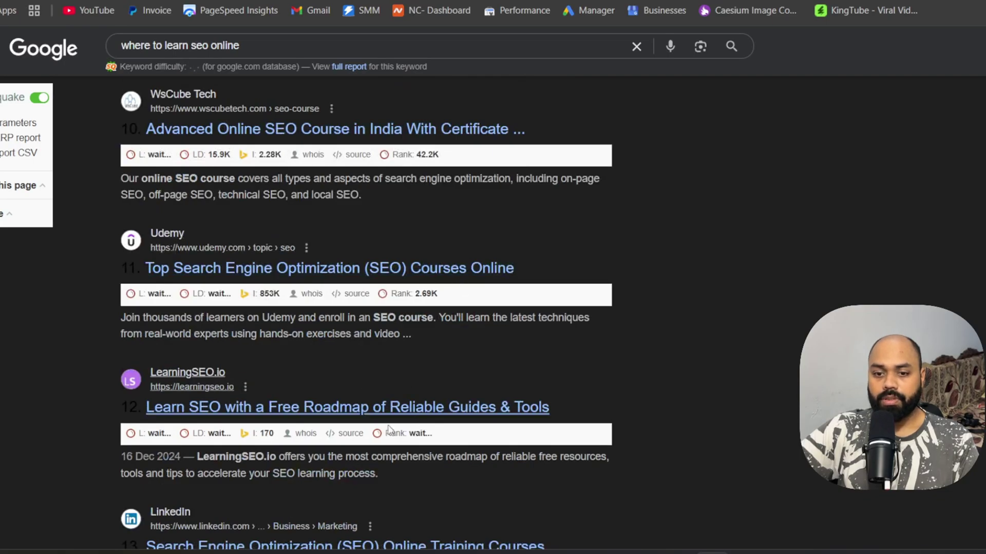
{"action": "scroll", "coordinate": [366, 316], "scroll_direction": "down", "scroll_amount": 2}
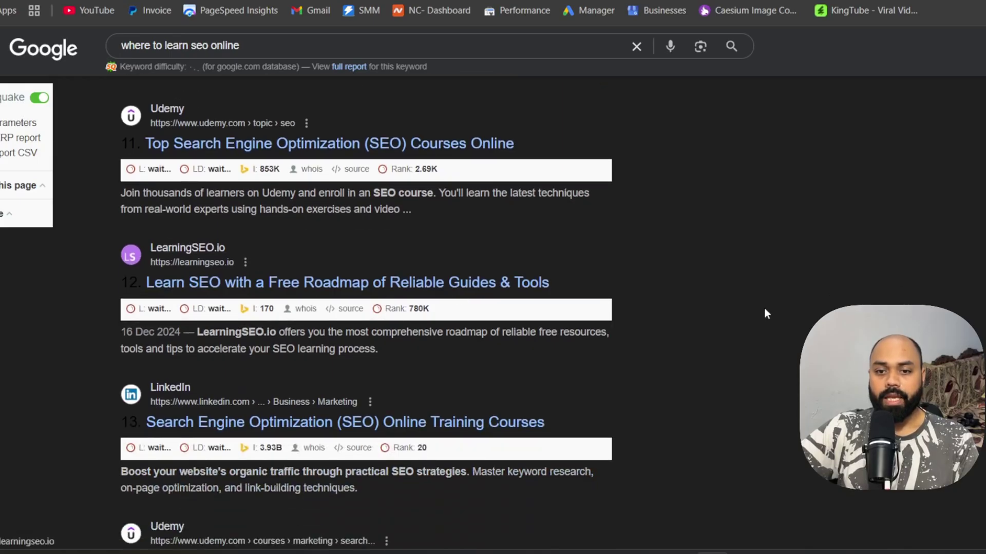
{"action": "scroll", "coordinate": [484, 505], "scroll_direction": "up", "scroll_amount": 3}
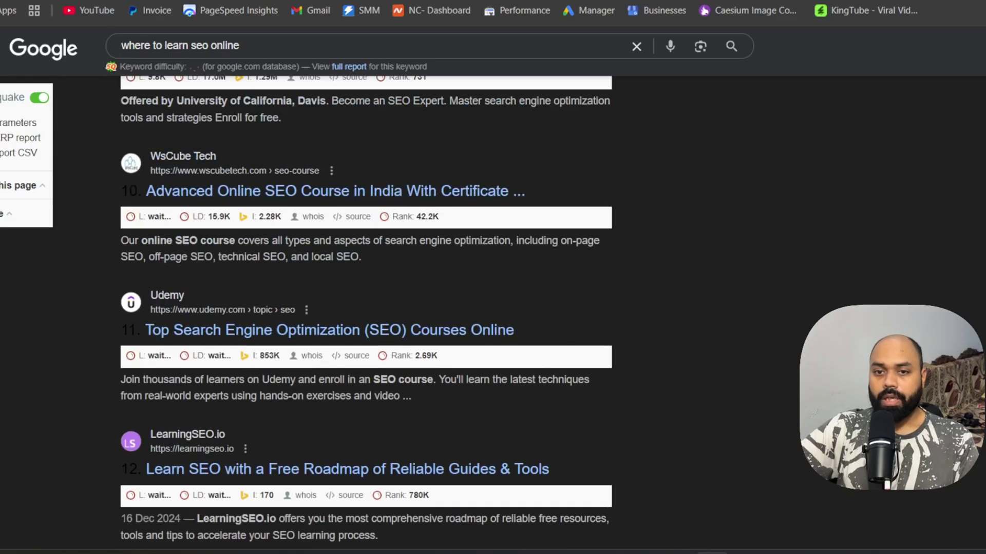
{"action": "middle_click", "coordinate": [196, 467]}
{"action": "left_click", "coordinate": [216, 330]}
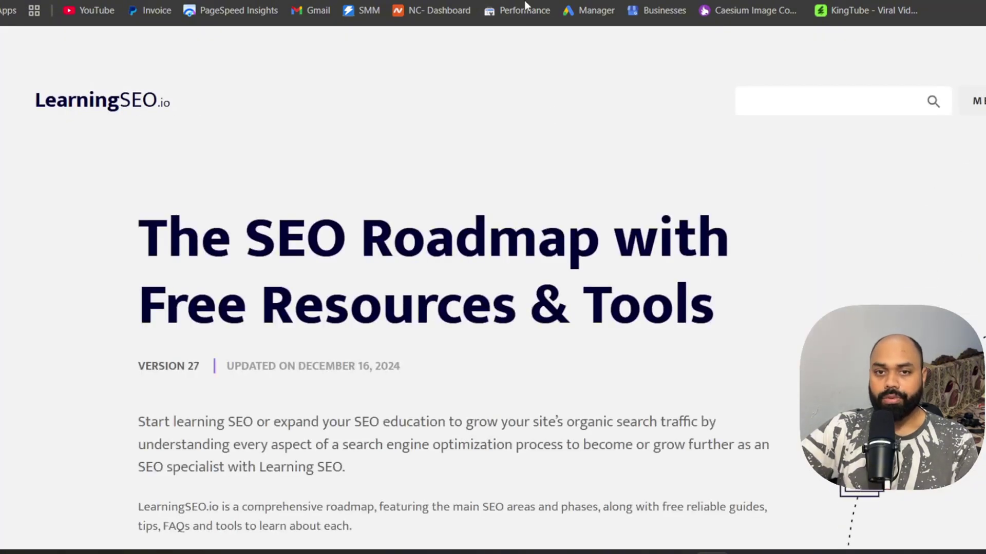
{"action": "scroll", "coordinate": [814, 244], "scroll_direction": "down", "scroll_amount": 15}
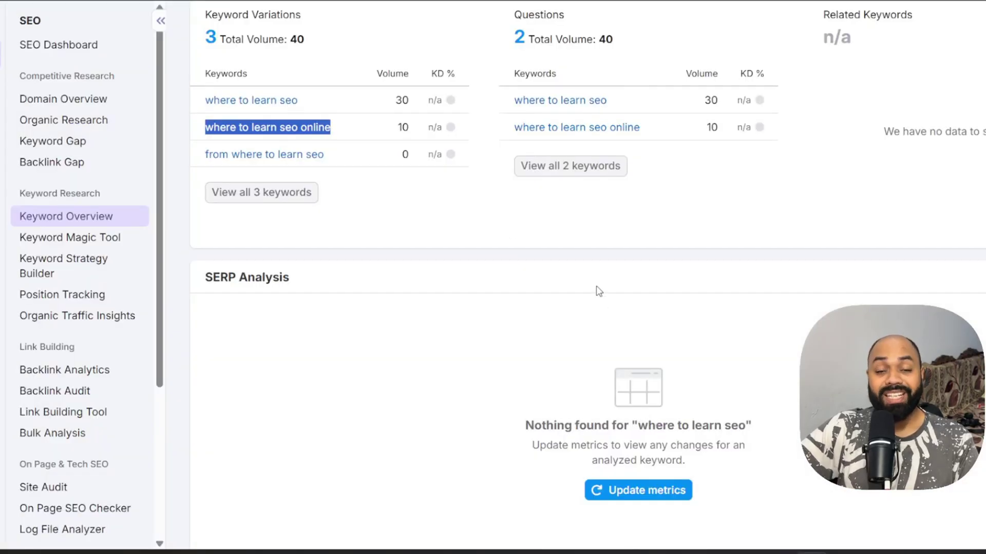
{"action": "scroll", "coordinate": [598, 291], "scroll_direction": "up", "scroll_amount": 10}
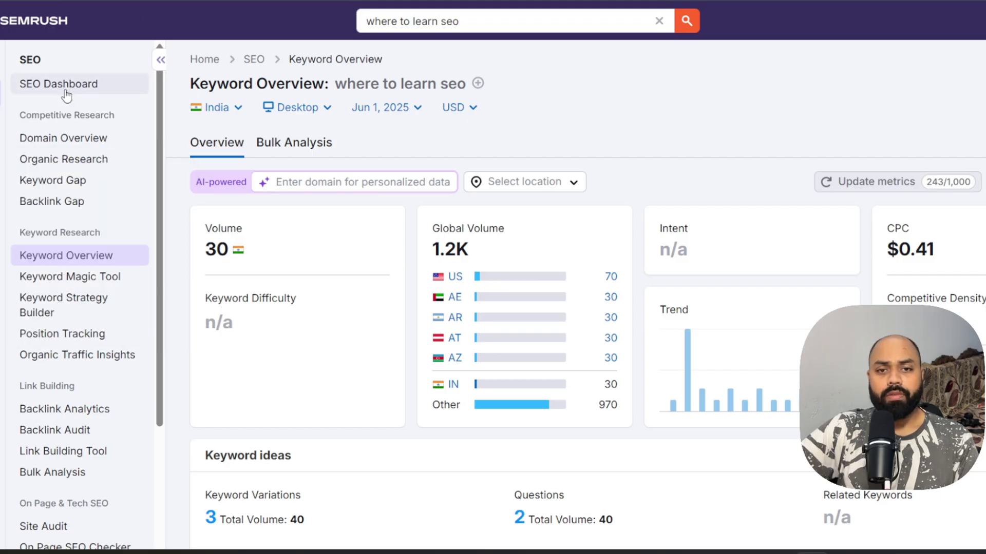
{"action": "left_click", "coordinate": [65, 146]}
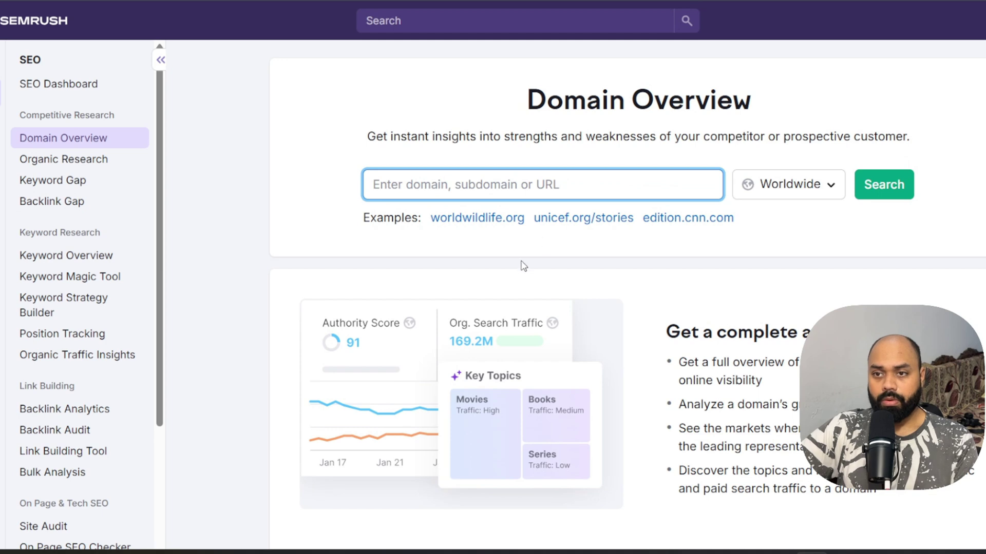
{"action": "type", "text": "https://learningseo.io/"}
{"action": "left_click", "coordinate": [904, 194]}
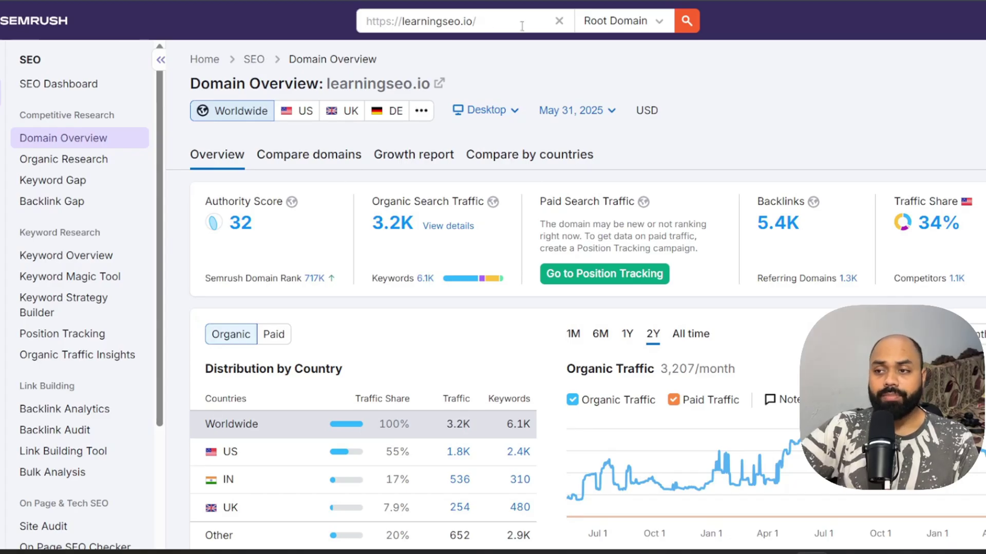
Step: Open the full Organic Research list of learningseo.io's top organic keywords and look it over
{"action": "scroll", "coordinate": [565, 308], "scroll_direction": "down", "scroll_amount": 5}
{"action": "scroll", "coordinate": [595, 200], "scroll_direction": "down", "scroll_amount": 5}
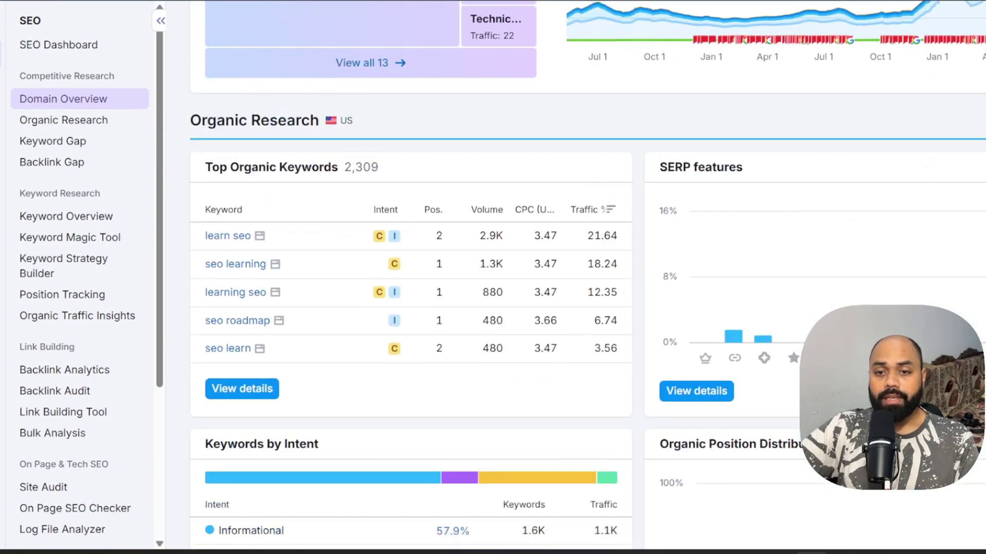
{"action": "left_click", "coordinate": [242, 384]}
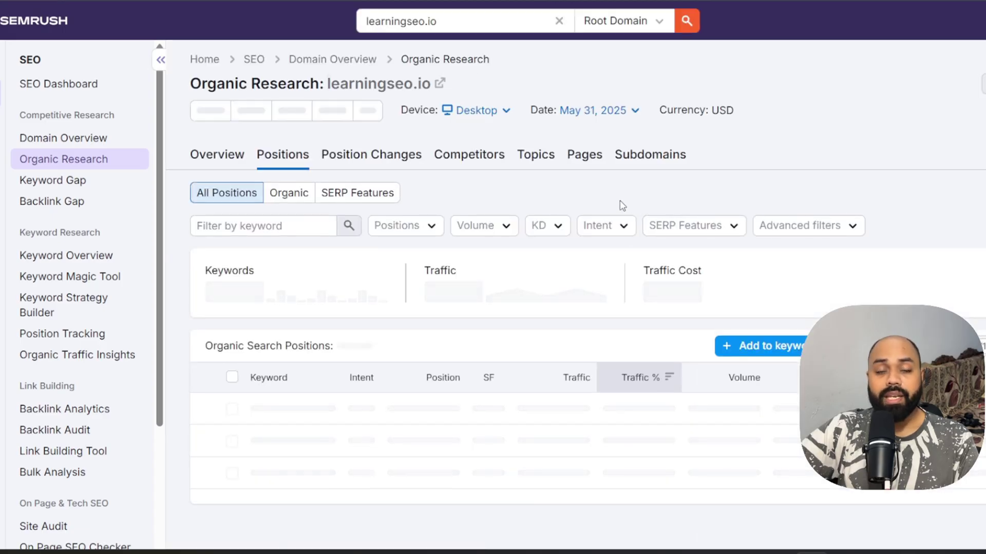
{"action": "scroll", "coordinate": [846, 210], "scroll_direction": "down", "scroll_amount": 1}
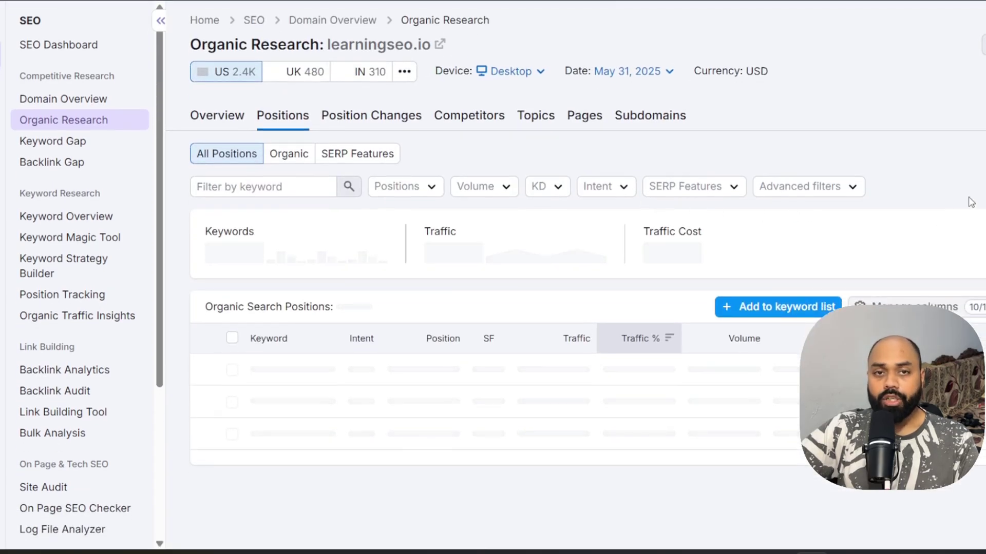
{"action": "scroll", "coordinate": [971, 202], "scroll_direction": "down", "scroll_amount": 10}
{"action": "scroll", "coordinate": [971, 202], "scroll_direction": "up", "scroll_amount": 15}
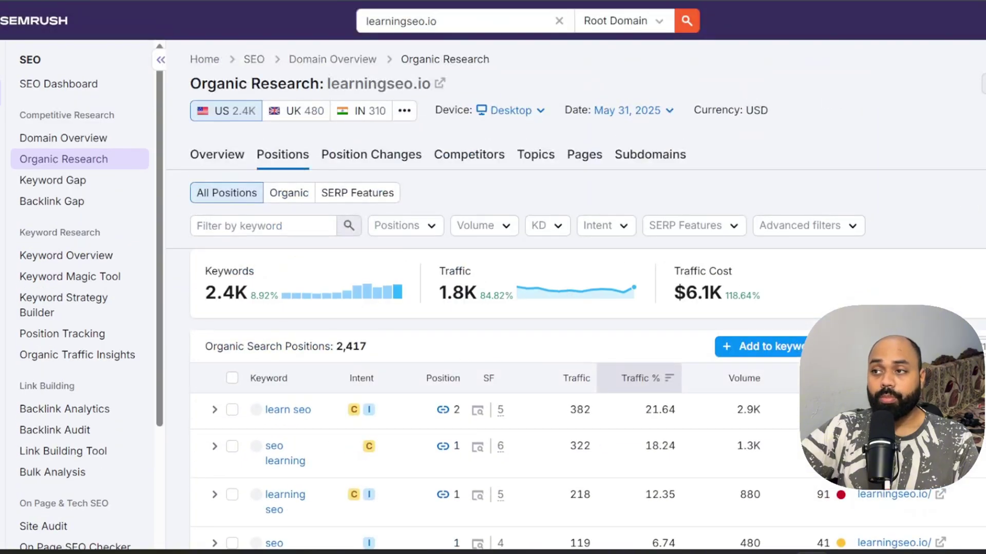
Step: Filter learningseo.io's organic positions to keywords with Easy keyword difficulty (15–29%)
{"action": "scroll", "coordinate": [646, 237], "scroll_direction": "down", "scroll_amount": 2}
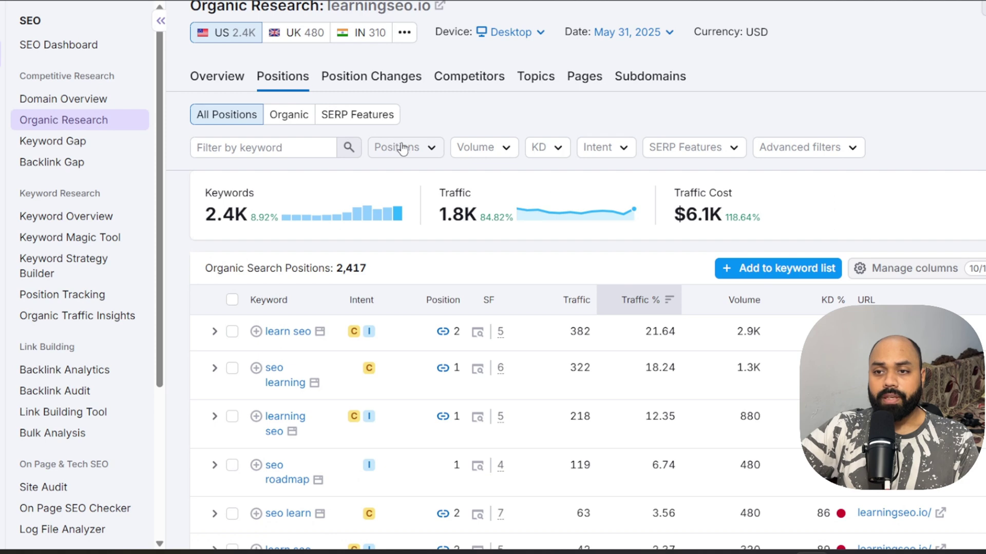
{"action": "left_click", "coordinate": [564, 149]}
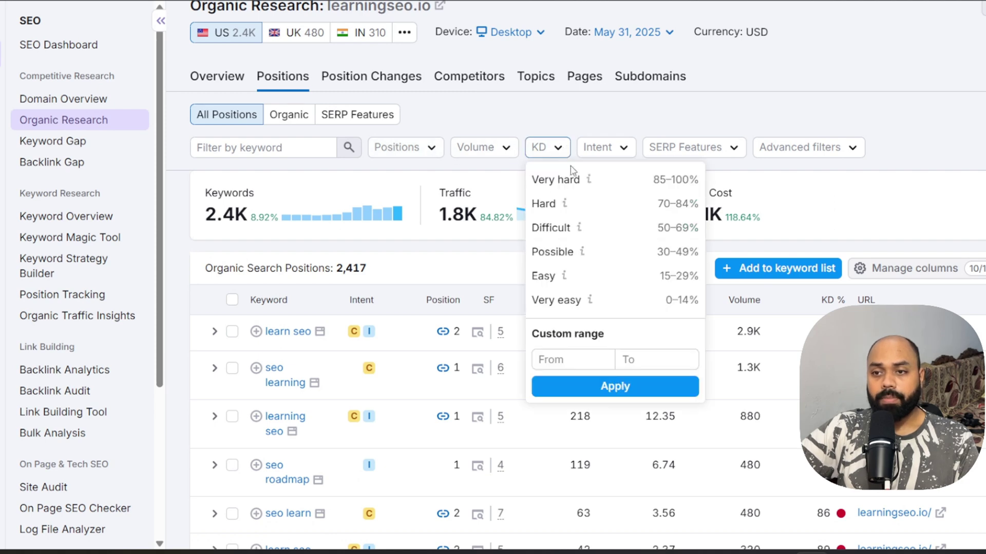
{"action": "left_click", "coordinate": [604, 282]}
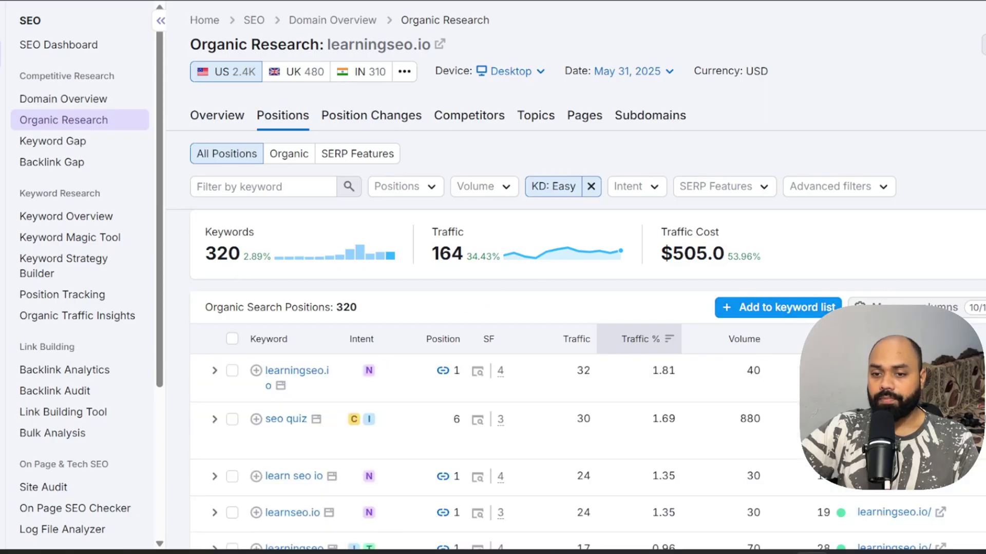
Step: Examine the easy-difficulty keywords learningseo.io ranks for, comparing their positions, search volumes and difficulty for usable ideas
{"action": "scroll", "coordinate": [585, 328], "scroll_direction": "down", "scroll_amount": 10}
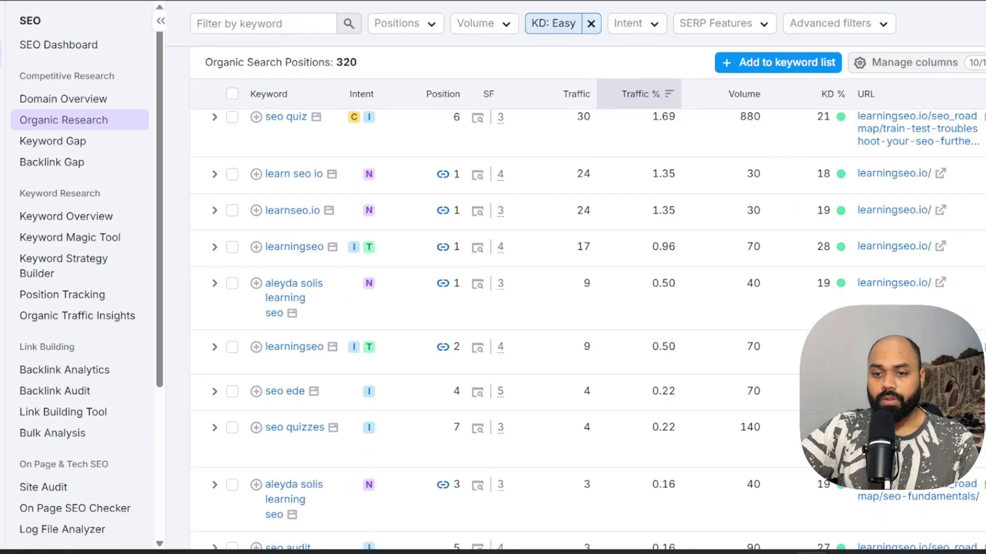
{"action": "scroll", "coordinate": [586, 329], "scroll_direction": "down", "scroll_amount": 1}
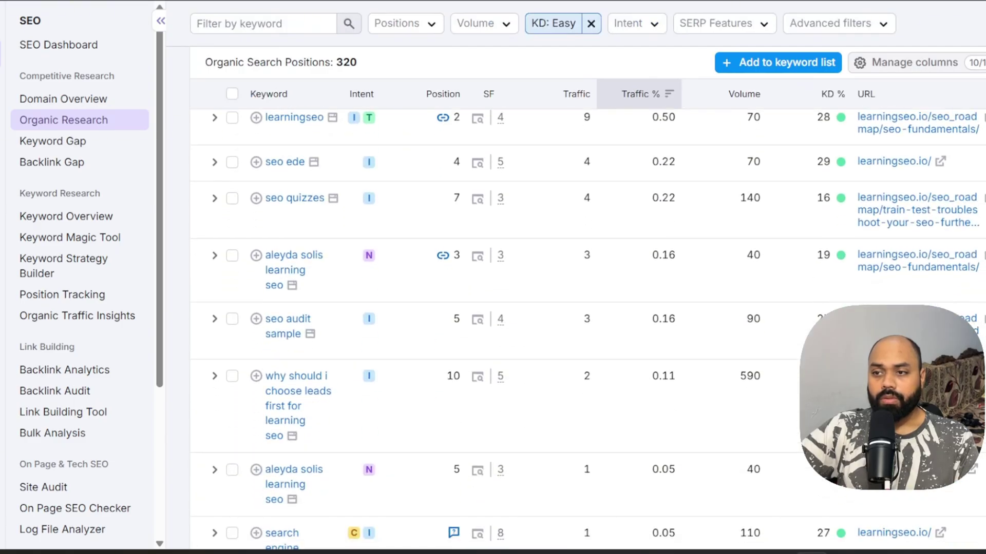
{"action": "scroll", "coordinate": [588, 325], "scroll_direction": "down", "scroll_amount": 2}
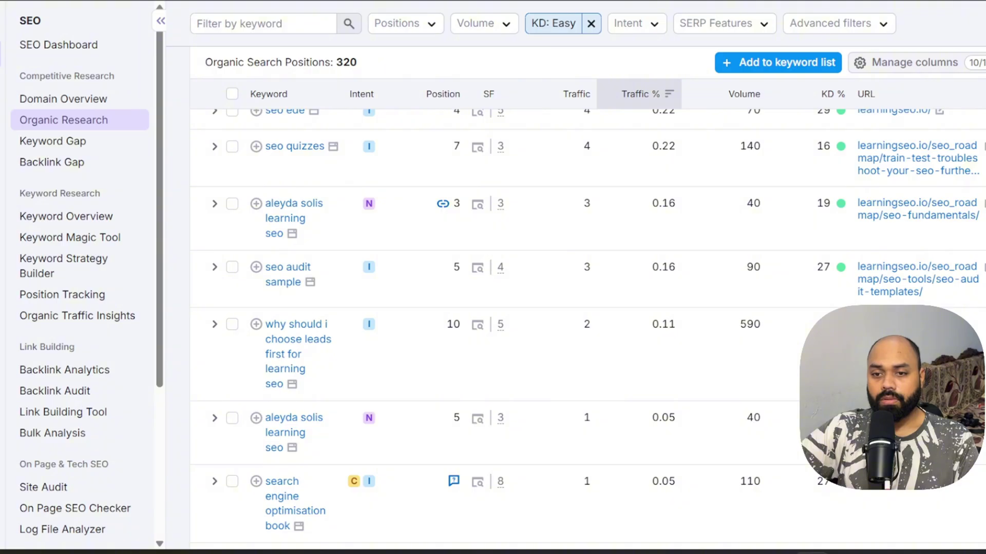
{"action": "scroll", "coordinate": [585, 329], "scroll_direction": "down", "scroll_amount": 5}
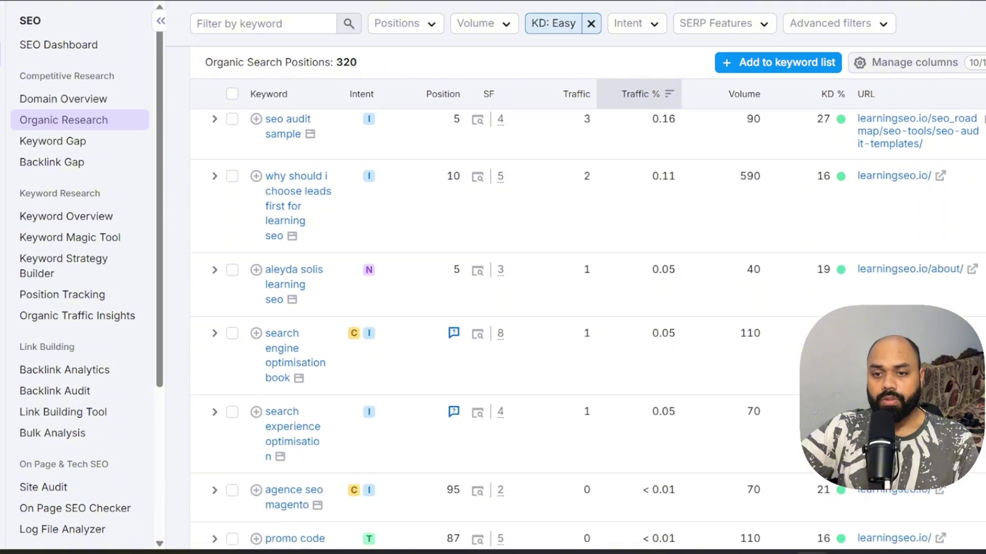
{"action": "scroll", "coordinate": [585, 328], "scroll_direction": "down", "scroll_amount": 2}
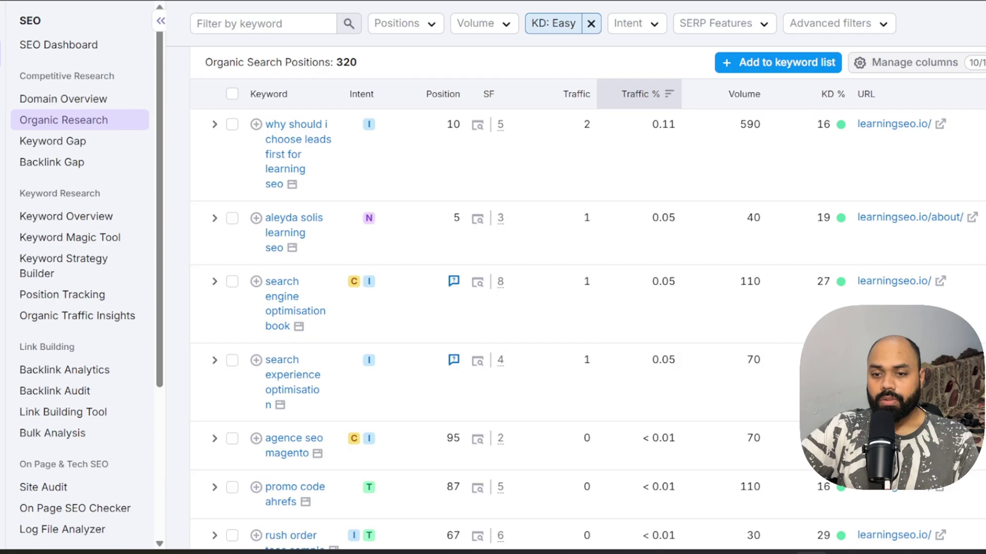
{"action": "scroll", "coordinate": [588, 330], "scroll_direction": "down", "scroll_amount": 3}
{"action": "scroll", "coordinate": [585, 329], "scroll_direction": "down", "scroll_amount": 11}
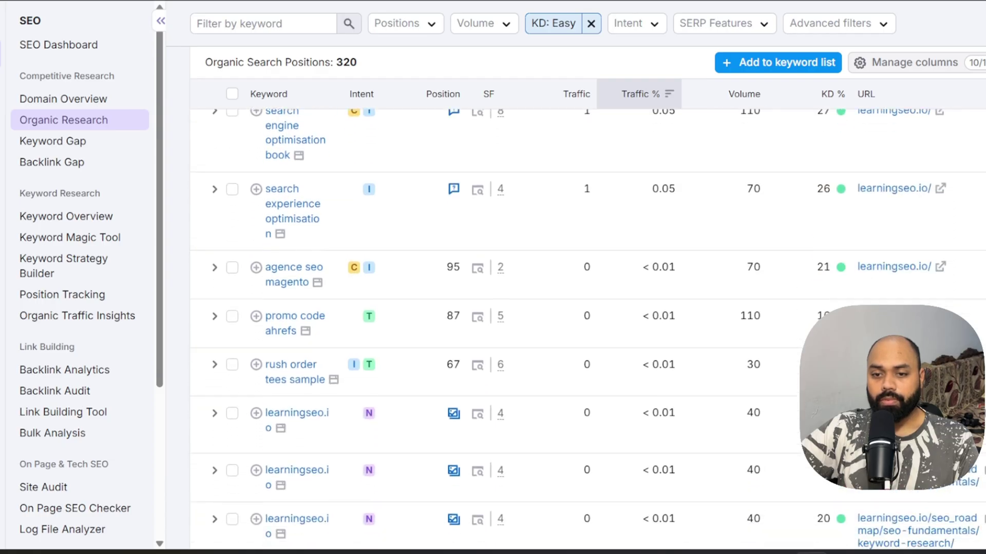
{"action": "scroll", "coordinate": [585, 328], "scroll_direction": "down", "scroll_amount": 6}
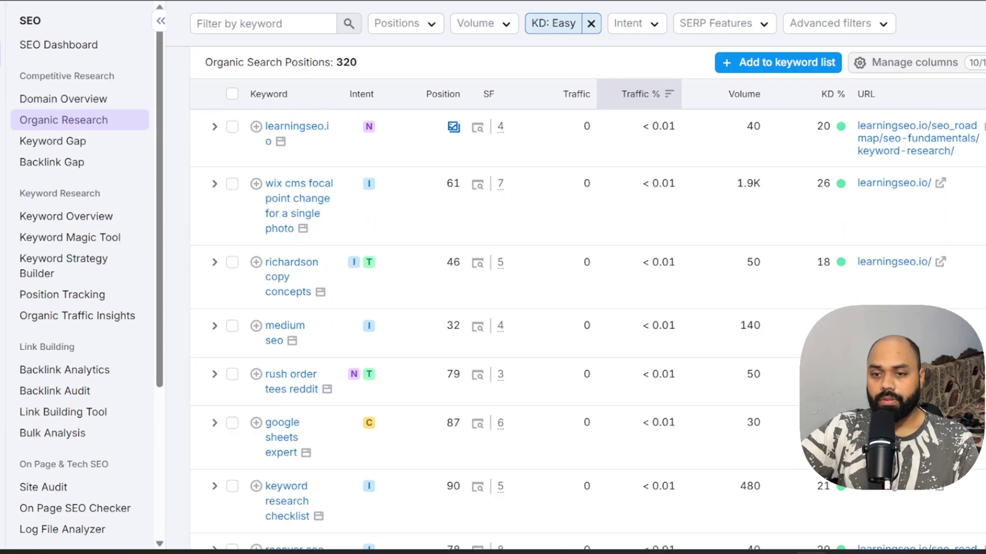
{"action": "scroll", "coordinate": [585, 329], "scroll_direction": "down", "scroll_amount": 3}
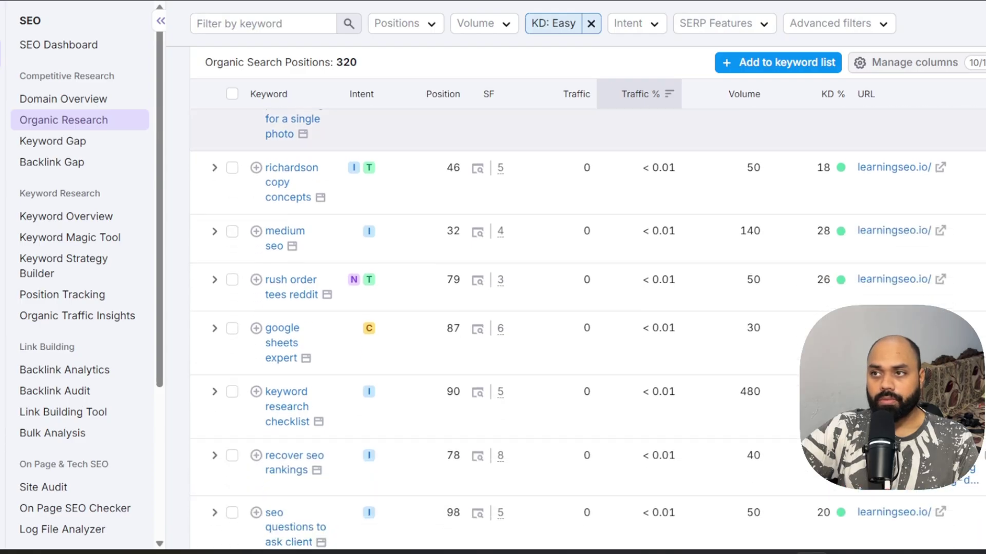
Step: Switch back to the browser window showing LearningSEO.io and search Google for "how to do medium seo"
{"action": "mouse_move", "coordinate": [712, 553]}
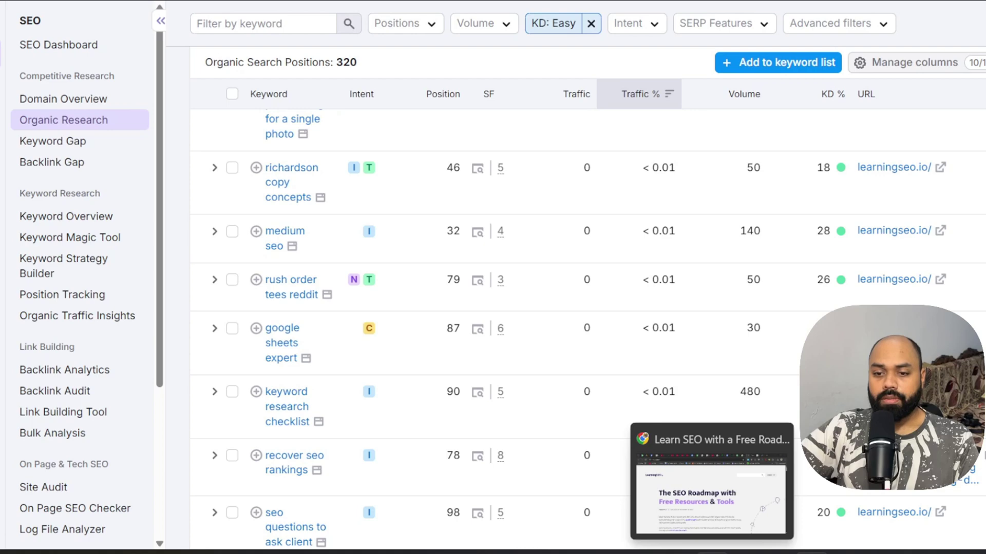
{"action": "left_click", "coordinate": [711, 482]}
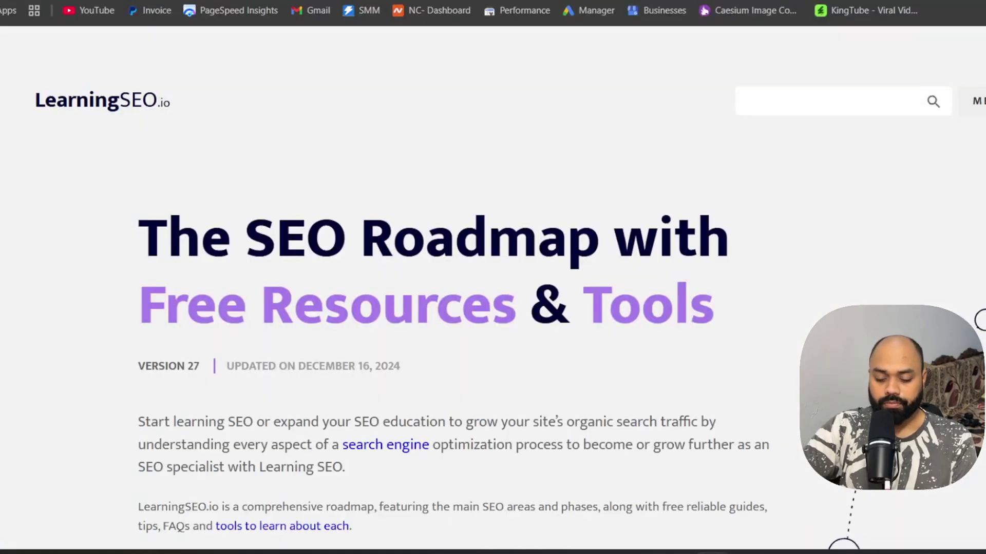
{"action": "key", "text": "ctrl+l"}
{"action": "type", "text": "how to do m"}
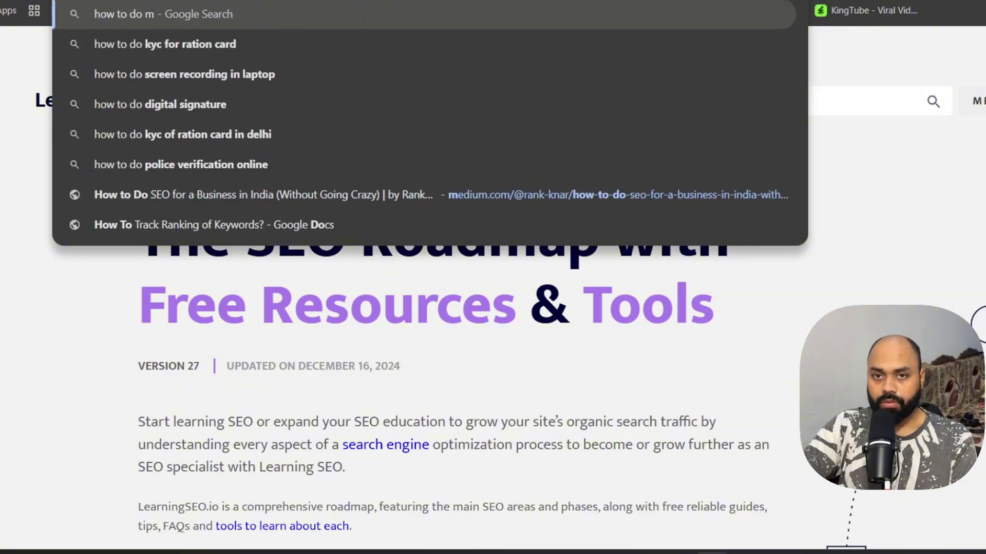
{"action": "type", "text": "edium se"}
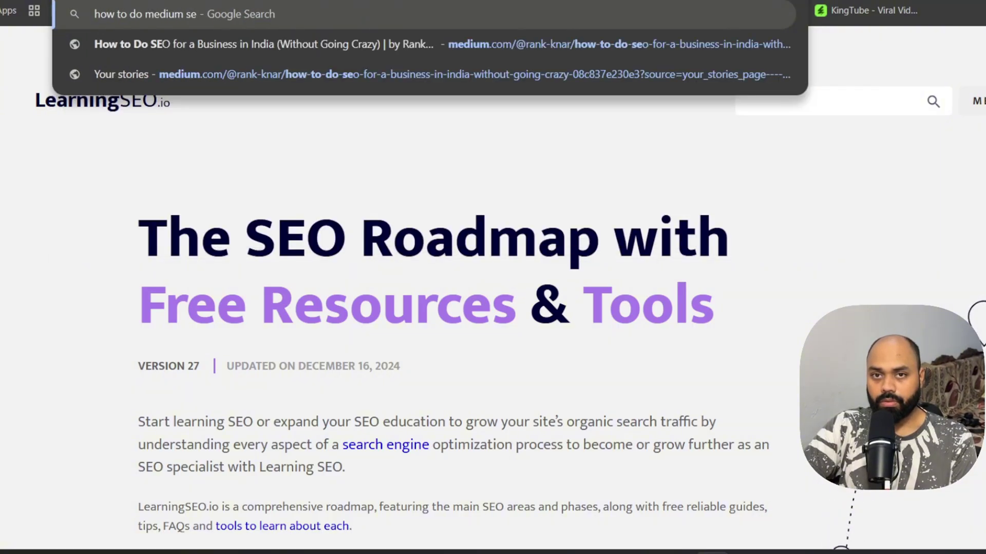
{"action": "type", "text": "o"}
{"action": "key", "text": "Return"}
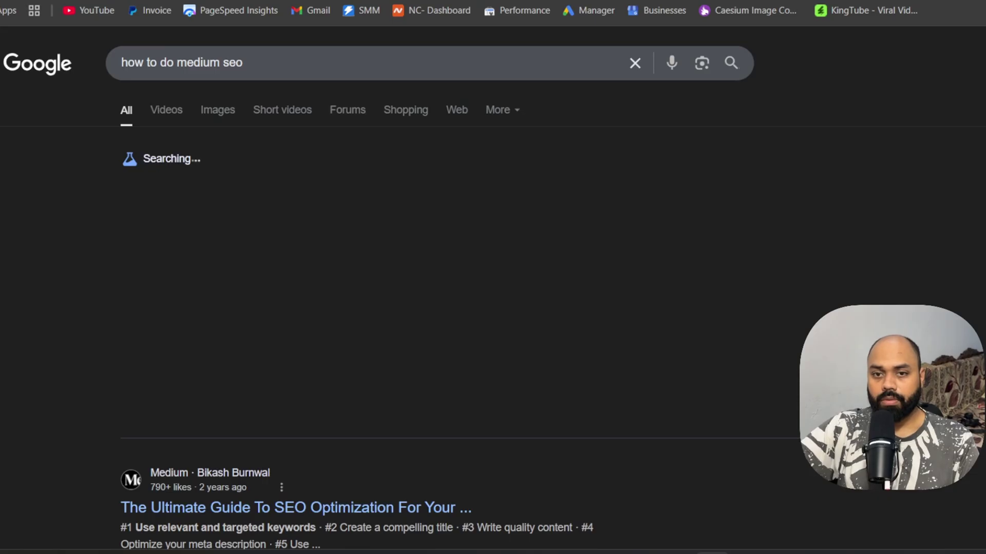
Step: Look through the Google results and open SEOpital's "Medium SEO: Effective Tips to Rank Higher in Google" article to skim its content
{"action": "scroll", "coordinate": [378, 337], "scroll_direction": "down", "scroll_amount": 15}
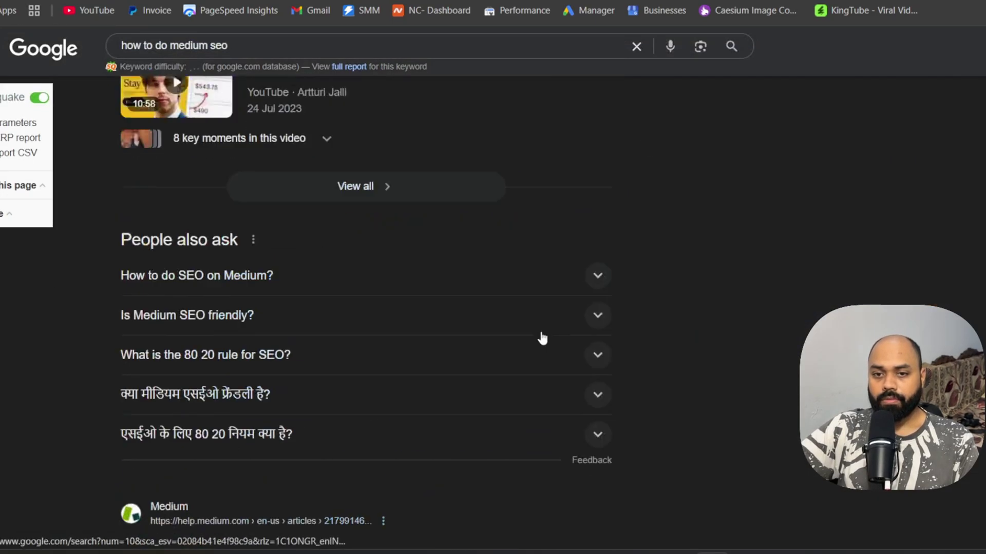
{"action": "scroll", "coordinate": [542, 338], "scroll_direction": "down", "scroll_amount": 1}
{"action": "scroll", "coordinate": [366, 308], "scroll_direction": "down", "scroll_amount": 8}
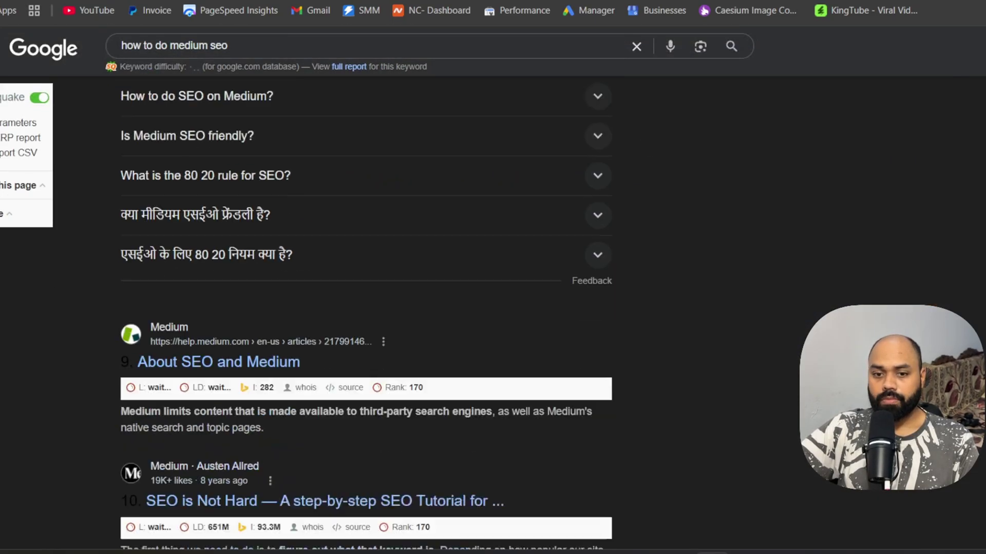
{"action": "scroll", "coordinate": [366, 313], "scroll_direction": "down", "scroll_amount": 13}
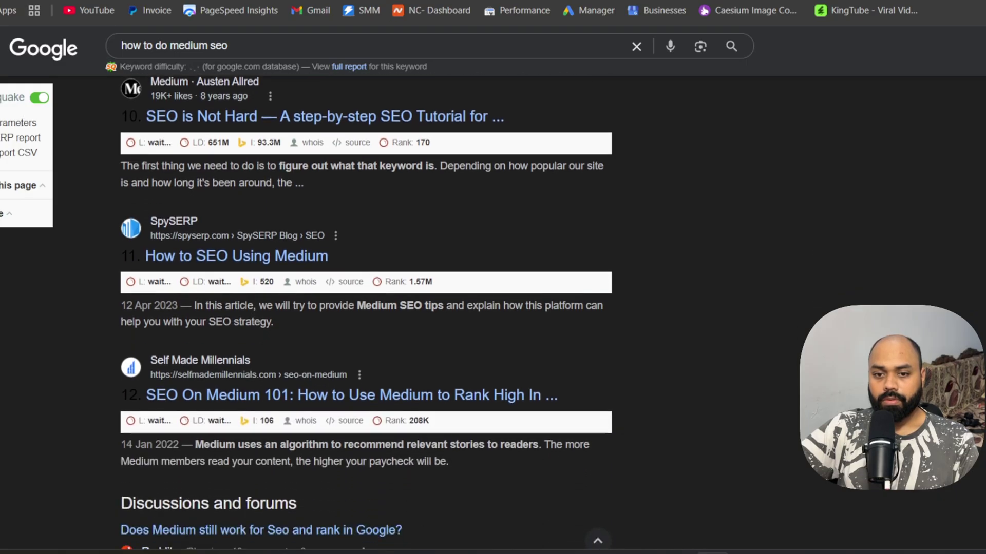
{"action": "scroll", "coordinate": [365, 308], "scroll_direction": "down", "scroll_amount": 5}
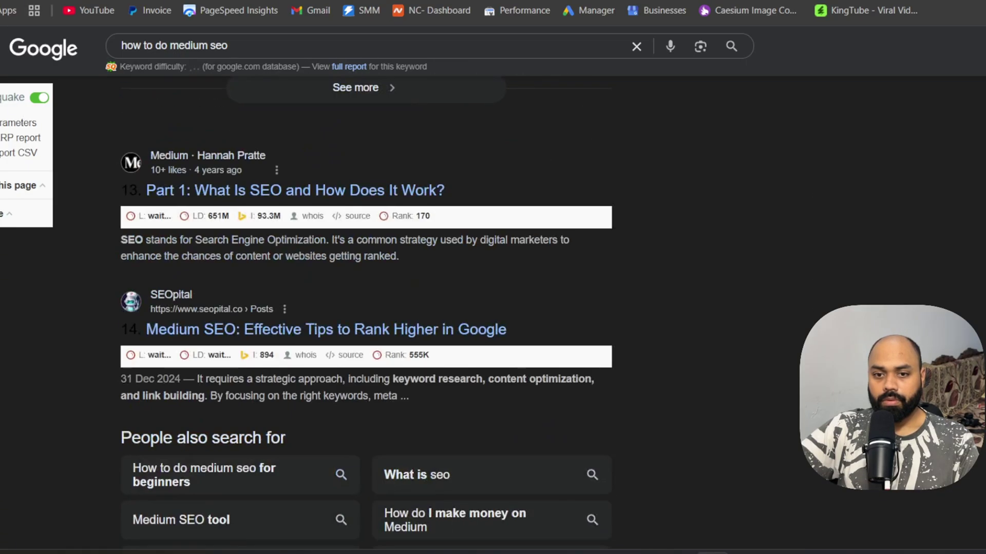
{"action": "middle_click", "coordinate": [270, 336]}
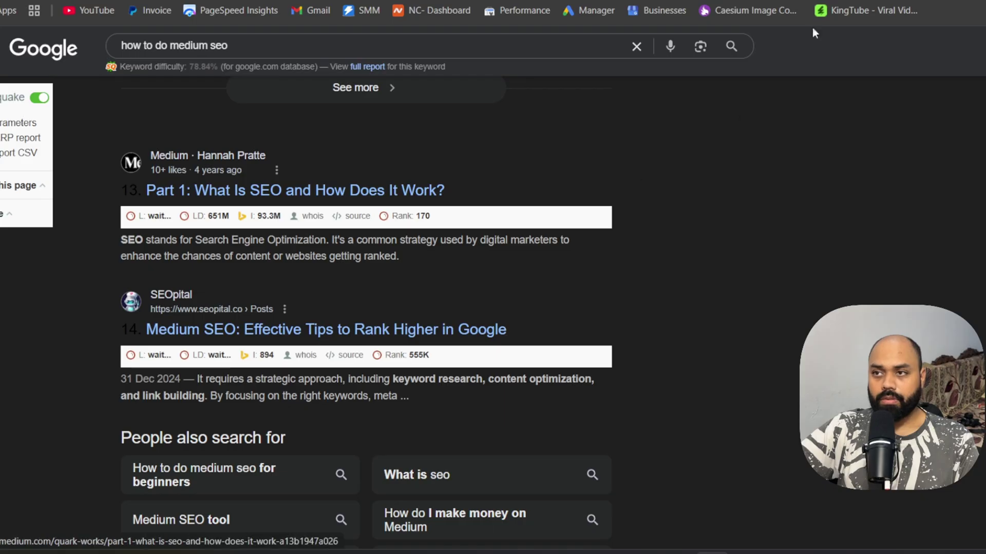
{"action": "left_click", "coordinate": [822, 0]}
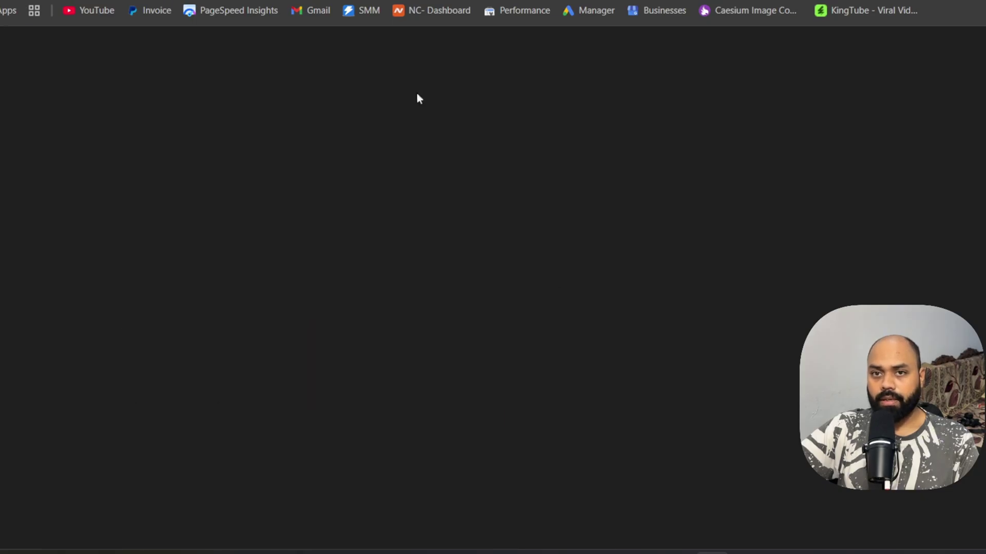
{"action": "scroll", "coordinate": [554, 165], "scroll_direction": "down", "scroll_amount": 20}
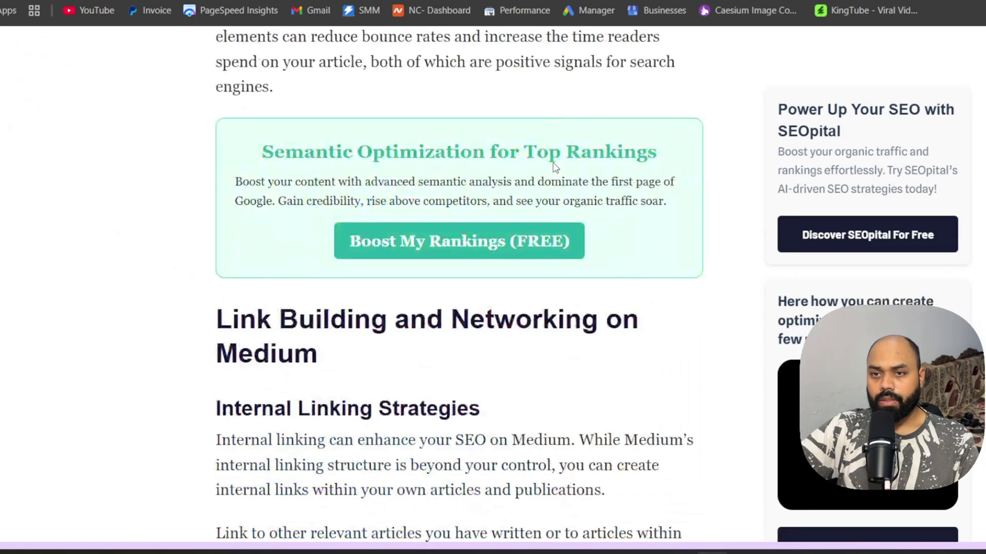
{"action": "scroll", "coordinate": [555, 165], "scroll_direction": "up", "scroll_amount": 20}
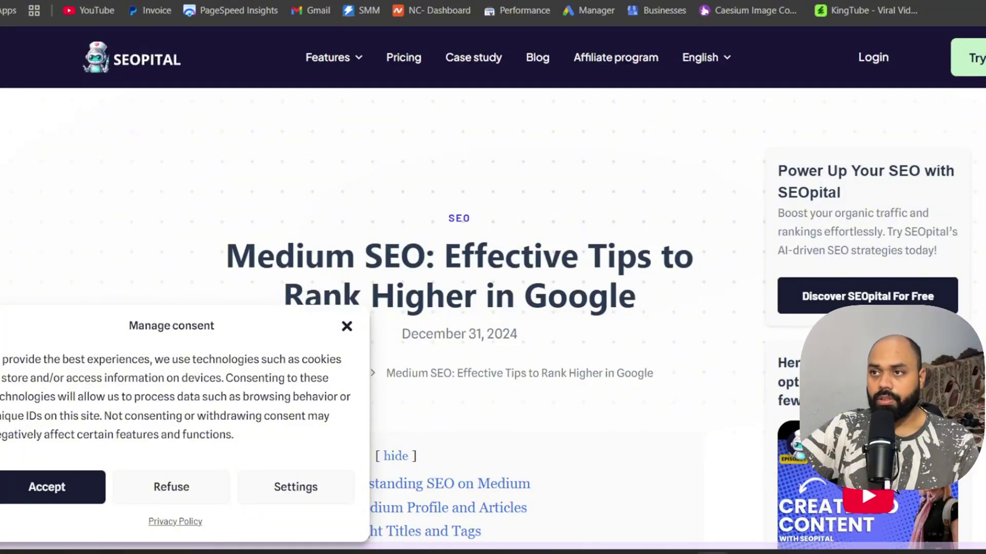
{"action": "left_click", "coordinate": [308, 0]}
{"action": "scroll", "coordinate": [502, 171], "scroll_direction": "up", "scroll_amount": 3}
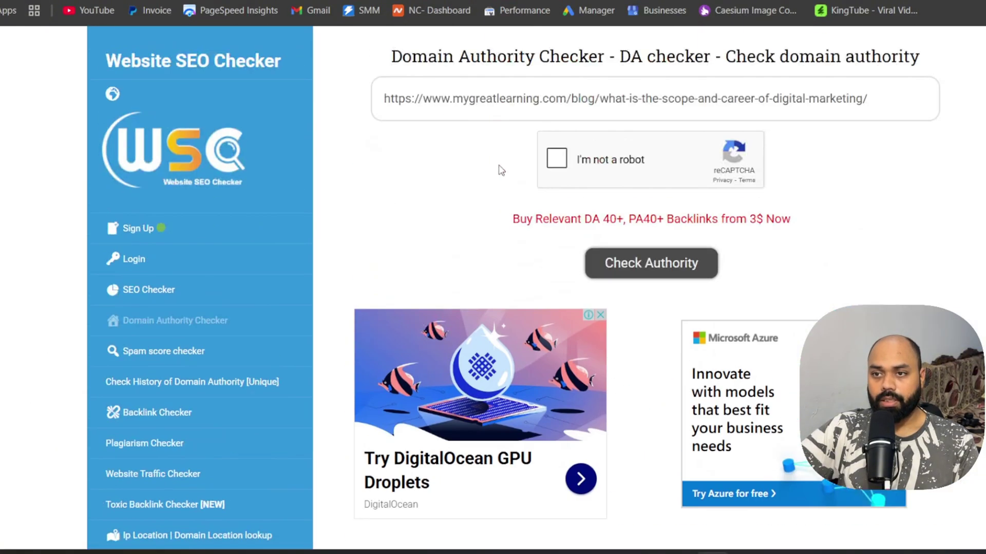
{"action": "triple_click", "coordinate": [550, 105]}
{"action": "type", "text": "https://www.seopital.co/blog/medium-seo"}
{"action": "left_click", "coordinate": [548, 161]}
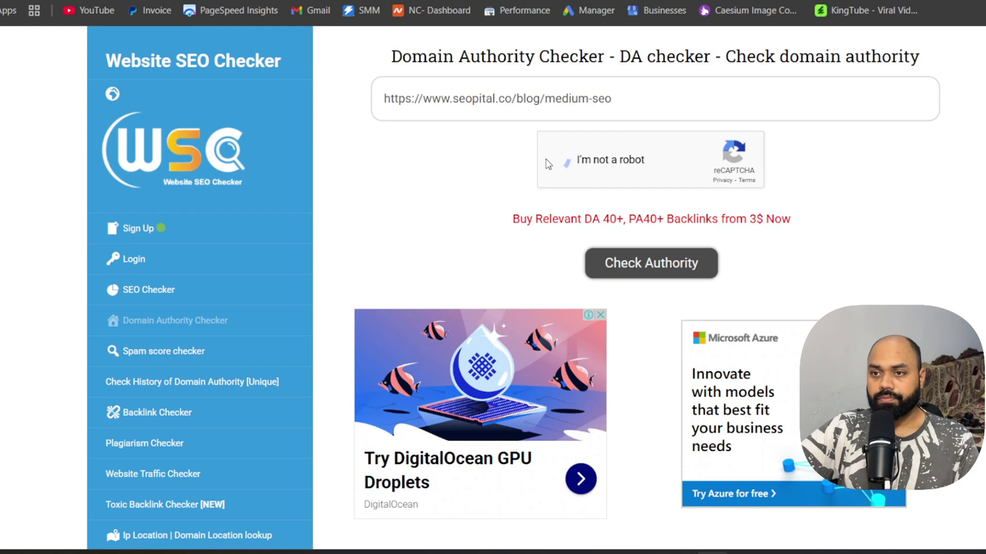
{"action": "left_click", "coordinate": [628, 276]}
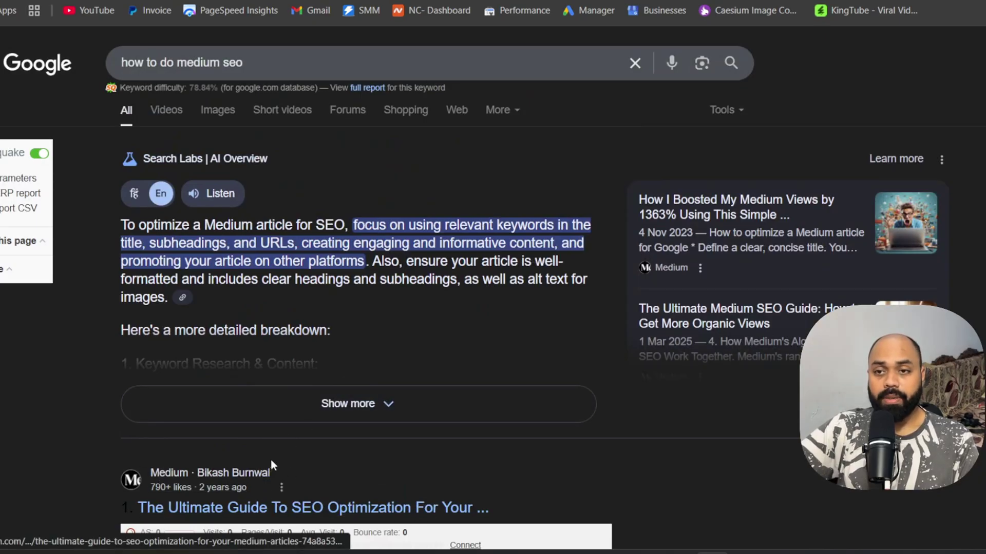
{"action": "scroll", "coordinate": [393, 395], "scroll_direction": "down", "scroll_amount": 8}
{"action": "scroll", "coordinate": [632, 288], "scroll_direction": "down", "scroll_amount": 8}
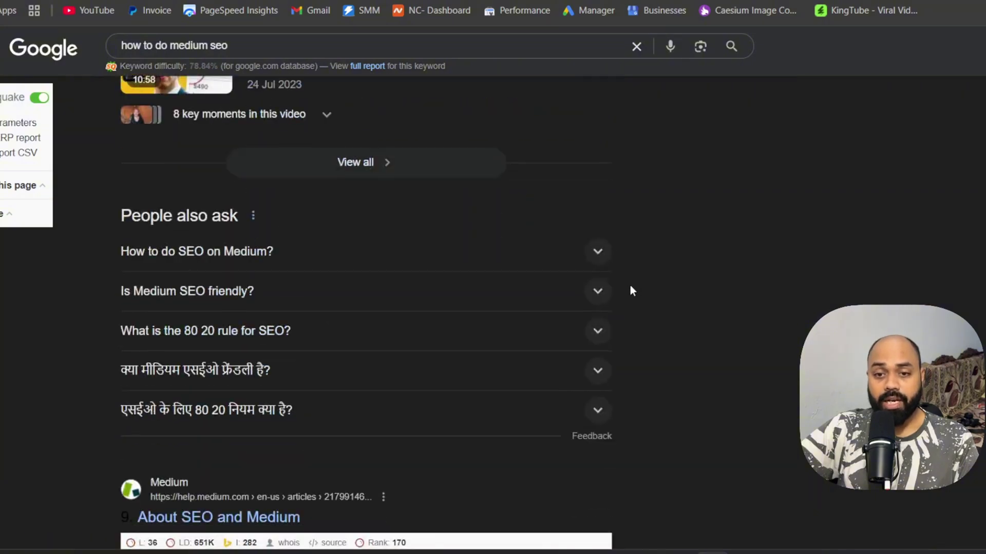
{"action": "scroll", "coordinate": [623, 343], "scroll_direction": "down", "scroll_amount": 8}
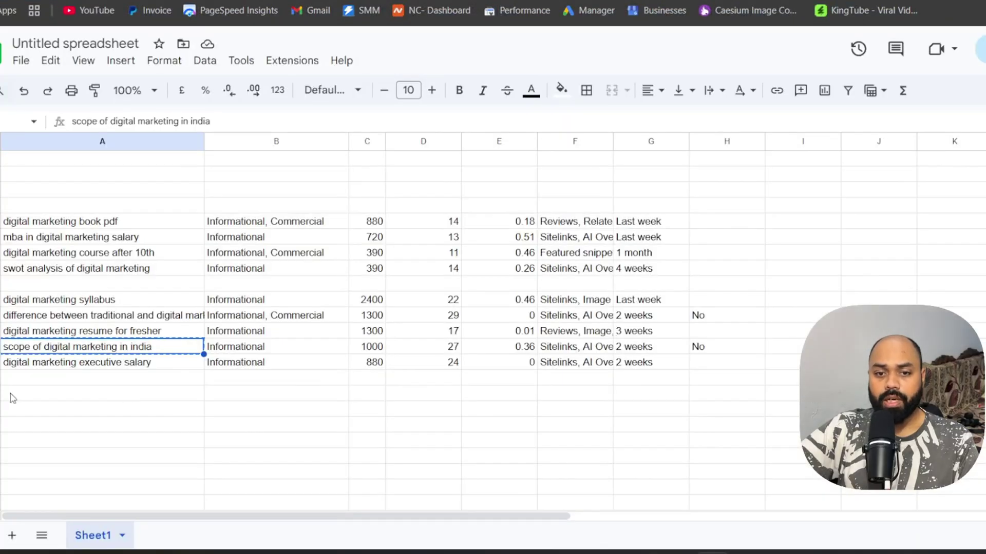
{"action": "left_click", "coordinate": [26, 383]}
{"action": "left_click", "coordinate": [28, 399]}
{"action": "double_click", "coordinate": [29, 398]}
{"action": "type", "text": "https://www.seopital.co/blog/medium-seo"}
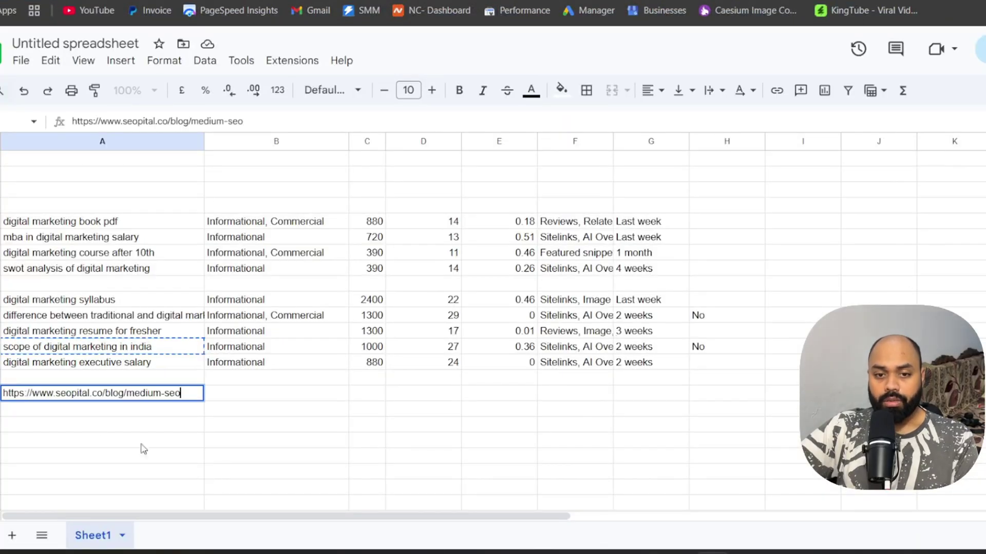
{"action": "left_click", "coordinate": [223, 487]}
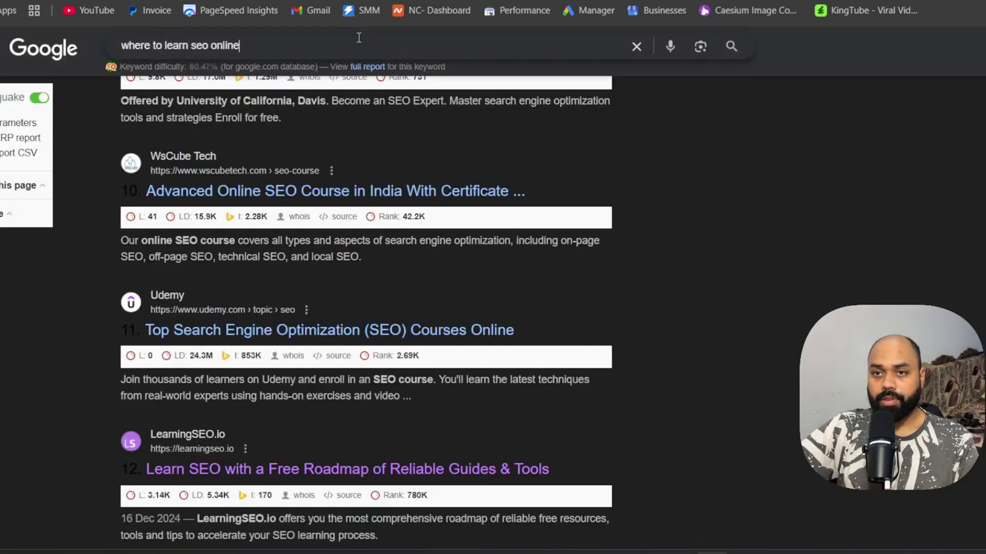
Step: Copy the Google query "where to learn seo online" and enter it in the spreadsheet in place of the SEOpital link
{"action": "triple_click", "coordinate": [358, 38]}
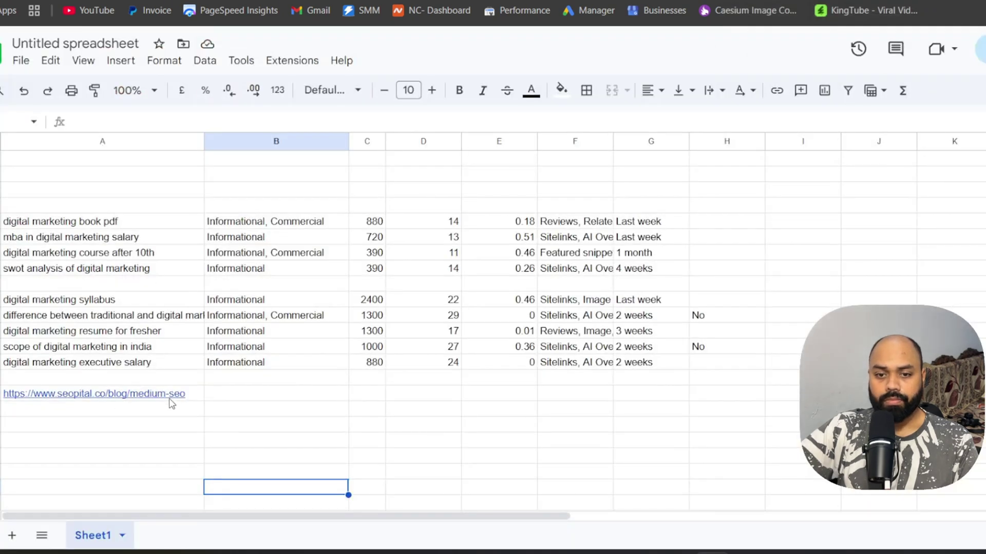
{"action": "left_click", "coordinate": [194, 395]}
{"action": "type", "text": "where to learn seo online"}
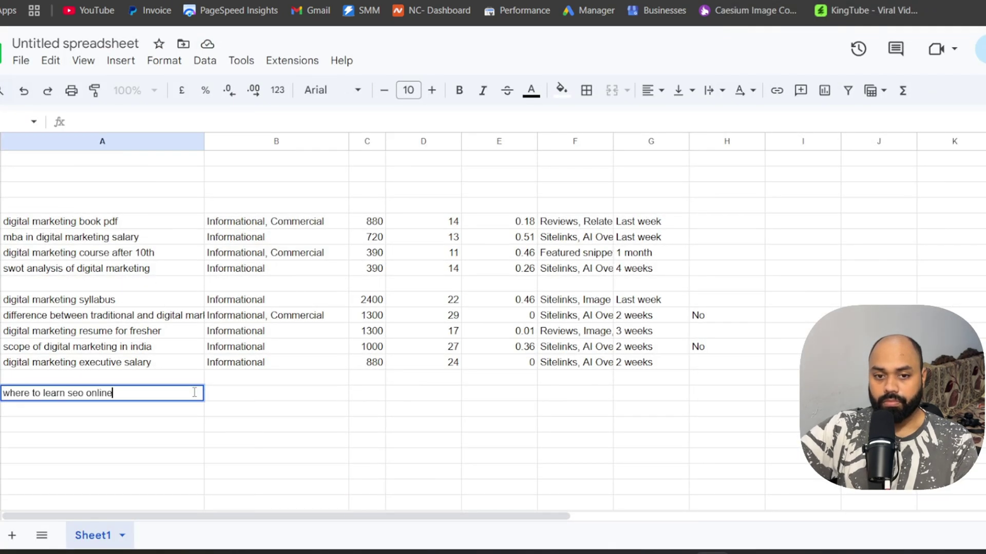
{"action": "left_click", "coordinate": [271, 431]}
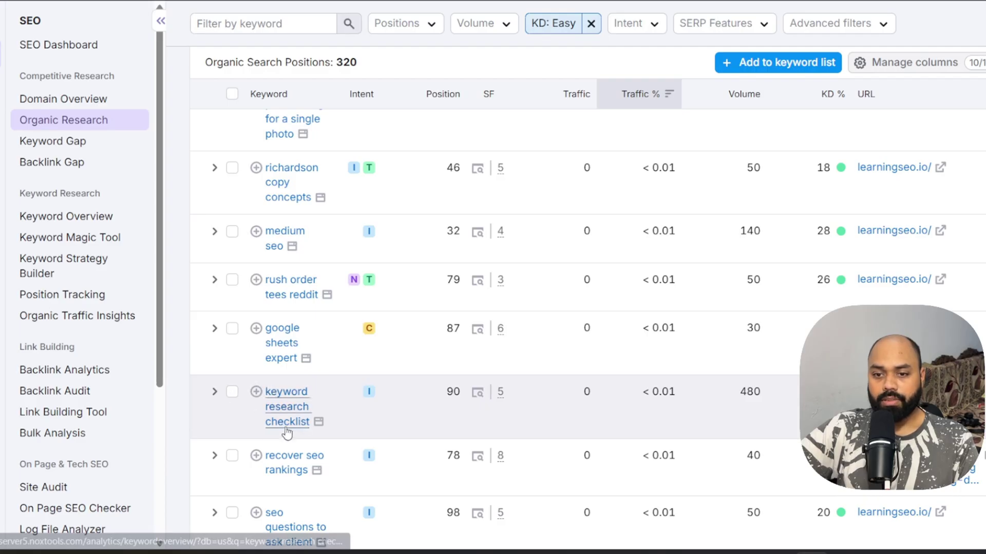
Step: Open the Semrush overview for "keyword research checklist" from learningseo.io's easy keywords and search Google for that phrase
{"action": "left_click", "coordinate": [280, 398]}
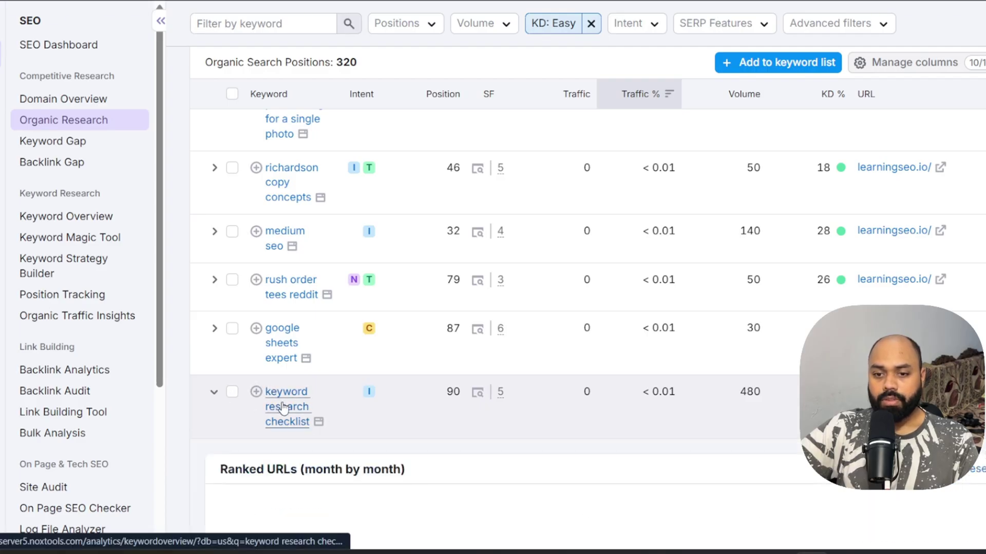
{"action": "left_click", "coordinate": [283, 407]}
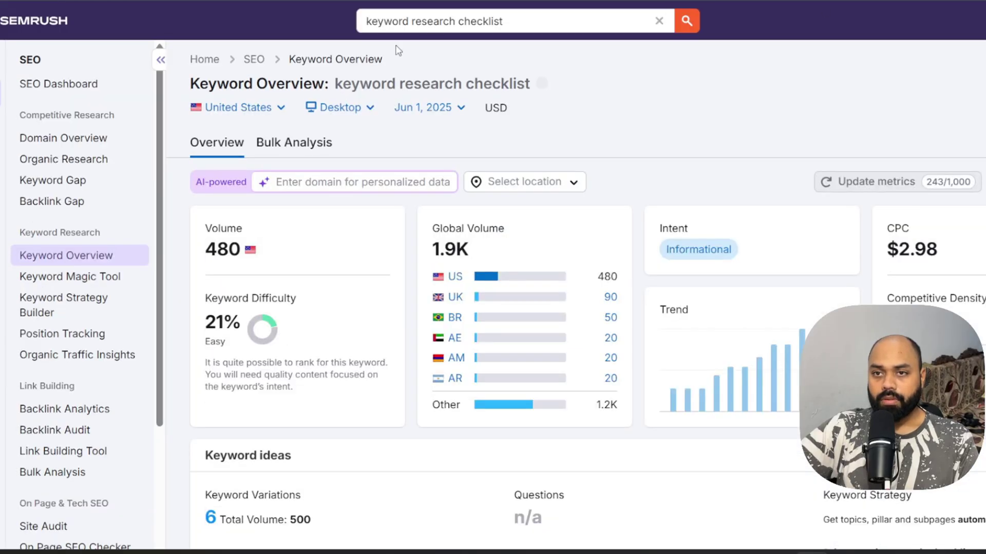
{"action": "triple_click", "coordinate": [454, 21]}
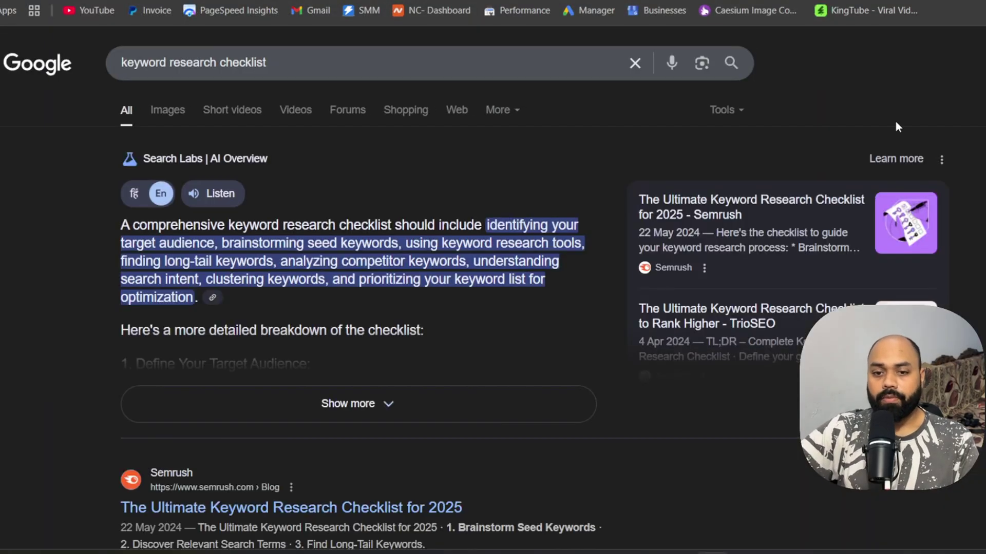
{"action": "scroll", "coordinate": [764, 150], "scroll_direction": "down", "scroll_amount": 7}
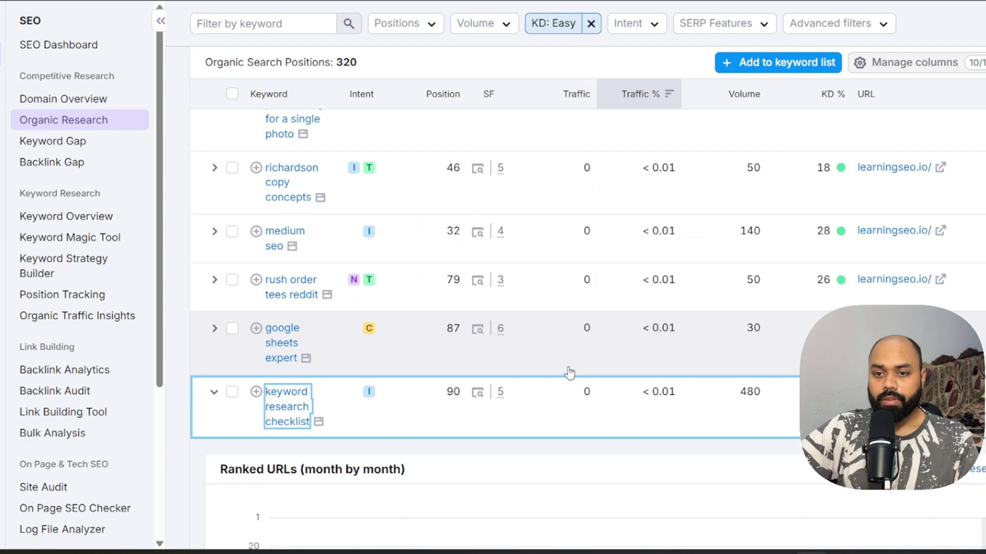
Step: Open the Semrush overview for "recover seo rankings" from learningseo.io's easy keywords and copy the keyword
{"action": "scroll", "coordinate": [568, 370], "scroll_direction": "down", "scroll_amount": 5}
{"action": "scroll", "coordinate": [561, 350], "scroll_direction": "up", "scroll_amount": 6}
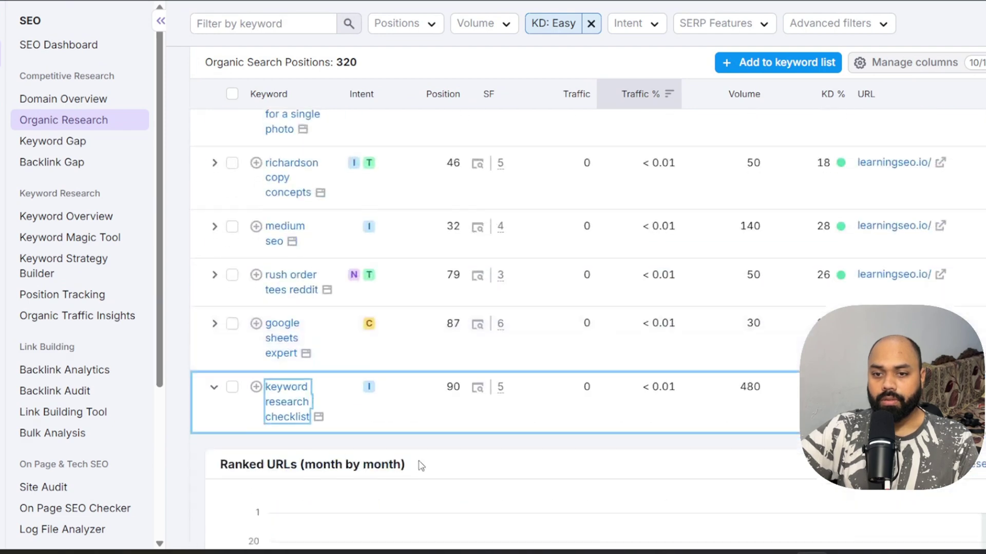
{"action": "scroll", "coordinate": [411, 442], "scroll_direction": "down", "scroll_amount": 6}
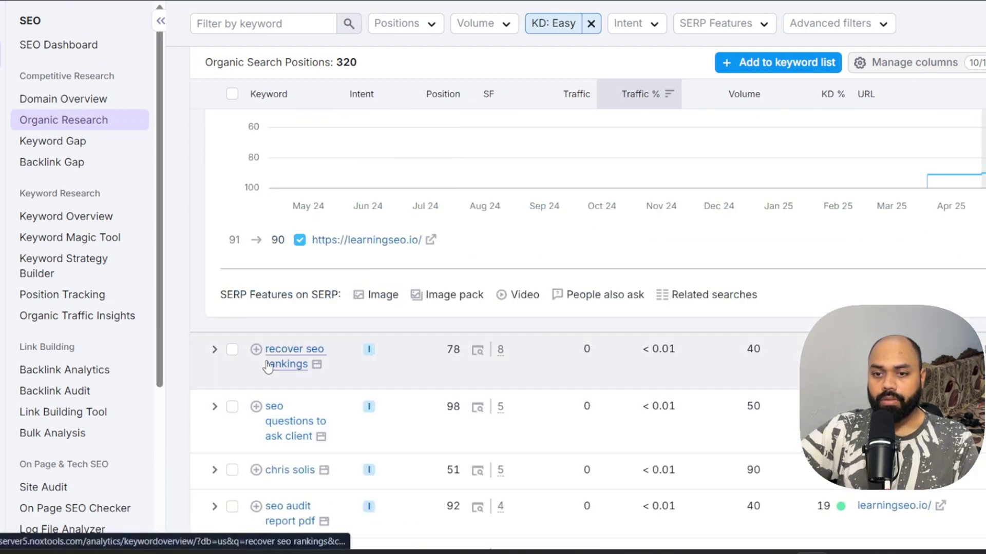
{"action": "left_click", "coordinate": [280, 360]}
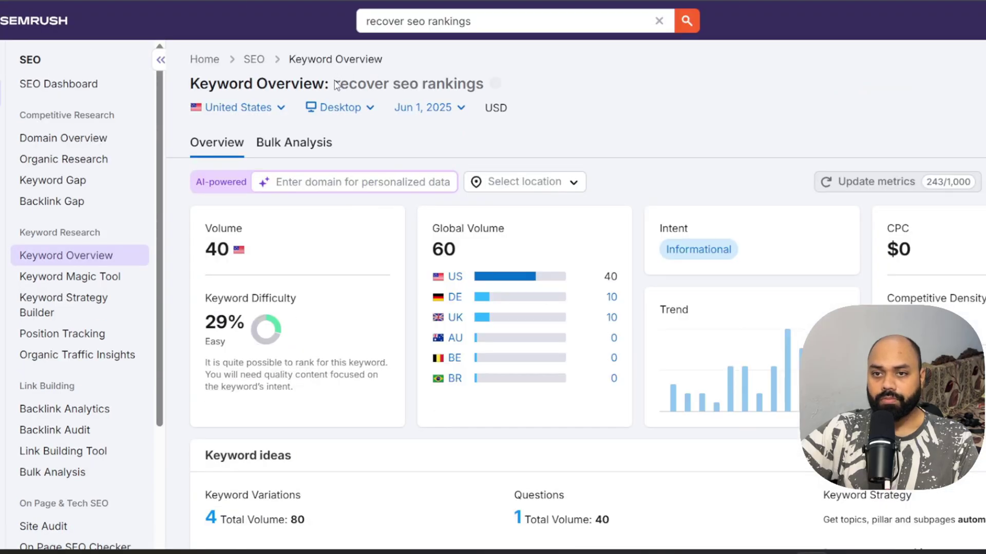
{"action": "left_click_drag", "start_coordinate": [336, 85], "coordinate": [492, 75]}
{"action": "key", "text": "ctrl+c"}
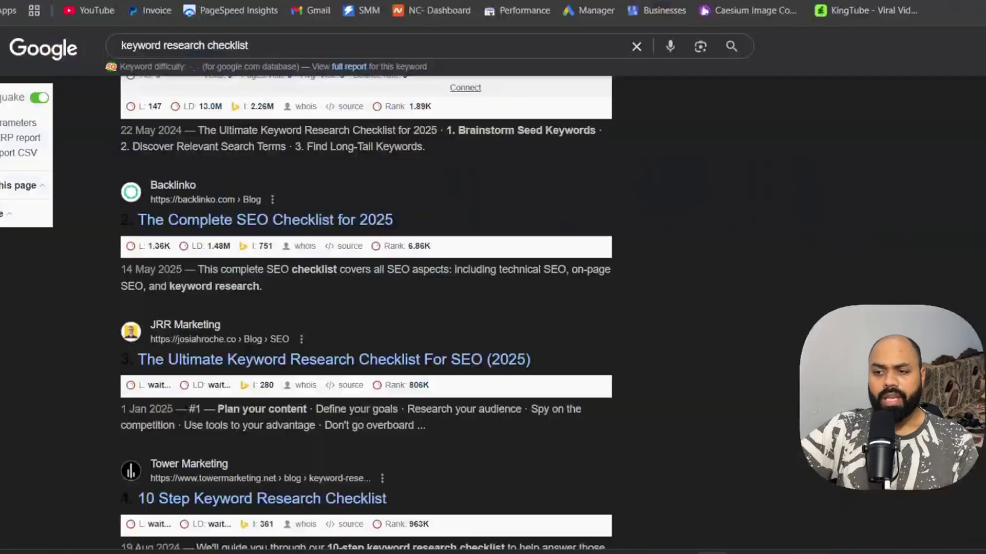
Step: Search Google for "recover seo rankings" in a new tab and open the SEO Experts Company India article on dropped rankings
{"action": "key", "text": "ctrl+t"}
{"action": "key", "text": "ctrl+v"}
{"action": "key", "text": "Return"}
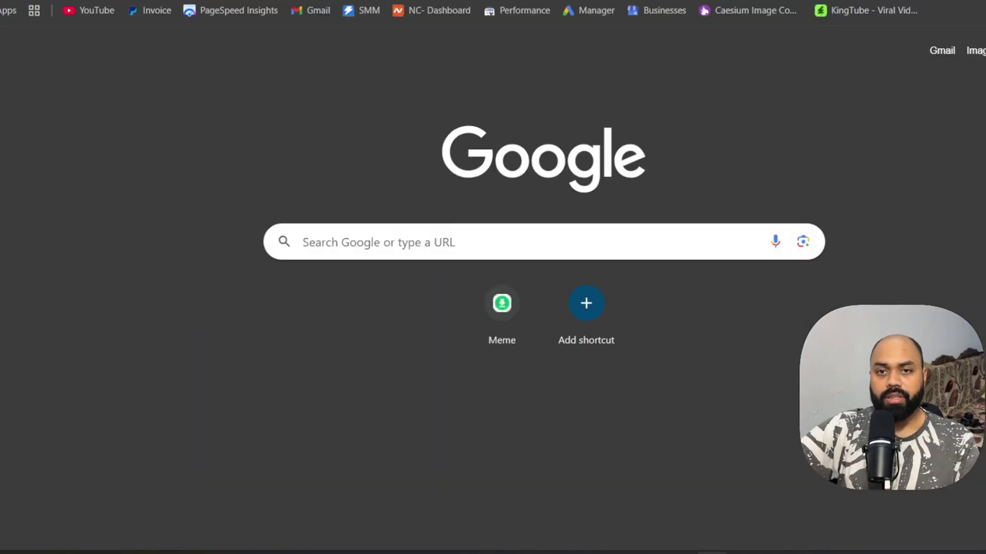
{"action": "scroll", "coordinate": [669, 288], "scroll_direction": "down", "scroll_amount": 8}
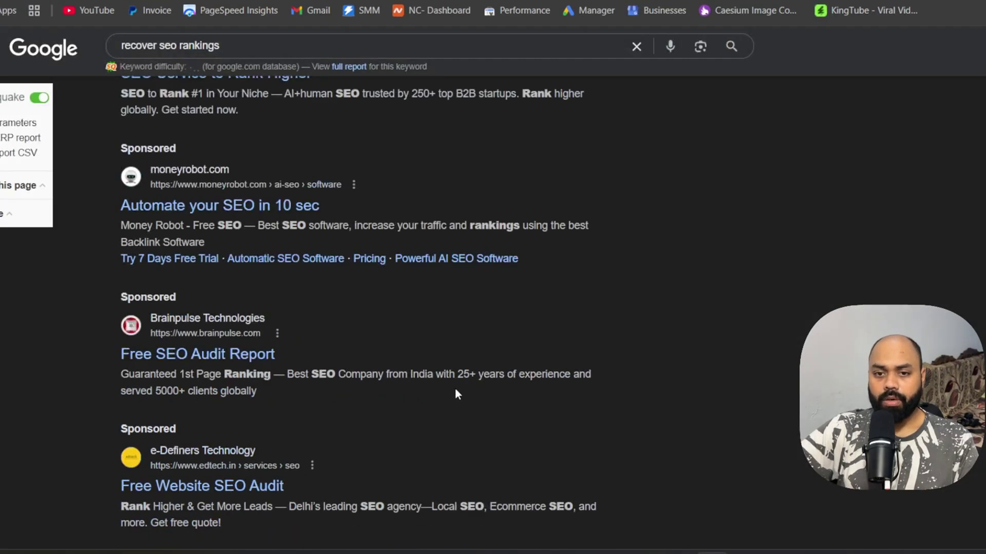
{"action": "scroll", "coordinate": [455, 392], "scroll_direction": "down", "scroll_amount": 9}
{"action": "scroll", "coordinate": [445, 403], "scroll_direction": "down", "scroll_amount": 9}
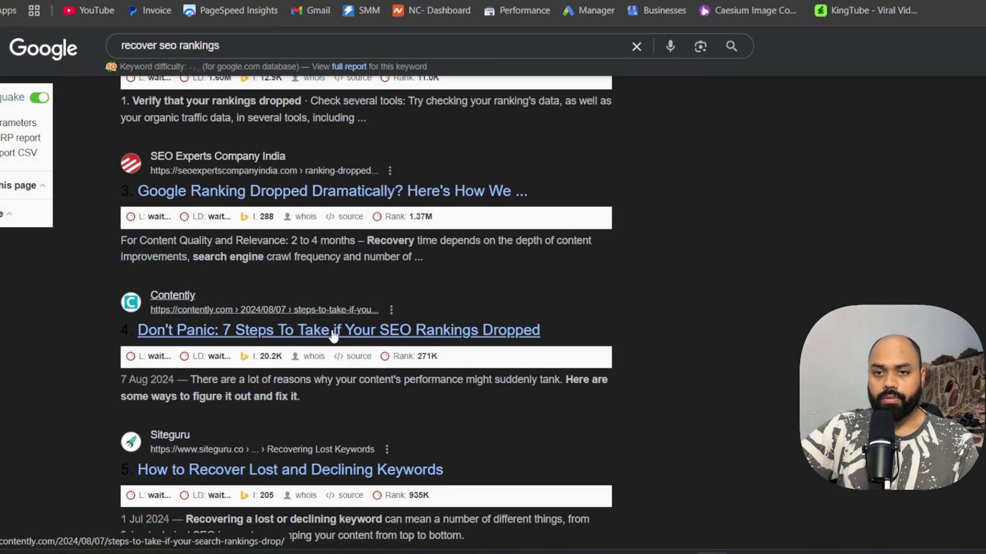
{"action": "left_click", "coordinate": [395, 191]}
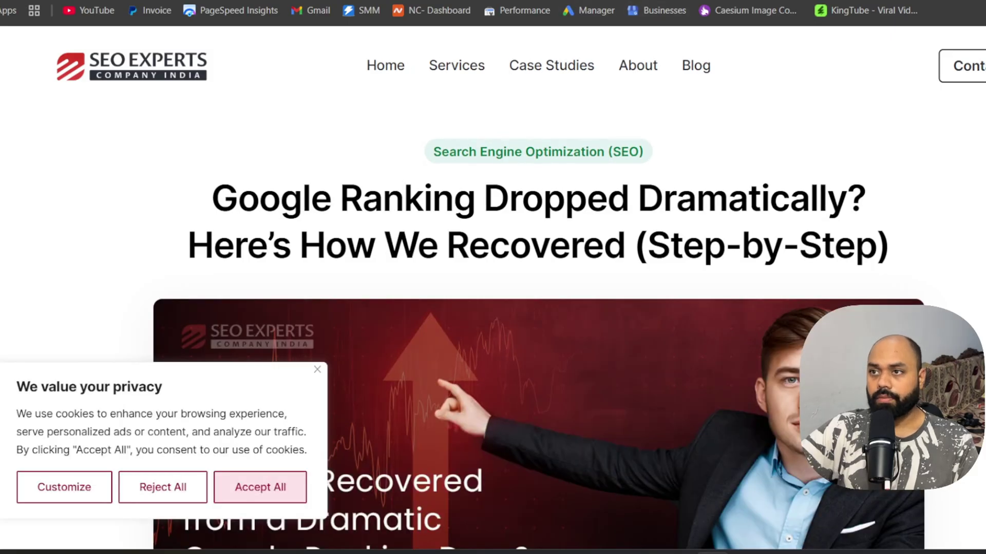
{"action": "left_click", "coordinate": [816, 1]}
{"action": "scroll", "coordinate": [591, 139], "scroll_direction": "up", "scroll_amount": 3}
{"action": "double_click", "coordinate": [567, 93]}
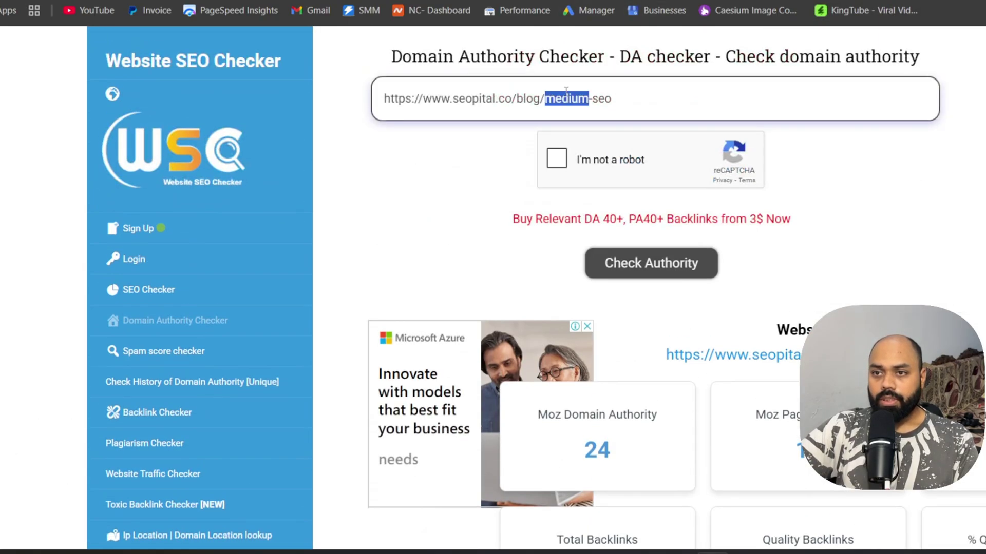
{"action": "key", "text": "ctrl+a"}
{"action": "type", "text": "https://seoexpertcompanyindia.com/ranking-dropped-dramatically/"}
{"action": "key", "text": "Return"}
{"action": "scroll", "coordinate": [578, 143], "scroll_direction": "down", "scroll_amount": 4}
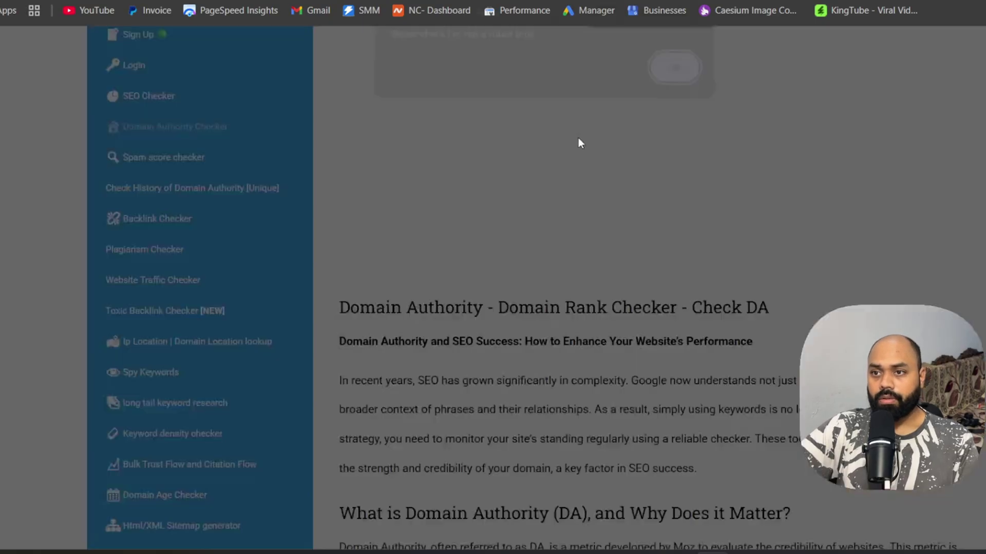
{"action": "left_click", "coordinate": [671, 77]}
{"action": "scroll", "coordinate": [668, 195], "scroll_direction": "up", "scroll_amount": 4}
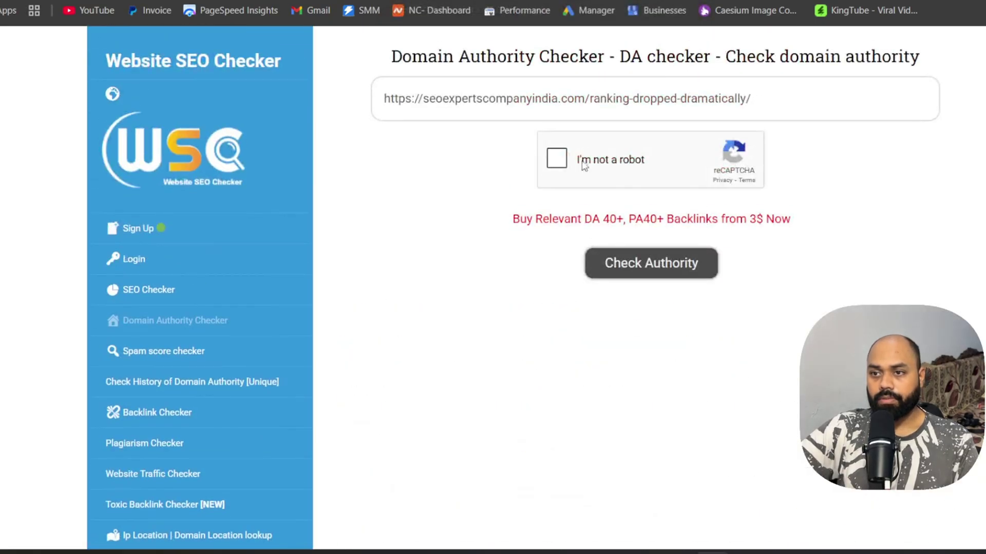
Step: Complete the reCAPTCHA stairs challenge and check the domain authority of the SEO Experts Company India article
{"action": "left_click", "coordinate": [583, 163]}
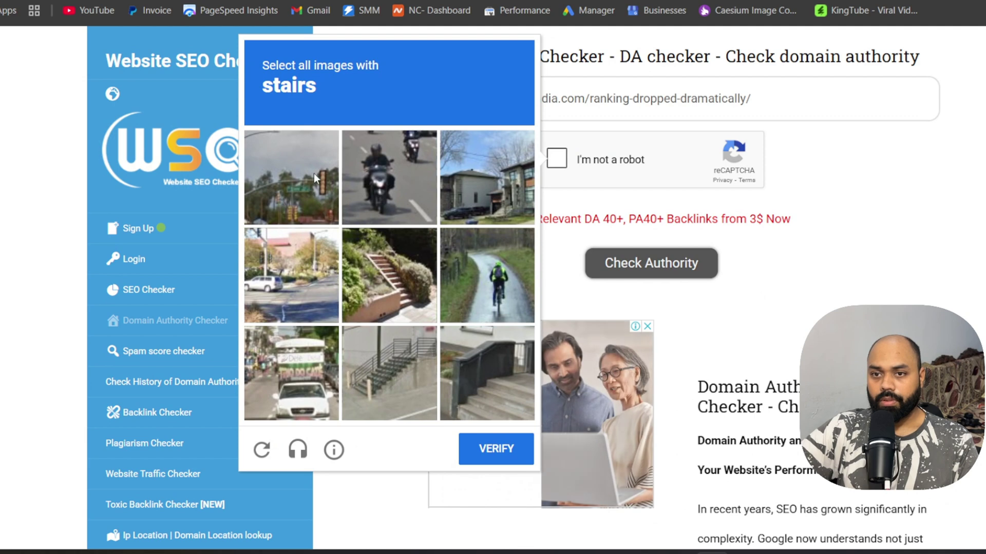
{"action": "left_click", "coordinate": [396, 299]}
{"action": "left_click", "coordinate": [386, 391]}
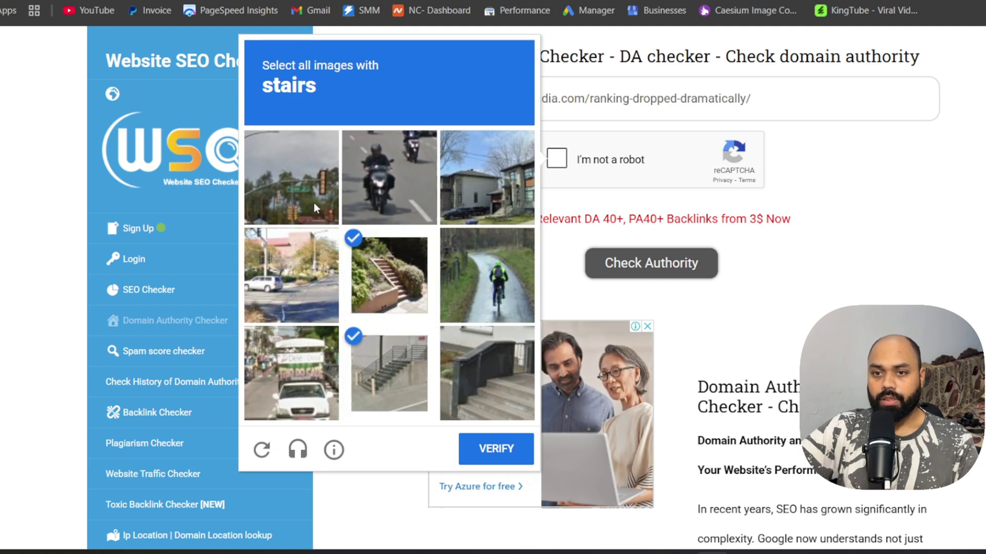
{"action": "left_click", "coordinate": [497, 179]}
{"action": "left_click", "coordinate": [508, 410]}
{"action": "left_click", "coordinate": [501, 202]}
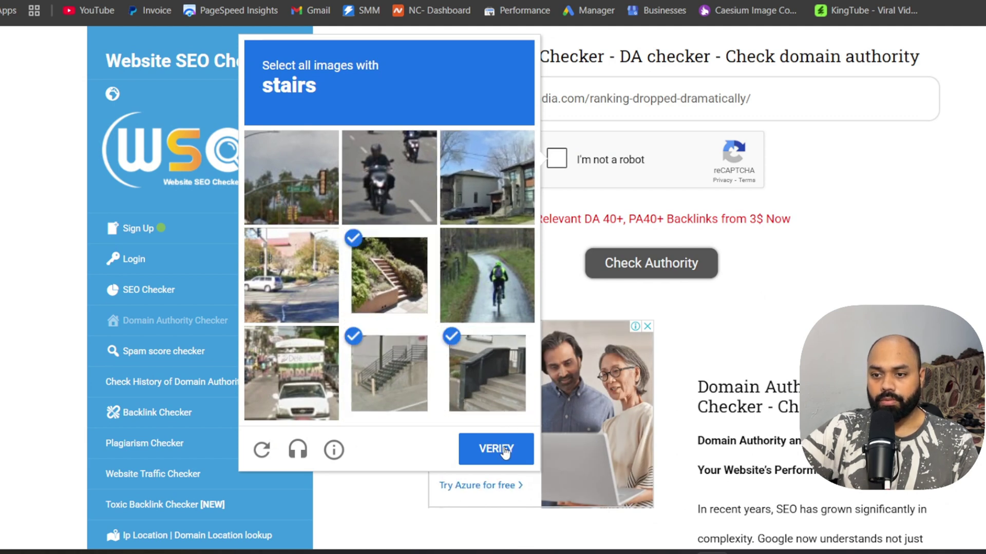
{"action": "left_click", "coordinate": [496, 447]}
{"action": "left_click", "coordinate": [655, 260]}
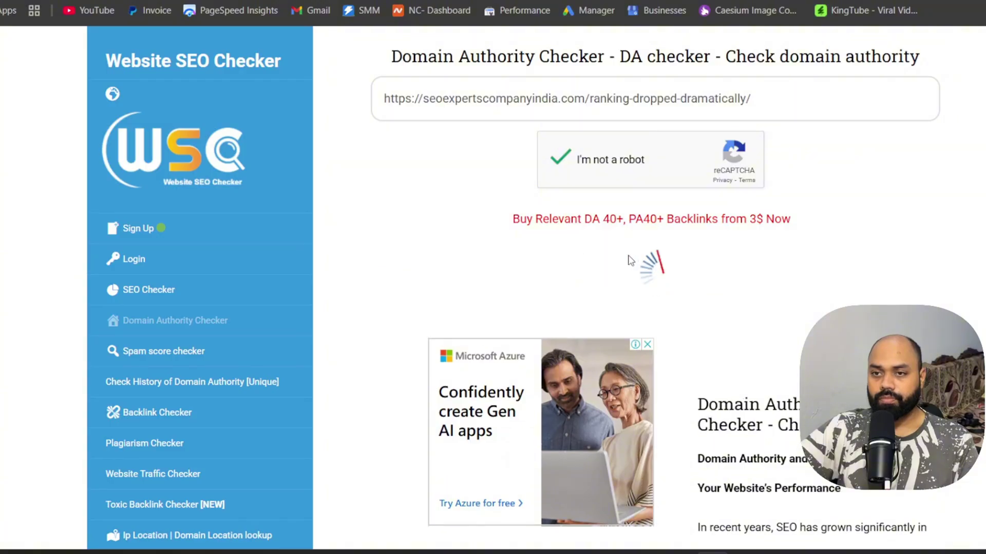
{"action": "scroll", "coordinate": [664, 224], "scroll_direction": "up", "scroll_amount": 4}
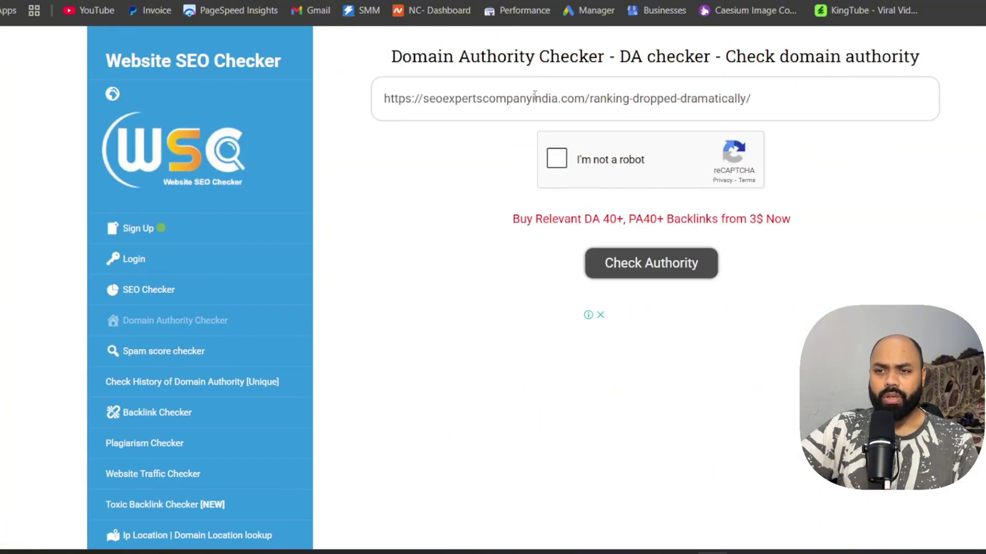
{"action": "triple_click", "coordinate": [535, 97]}
{"action": "type", "text": "https://seoexpertscompanyindia.com/ranking-dropped-dramatically/"}
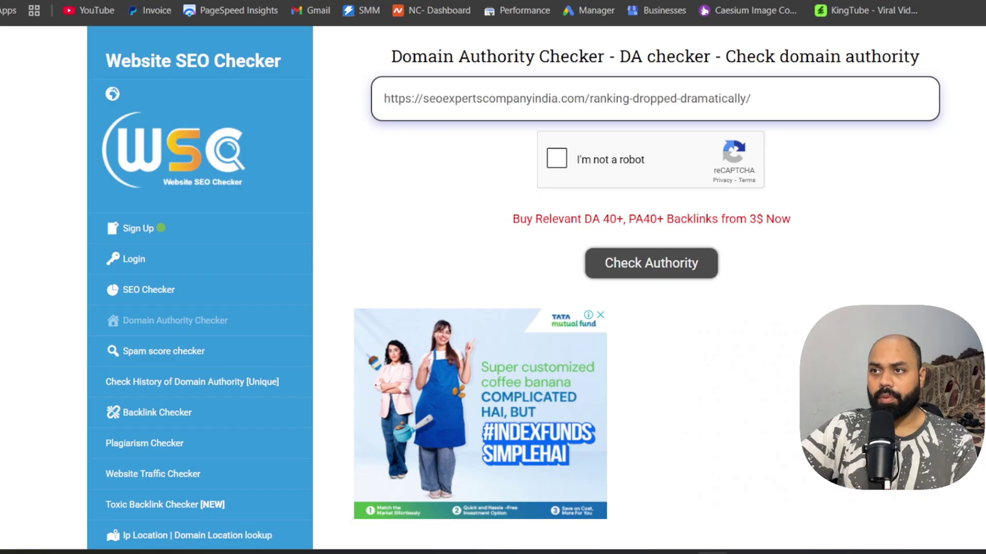
{"action": "left_click", "coordinate": [775, 1]}
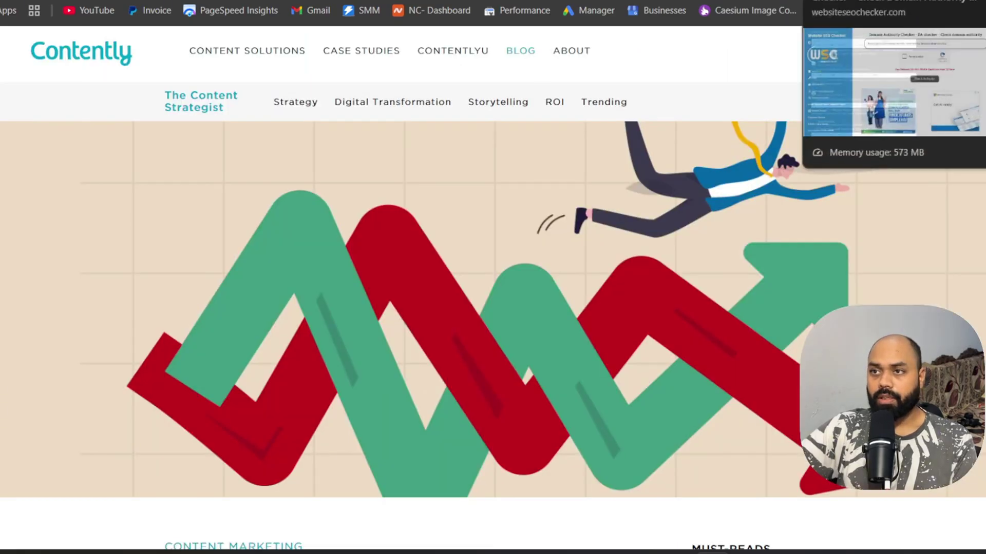
{"action": "left_click", "coordinate": [781, 1]}
{"action": "left_click", "coordinate": [825, 1]}
{"action": "left_click", "coordinate": [501, 97]}
{"action": "key", "text": "ctrl+a"}
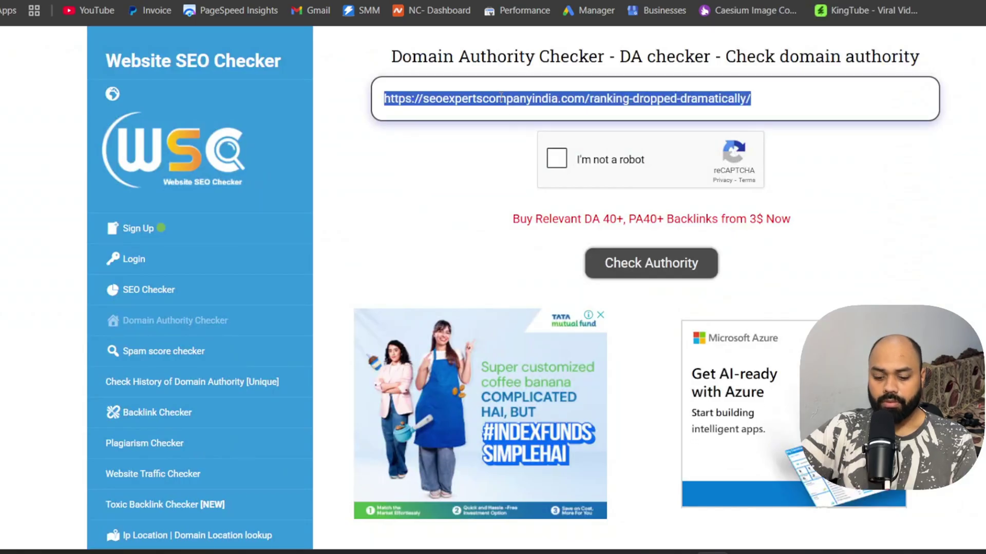
{"action": "type", "text": "https://contently.com/2024/08/07/steps-to-take-if-your-search-rankings-drop/"}
Step: Complete the robot check and run the domain authority check on the Contently article
{"action": "left_click", "coordinate": [557, 159]}
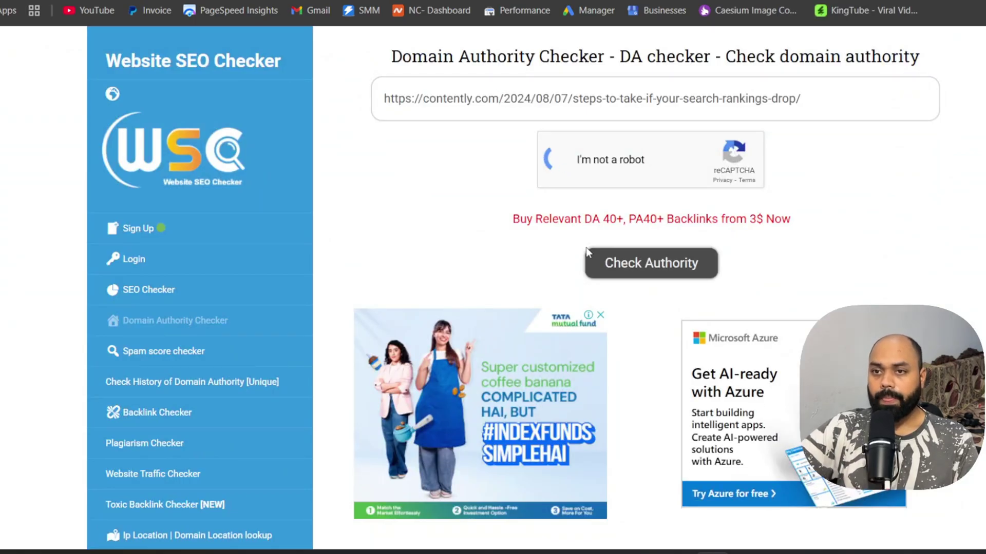
{"action": "left_click", "coordinate": [618, 266]}
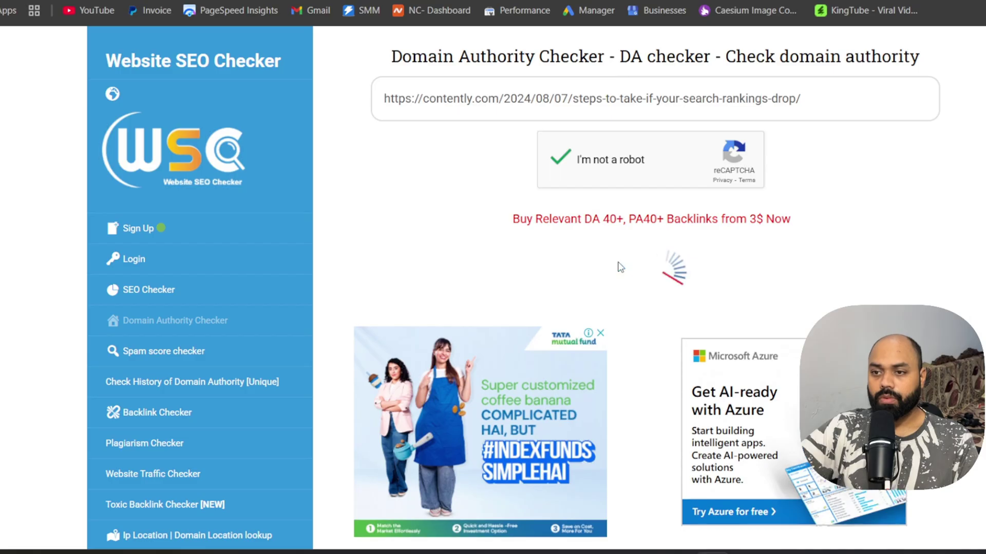
{"action": "scroll", "coordinate": [954, 228], "scroll_direction": "down", "scroll_amount": 4}
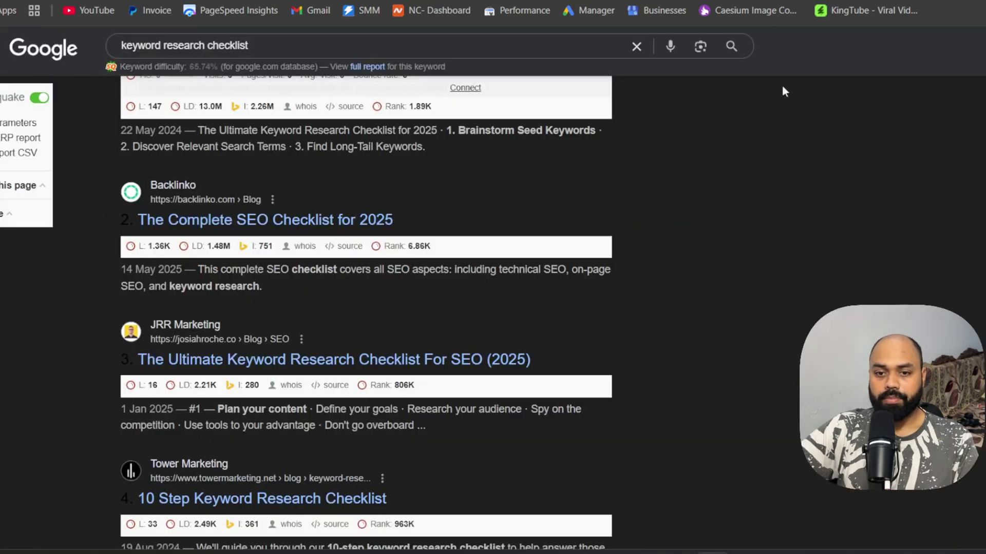
Step: Review the Google results for "keyword research checklist", the Semrush overview of "recover seo rankings" and learningseo.io's easy keywords
{"action": "scroll", "coordinate": [751, 144], "scroll_direction": "down", "scroll_amount": 5}
{"action": "scroll", "coordinate": [366, 309], "scroll_direction": "down", "scroll_amount": 5}
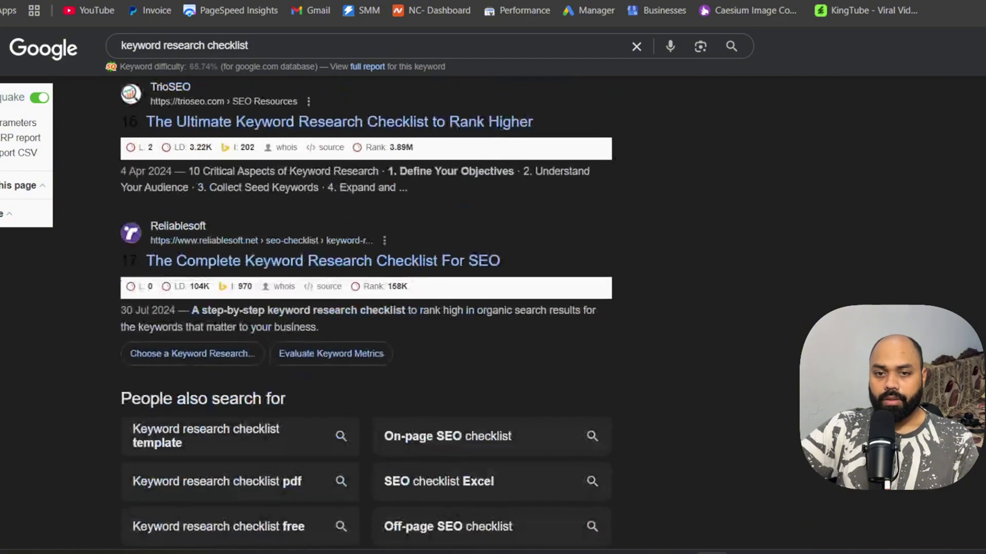
{"action": "scroll", "coordinate": [366, 308], "scroll_direction": "up", "scroll_amount": 15}
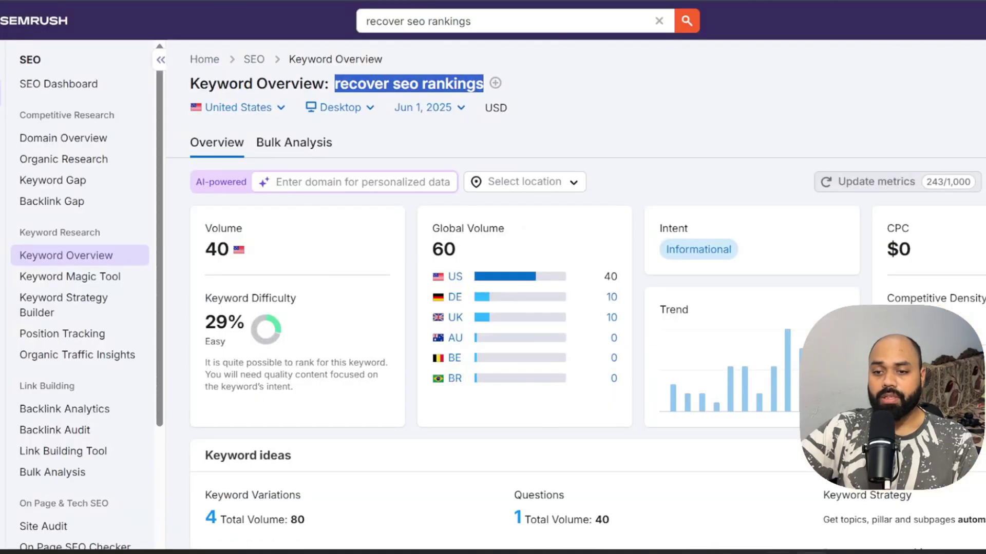
{"action": "scroll", "coordinate": [770, 249], "scroll_direction": "down", "scroll_amount": 5}
{"action": "scroll", "coordinate": [660, 260], "scroll_direction": "down", "scroll_amount": 7}
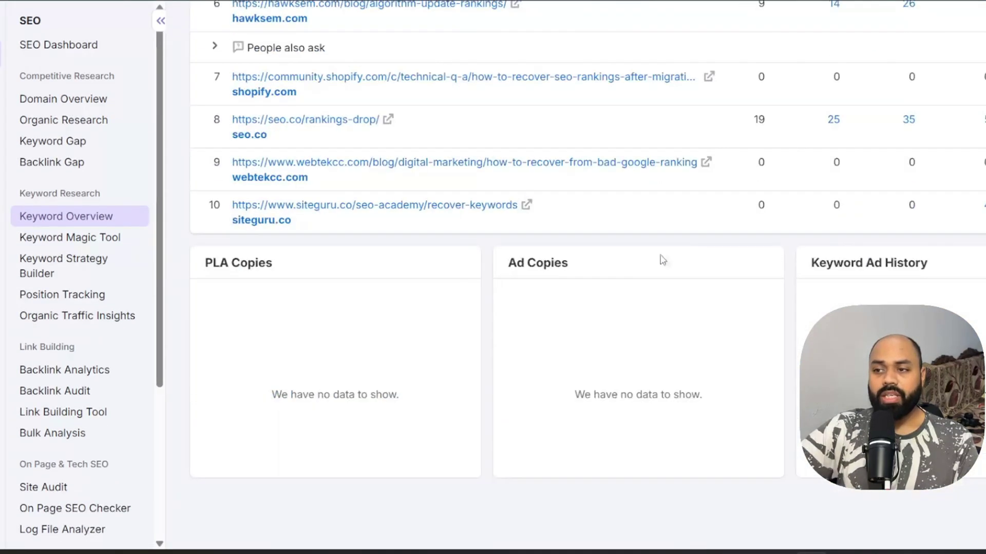
{"action": "scroll", "coordinate": [667, 247], "scroll_direction": "up", "scroll_amount": 9}
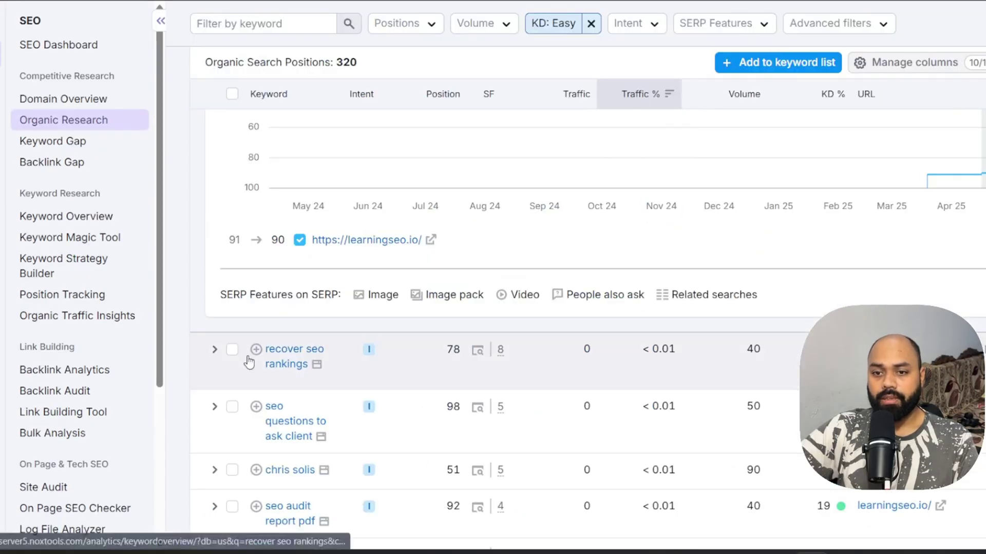
{"action": "scroll", "coordinate": [532, 340], "scroll_direction": "down", "scroll_amount": 10}
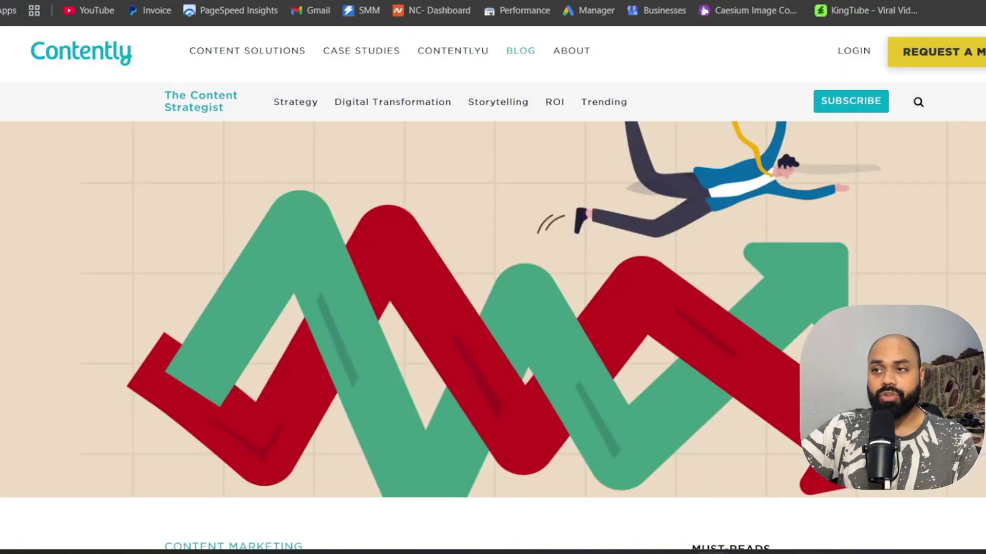
Step: Open a temporary ChatGPT chat in a new tab and collapse its sidebar
{"action": "left_click", "coordinate": [646, 1]}
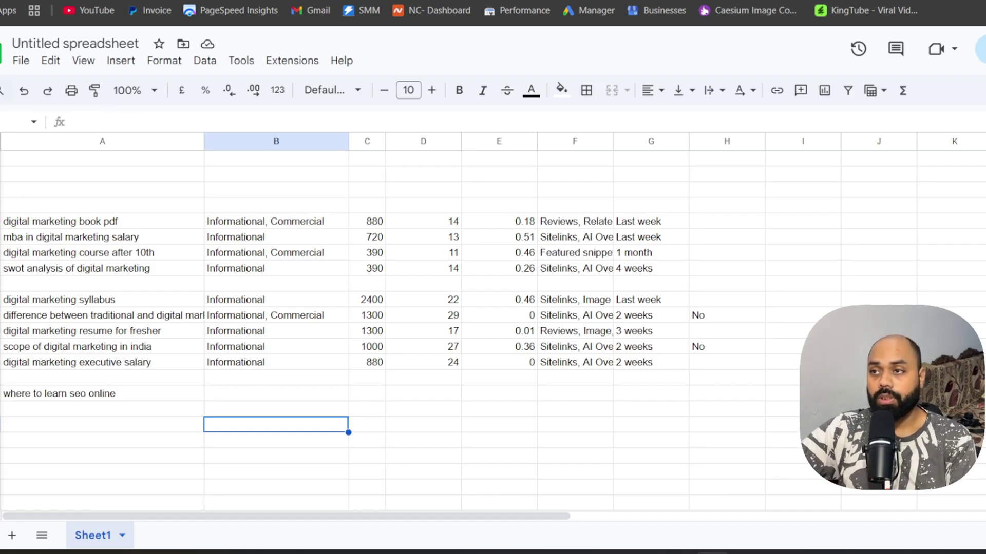
{"action": "key", "text": "ctrl+t"}
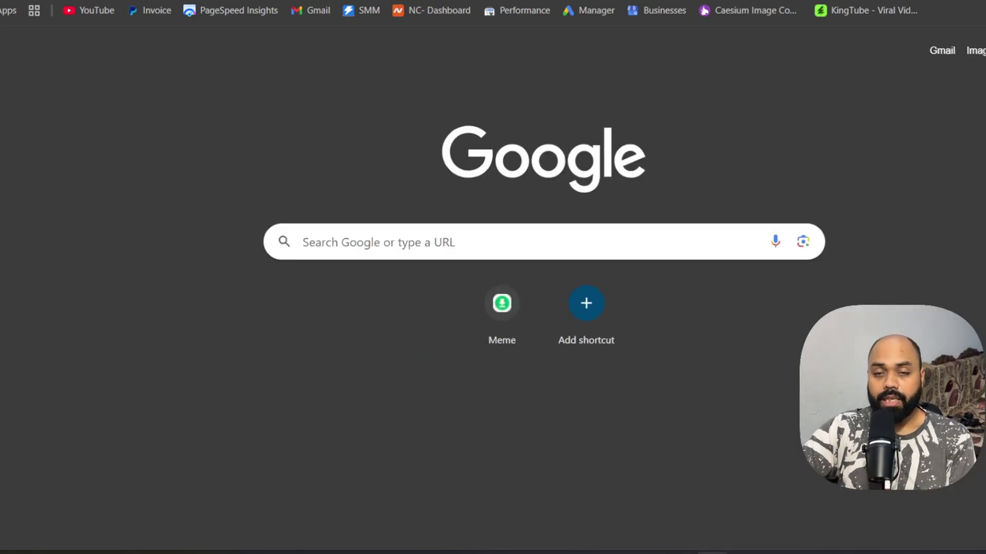
{"action": "type", "text": "cha"}
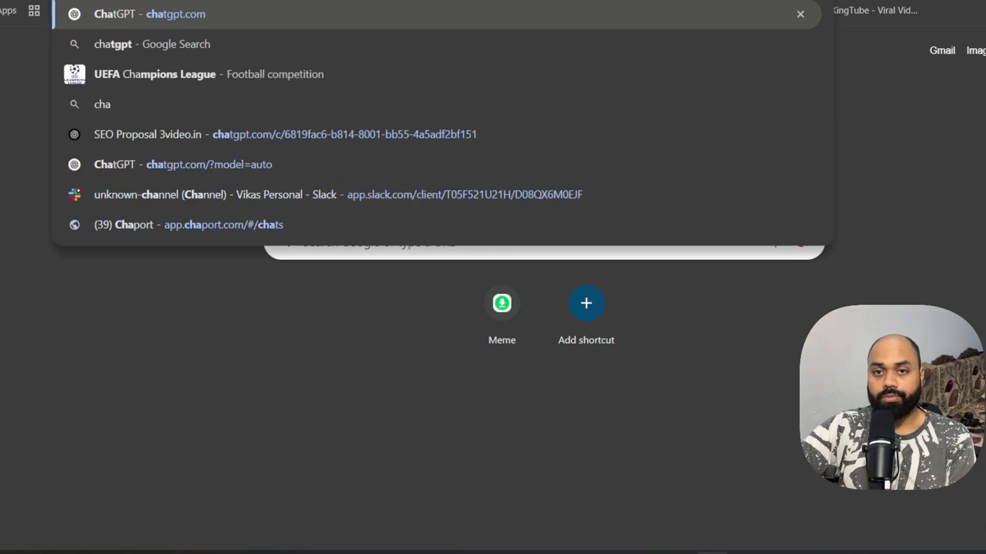
{"action": "key", "text": "Return"}
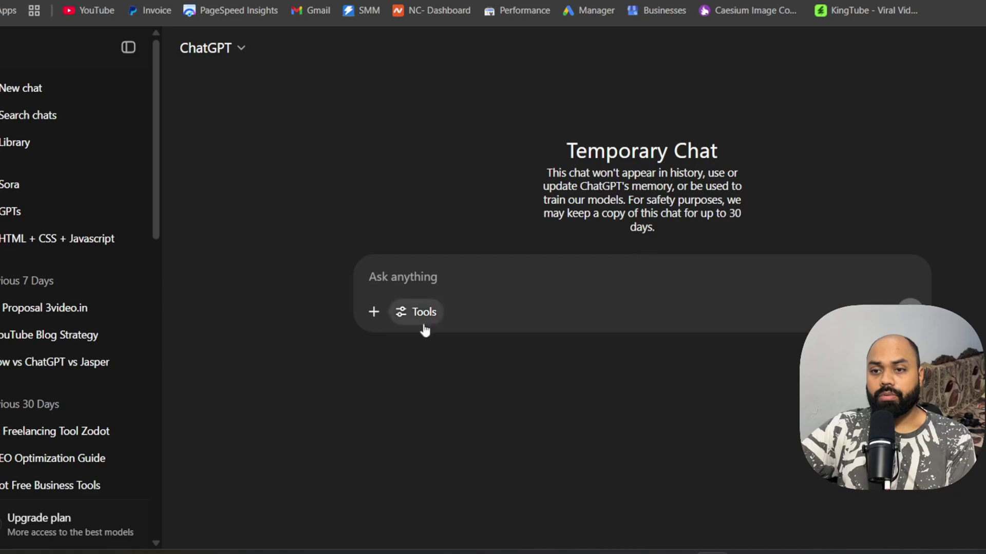
{"action": "left_click", "coordinate": [129, 47]}
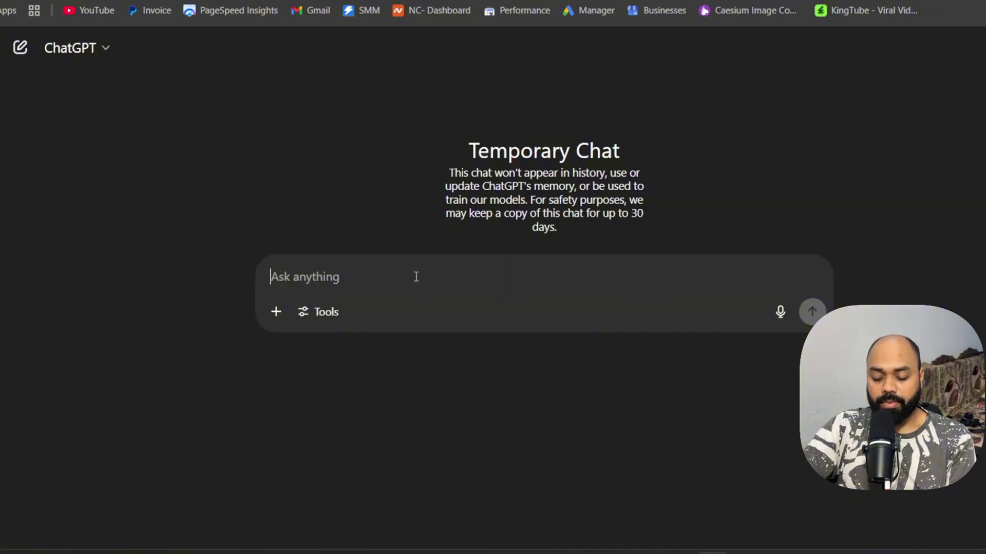
Step: Write the prompt "act as a experenced keyword research expert and create a sheet with pillar page as digital marketing course"
{"action": "type", "text": "act as a "}
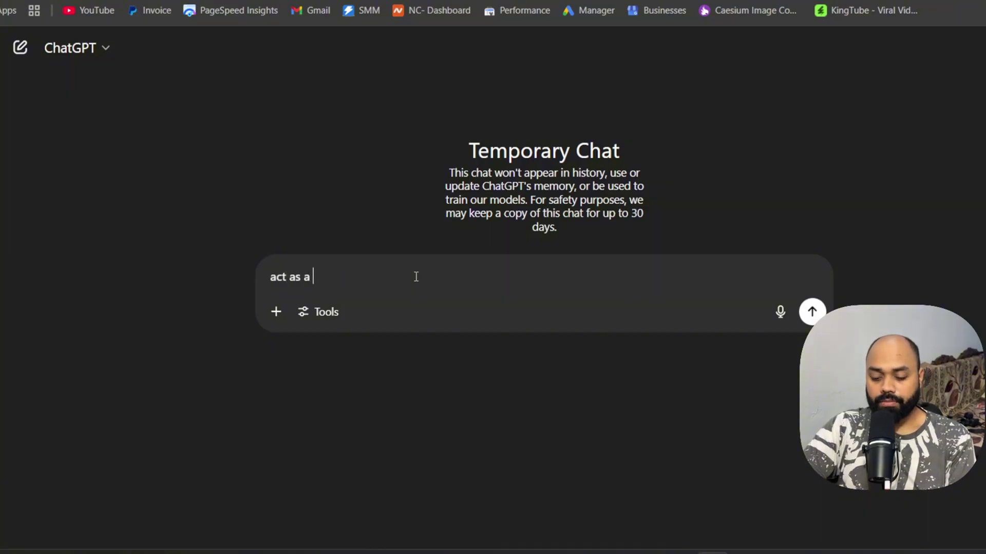
{"action": "type", "text": "expe"}
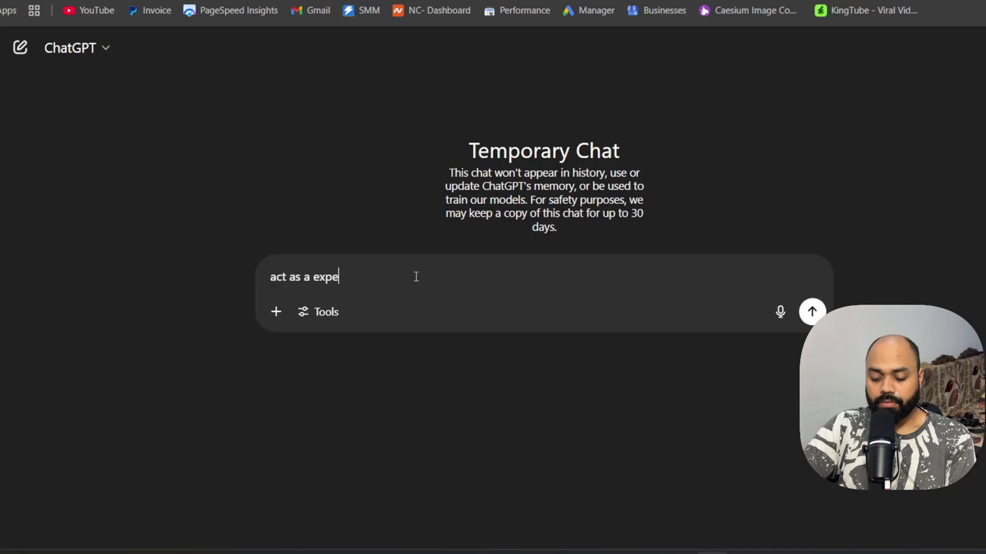
{"action": "type", "text": "renced"}
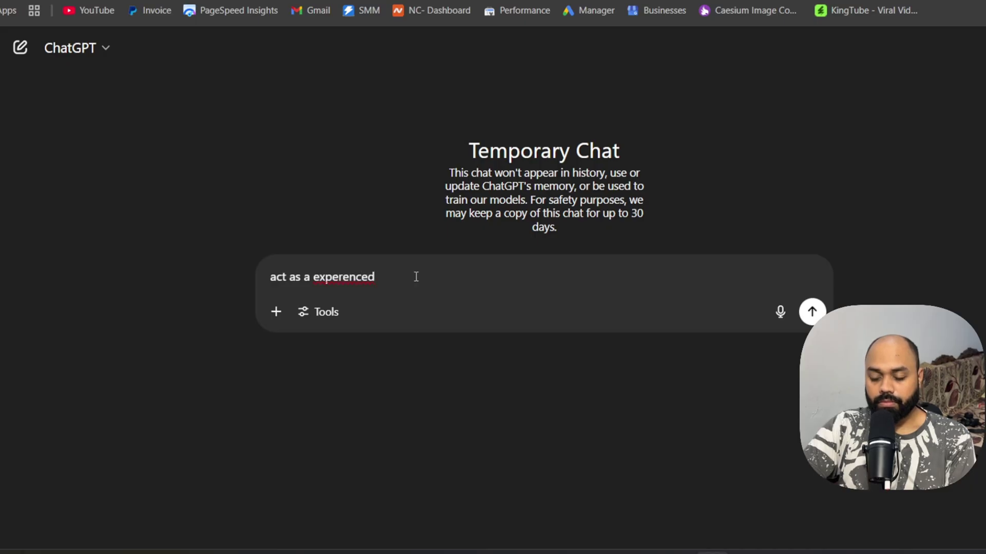
{"action": "type", "text": " keyword research ex"}
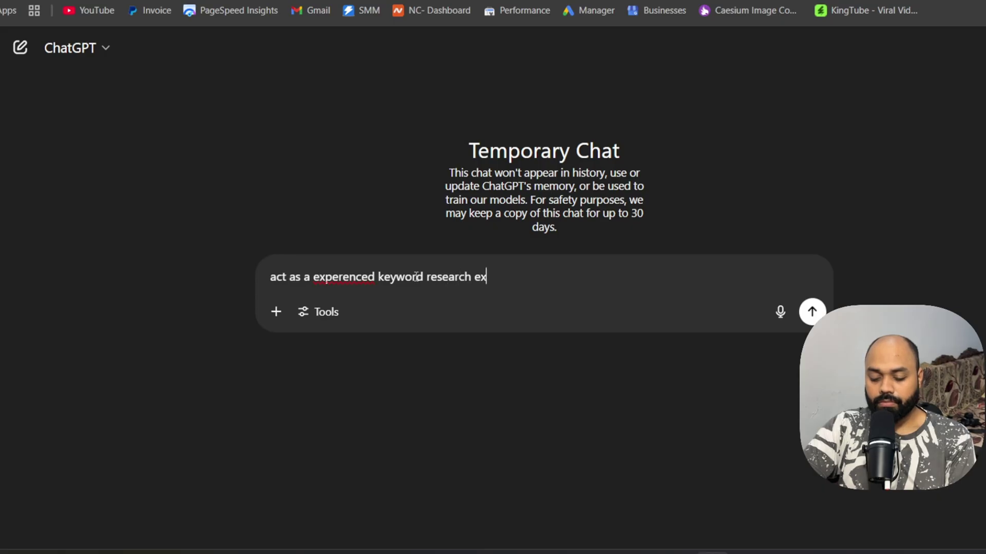
{"action": "type", "text": "pert and"}
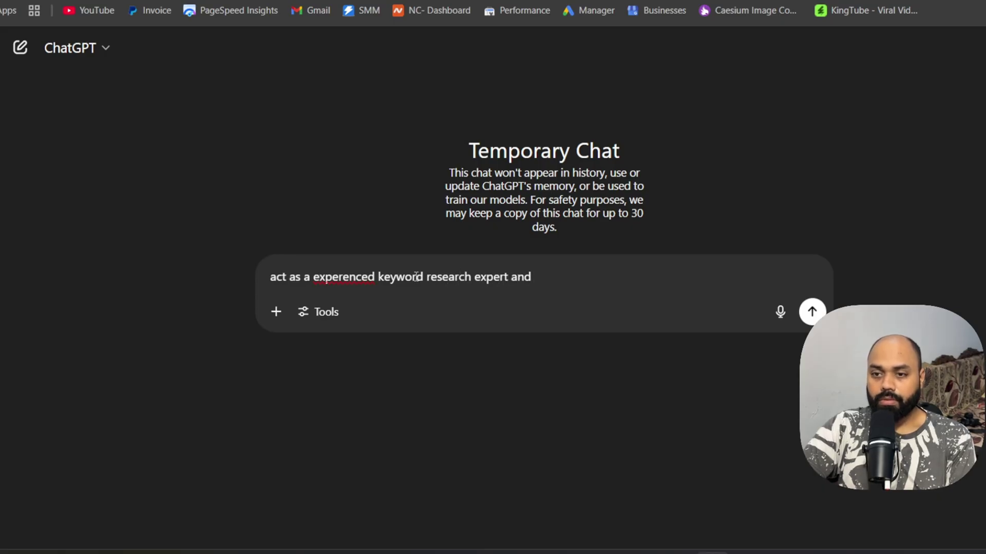
{"action": "type", "text": " create a"}
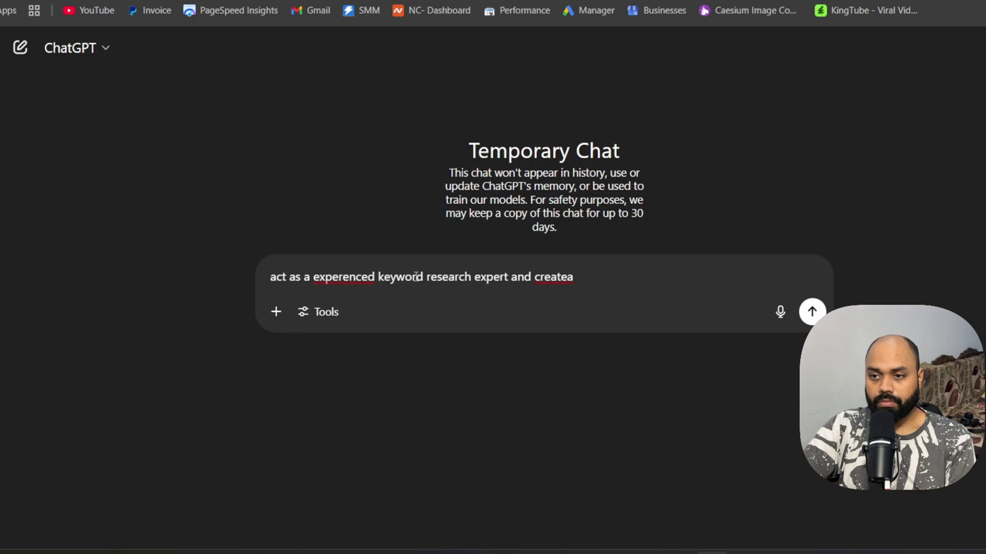
{"action": "key", "text": "BackSpace"}
{"action": "type", "text": "a sheet "}
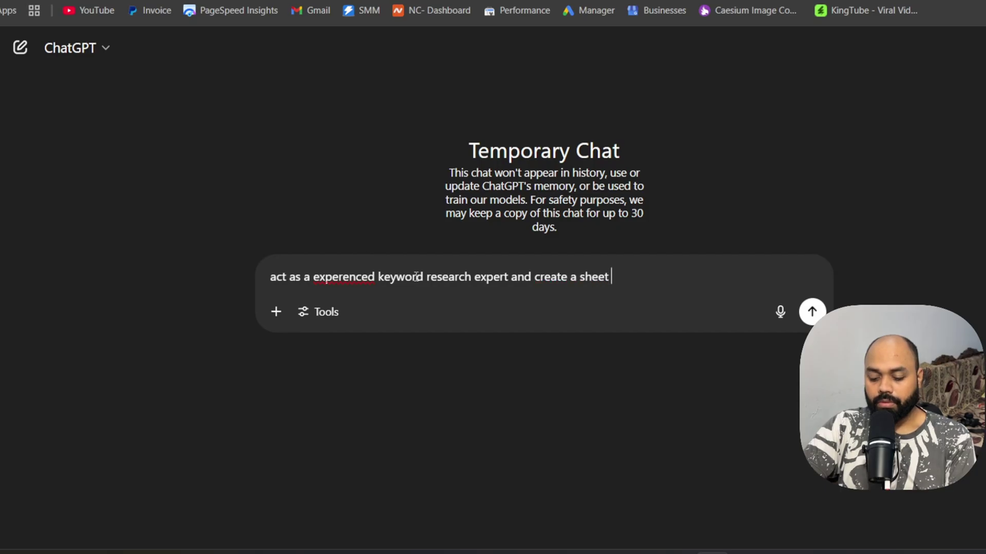
{"action": "type", "text": "with p"}
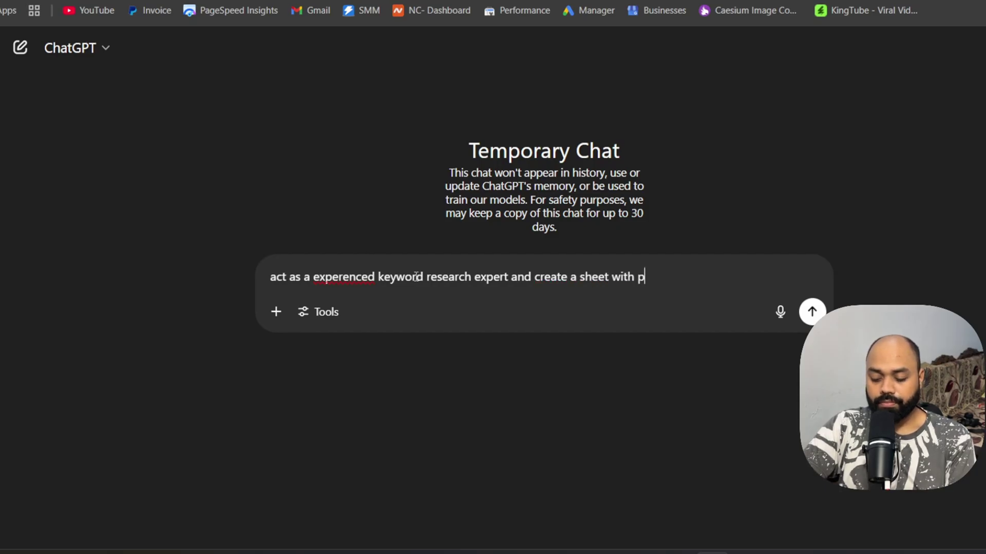
{"action": "type", "text": "illa"}
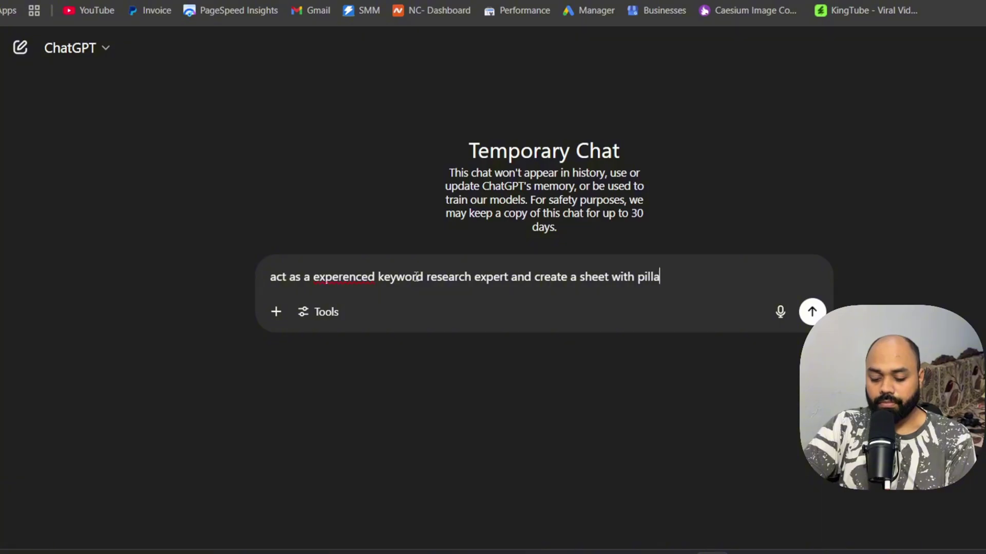
{"action": "type", "text": "r page a"}
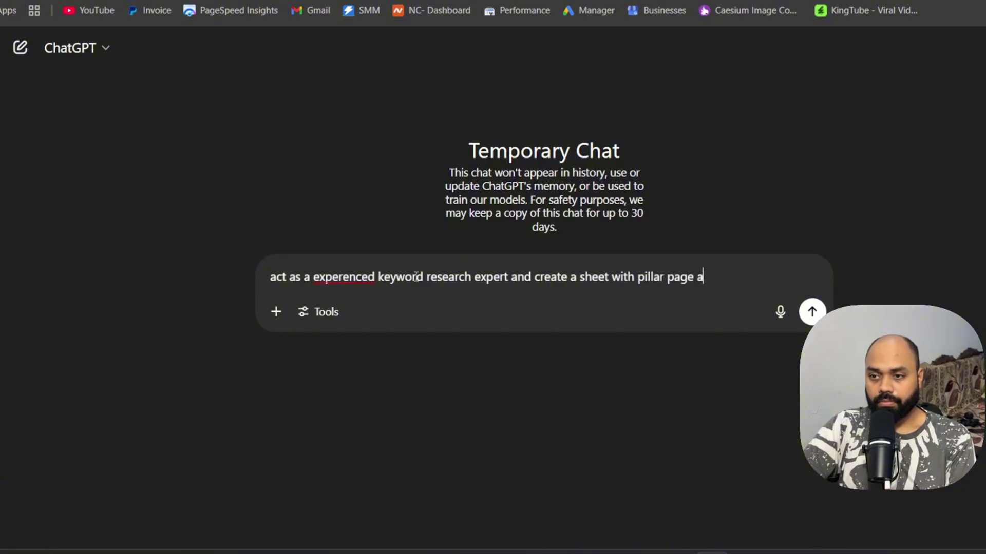
{"action": "type", "text": "s digit"}
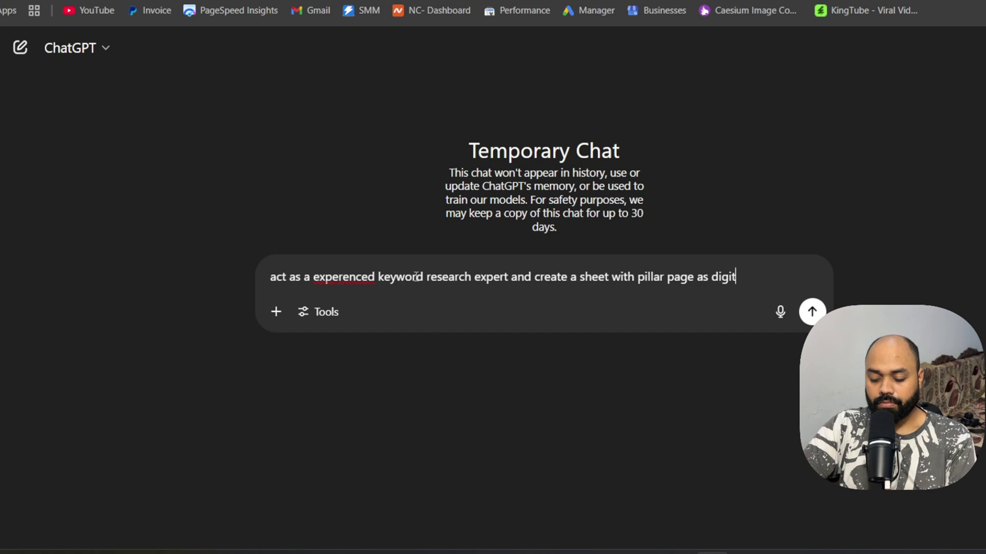
{"action": "type", "text": "al marketing"}
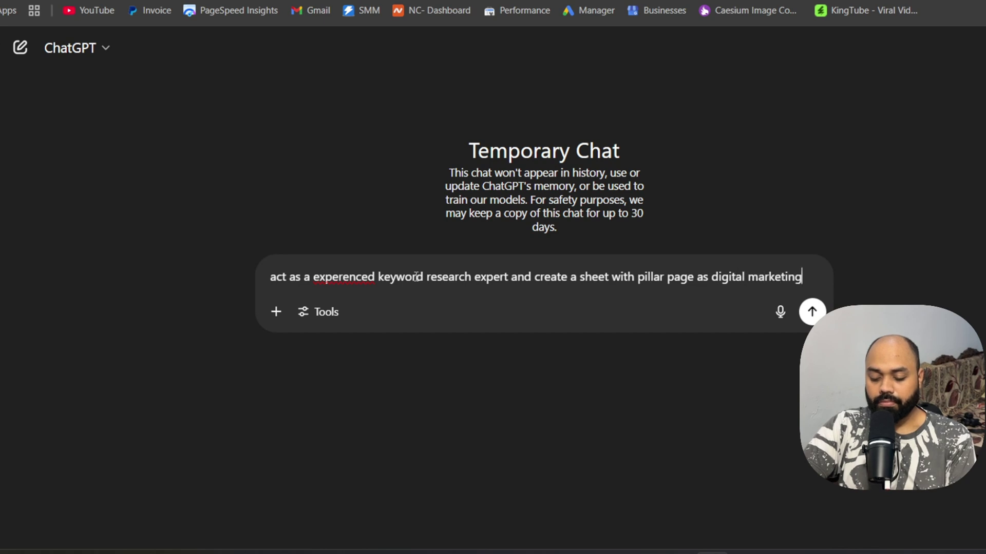
{"action": "type", "text": " course"}
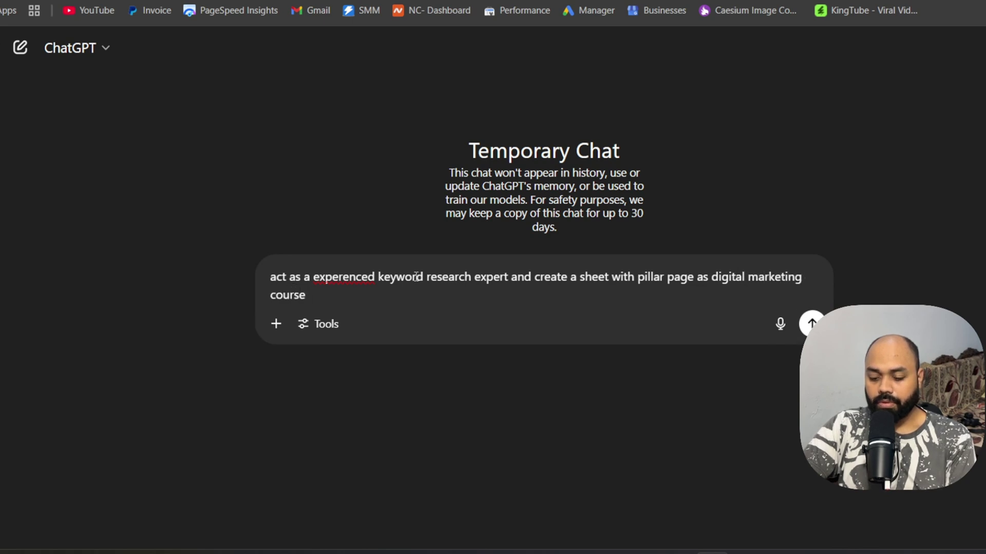
Step: Extend the prompt with "and create clustor topics in same sheet"
{"action": "type", "text": " and creat"}
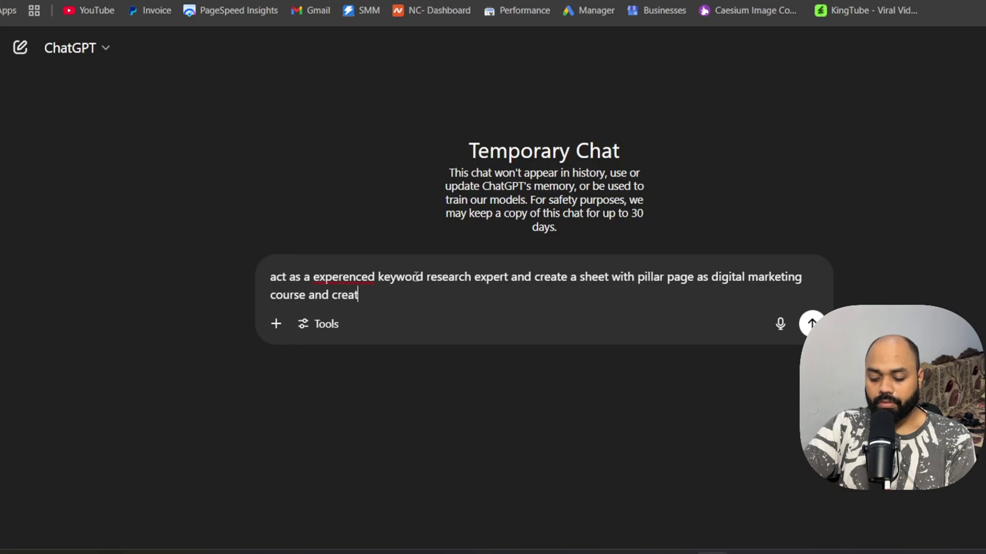
{"action": "type", "text": "e clustor p"}
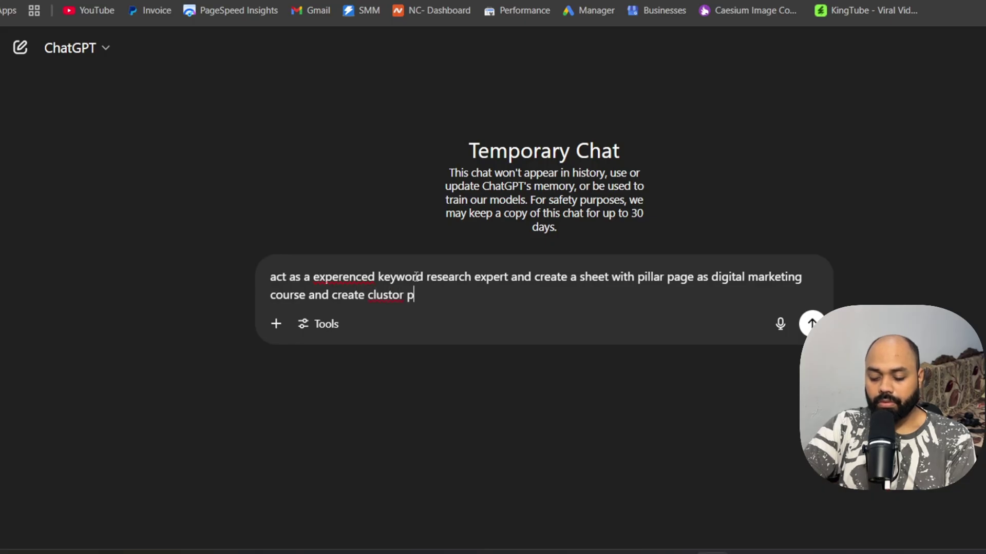
{"action": "key", "text": "BackSpace"}
{"action": "type", "text": "topics"}
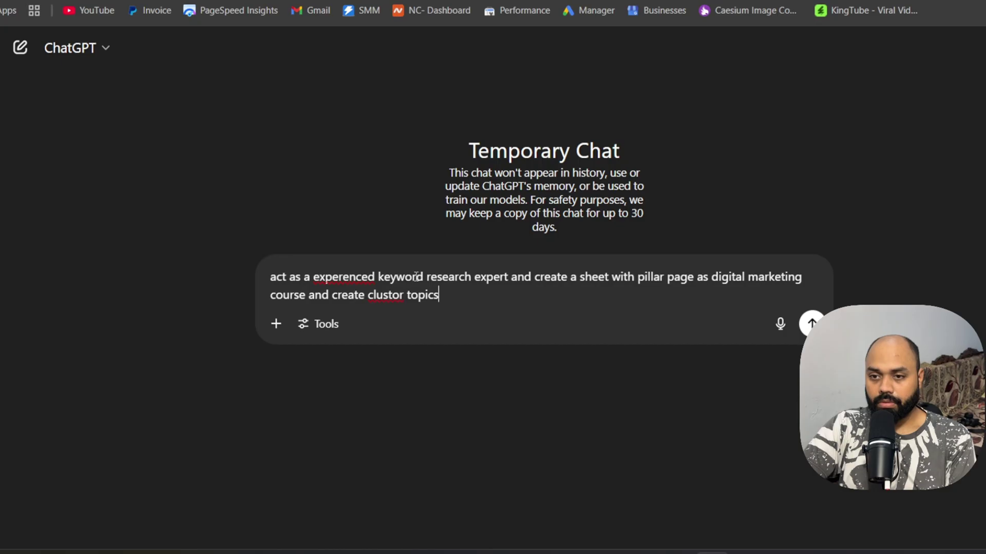
{"action": "type", "text": " in d"}
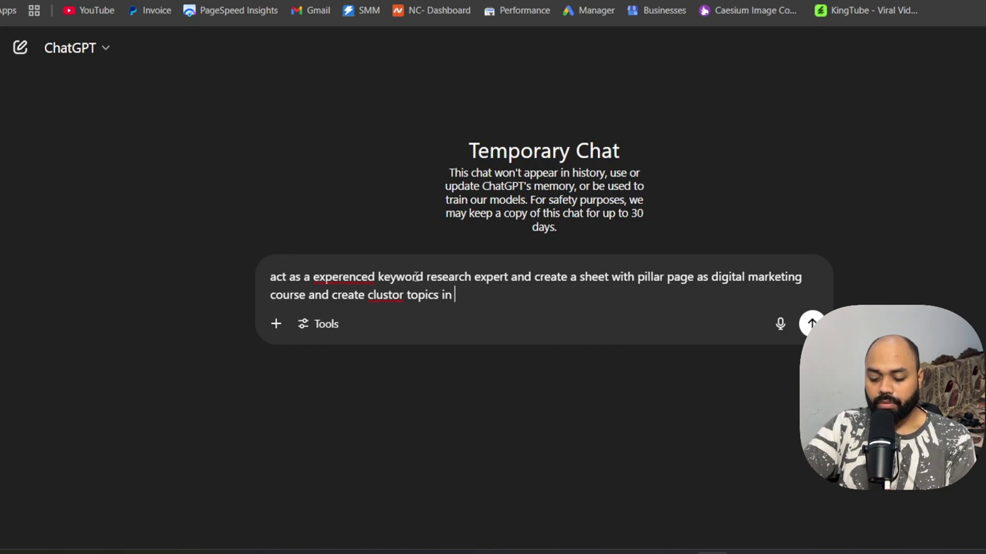
{"action": "key", "text": "BackSpace"}
{"action": "type", "text": "same sheet"}
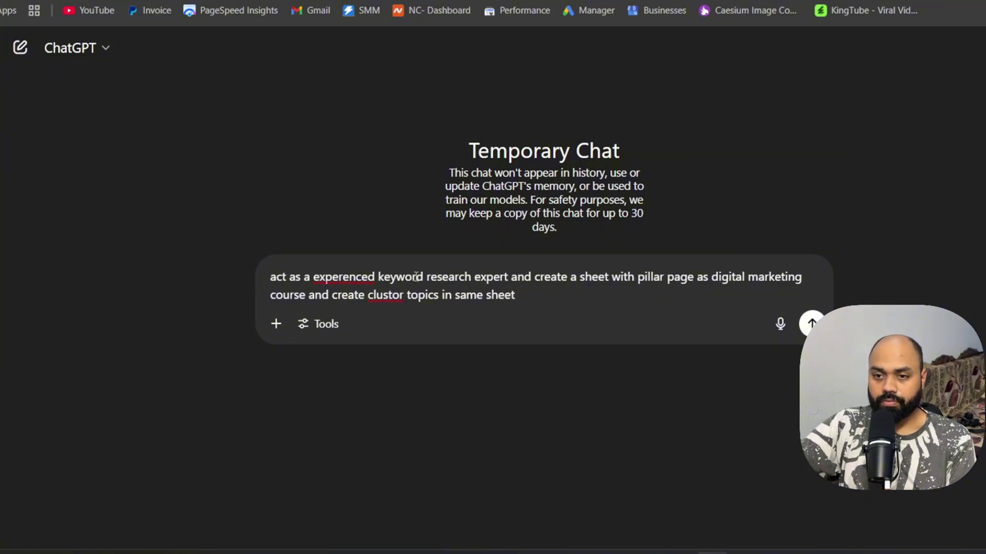
Step: Correct the misspelled words in the prompt to "cluster" and "experienced", and send the prompt
{"action": "right_click", "coordinate": [385, 295]}
{"action": "left_click", "coordinate": [410, 199]}
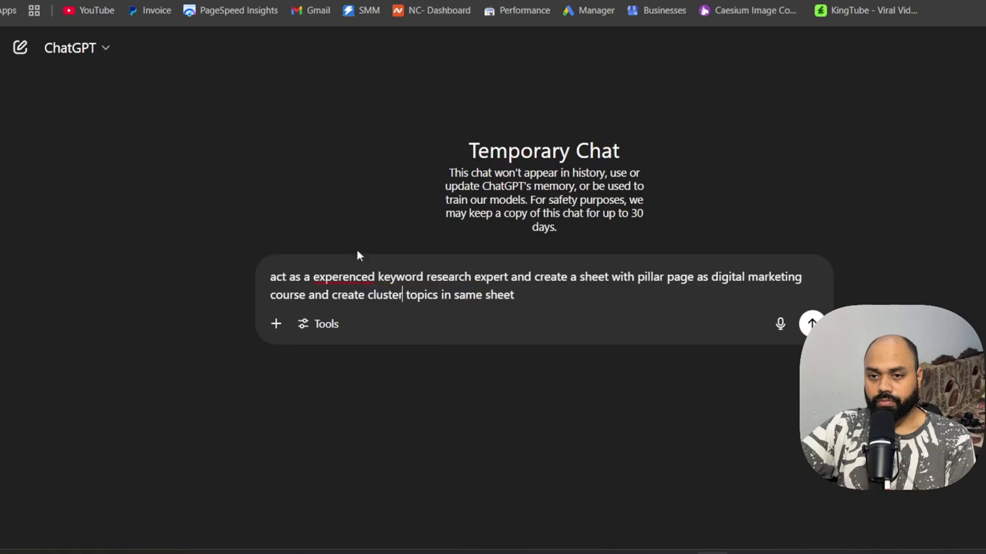
{"action": "right_click", "coordinate": [348, 277]}
{"action": "left_click", "coordinate": [399, 199]}
{"action": "left_click", "coordinate": [542, 295]}
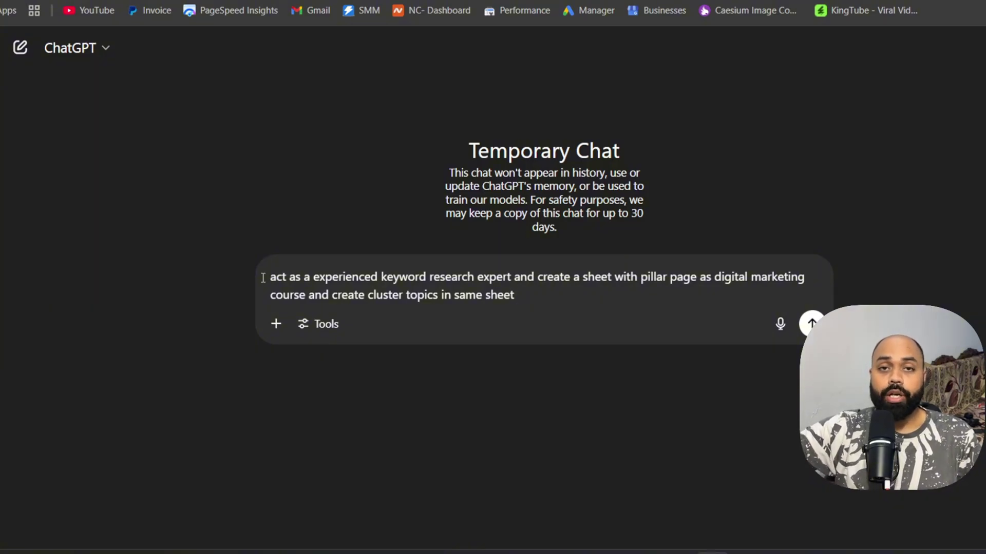
{"action": "left_click", "coordinate": [812, 323]}
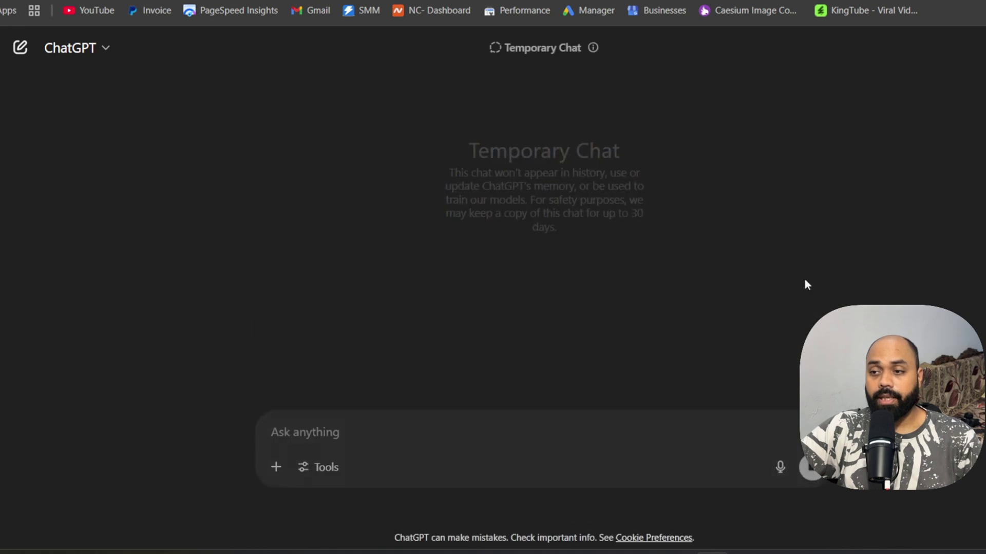
Step: Open another browser tab and start entering an address beginning with "p"
{"action": "key", "text": "ctrl+t"}
{"action": "type", "text": "p"}
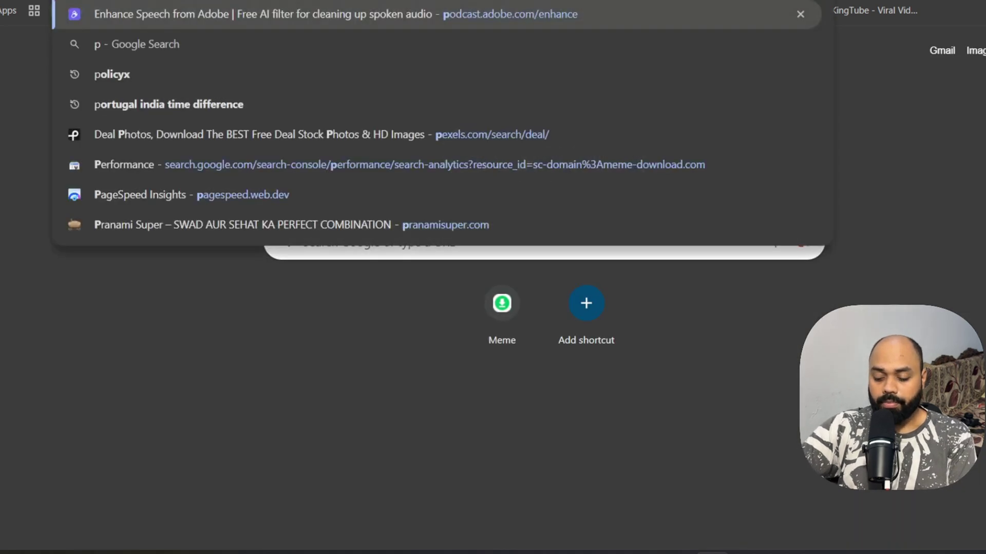